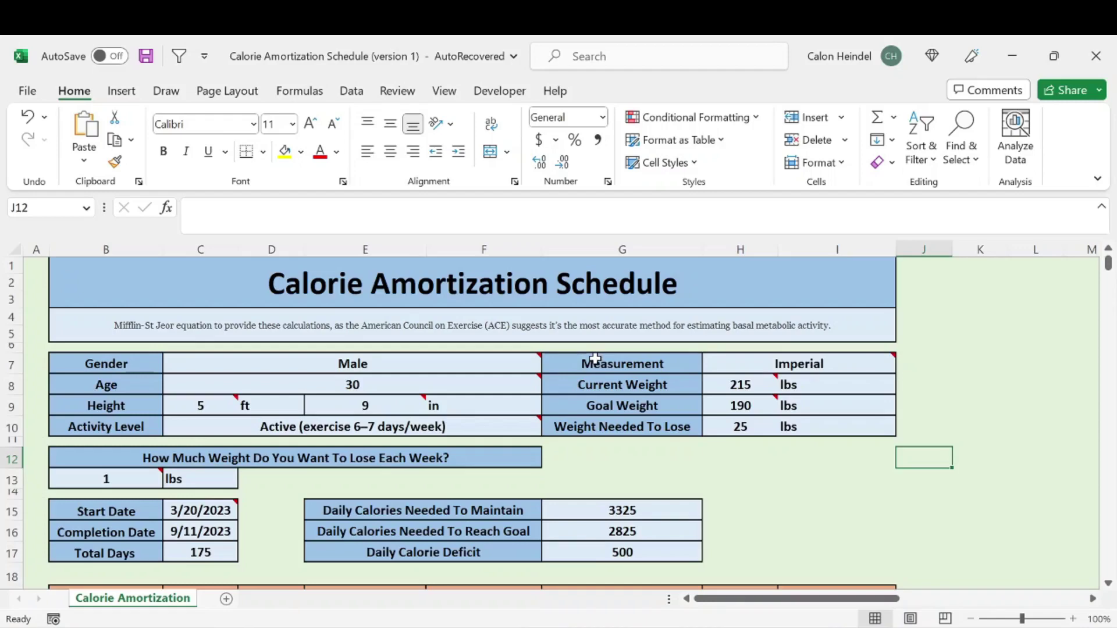
Examine the weight to lose, the daily calorie figures and the day-by-day table in the finished calorie amortization schedule.
click(746, 428)
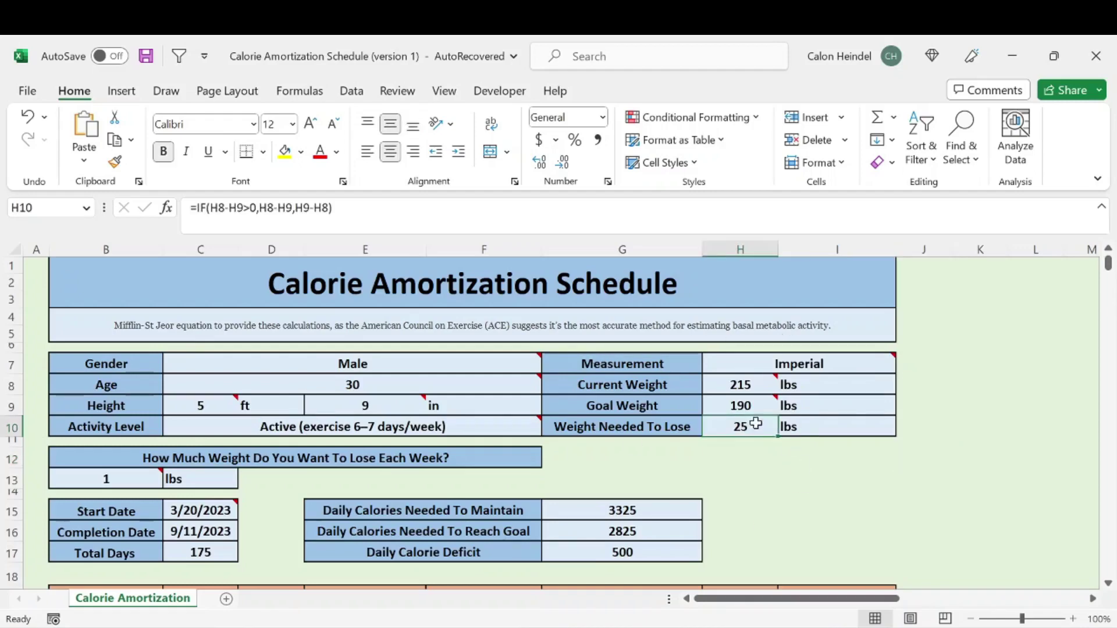
scroll(761, 474, down, 2)
click(604, 404)
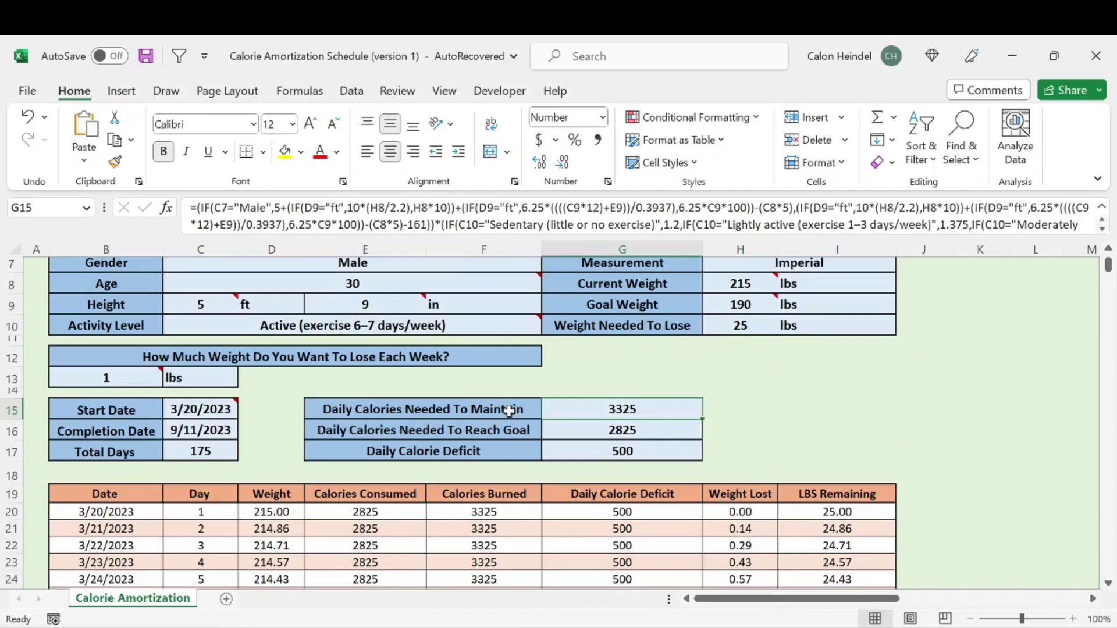
click(515, 436)
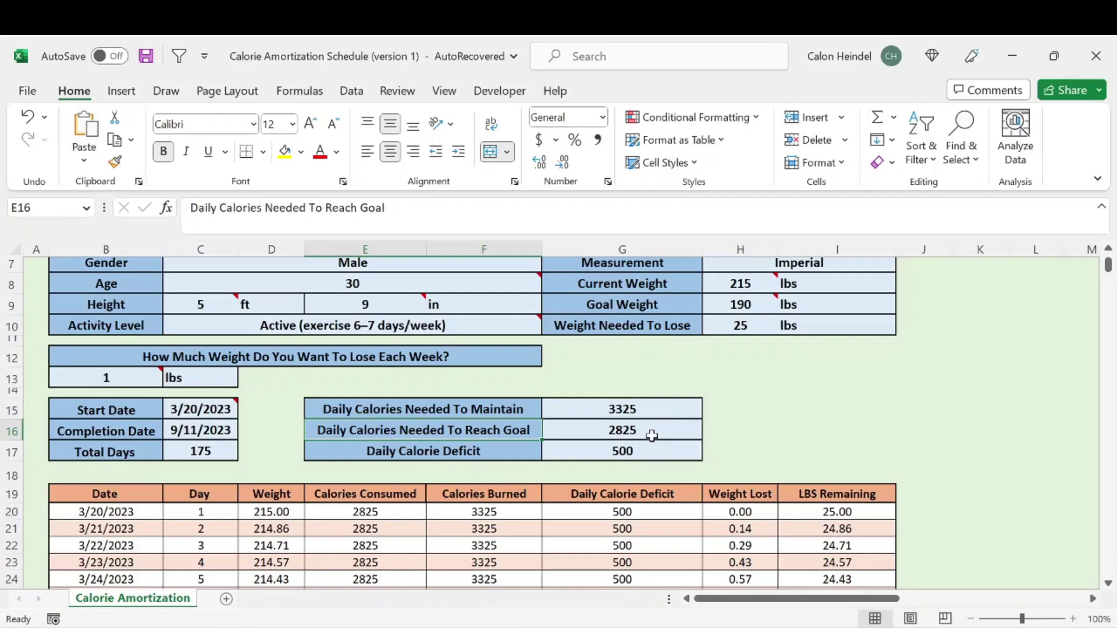
click(980, 545)
scroll(980, 545, up, 1)
scroll(449, 406, down, 3)
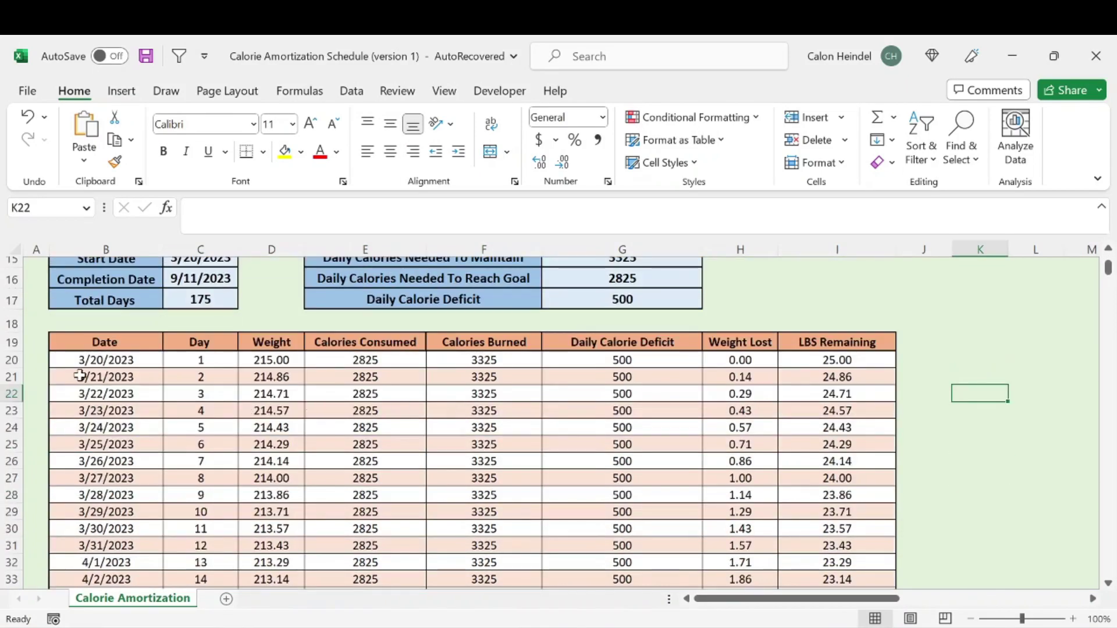
drag(82, 366, 850, 410)
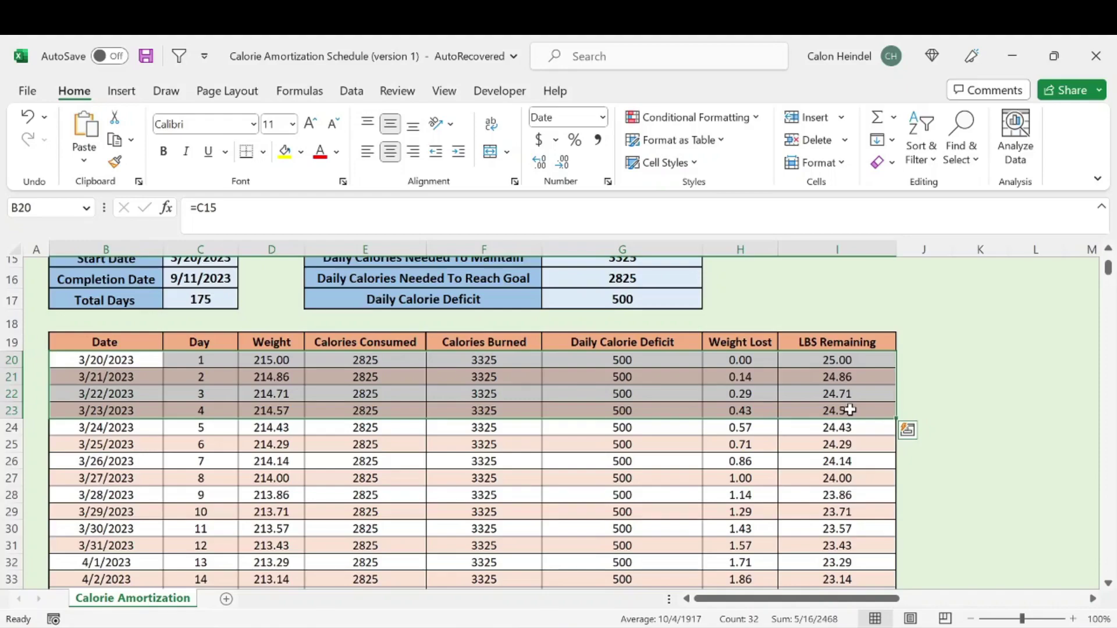
scroll(850, 410, down, 8)
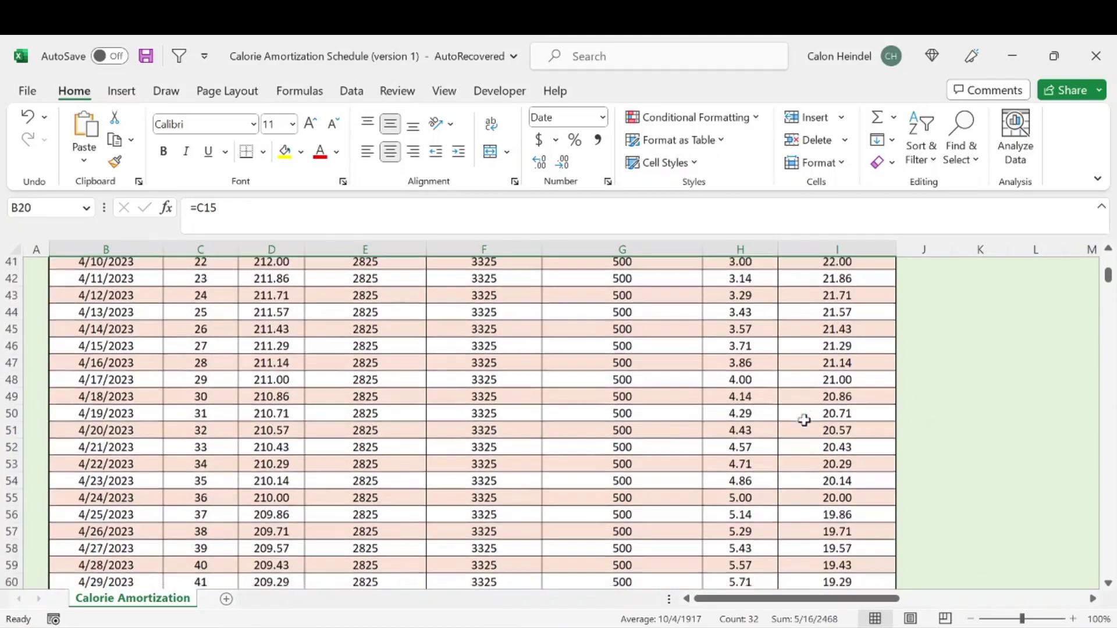
key(ctrl+Home)
click(399, 289)
click(811, 463)
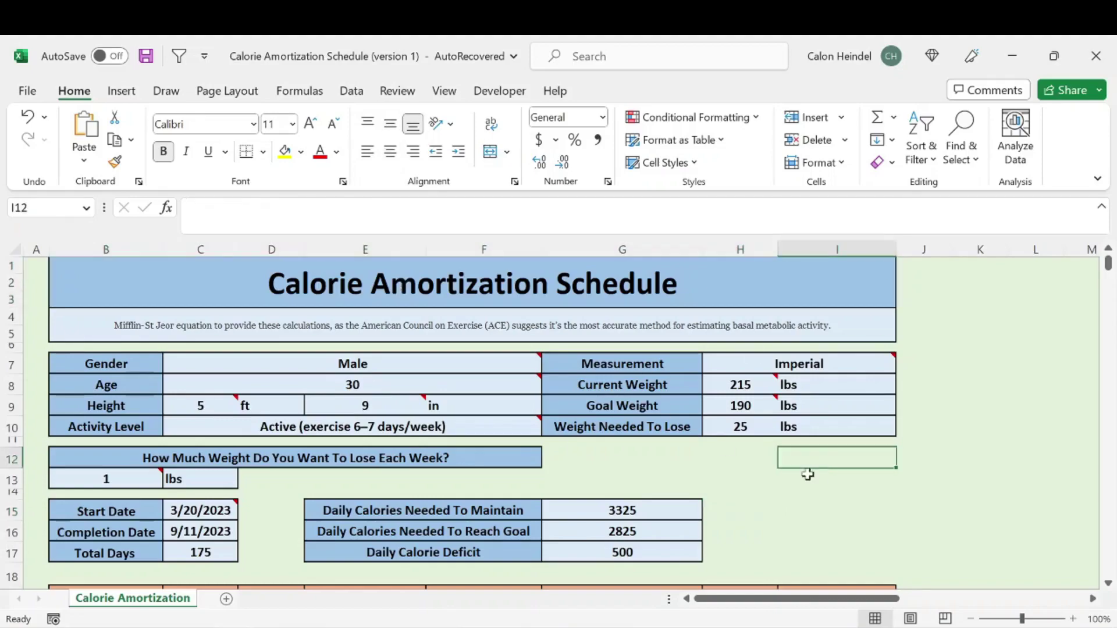
scroll(707, 480, down, 6)
scroll(700, 482, down, 3)
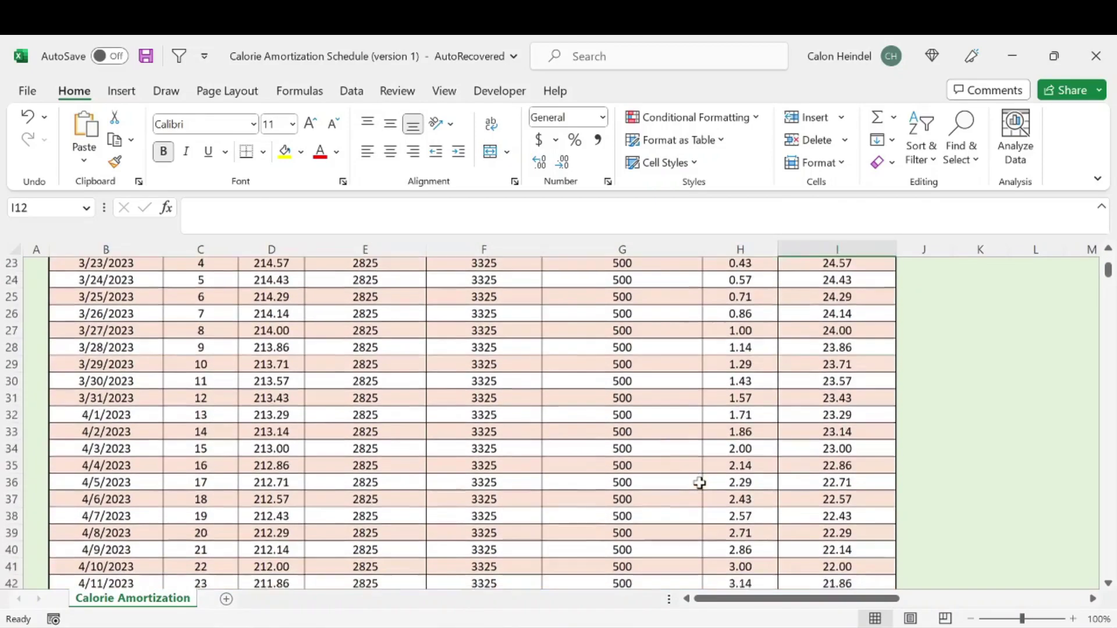
scroll(699, 483, up, 8)
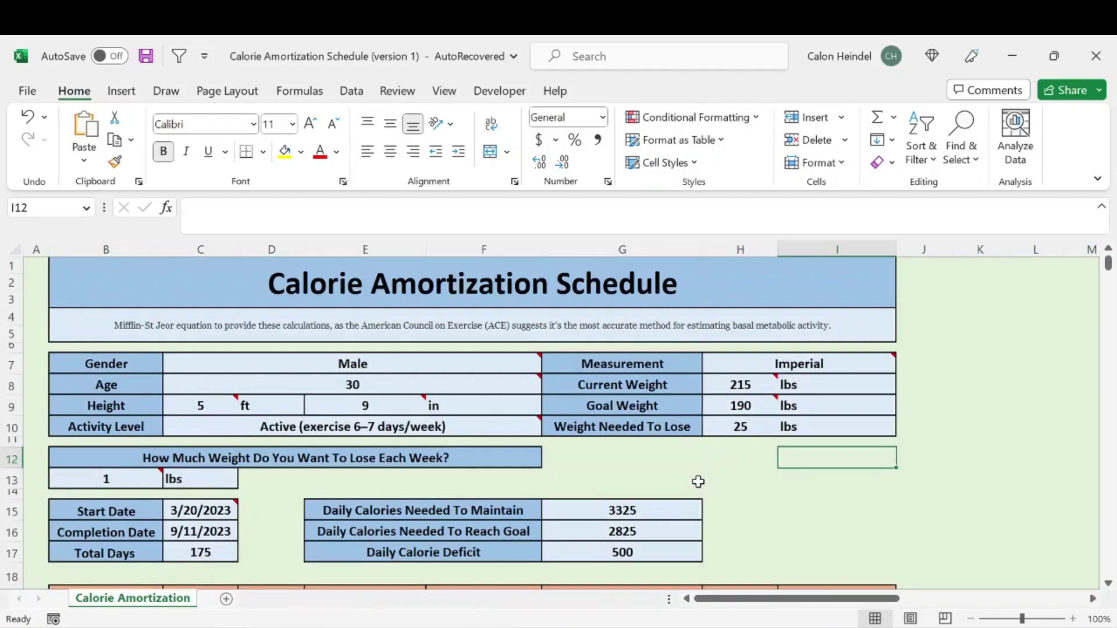
Review the input section and the Mifflin-St Jeor equation note beneath the schedule's title.
click(579, 440)
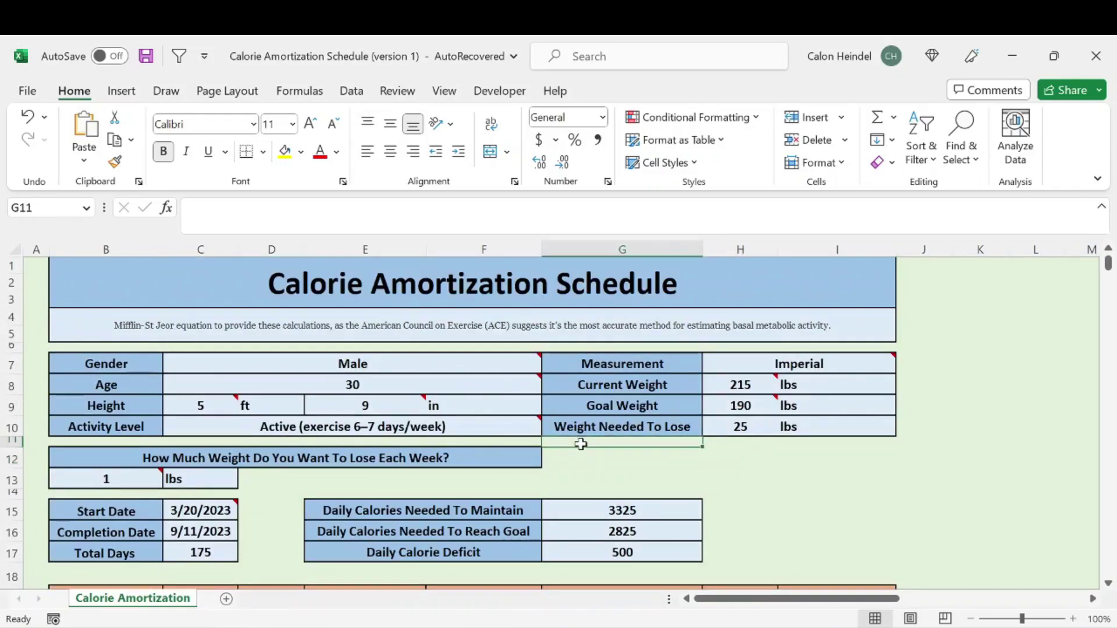
click(601, 454)
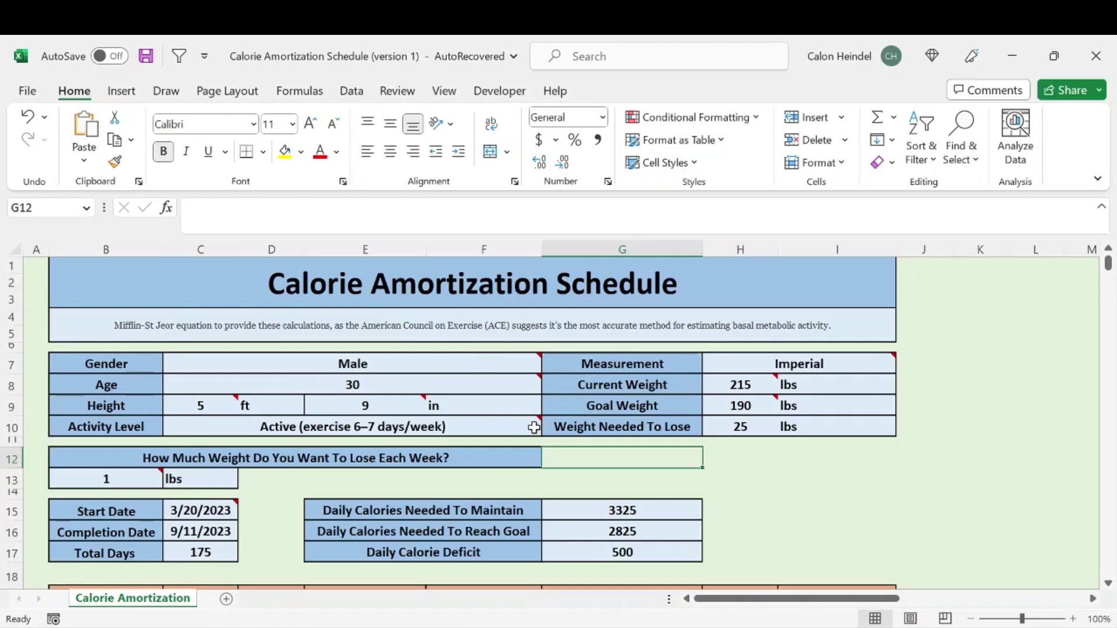
mouse_move(505, 395)
scroll(552, 349, down, 1)
scroll(551, 349, down, 2)
click(123, 326)
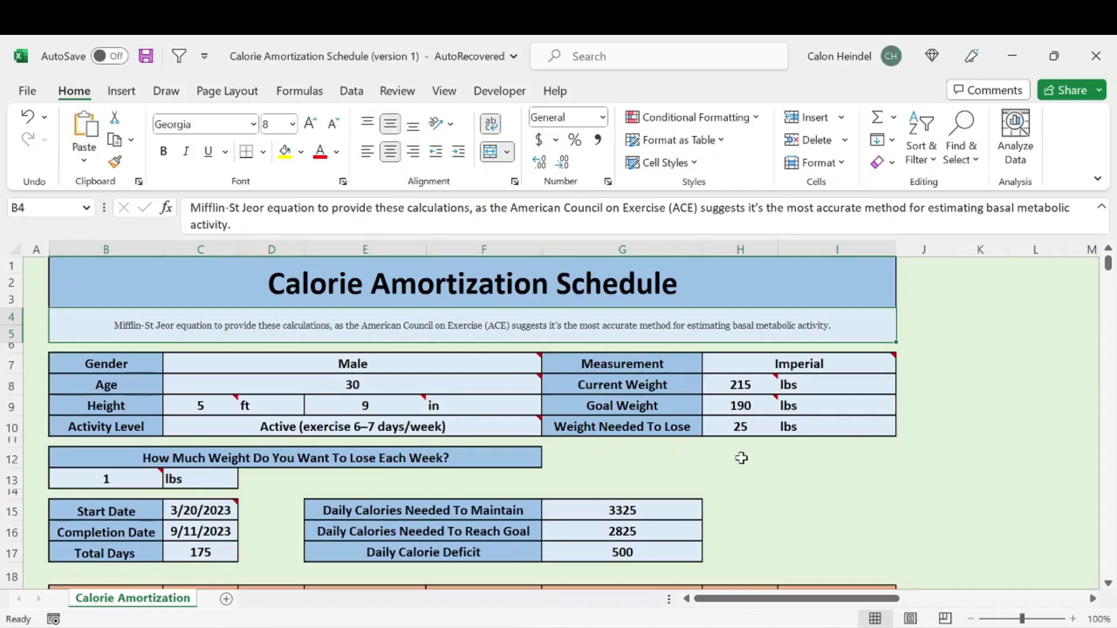
click(741, 476)
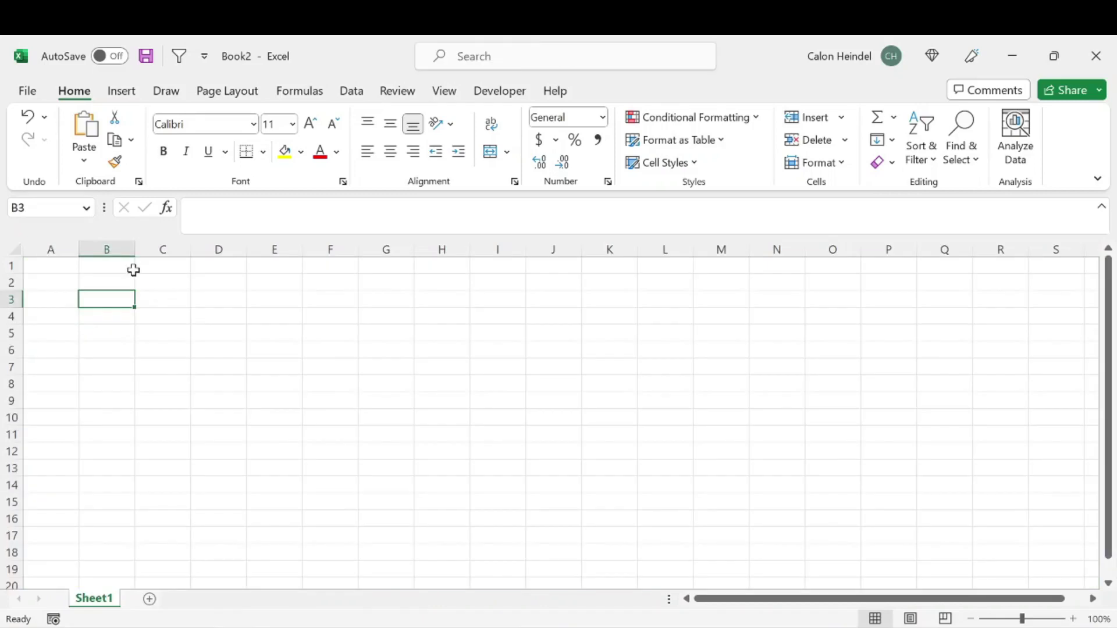
In the blank workbook, enter the labels Gender, Age, Height and Activity Level in cells B2 to B5.
click(112, 282)
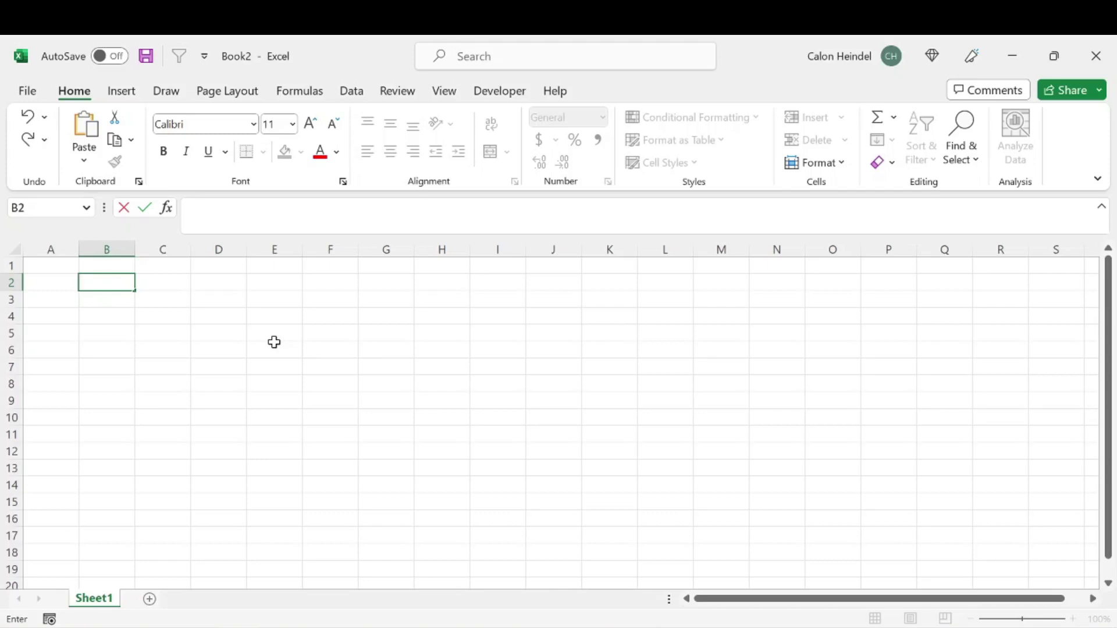
text(Gender)
key(Return)
text(Age)
key(Return)
text(Height)
key(Return)
text(Ac)
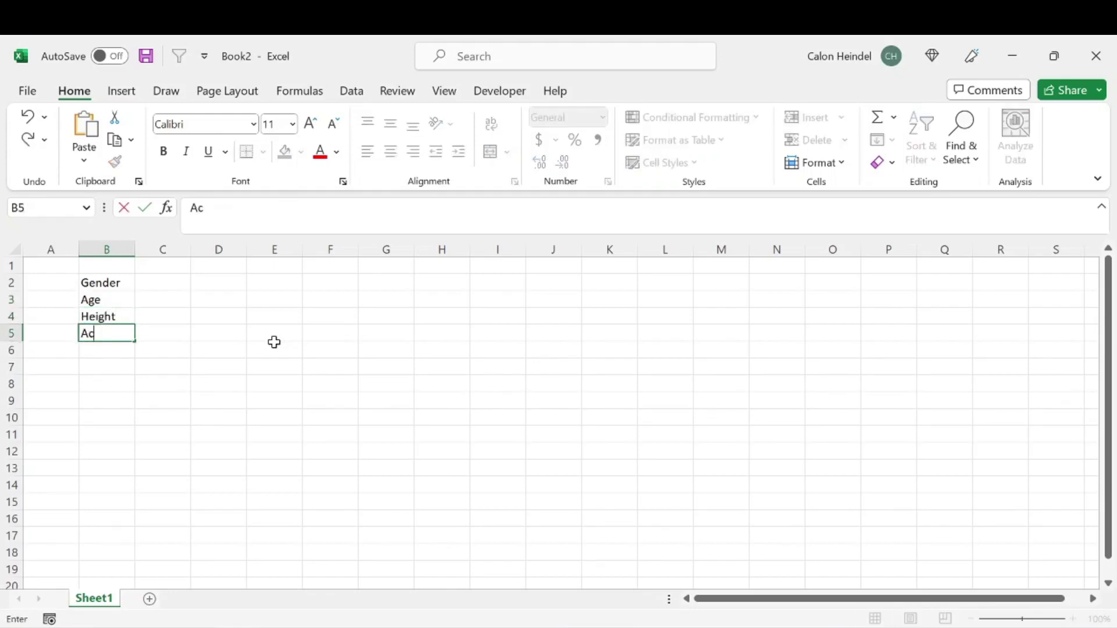
text(tivity Level)
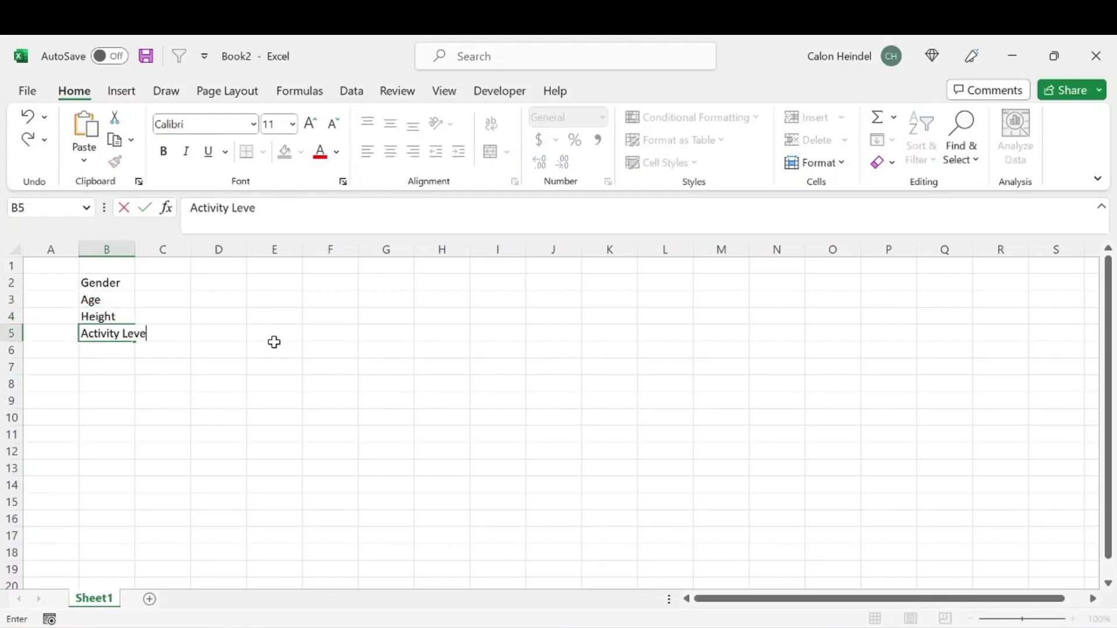
key(Return)
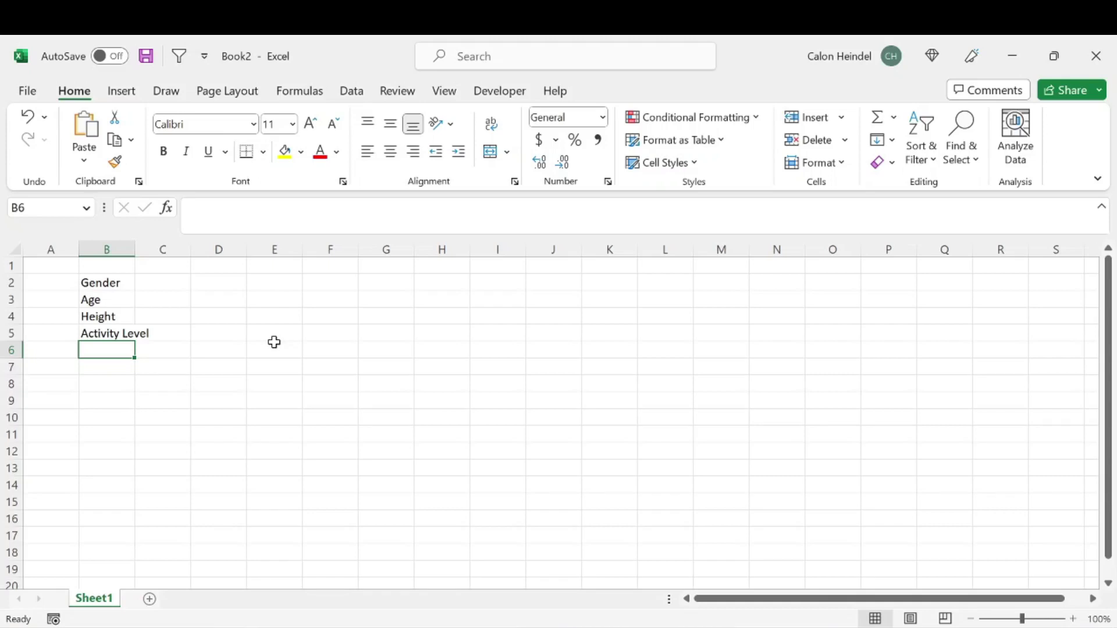
Enter the labels "Current Weight", "Goal Weight", "Weight Needed To Lose or Gain" and "How much to lose every week" in F2 to F5.
click(347, 286)
text(Current Weight)
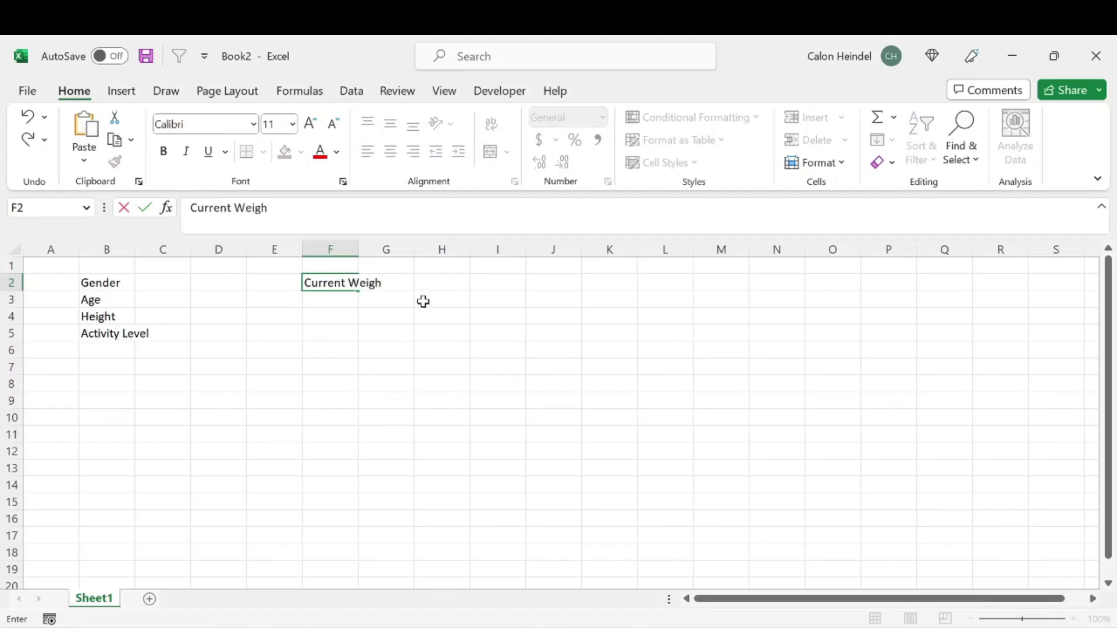
key(Return)
text(Goal Weight)
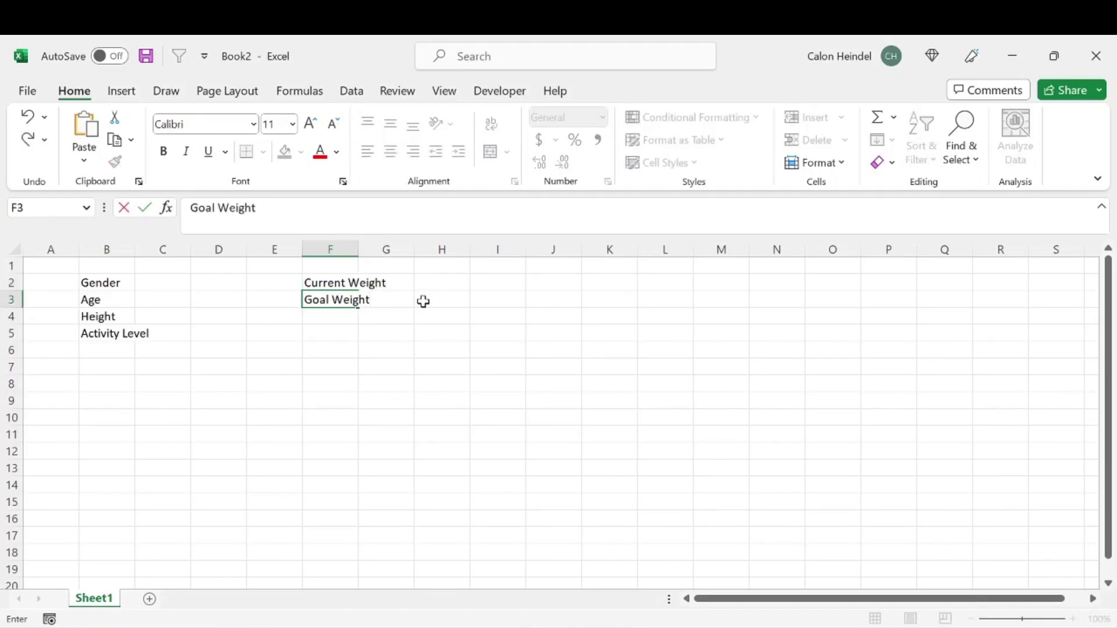
key(Return)
text(Weight)
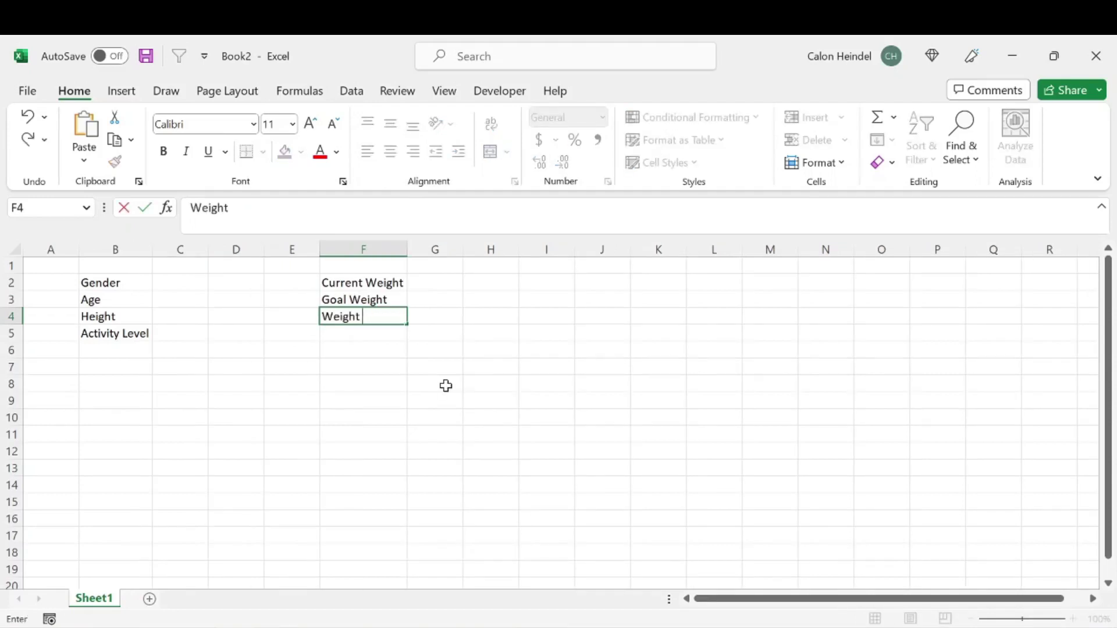
text( Needed To Lose or)
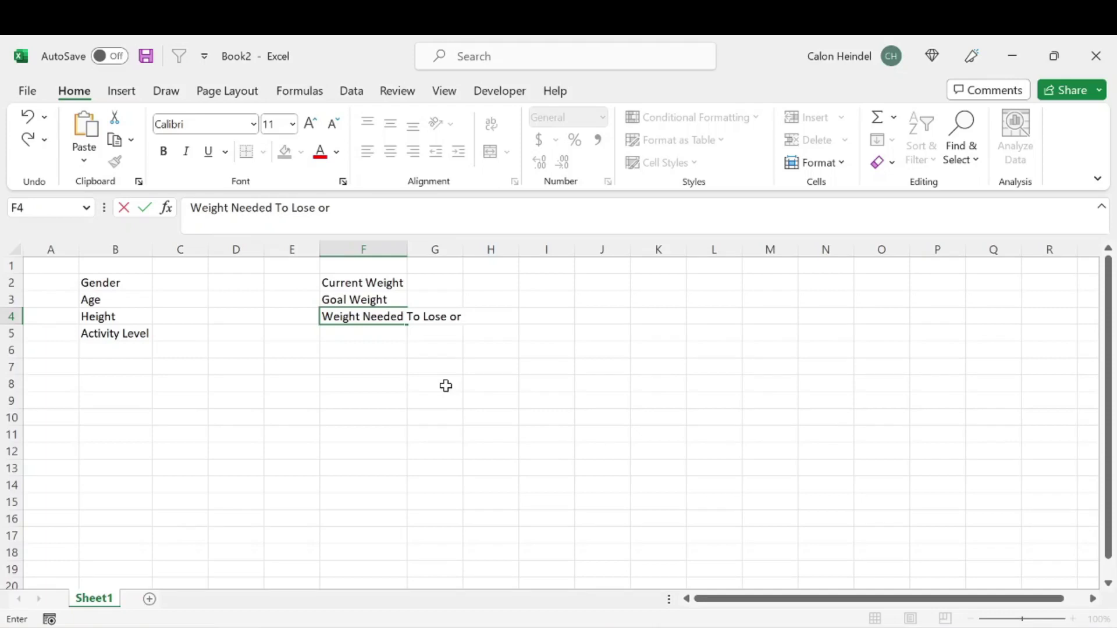
text( Gain)
key(Return)
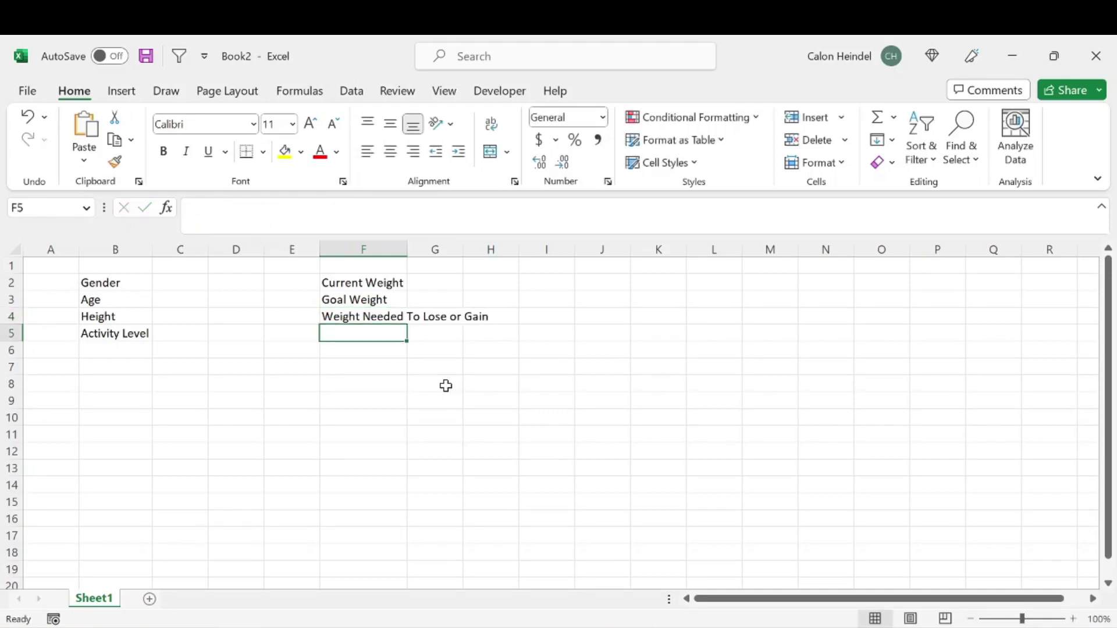
text(How much to lose every week)
key(Return)
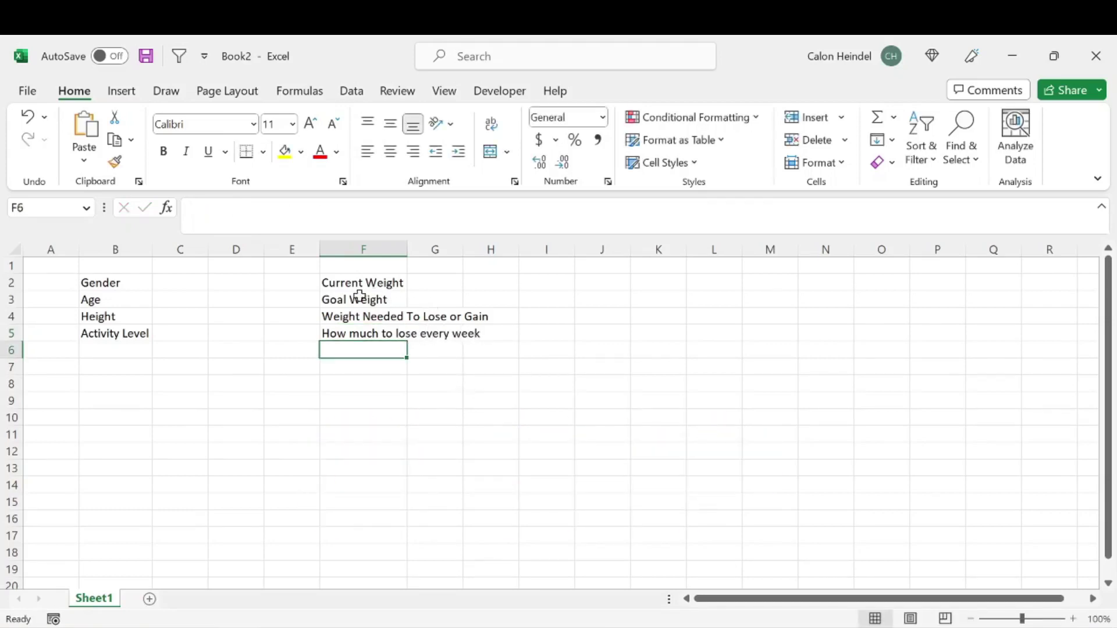
drag(125, 286, 429, 361)
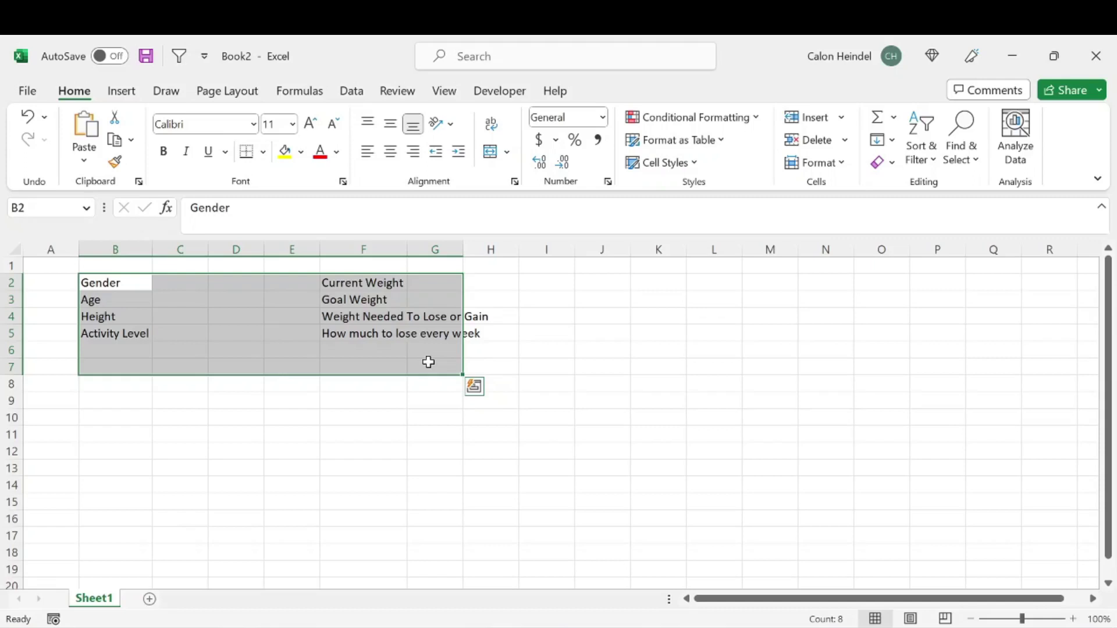
drag(124, 278, 381, 349)
click(104, 379)
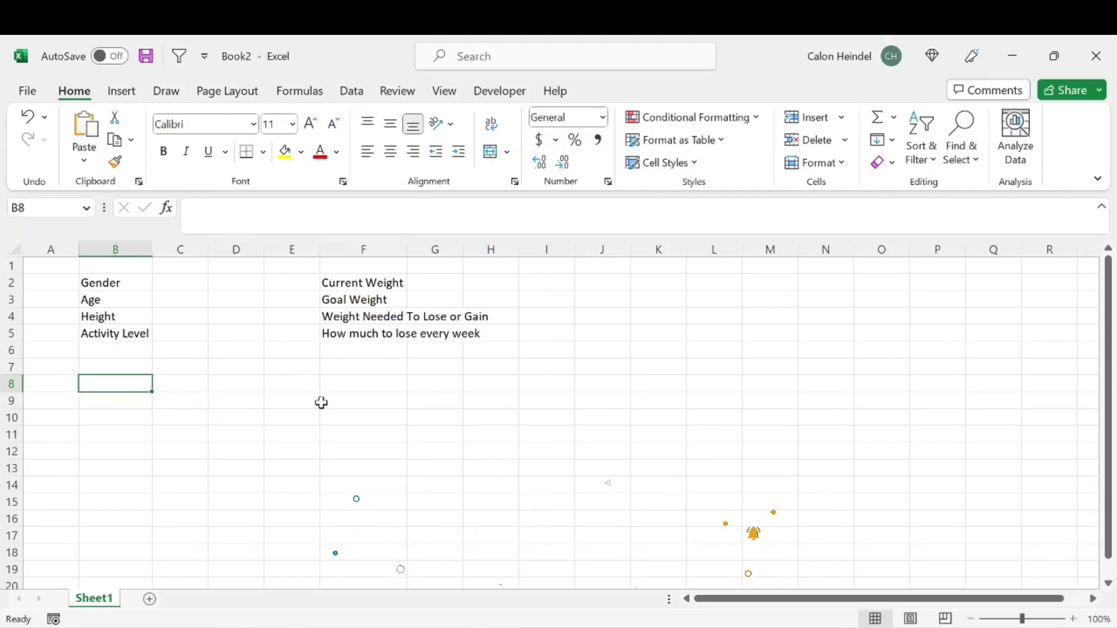
Enter "Calories Needed to Maintain Current Weight", "Calories Needed to Reach Your Goal" and "Daily Caloire Deficit/Surplus" in F8 to F10.
click(335, 387)
text(Calories Ne)
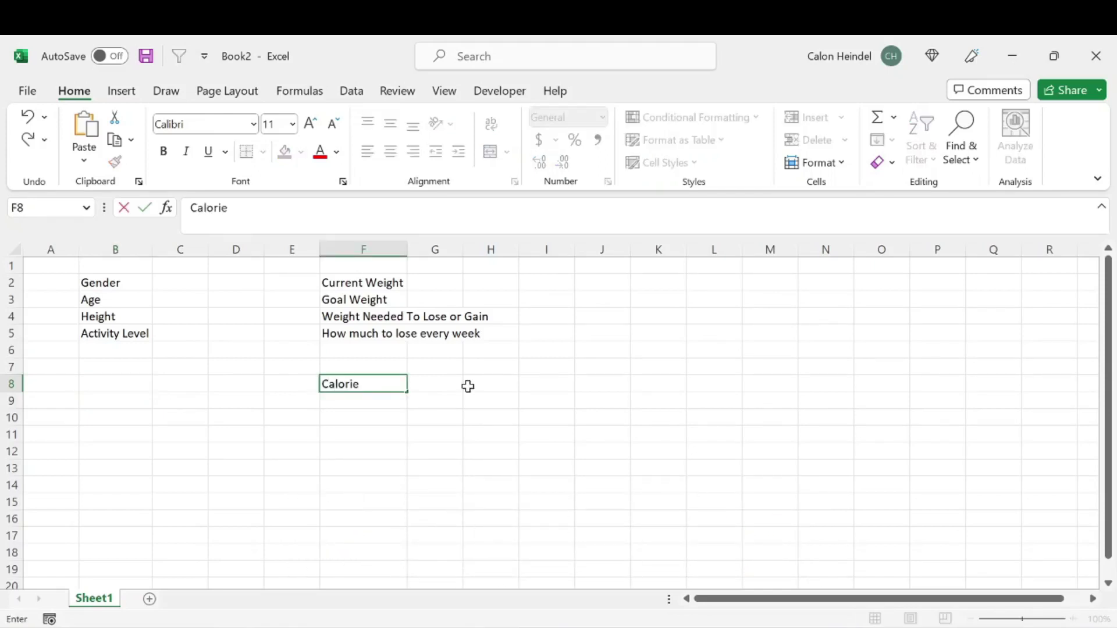
text(eded)
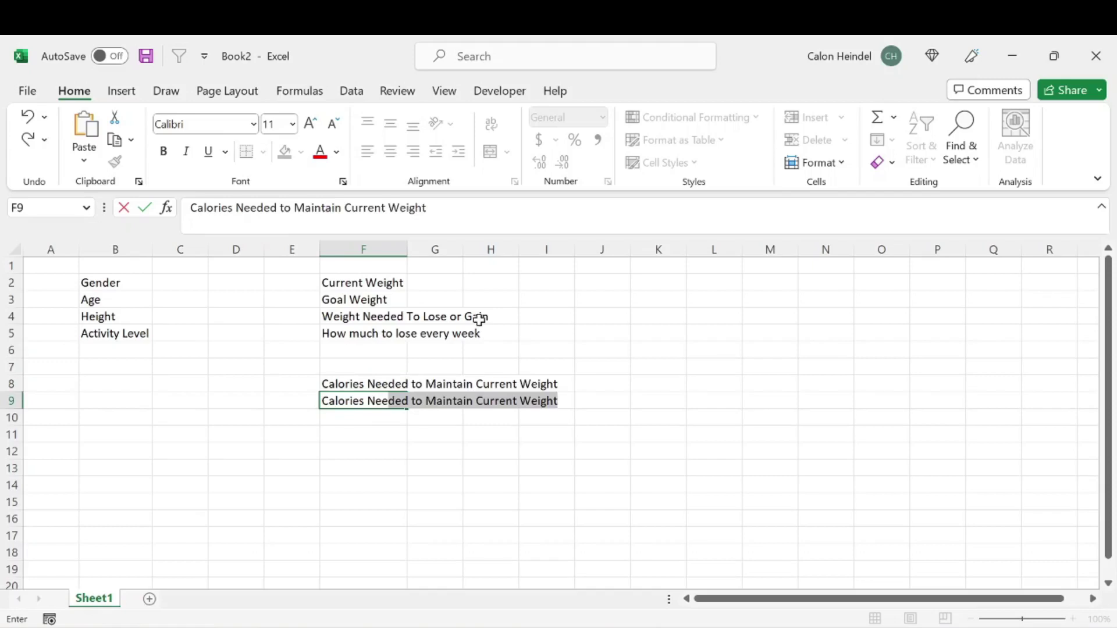
text(ded to Reach Your Goal)
key(Return)
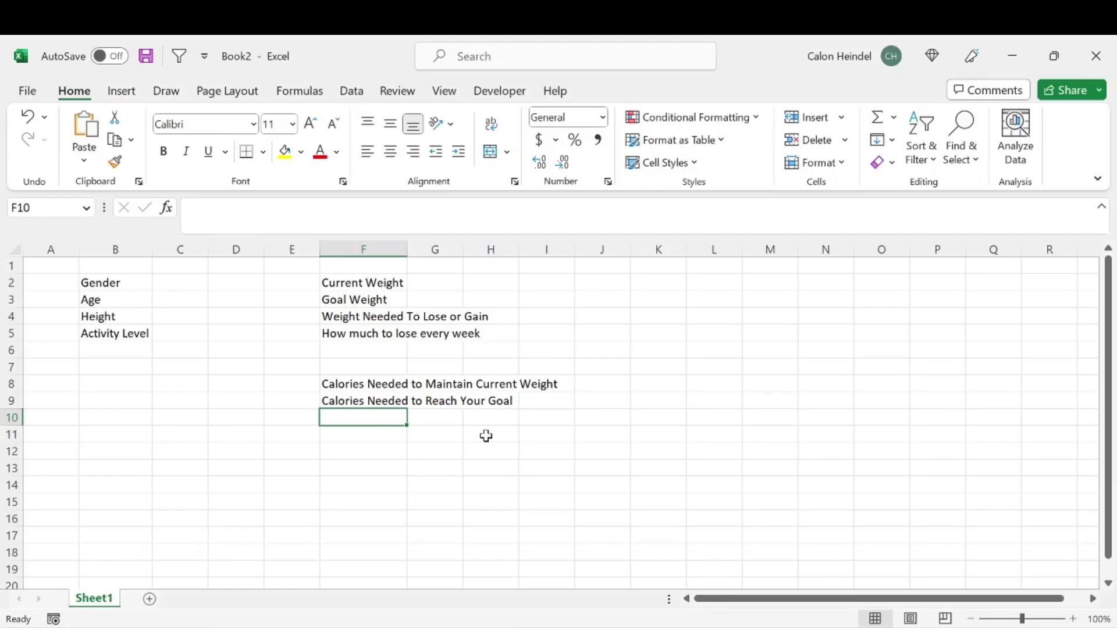
text(Daily )
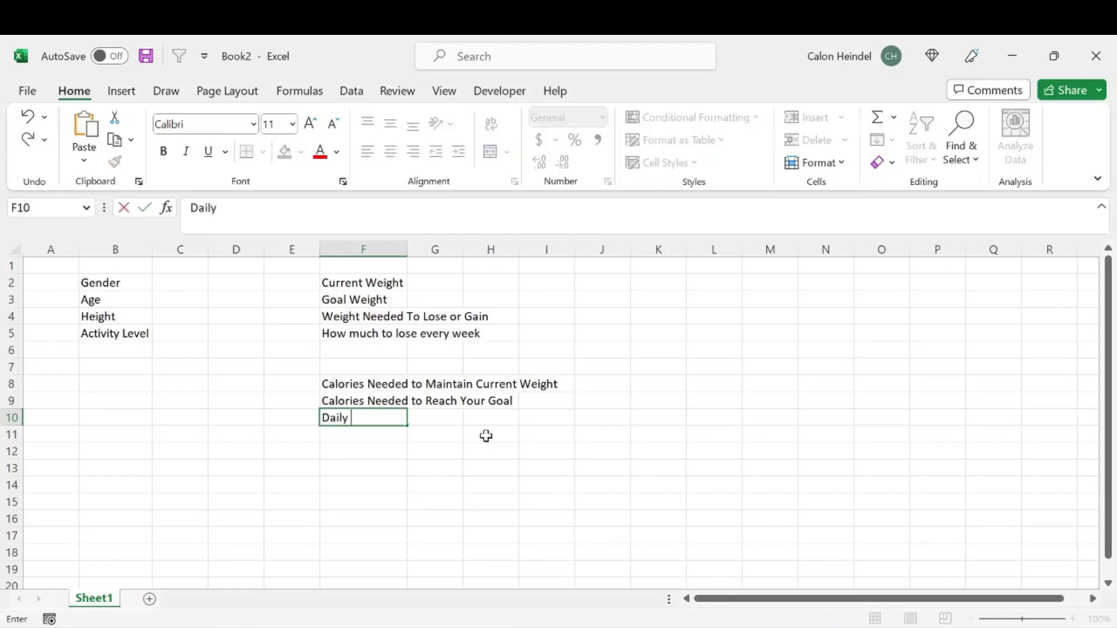
text(Caloire Deficit/Surplus)
key(Up)
Enter the labels "Start Date" in cell B8 and "Completion Date" in cell B9.
key(Up)
key(Left)
key(Left)
key(Left)
key(Left)
text(S)
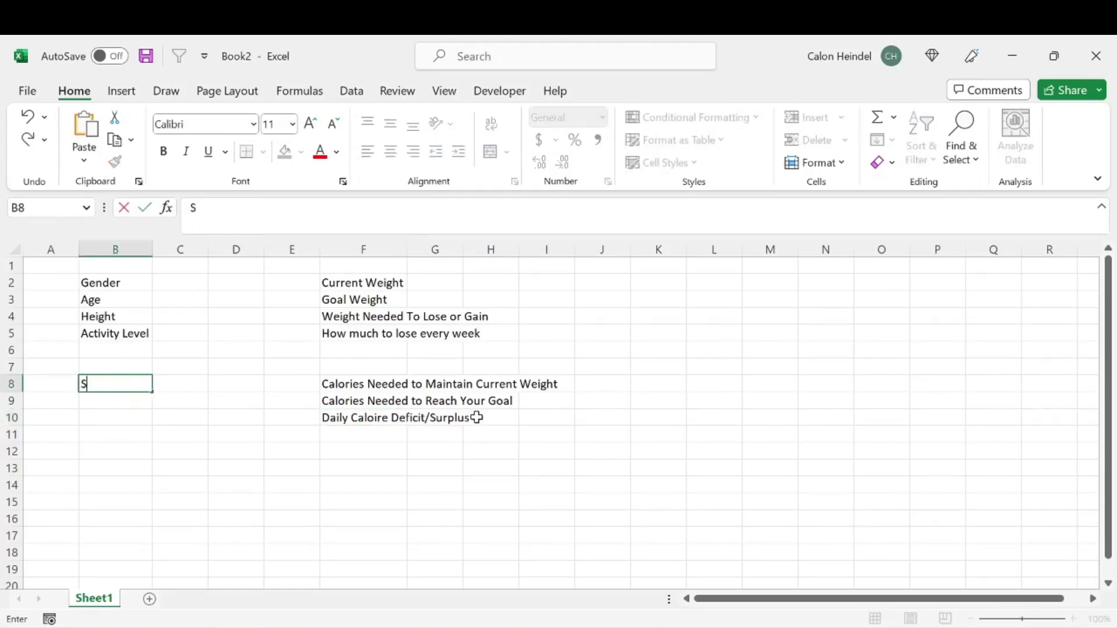
text(tart Date)
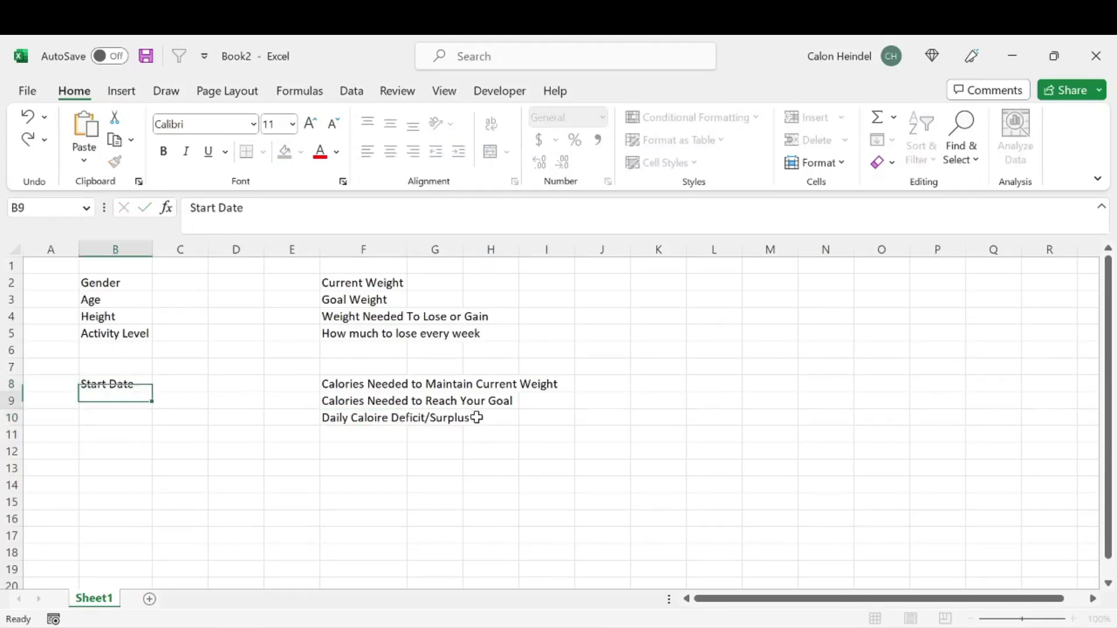
key(Return)
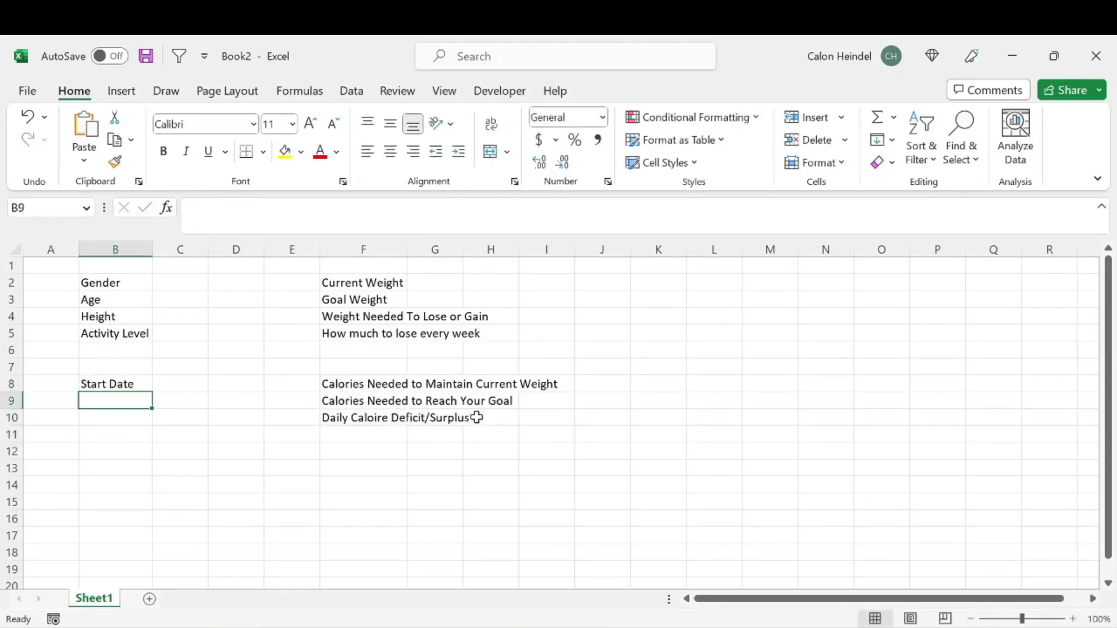
text(Completion)
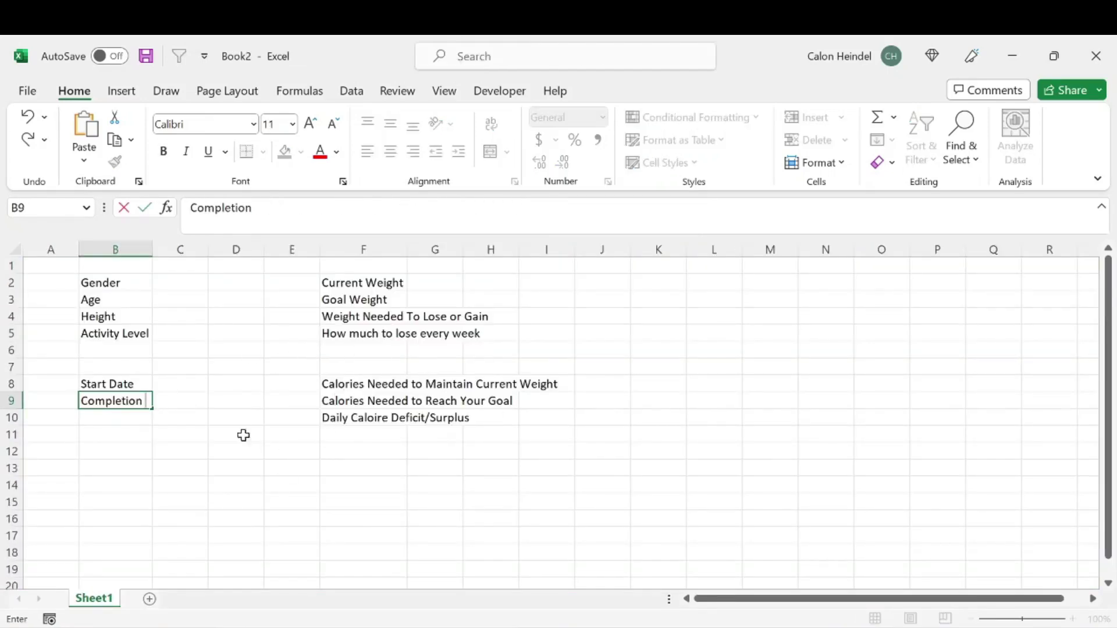
text( Date)
key(Return)
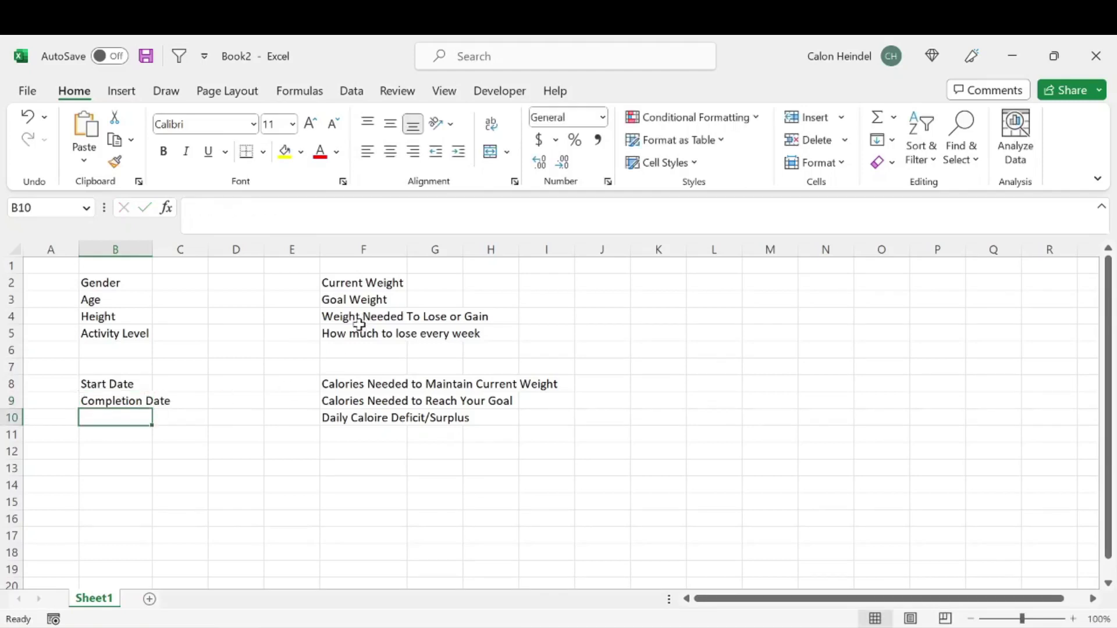
click(432, 320)
click(93, 415)
text(How many dya)
key(BackSpace)
key(BackSpace)
key(BackSpace)
key(BackSpace)
key(BackSpace)
key(BackSpace)
key(BackSpace)
key(BackSpace)
key(BackSpace)
key(BackSpace)
key(BackSpace)
key(BackSpace)
Enter the label "Total Days" in cell B10, below the completion date label.
text(Total Days)
key(Return)
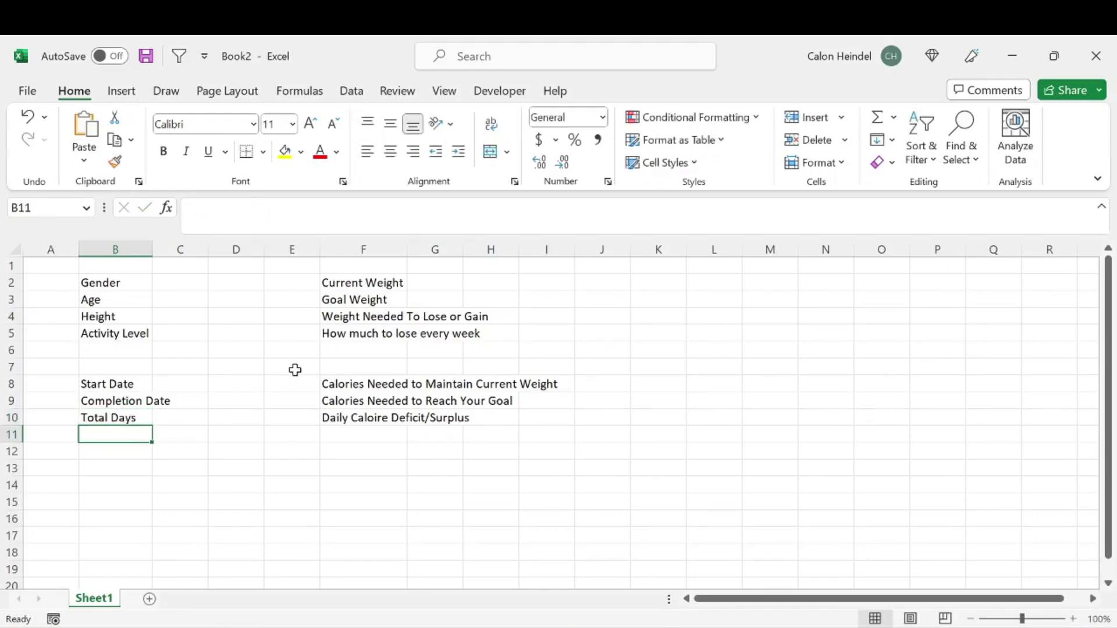
Enter the schedule headings "Date", "Day" and "Weight" in cells B12 to D12.
click(122, 469)
drag(107, 469, 131, 470)
click(232, 464)
click(110, 469)
click(121, 454)
text(Date)
key(Tab)
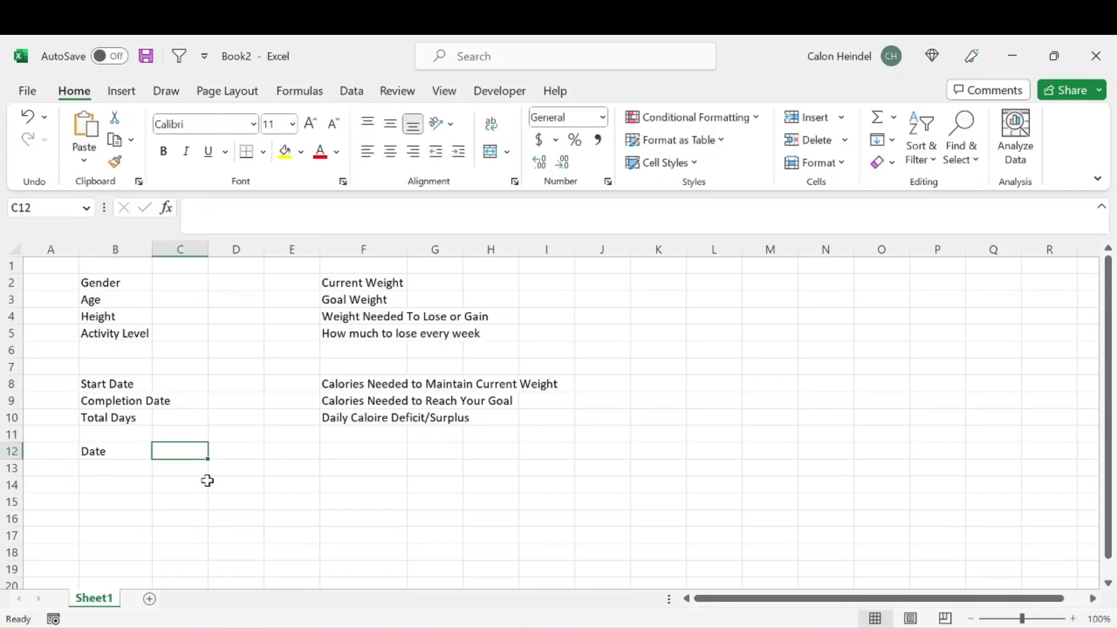
text(Day)
key(Tab)
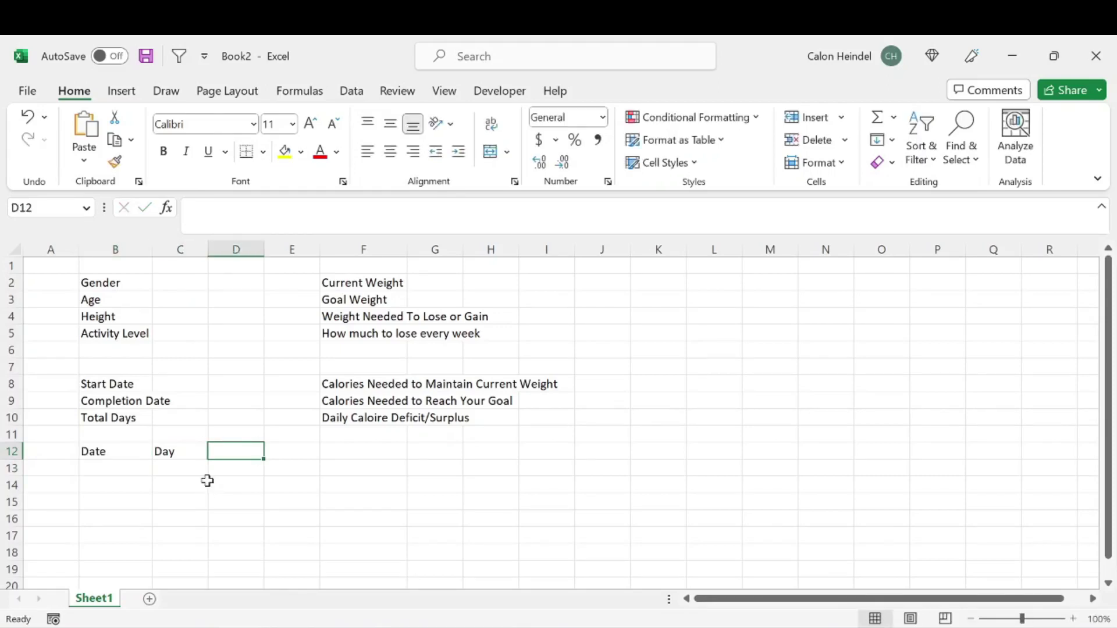
text(W)
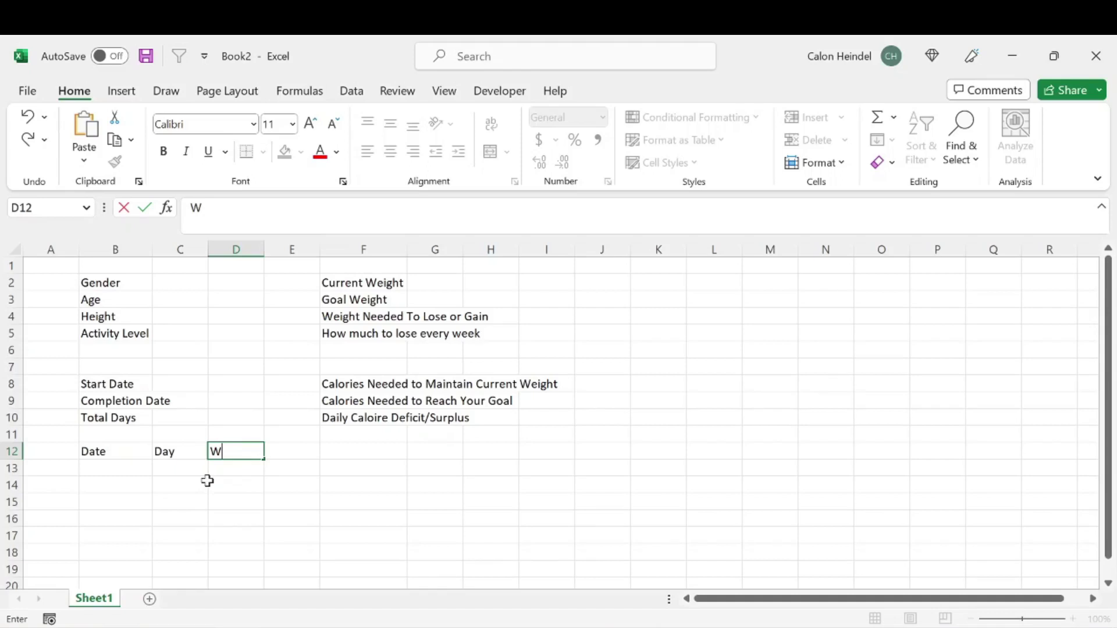
text(eight)
click(207, 481)
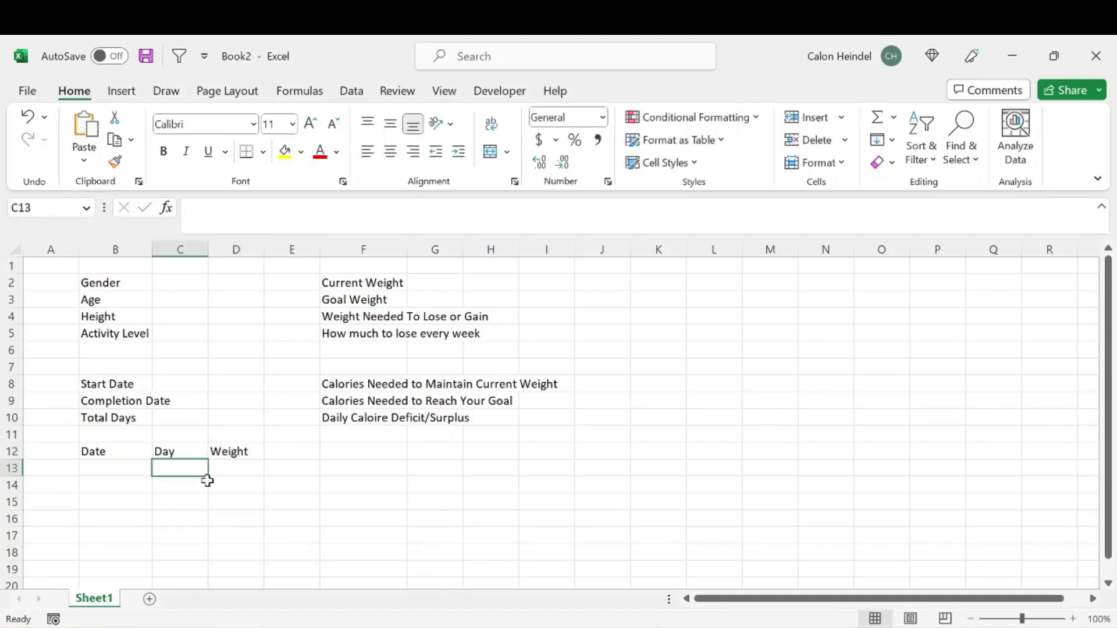
Enter the headings "Calroies Consumed" in cell E12 and "Calories Burned" in cell F12.
key(Up)
key(Right)
key(Tab)
text(Calroies Conu)
key(BackSpace)
key(BackSpace)
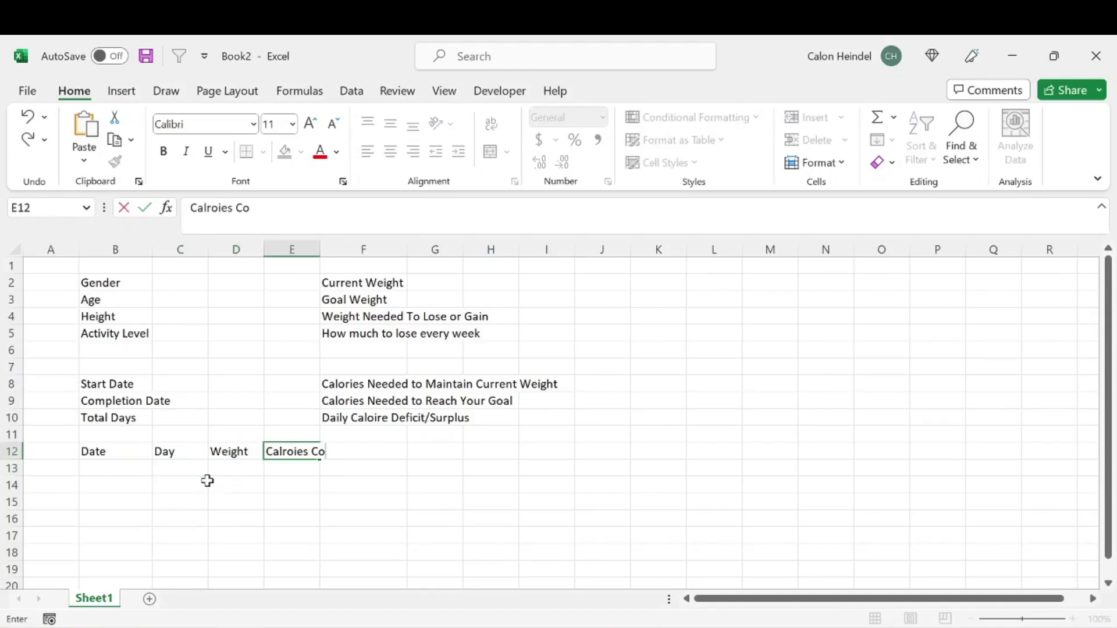
text(nsumed)
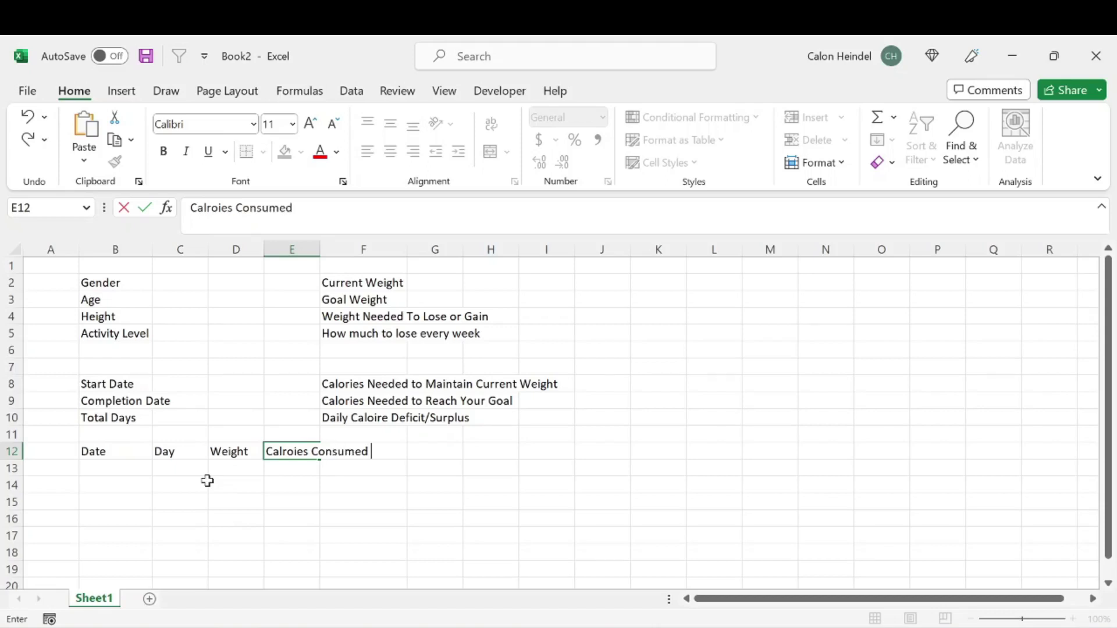
key(Tab)
text(Calories Burned)
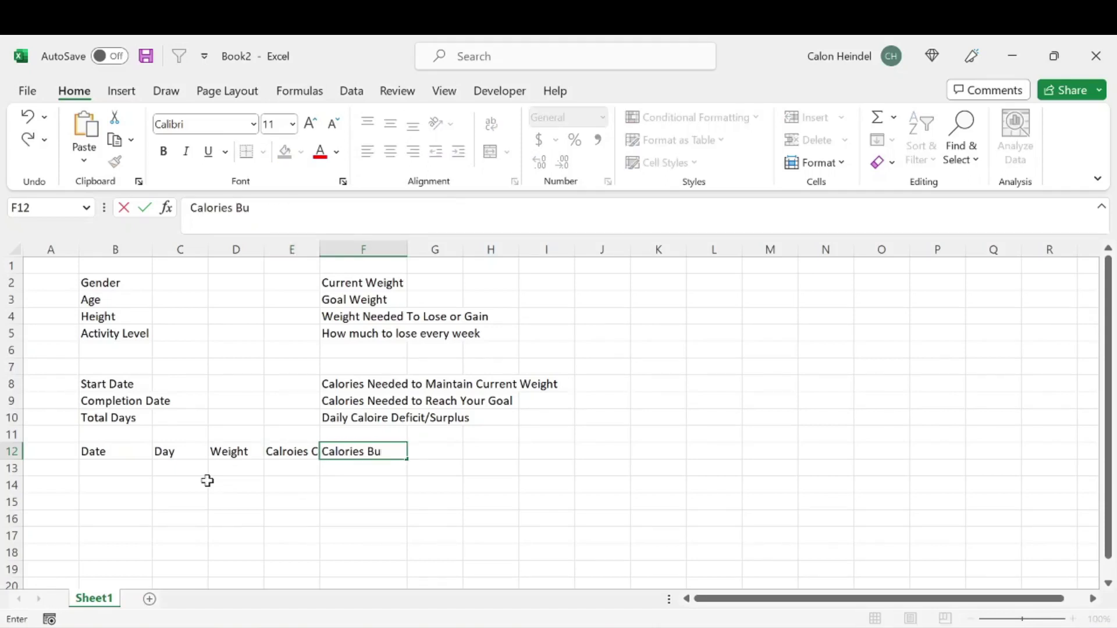
Enter the headings "Calorie Deficit/Surplus" in cell G12 and "Weight Lost" in cell H12.
key(Tab)
text(Calori)
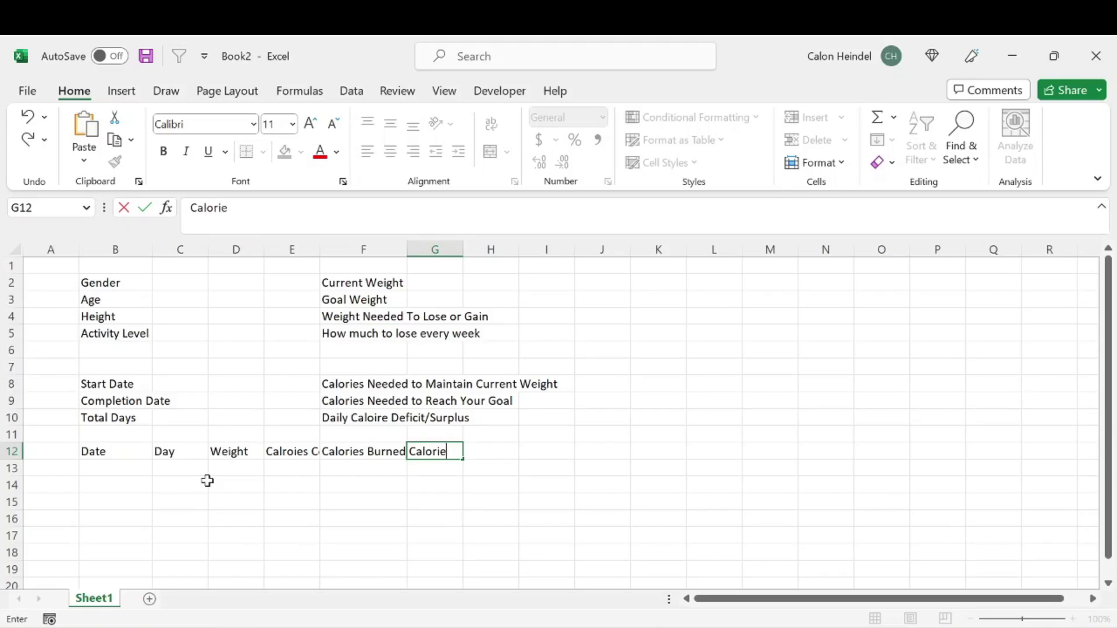
text(e Deficit/)
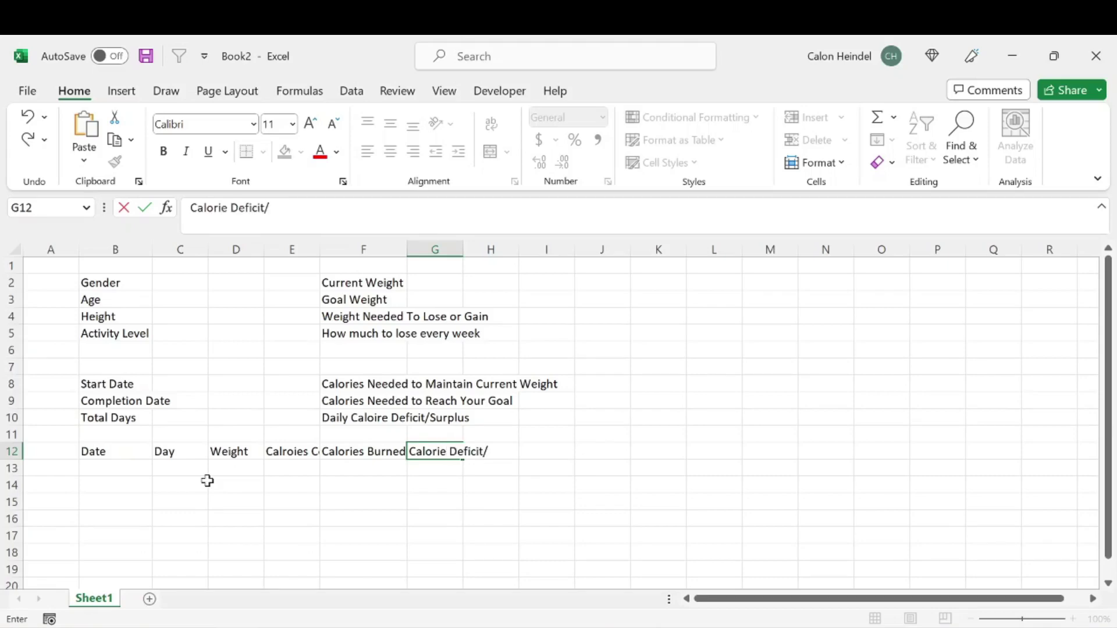
text(Suplus)
key(Tab)
text(Weigh)
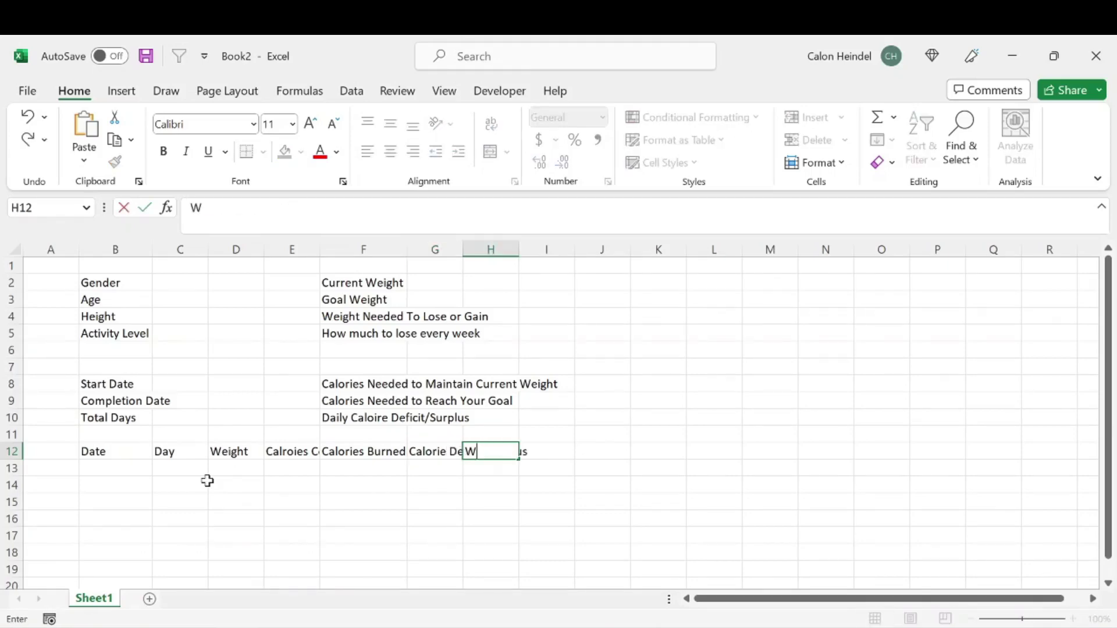
key(BackSpace)
key(BackSpace)
key(BackSpace)
key(BackSpace)
text(eight Lost)
key(Tab)
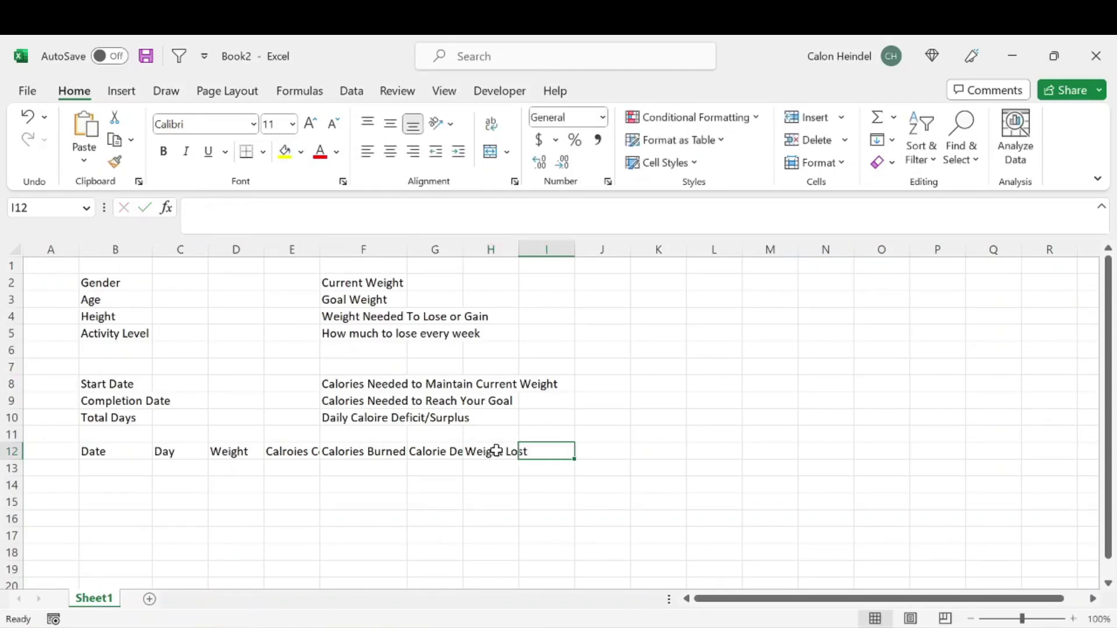
Enter the last schedule heading "LBS Remaining" in cell I12.
text(LBS)
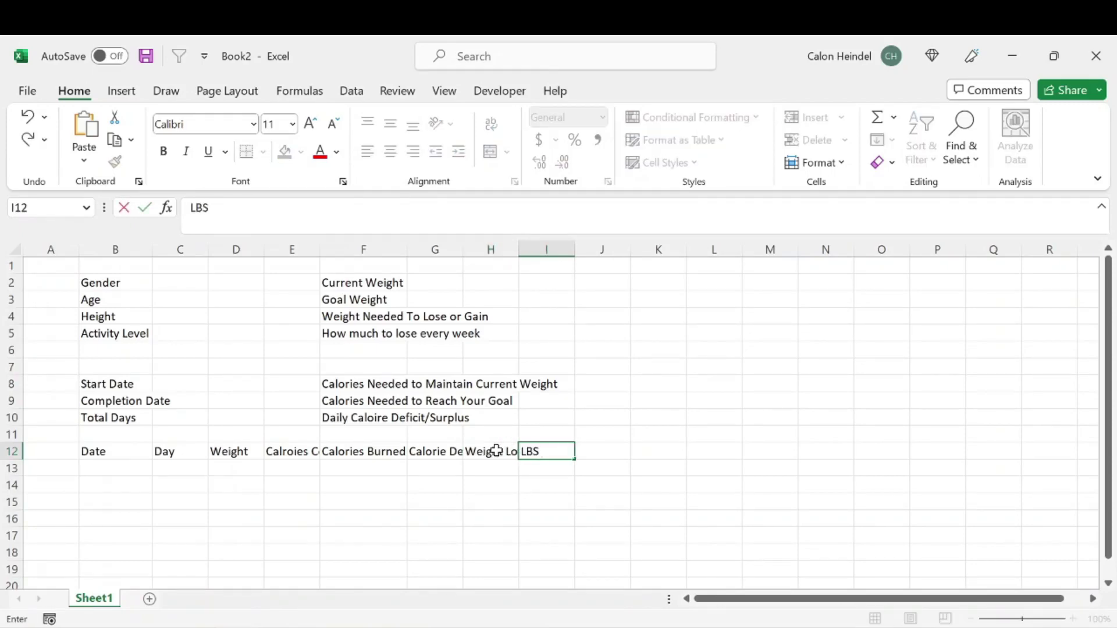
text( r)
key(BackSpace)
text(Remaining)
click(524, 365)
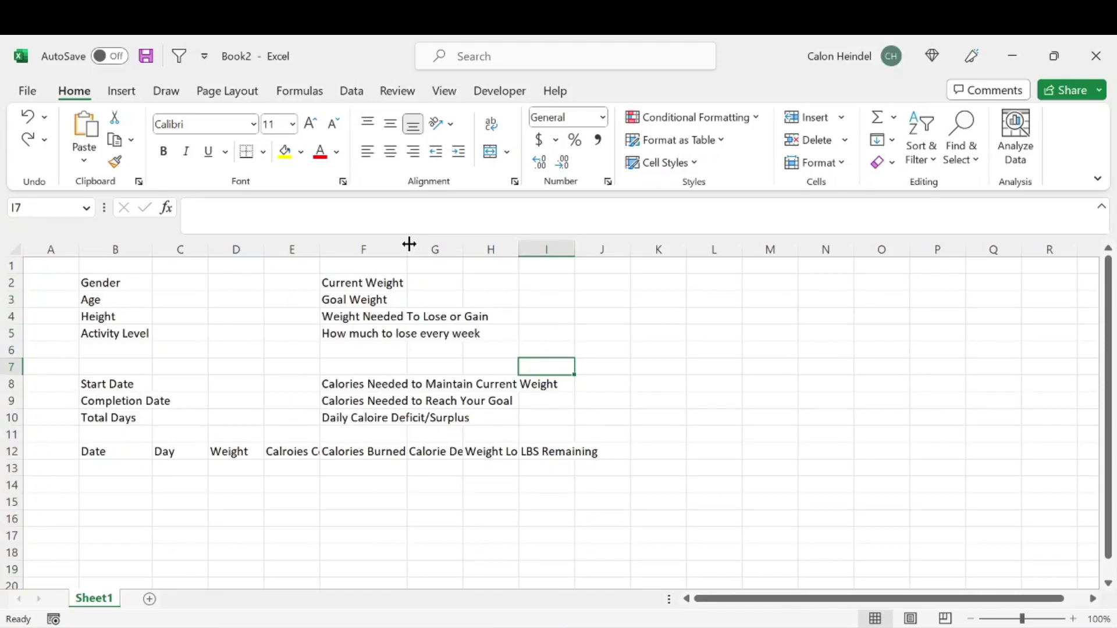
Widen columns E to I so that each heading in row 12 fits in its own cell.
double_click(320, 249)
drag(463, 248, 521, 251)
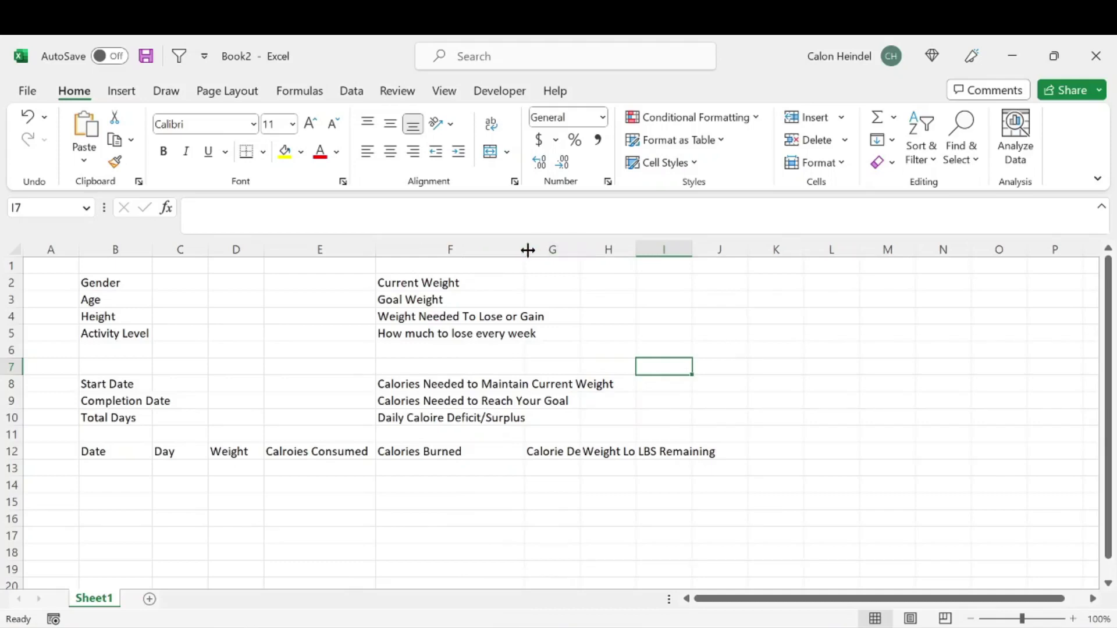
drag(505, 250, 486, 251)
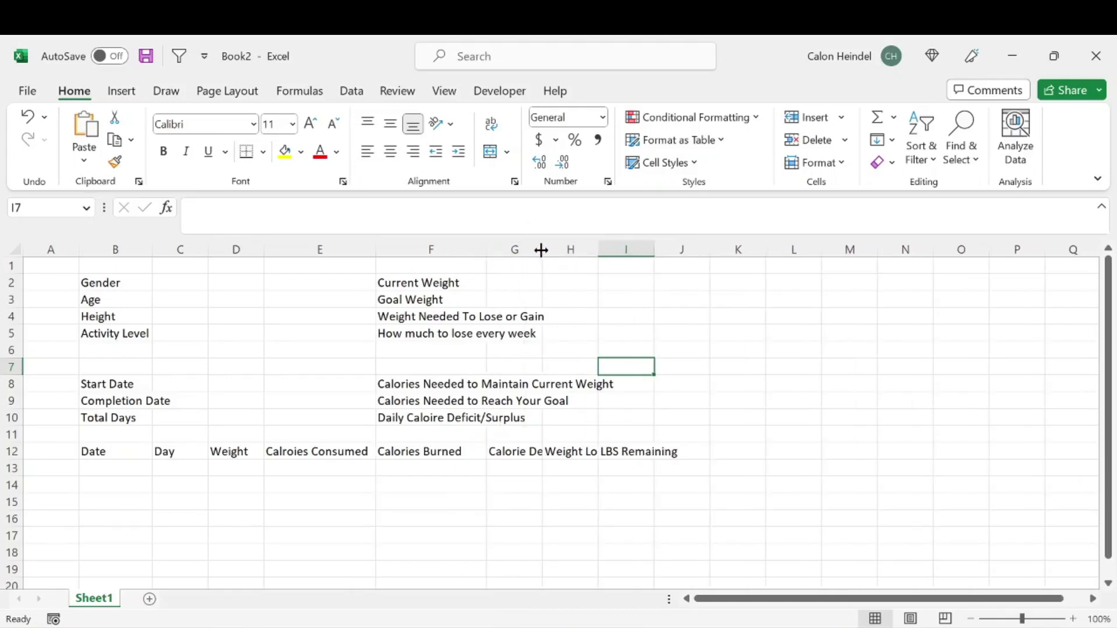
double_click(541, 250)
double_click(667, 250)
double_click(735, 250)
drag(679, 250, 695, 250)
Enter "Male" as the gender in cell C2 and 30 as the age in cell C3.
click(180, 451)
click(185, 285)
text(Male)
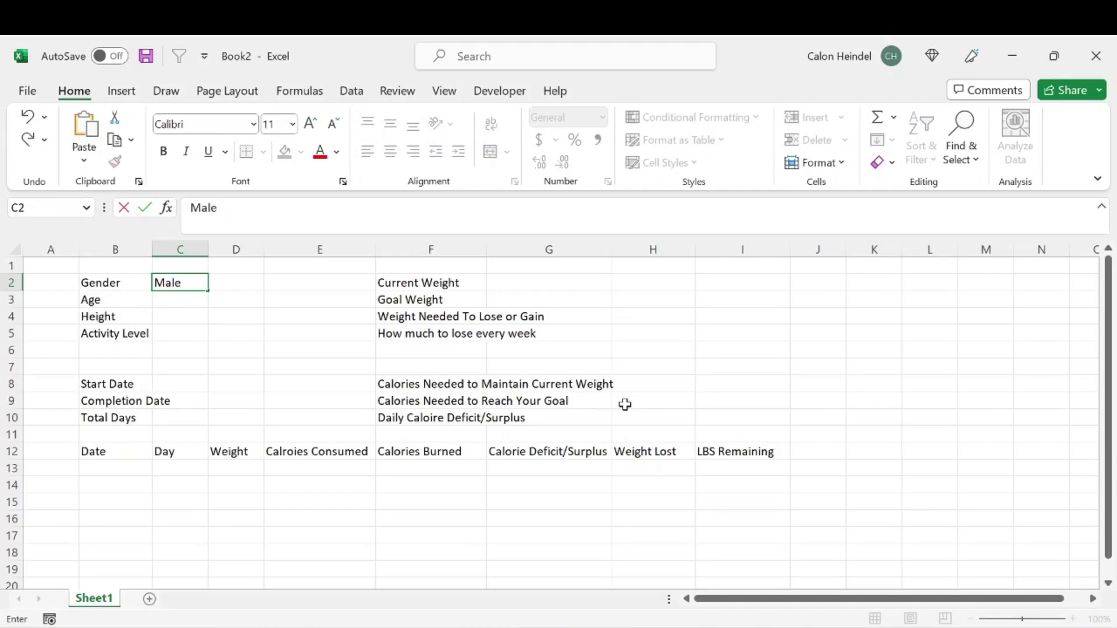
key(Return)
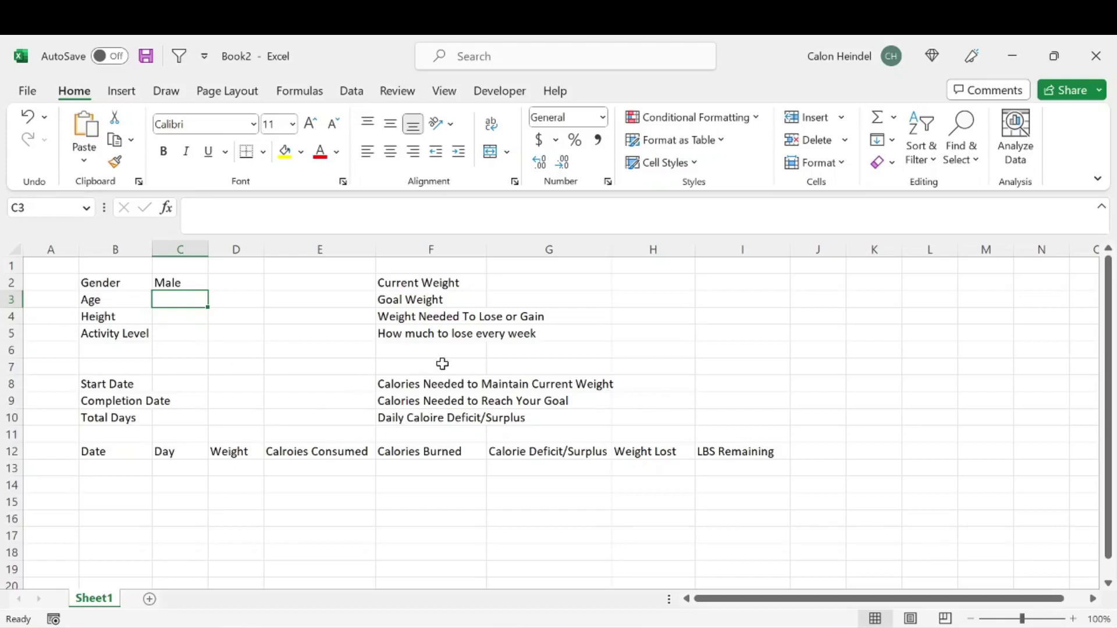
text(30)
key(Return)
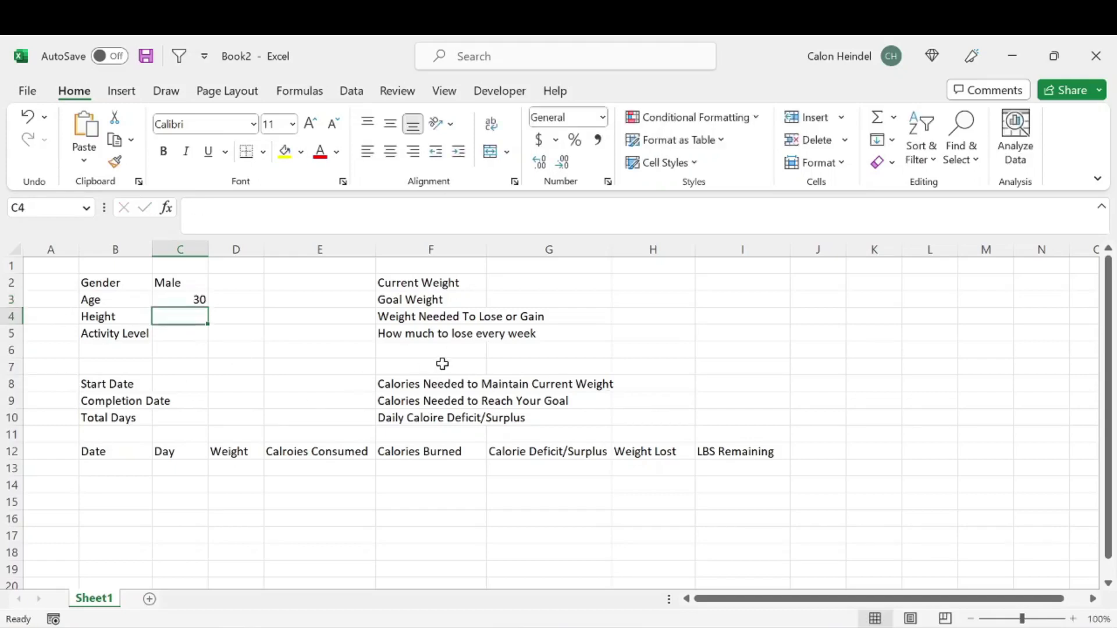
Enter the height as 5 in cell C4 and 10 in cell D4.
text(5)
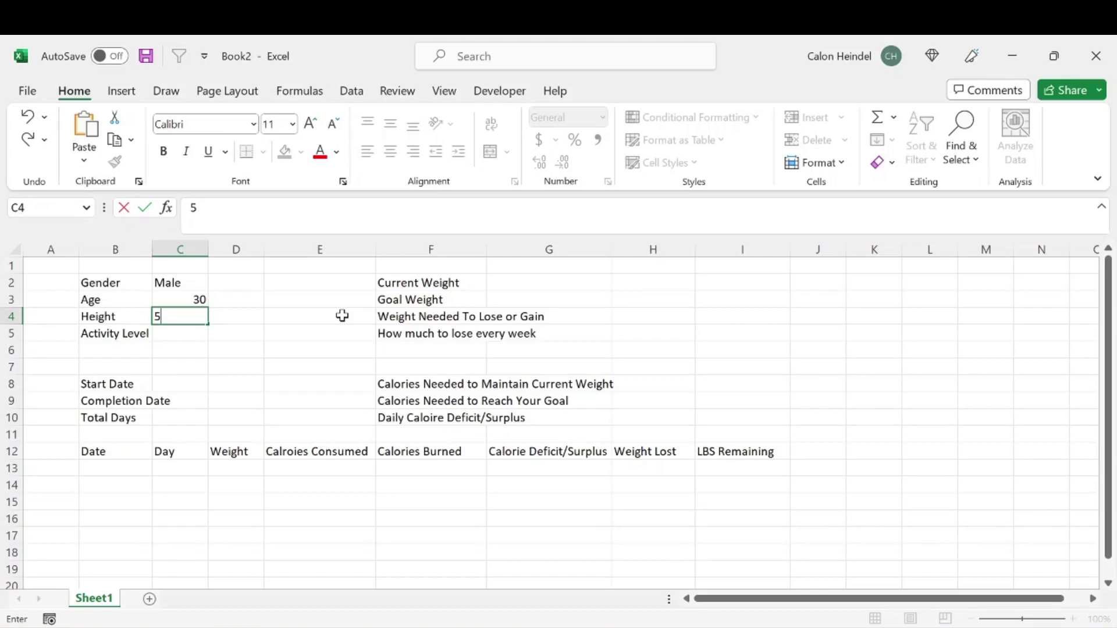
key(Tab)
text(10)
key(Return)
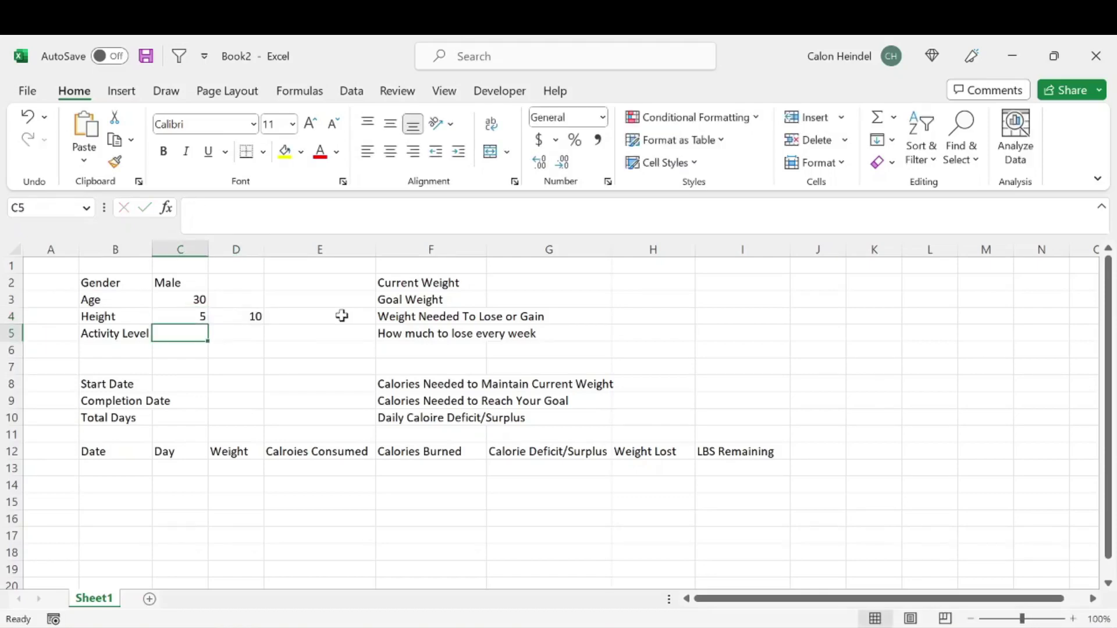
drag(197, 314, 263, 318)
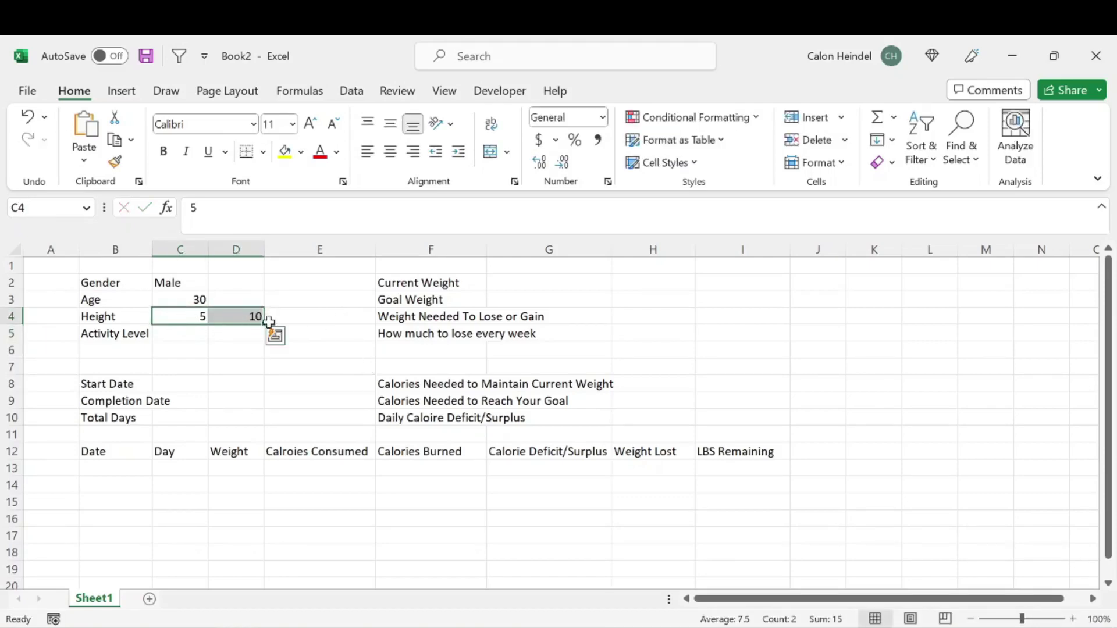
click(174, 335)
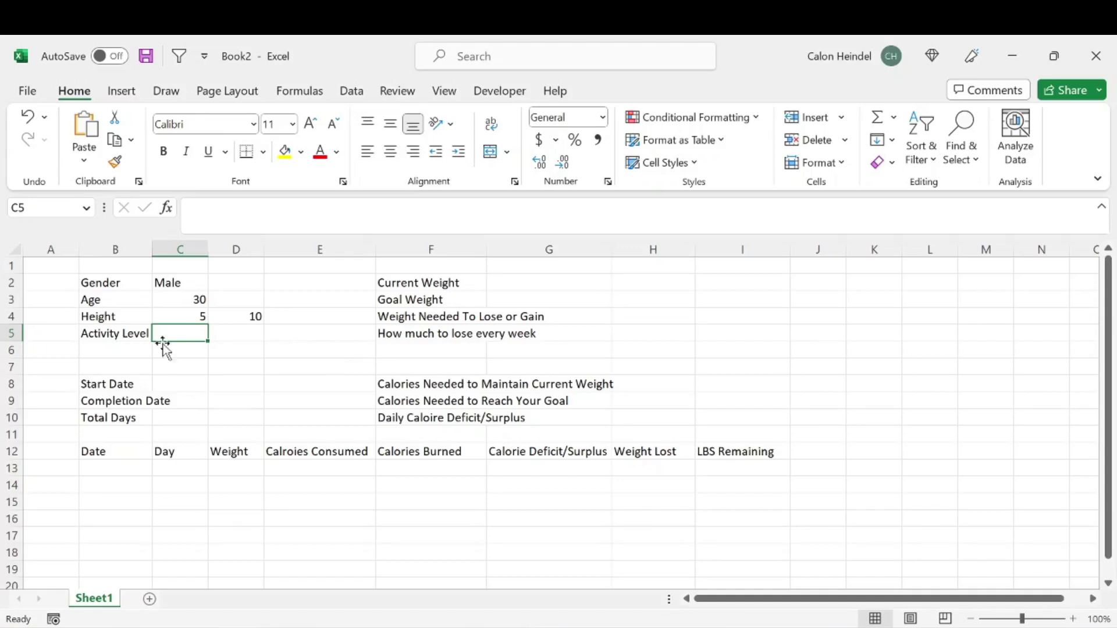
click(238, 319)
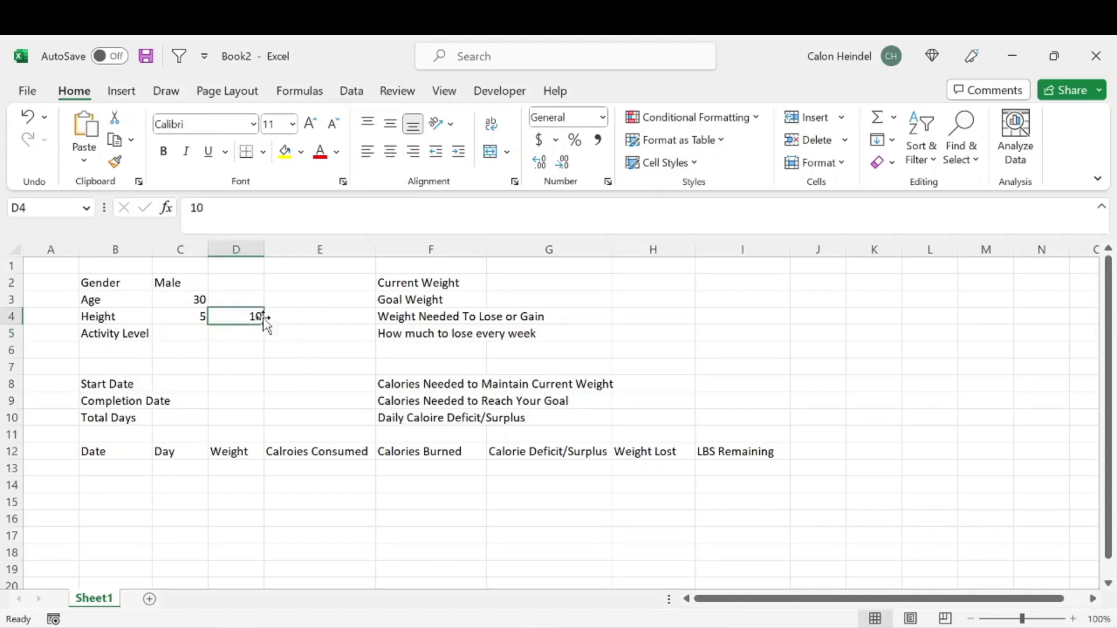
click(296, 325)
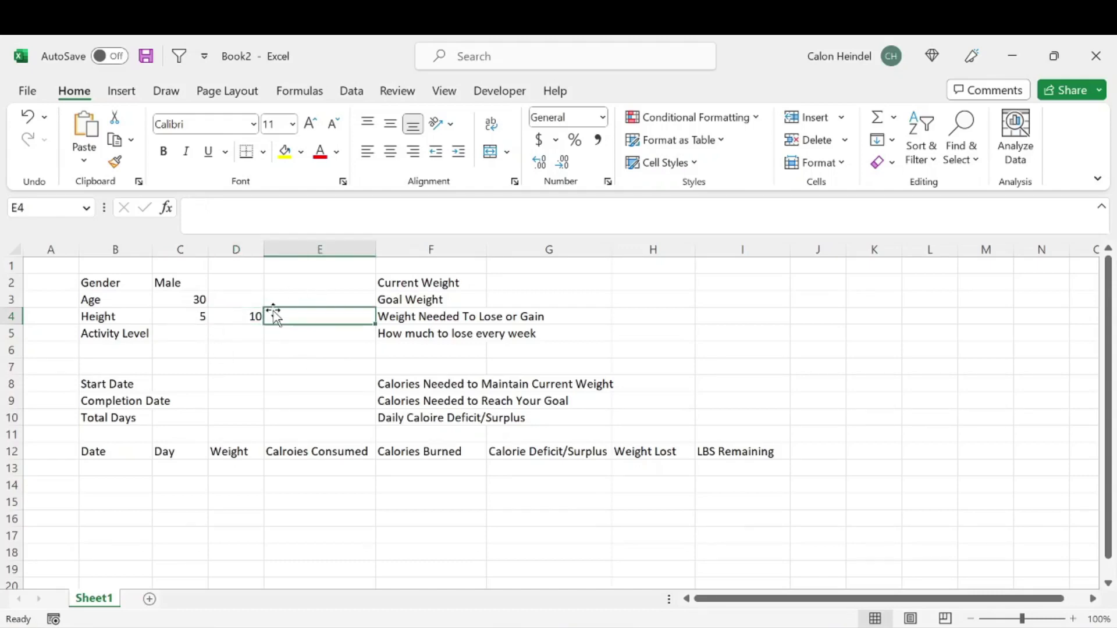
Add a List data validation to C5 with the pasted activity levels from Sedentary to Very active, and choose the moderate level.
click(192, 333)
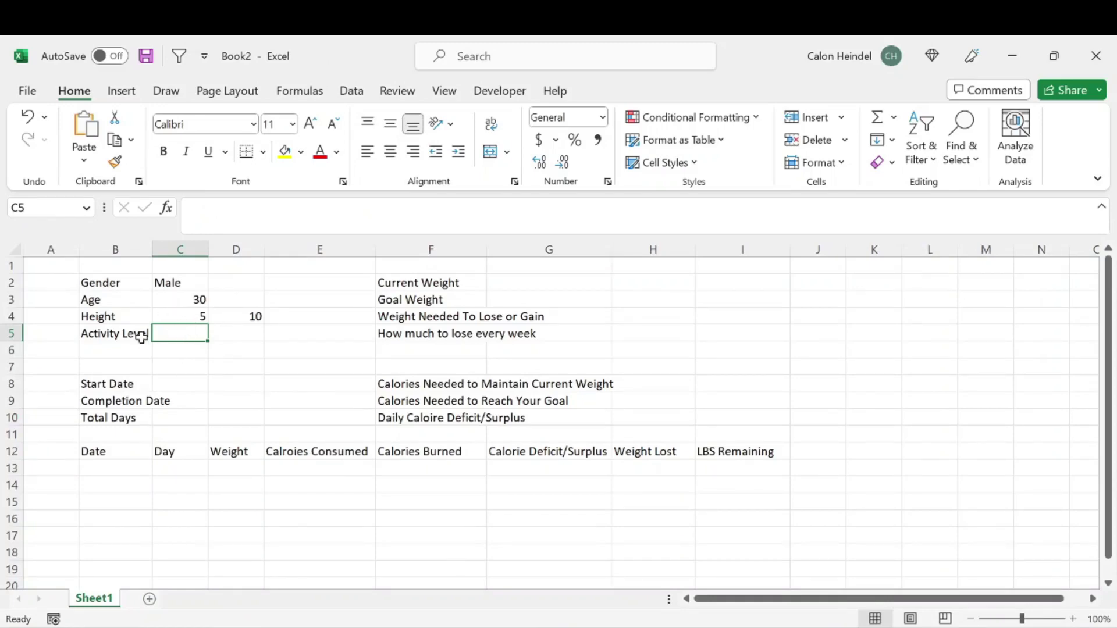
click(459, 56)
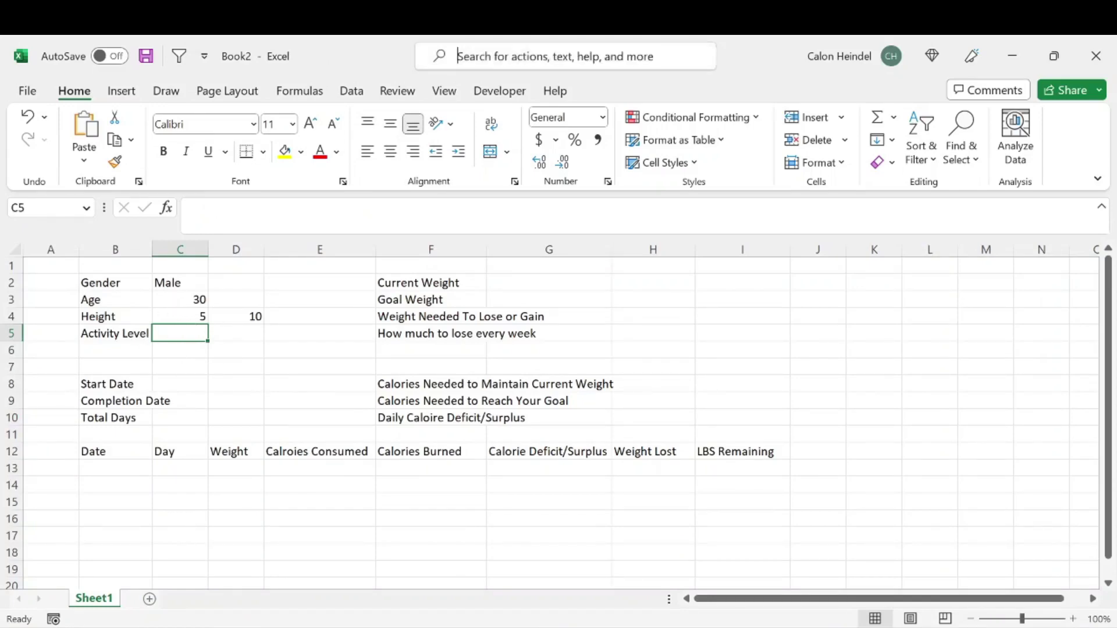
click(500, 117)
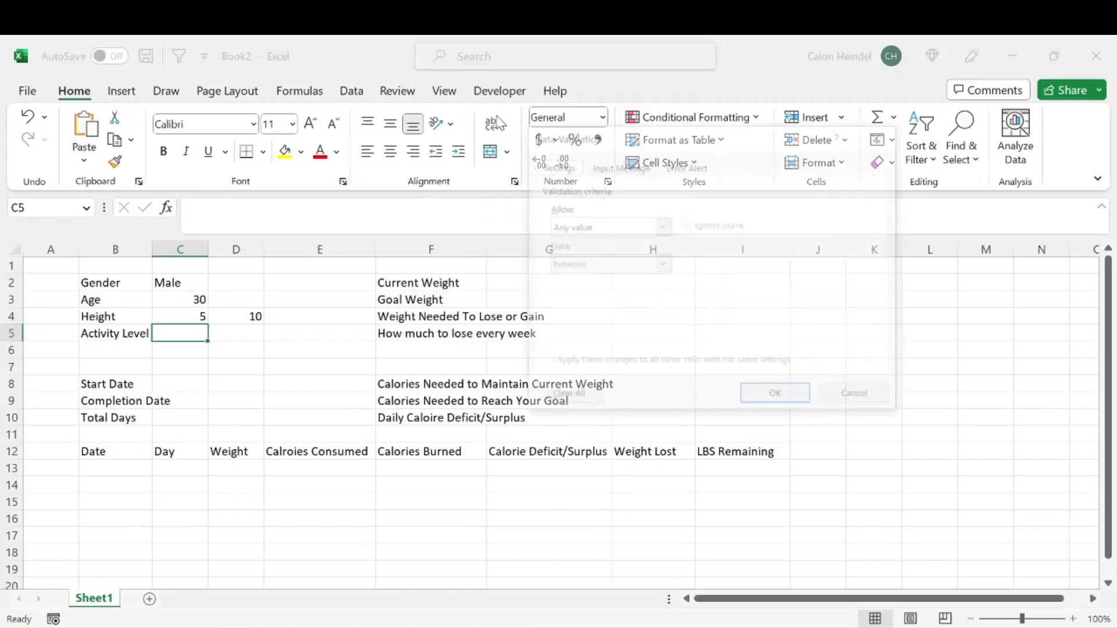
click(662, 227)
click(581, 279)
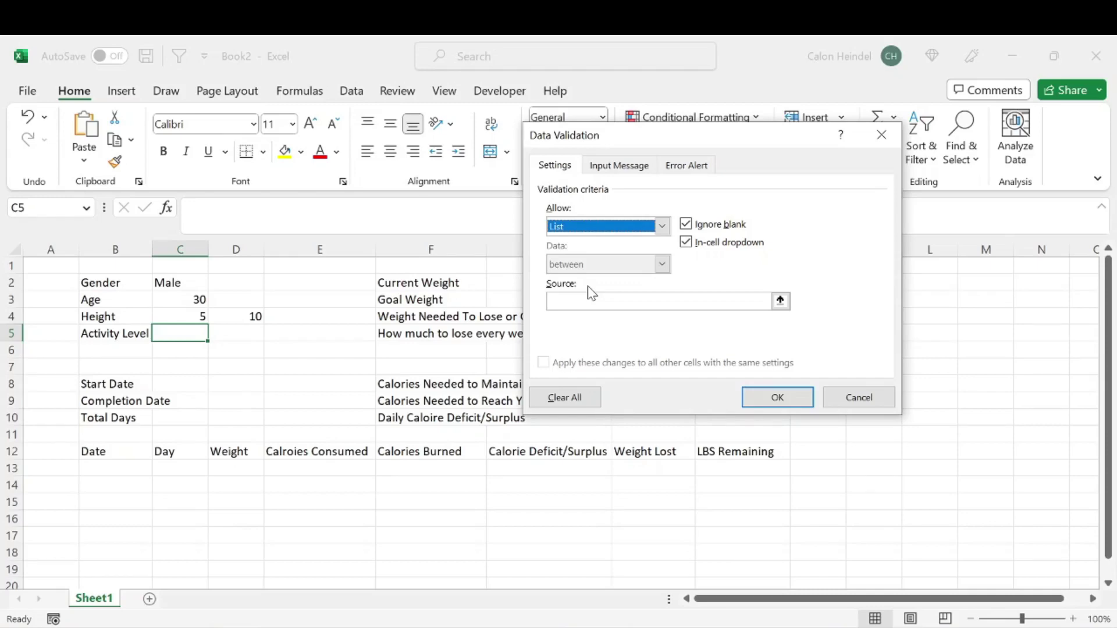
click(593, 298)
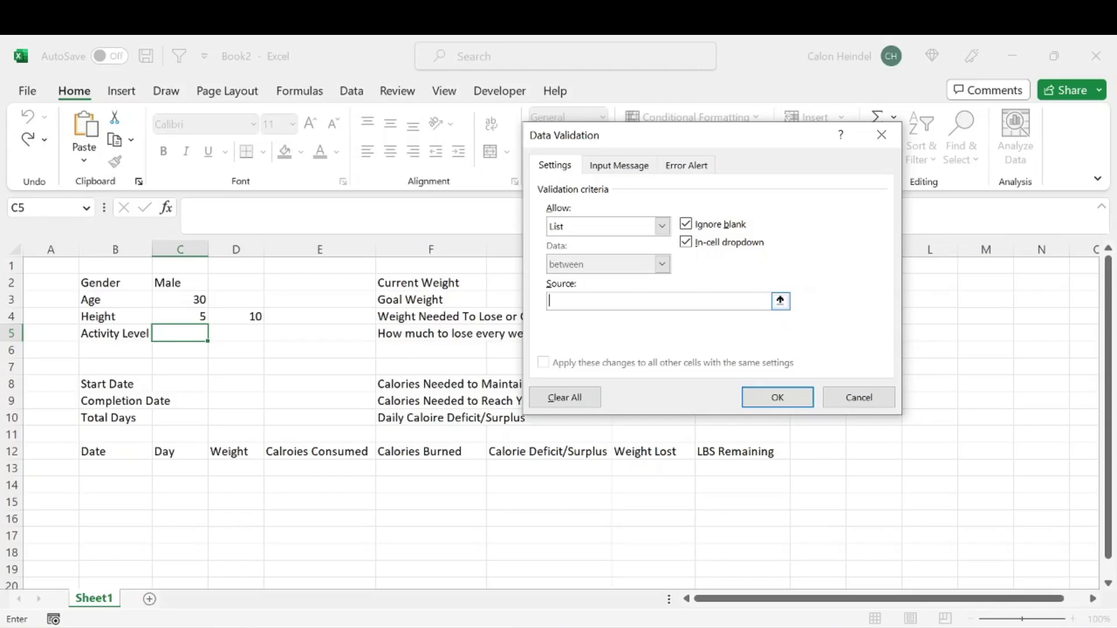
key(ctrl+v)
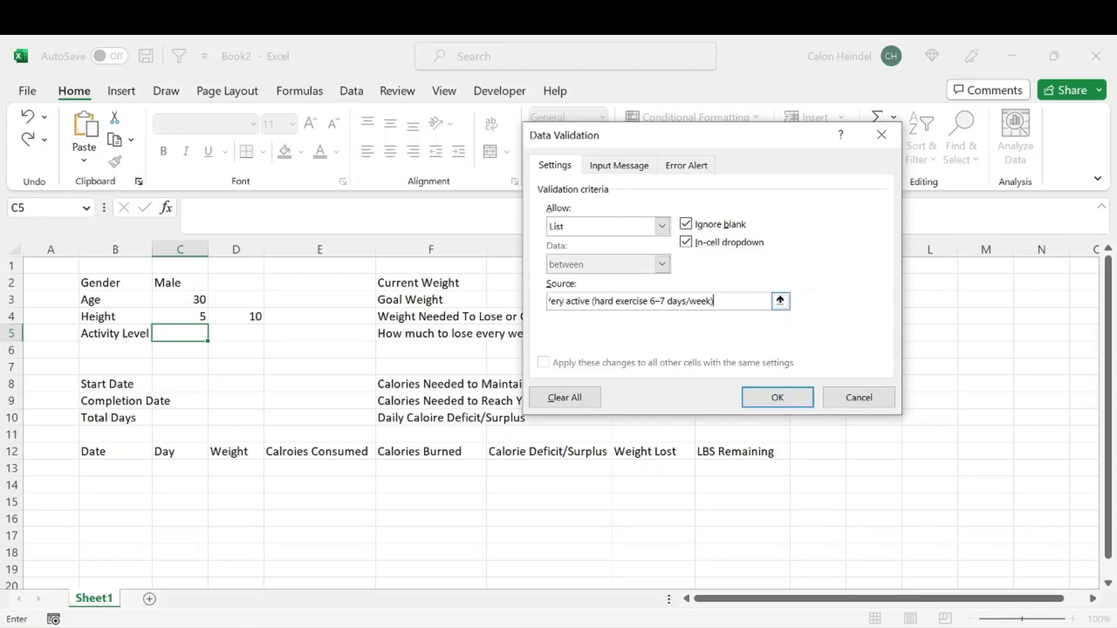
click(781, 397)
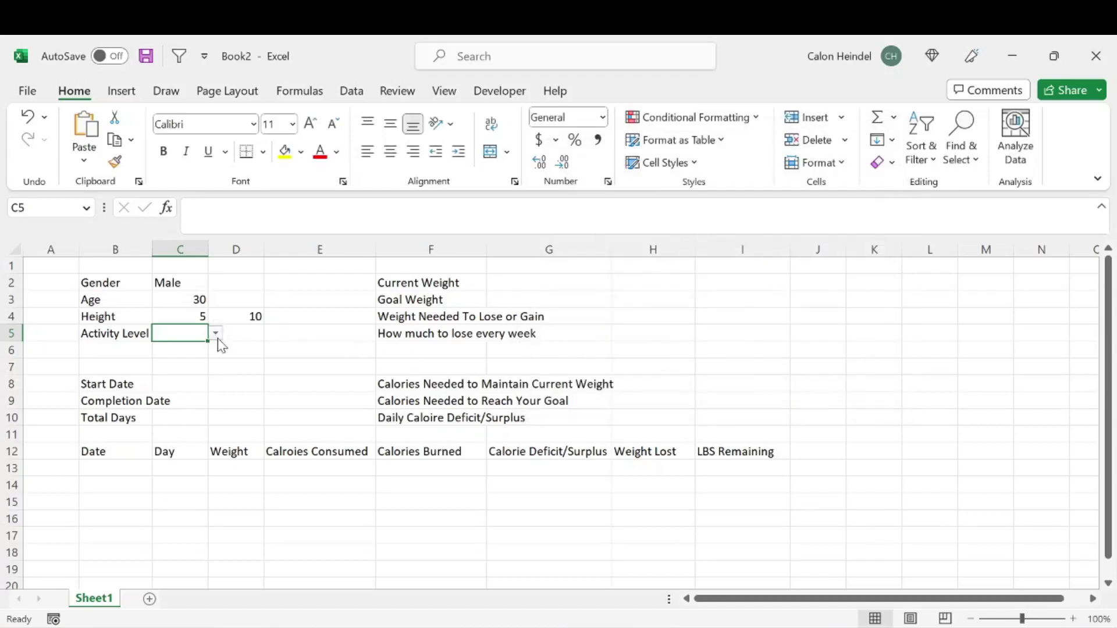
click(216, 333)
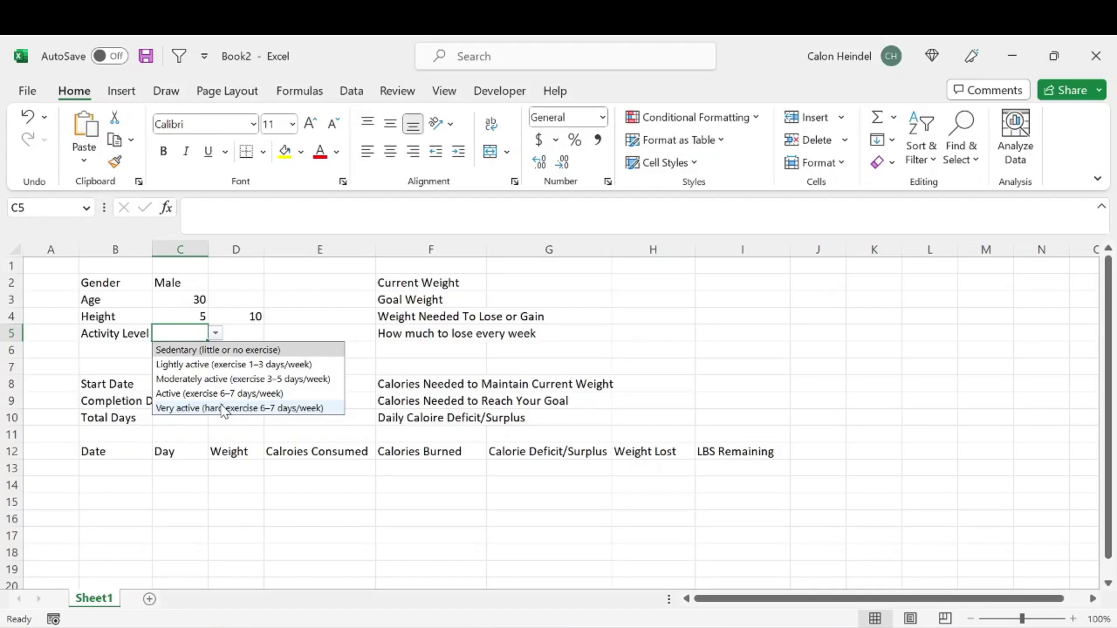
click(229, 379)
Merge and center columns F and G separately in each of rows 2 to 5, which hold the weight labels.
click(493, 284)
drag(486, 282, 494, 332)
ctrl+click(486, 316)
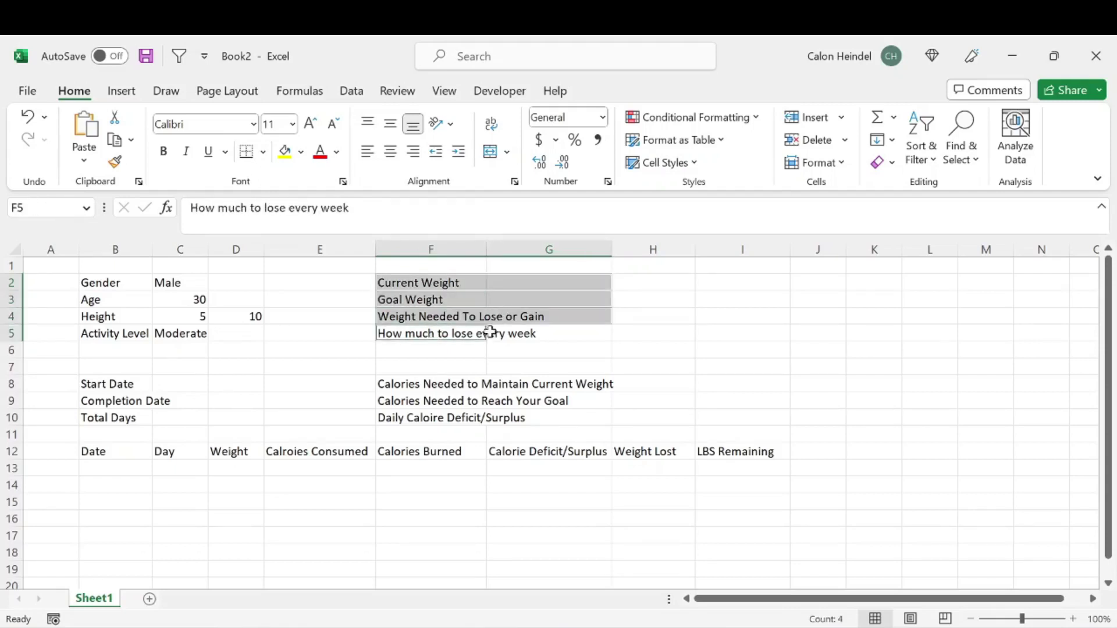
click(490, 154)
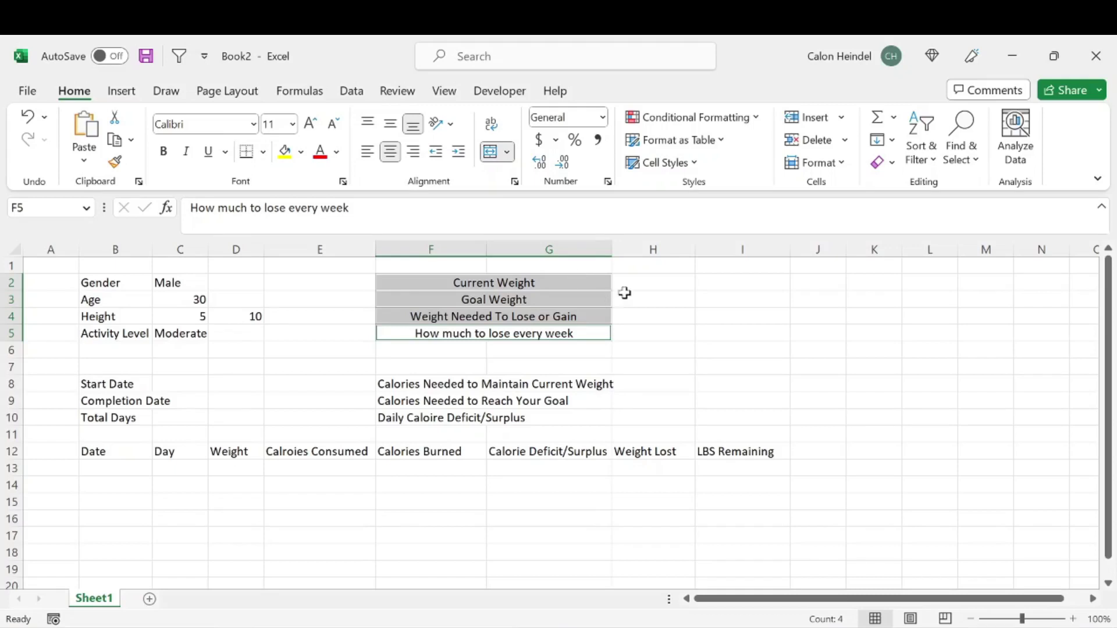
click(643, 279)
drag(647, 286, 645, 337)
drag(583, 301, 506, 335)
click(648, 277)
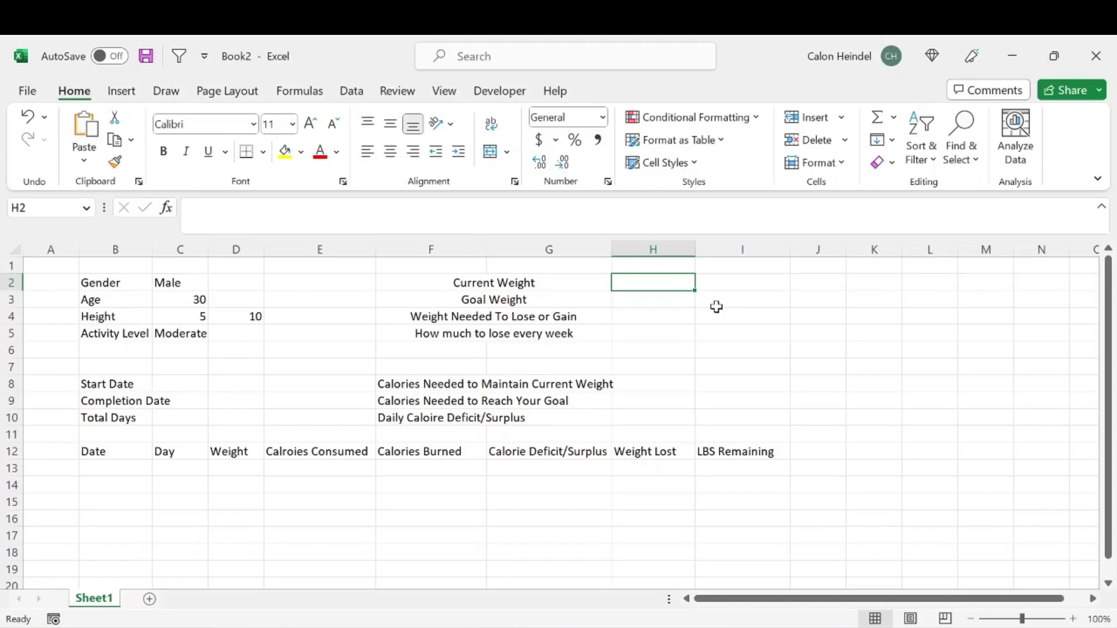
Enter 185 as the current weight in cell H2 and 175 as the goal weight in cell H3.
text(185)
key(Return)
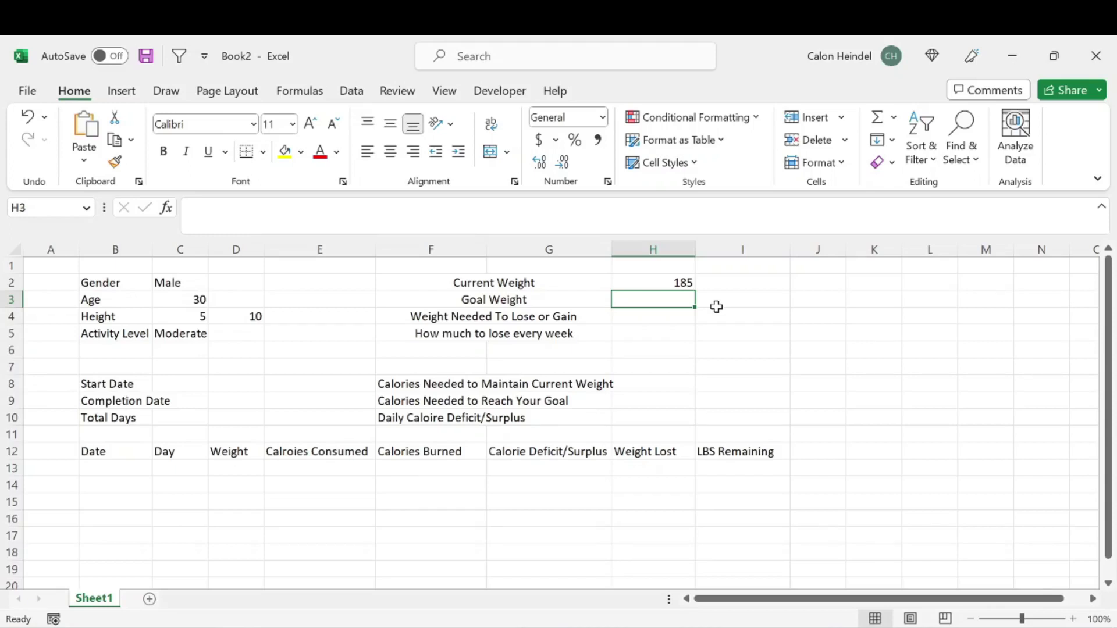
text(1)
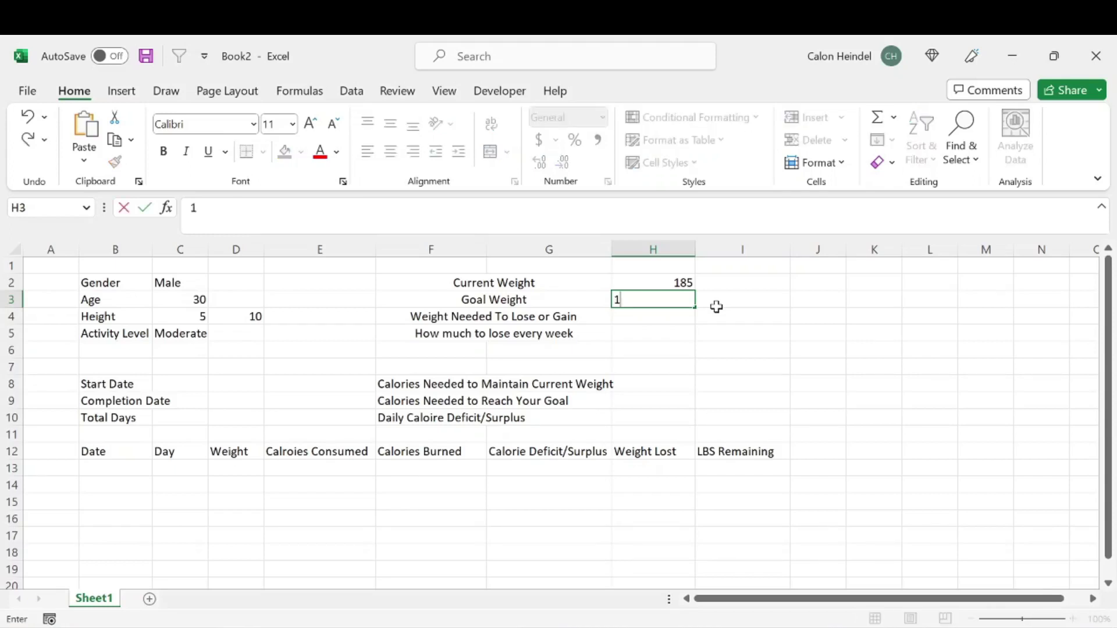
text(70)
key(BackSpace)
text(5)
key(Return)
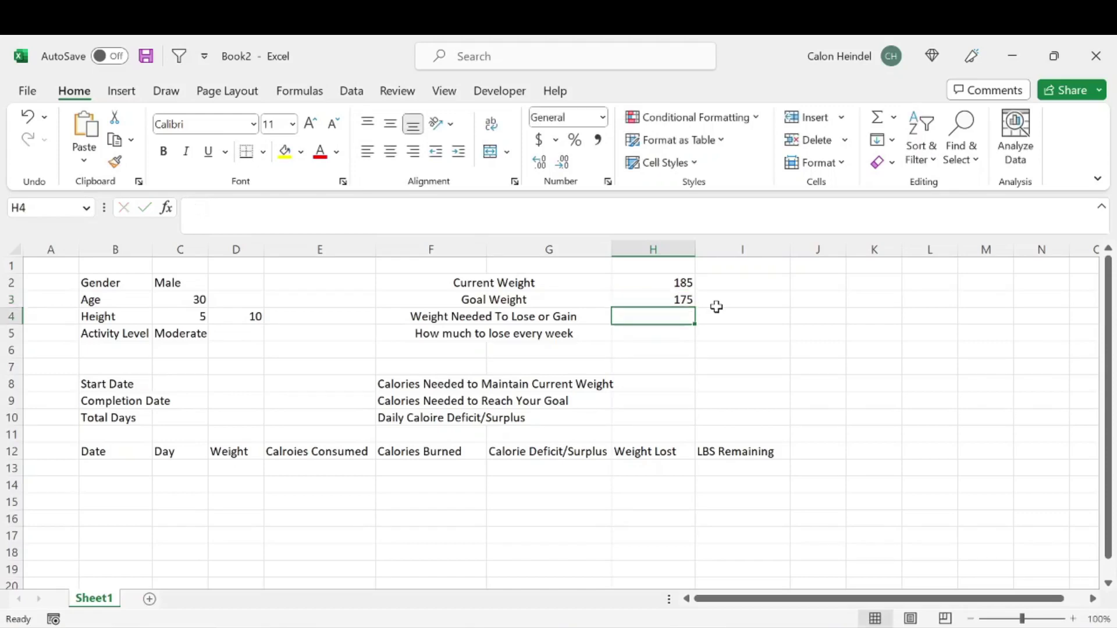
Calculate the weight needed to lose or gain in cell H4 with the formula =IF(H2-H3>0,H2-H3,H3-H2).
text(10)
key(Return)
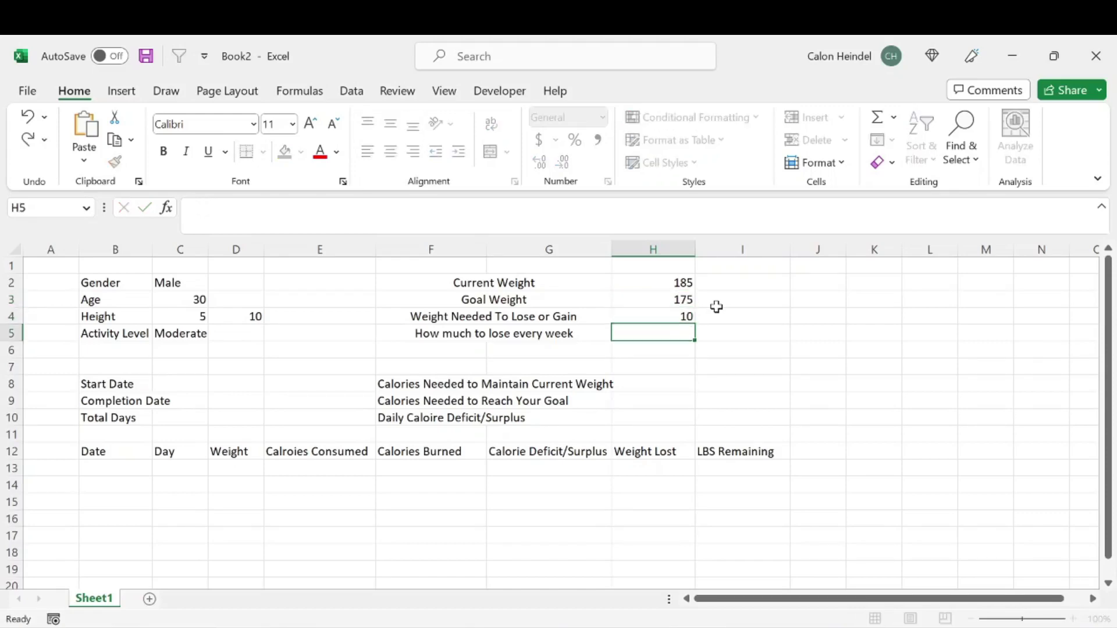
key(Up)
text(=)
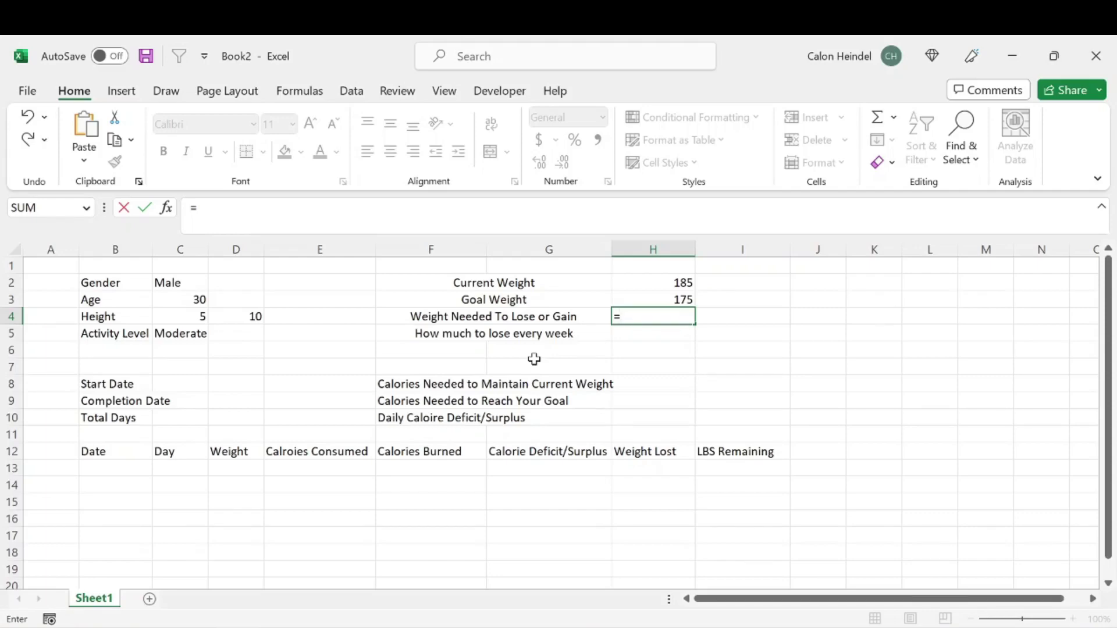
text(F()
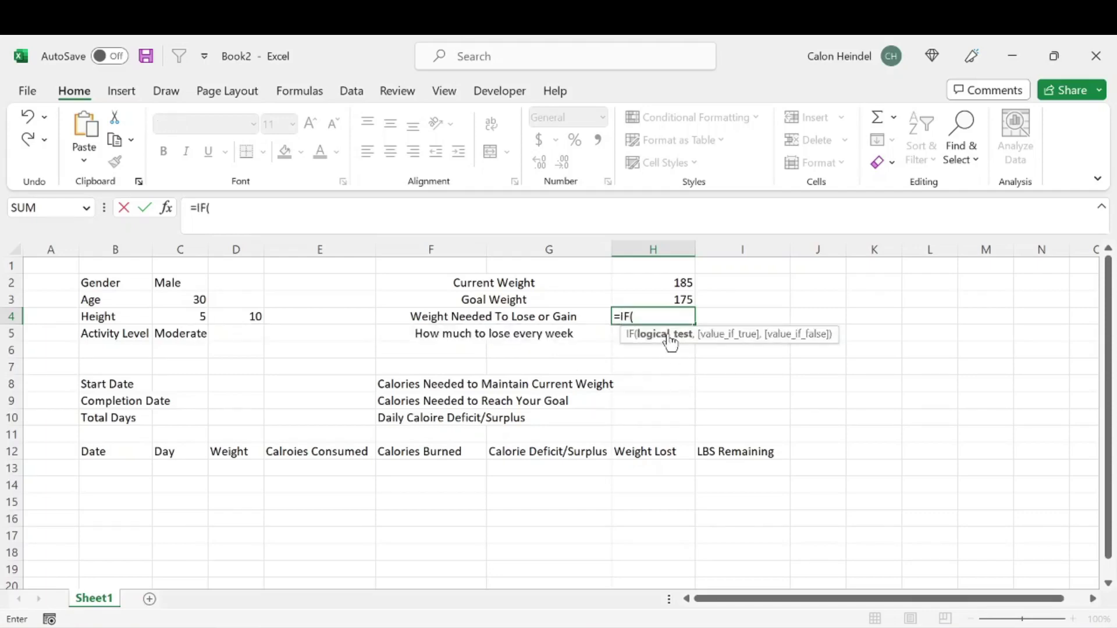
click(661, 282)
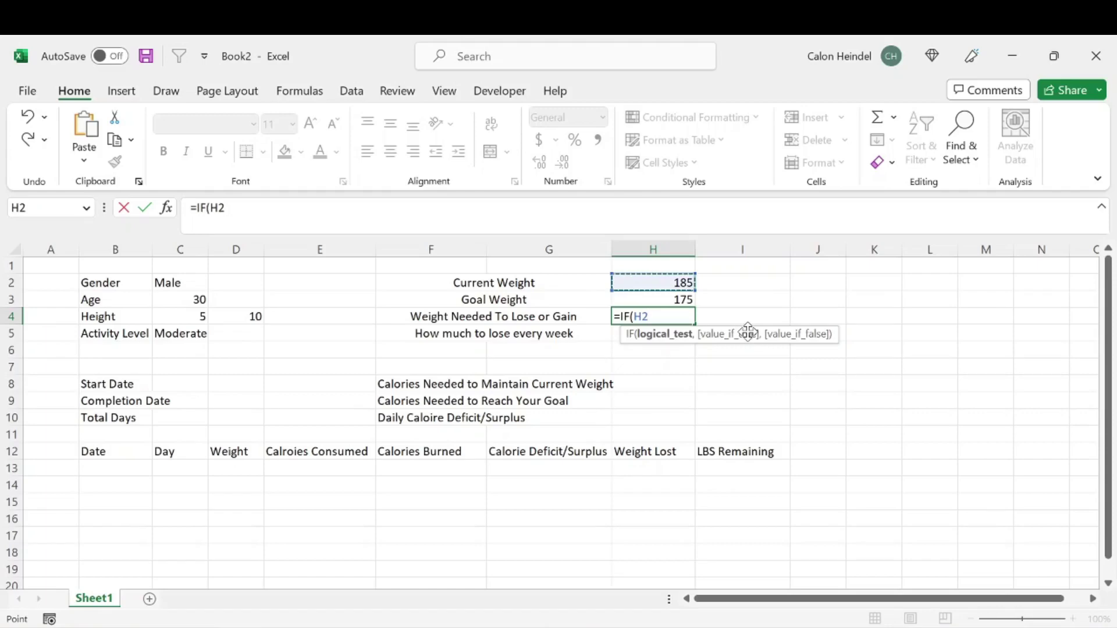
text(-)
click(659, 299)
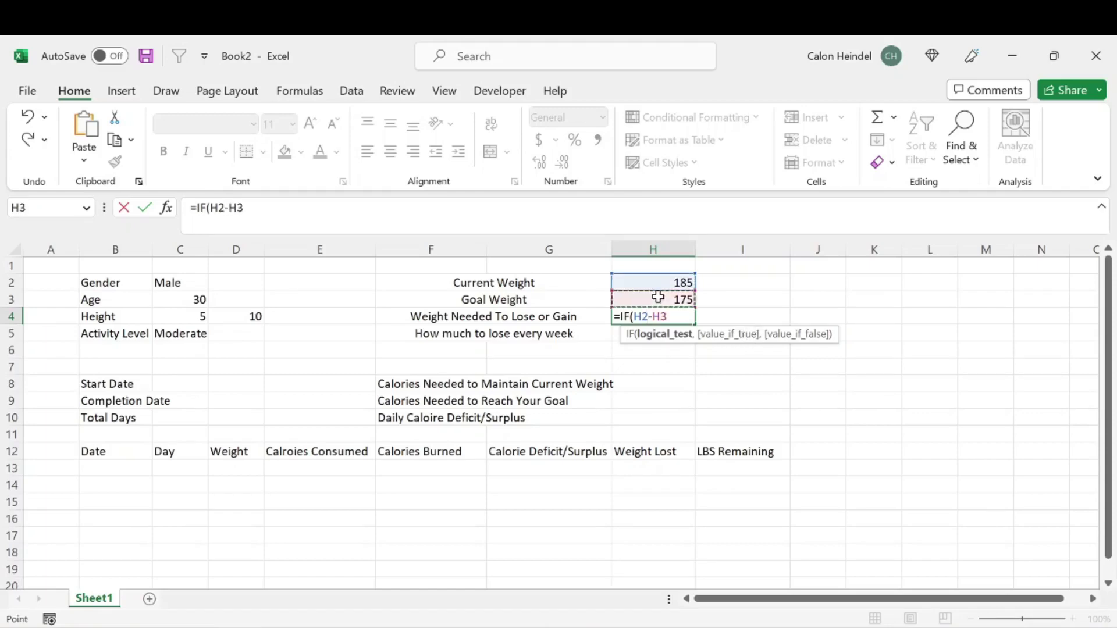
text(>0,)
click(673, 281)
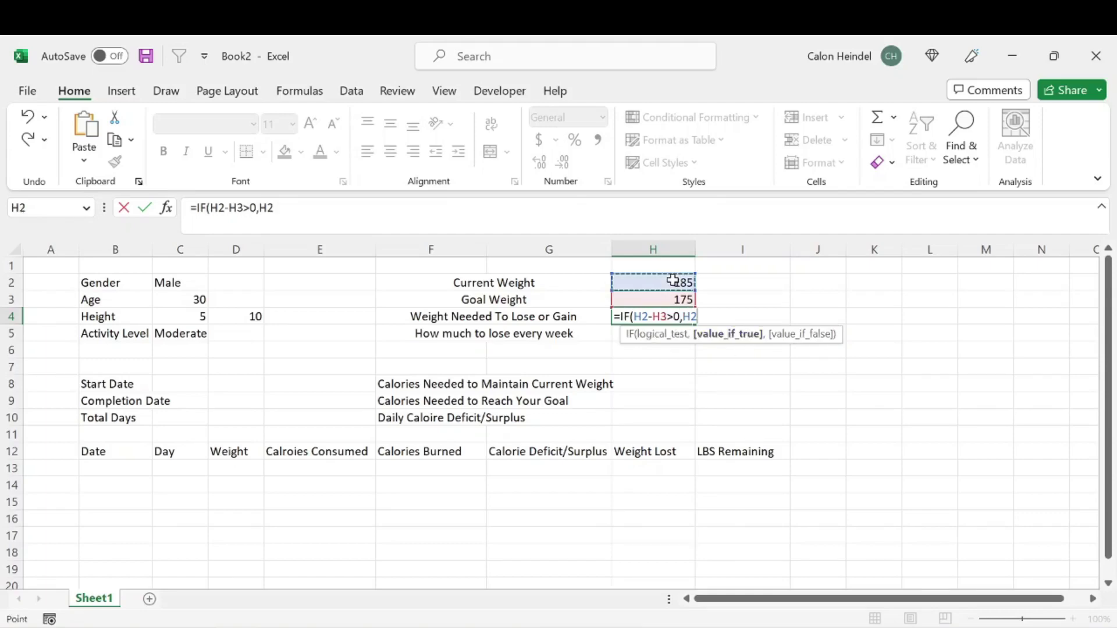
text(-)
click(685, 297)
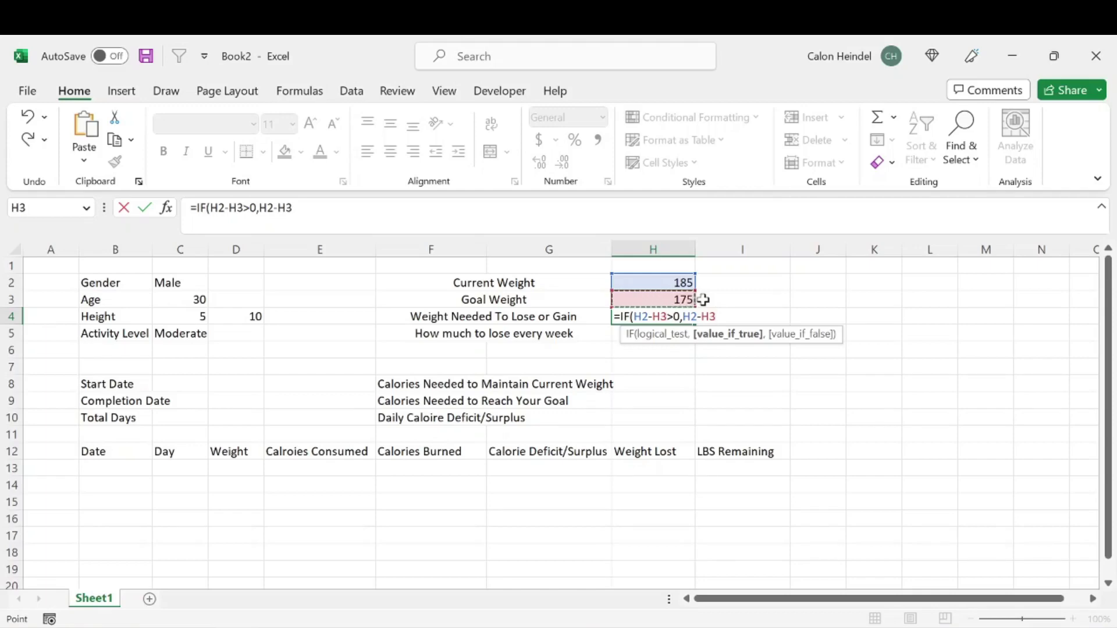
text(,)
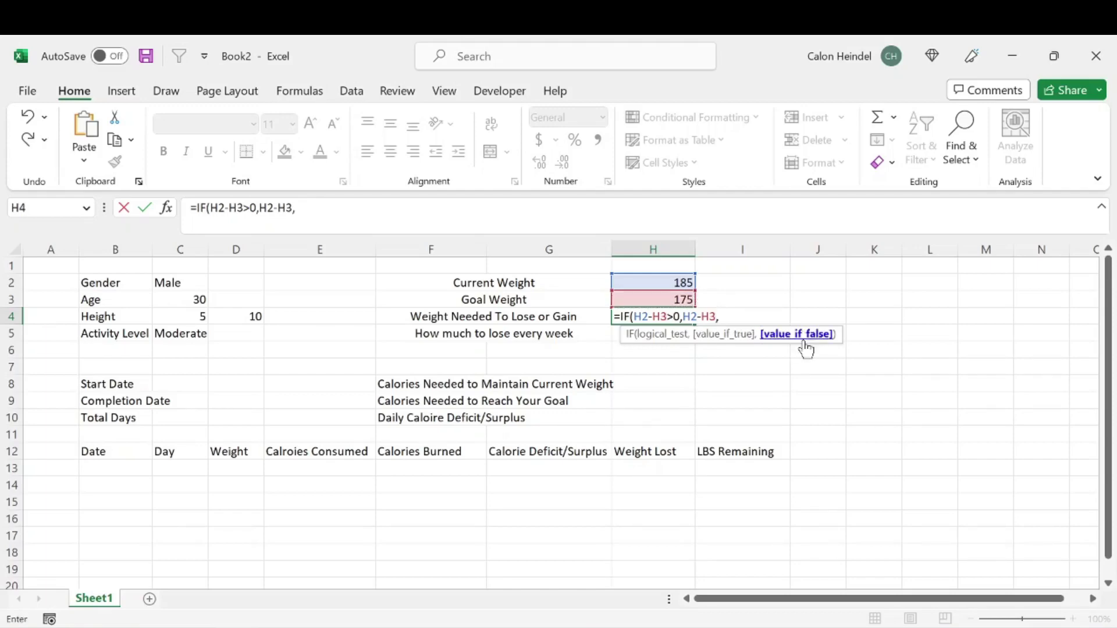
click(652, 299)
text(-)
click(656, 283)
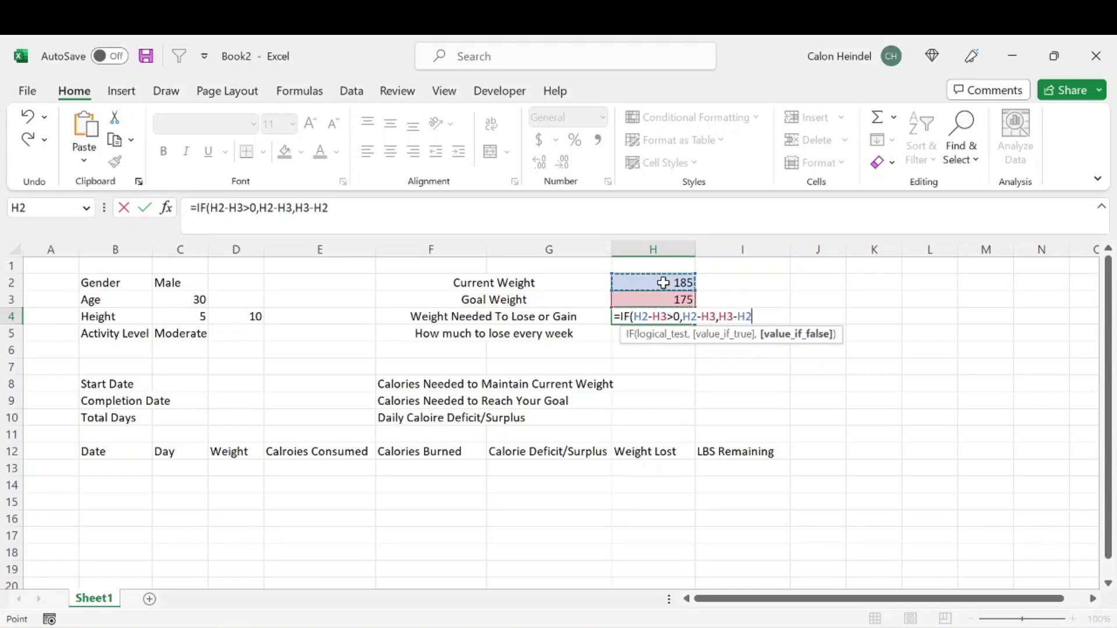
key(Return)
click(653, 316)
Test the weight difference formula with a goal weight of 200 in H3, and undo that change.
click(657, 301)
text(200)
key(Return)
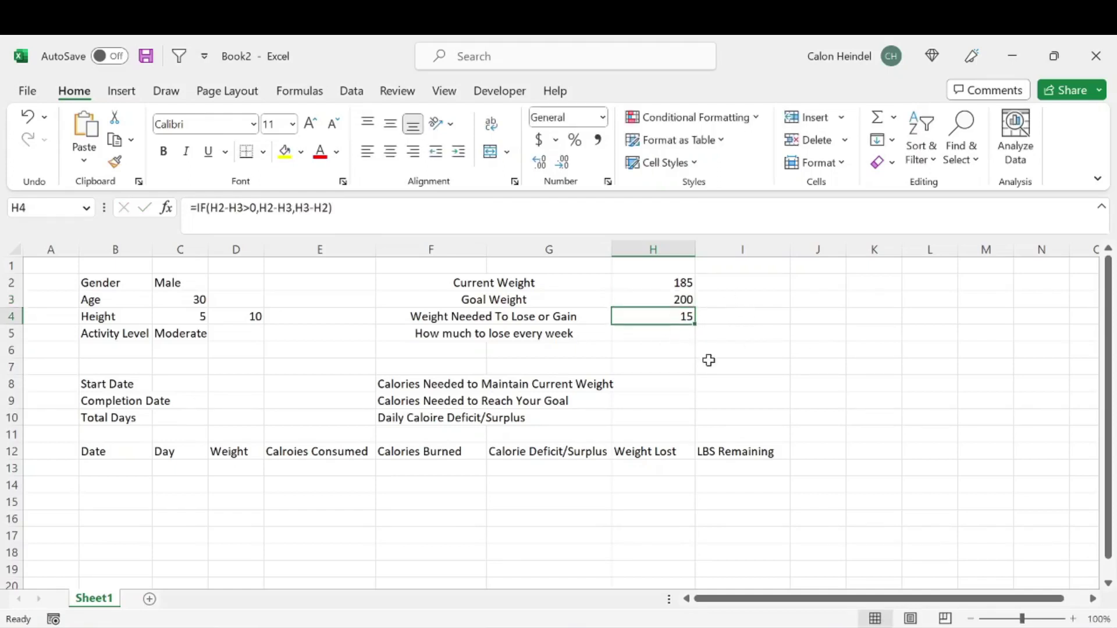
key(ctrl+z)
Enter 1 as the weekly weight loss in cell H5 and 3/20/2023 as the start date in cell C8.
click(675, 333)
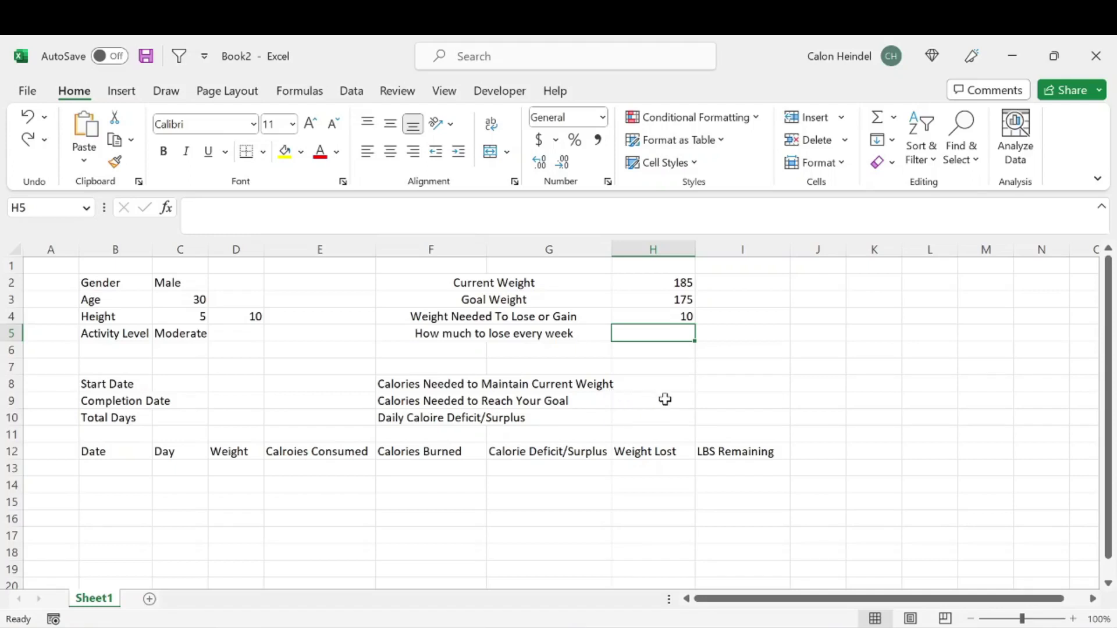
text(1)
key(Return)
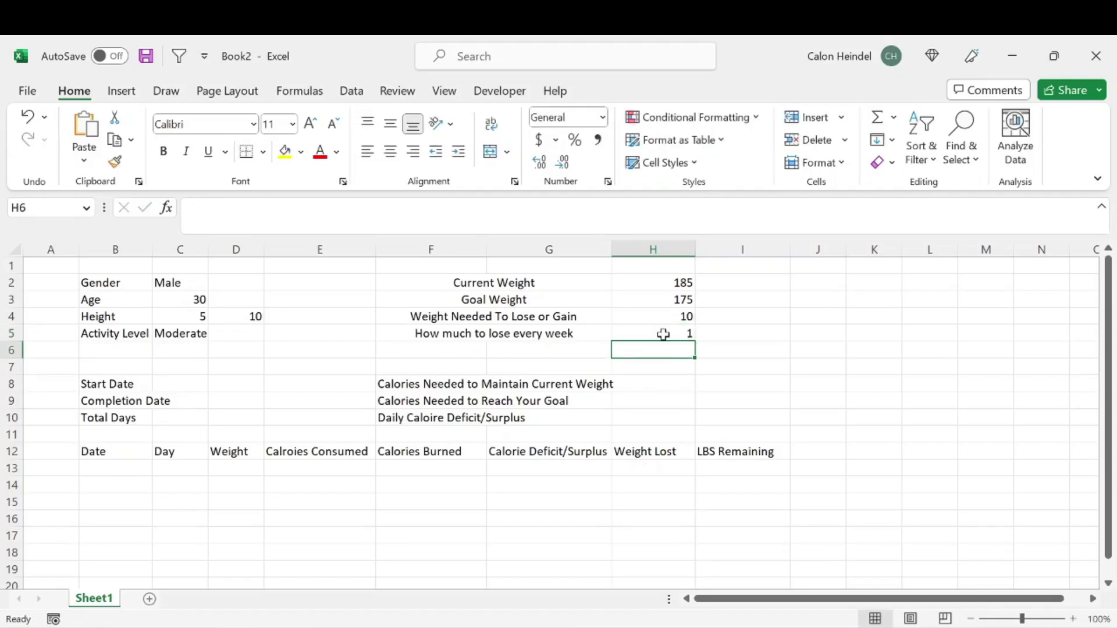
click(179, 383)
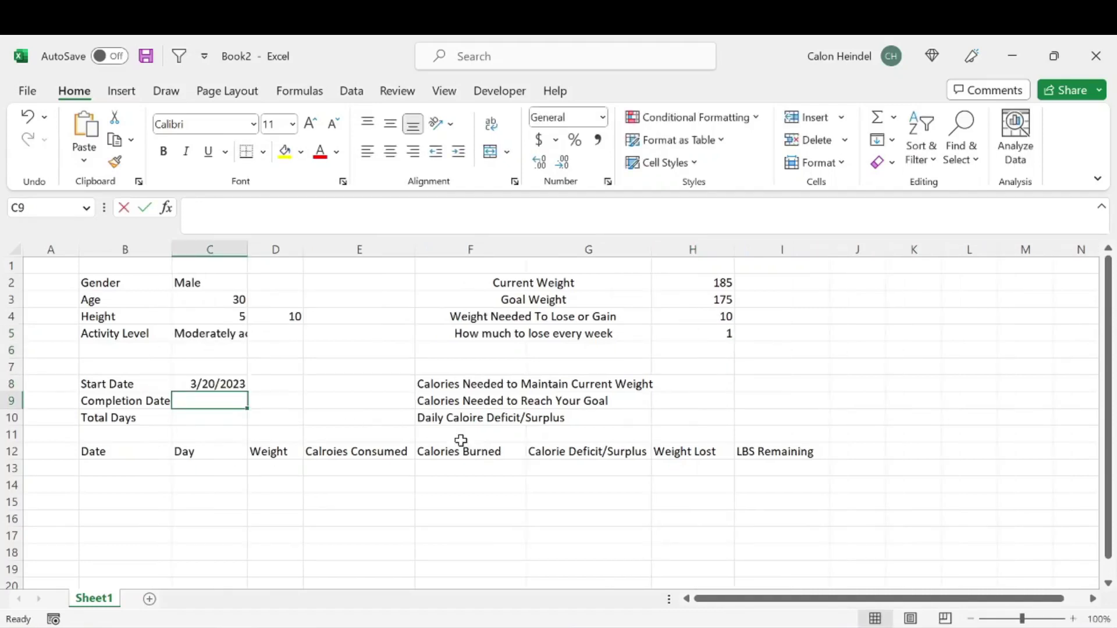
Calculate the completion date in cell C9 with the formula =ROUNDUP(C8+(H4/(H5/7)),0).
text(=)
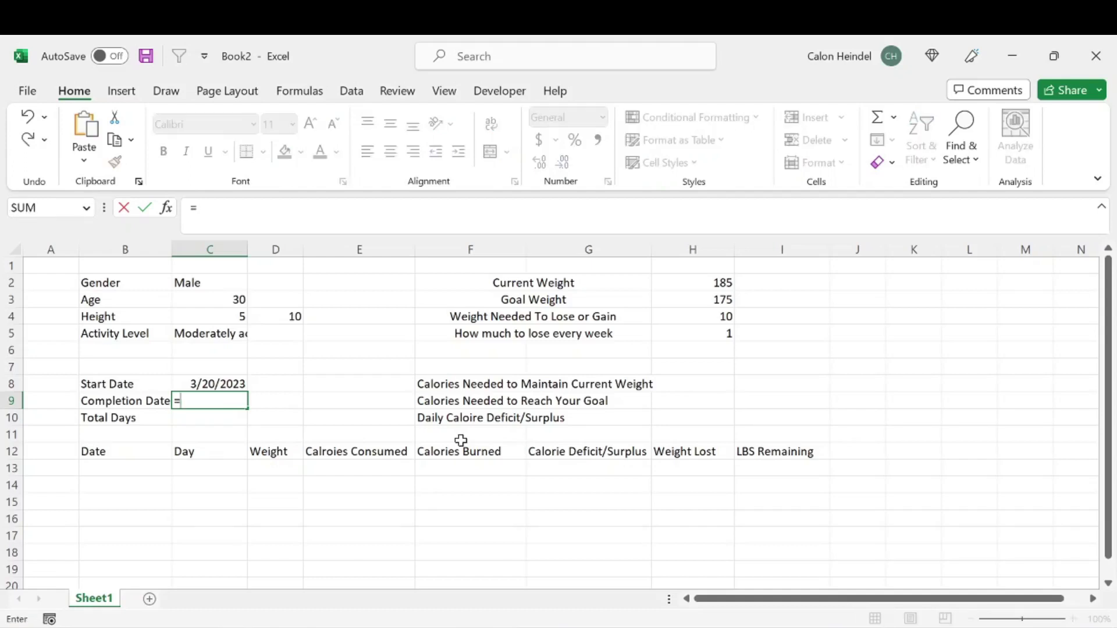
text(roundup)
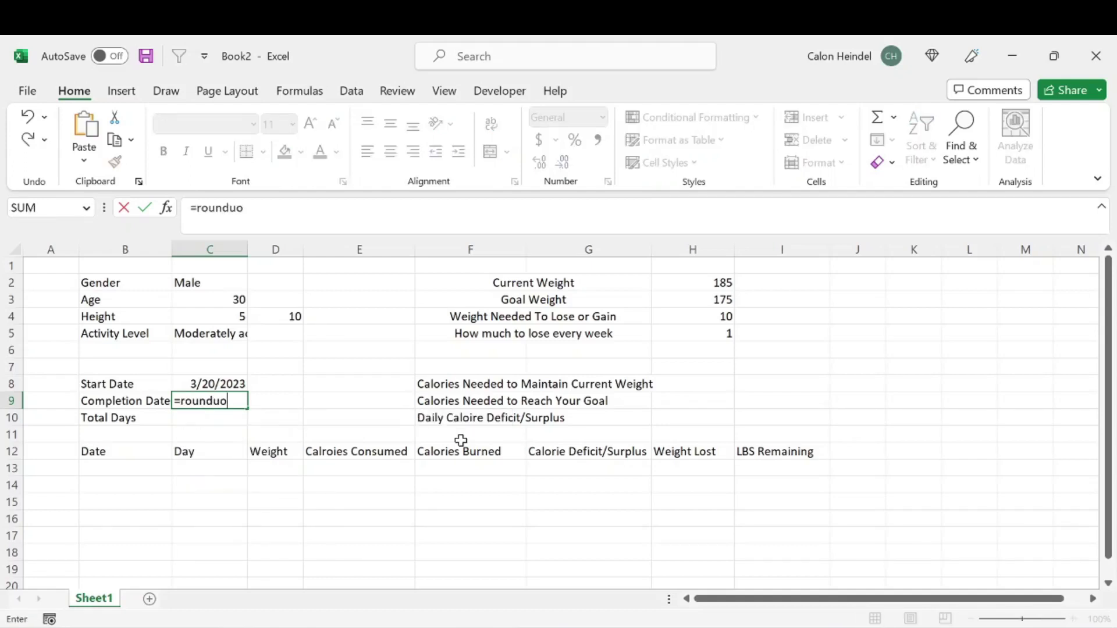
key(Tab)
text(=roundu)
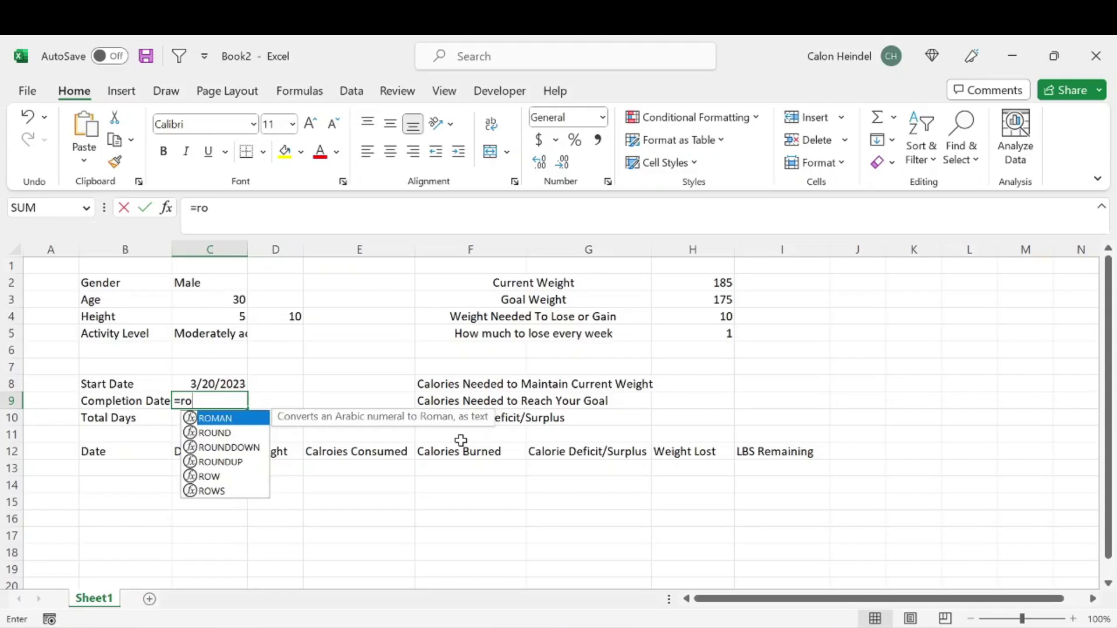
key(Tab)
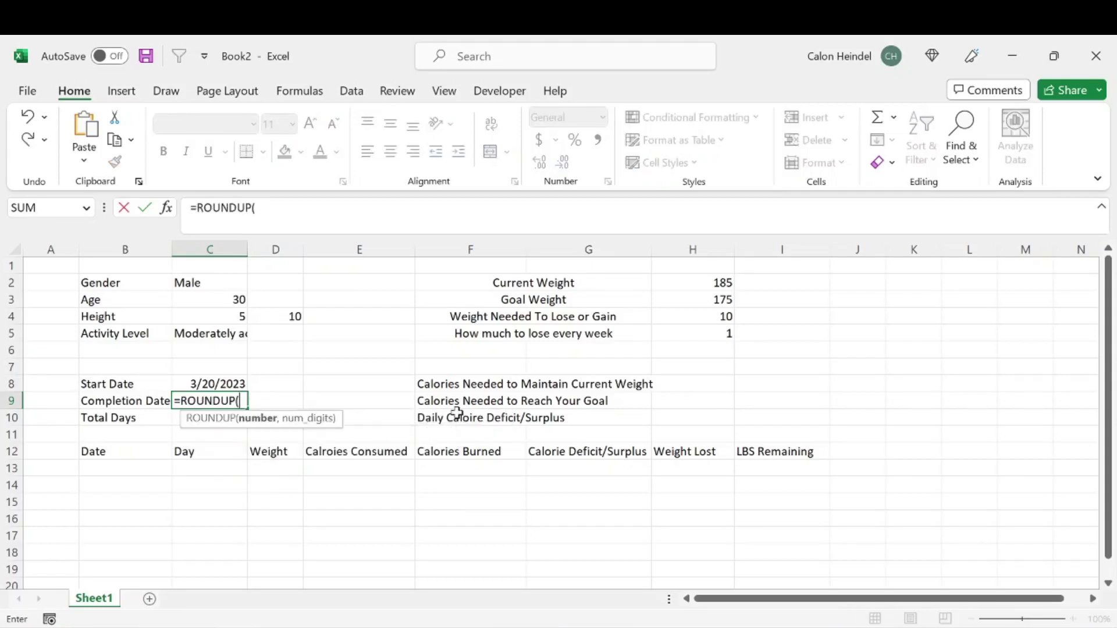
click(210, 379)
text(+()
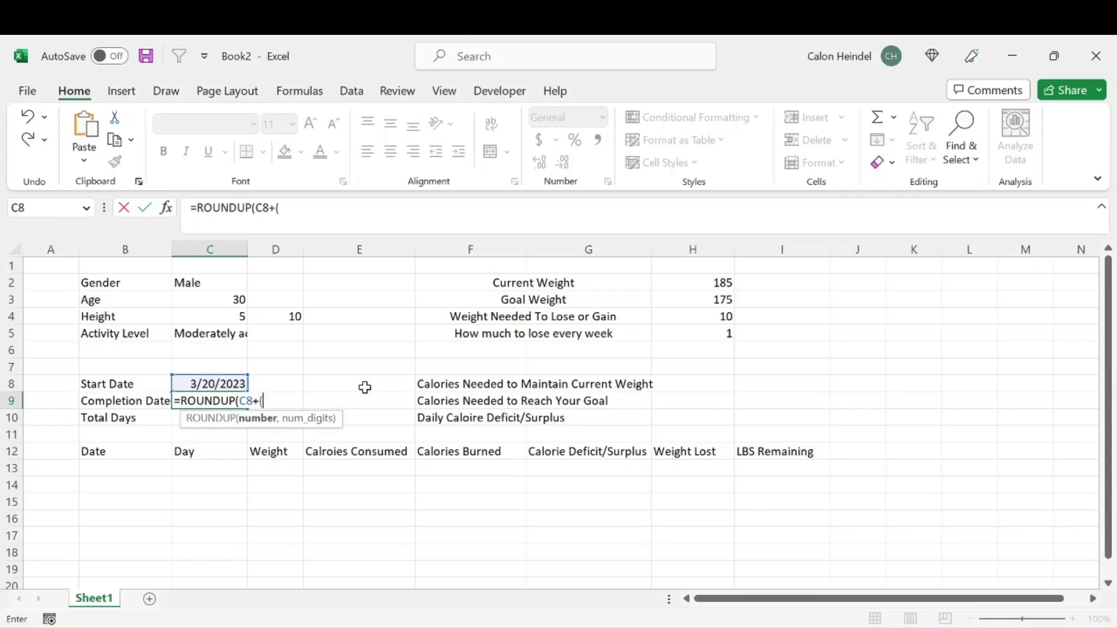
click(716, 317)
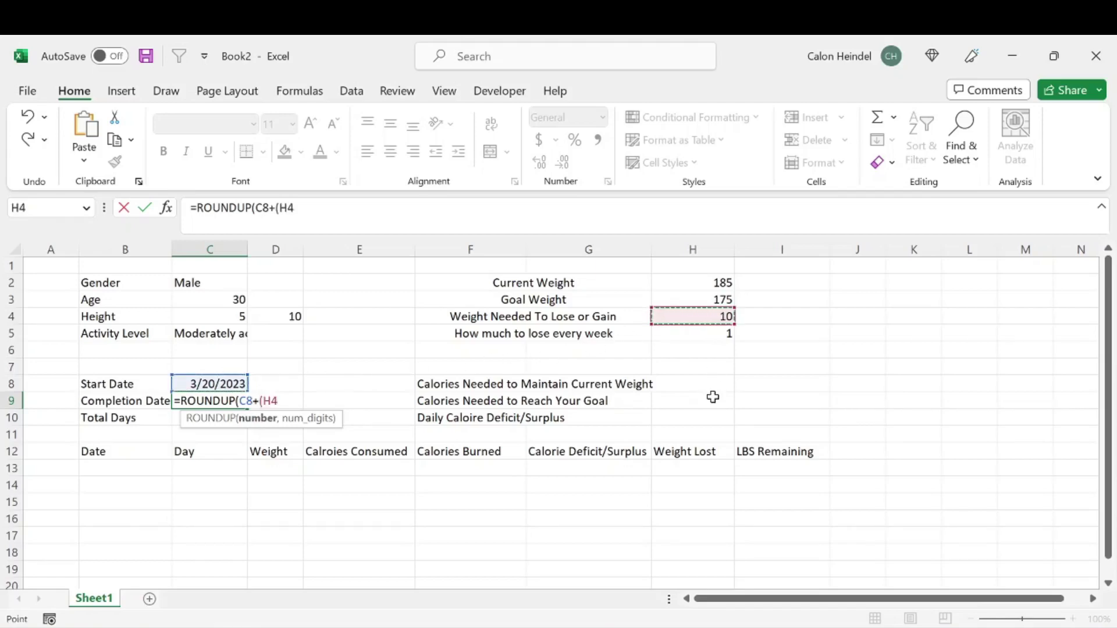
text(/()
click(698, 335)
text(/7)
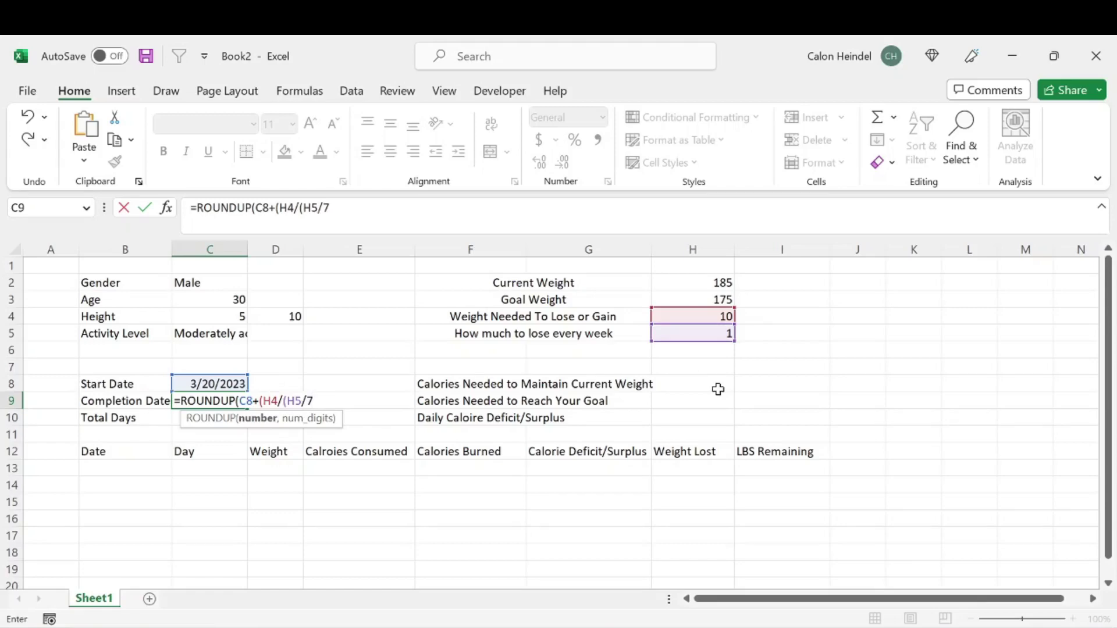
text()),)
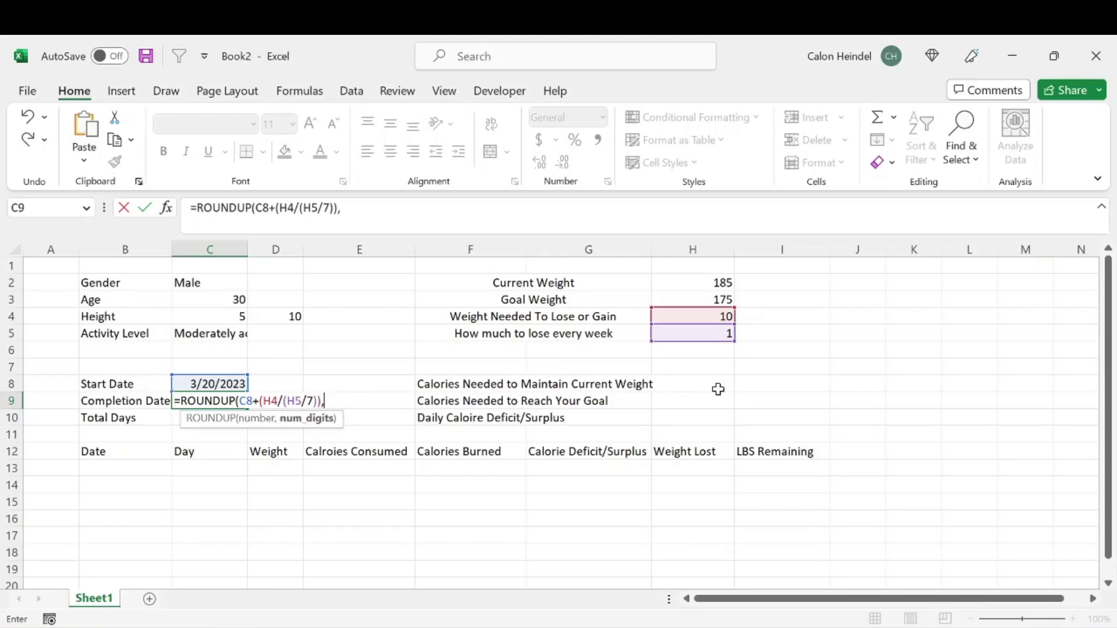
text(0)
key(Return)
Format the completion date in cell C9 as a Short Date.
click(233, 401)
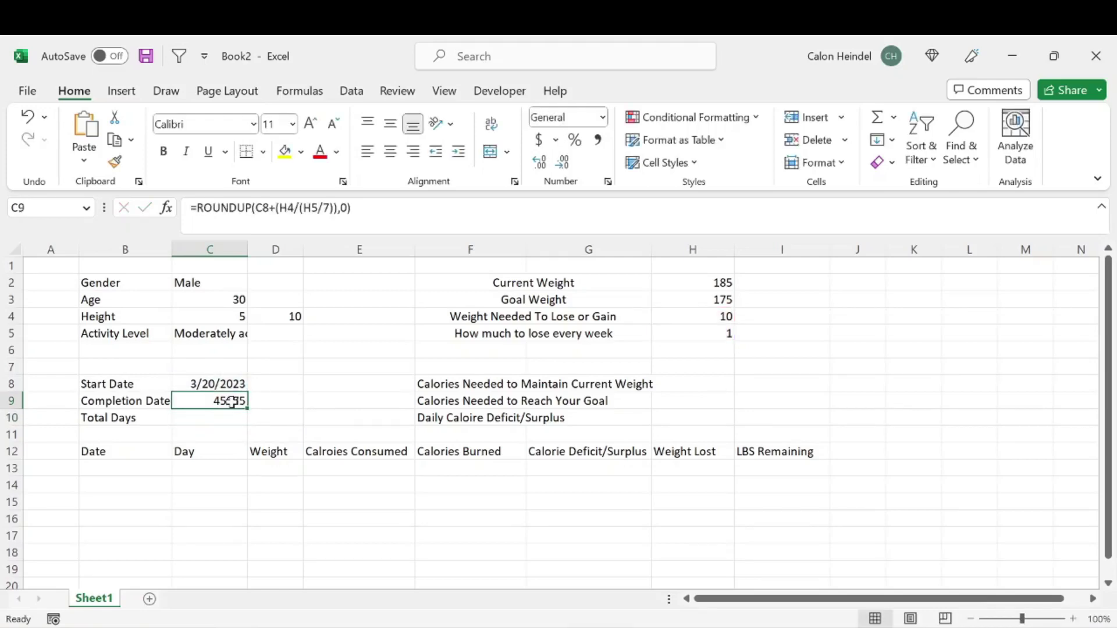
click(601, 117)
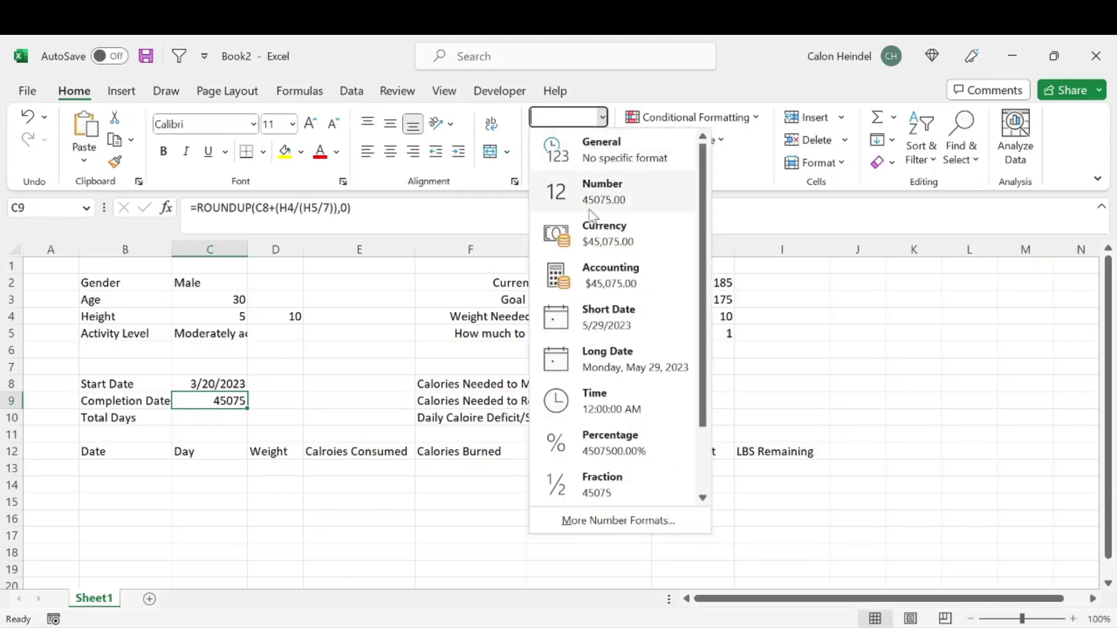
click(608, 317)
Calculate the total days in cell C10 with the formula =C9-C8.
click(209, 418)
text(=)
click(210, 401)
text(-)
click(209, 384)
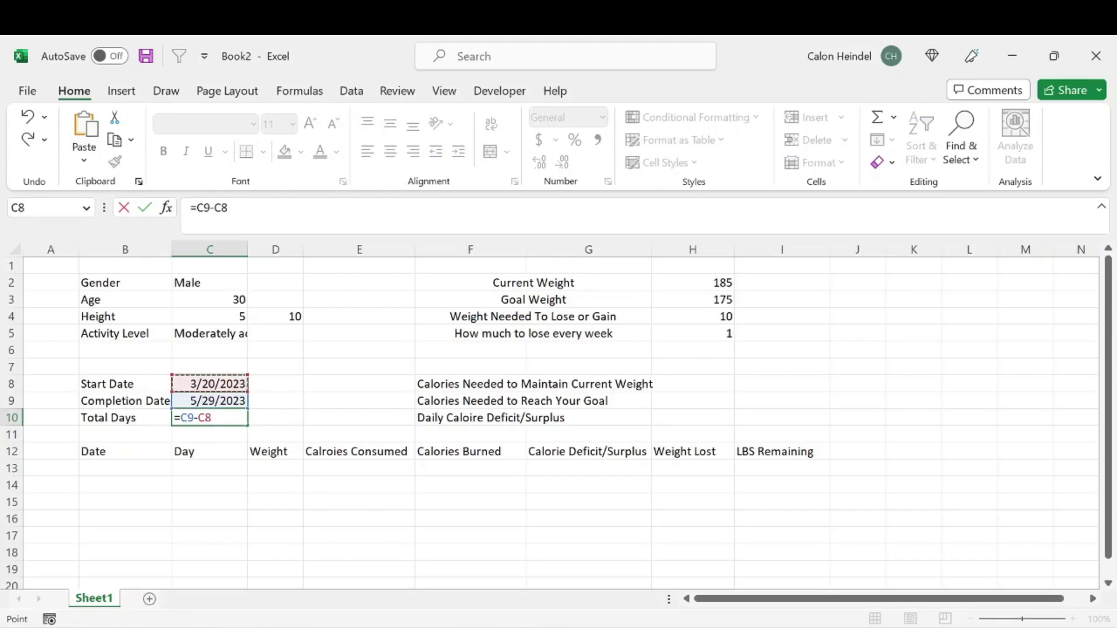
key(Return)
click(220, 420)
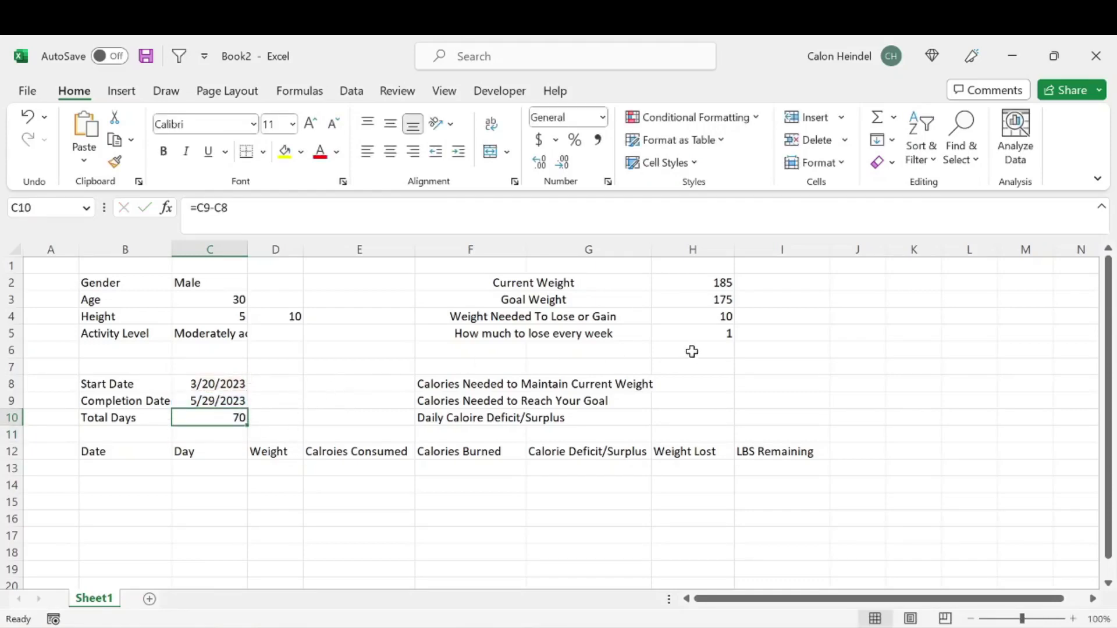
click(717, 323)
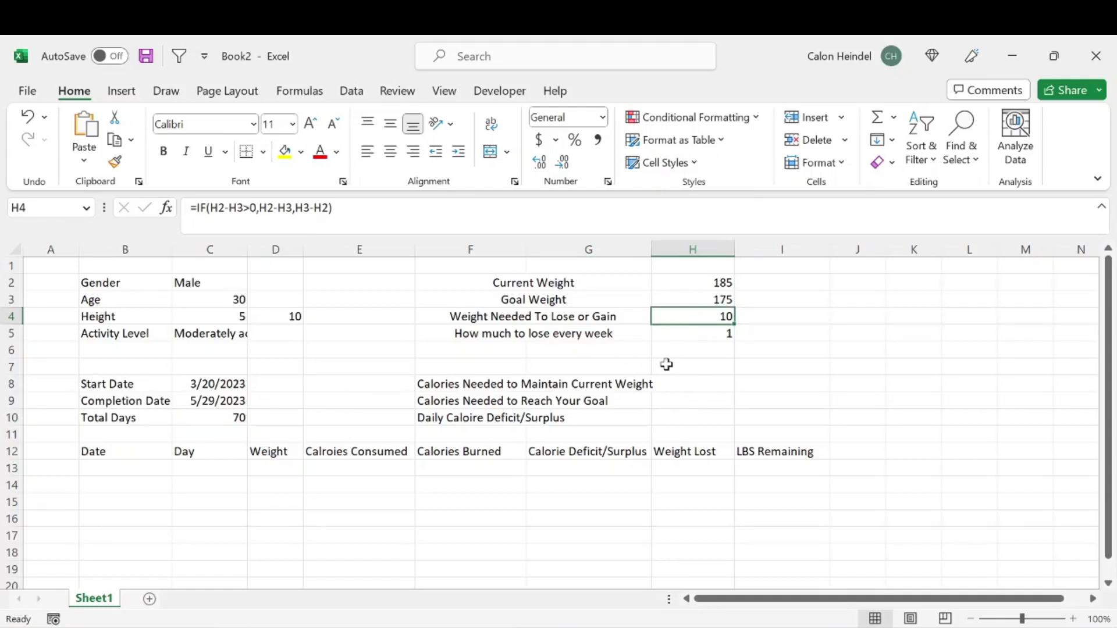
click(720, 335)
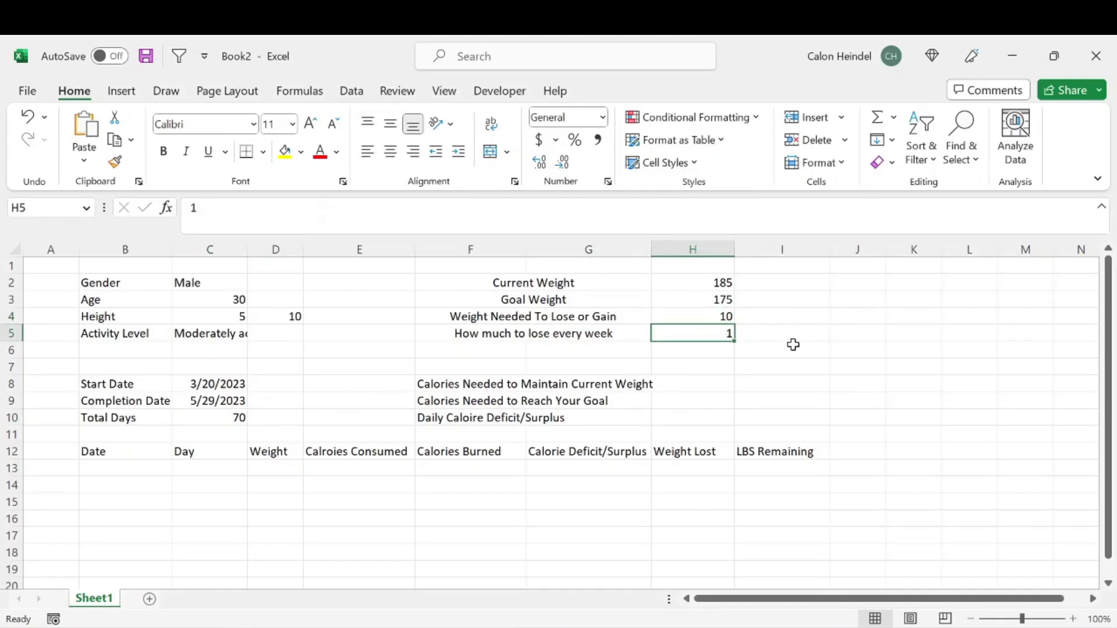
Merge and center columns F and G separately in each of rows 8 to 10, which hold the calorie labels.
click(701, 383)
drag(486, 380, 574, 381)
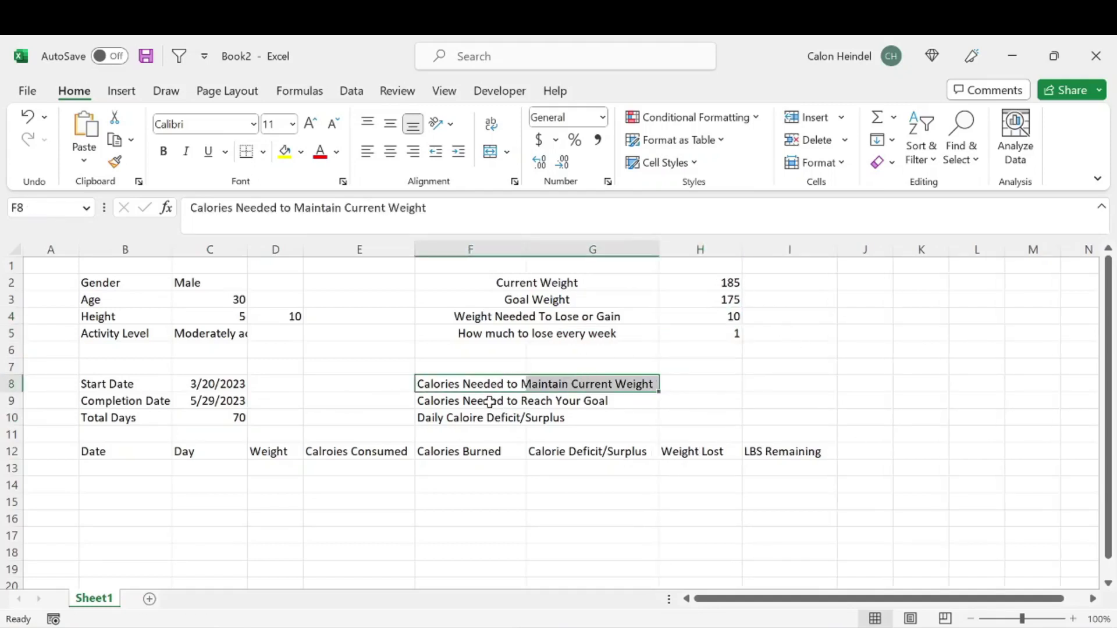
ctrl+drag(491, 399, 568, 401)
ctrl+drag(478, 433, 578, 424)
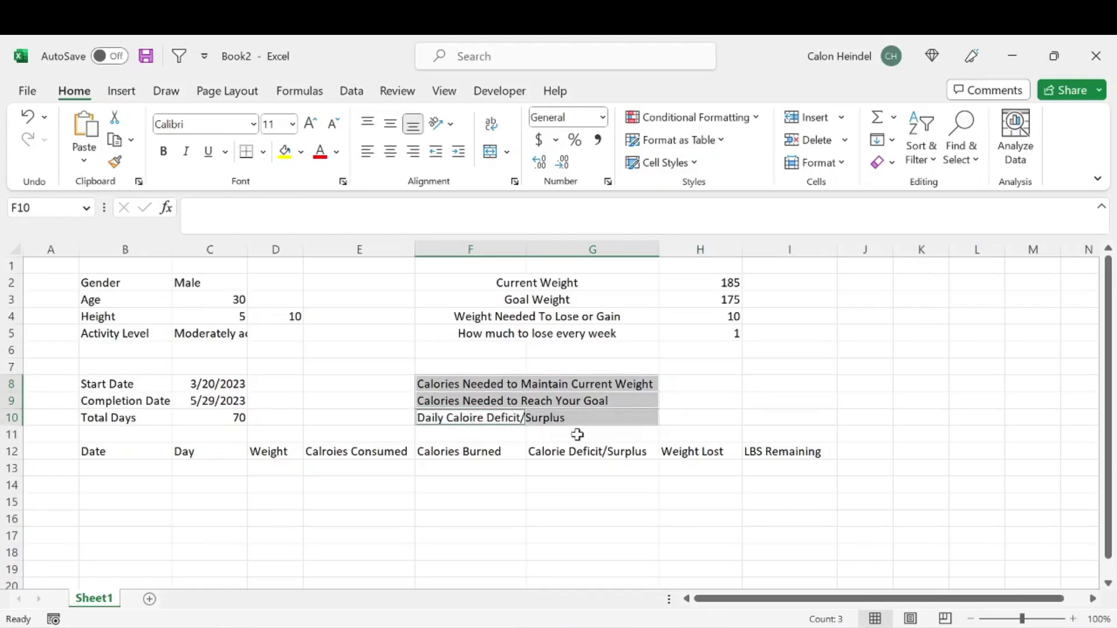
click(490, 151)
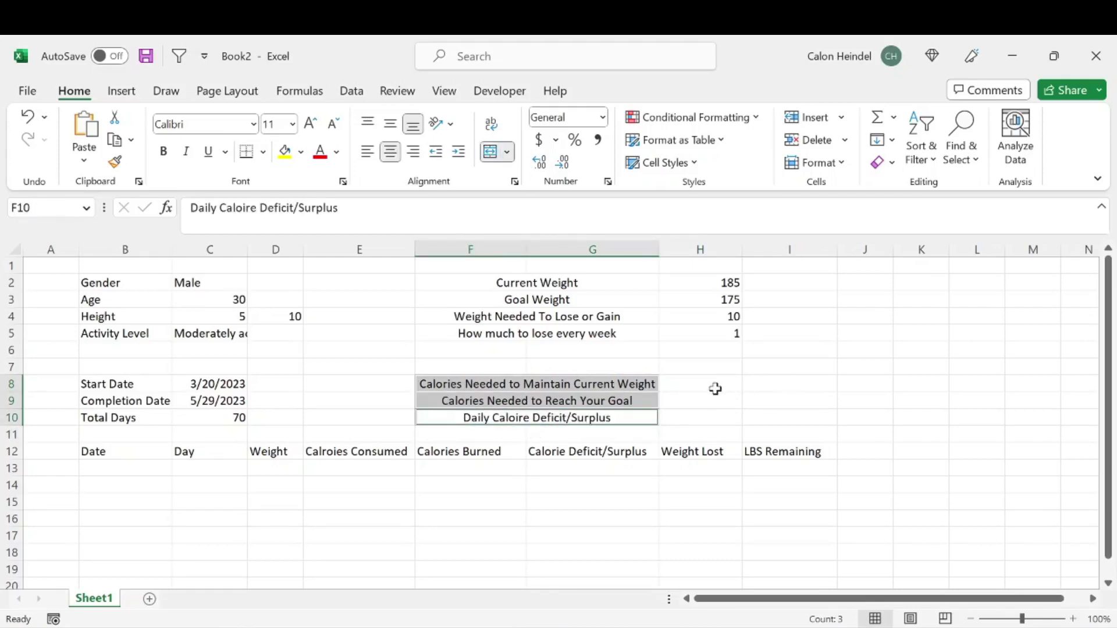
click(714, 387)
click(625, 389)
click(593, 402)
click(602, 418)
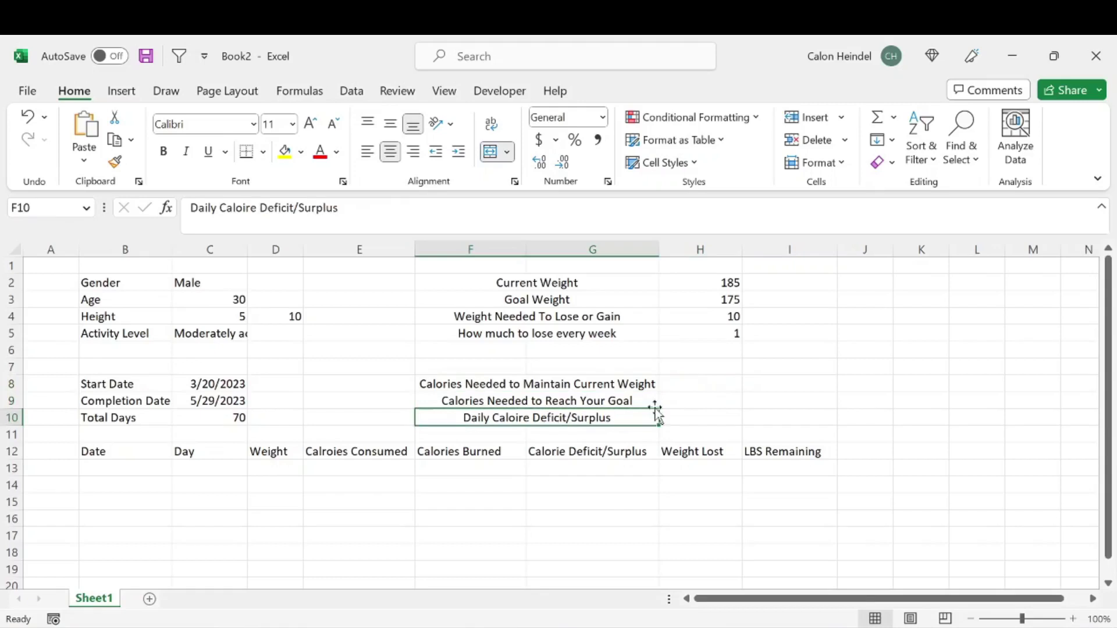
click(708, 384)
double_click(691, 385)
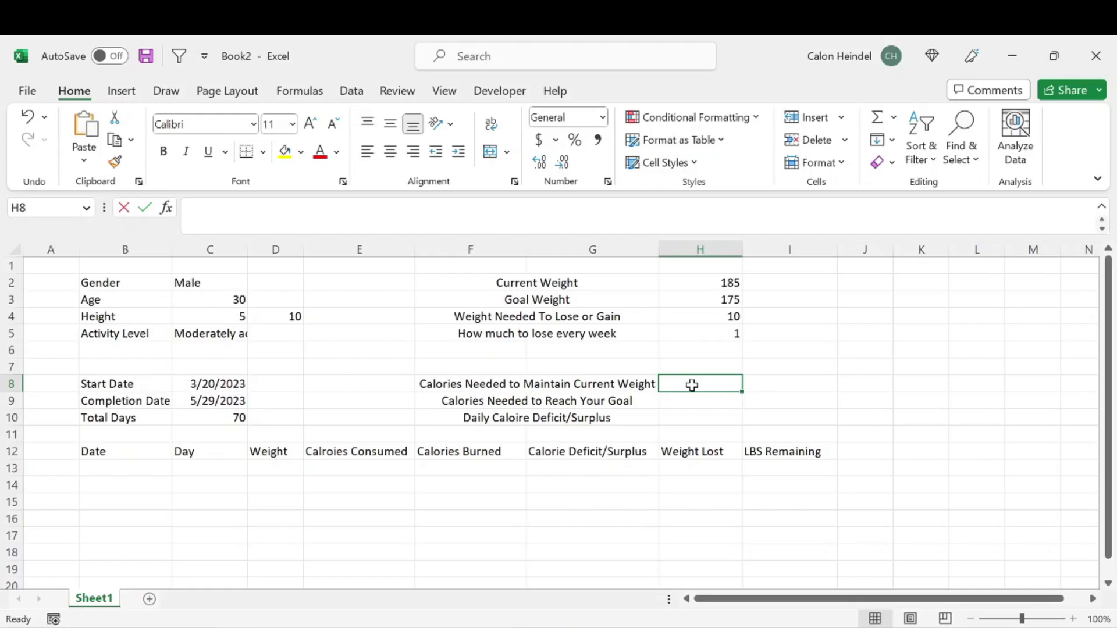
key(Return)
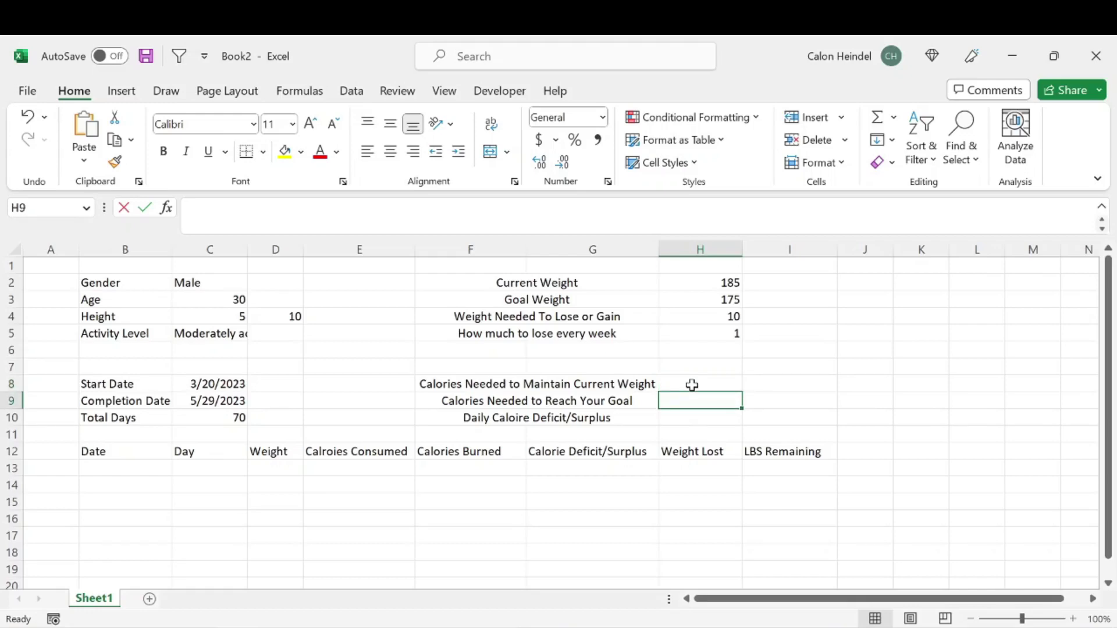
click(515, 285)
click(132, 298)
click(129, 318)
click(136, 334)
click(132, 282)
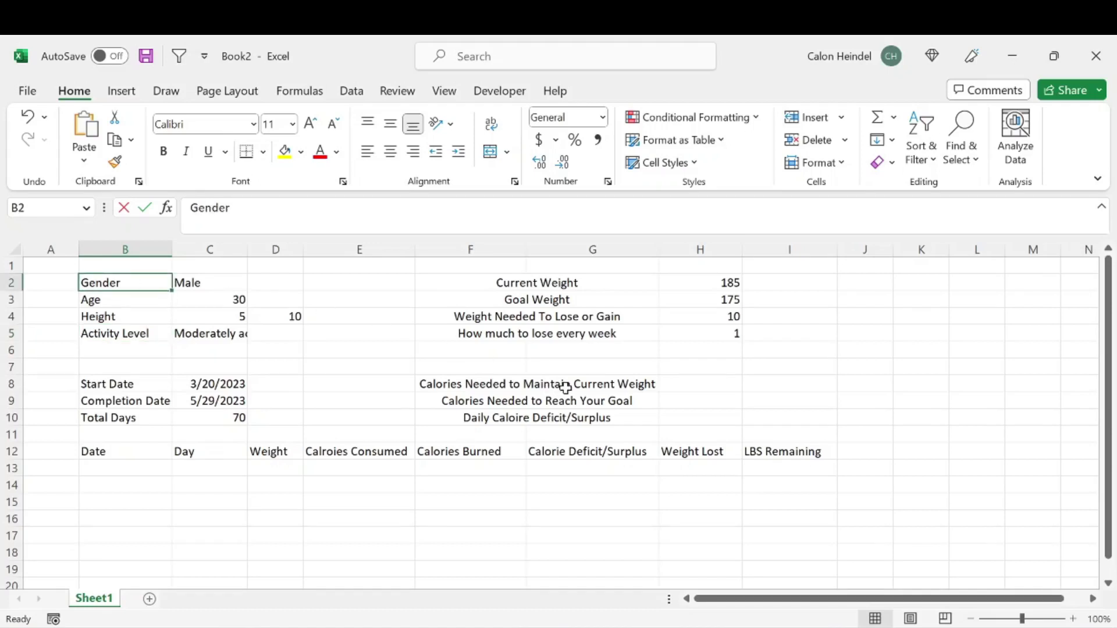
drag(615, 384, 615, 401)
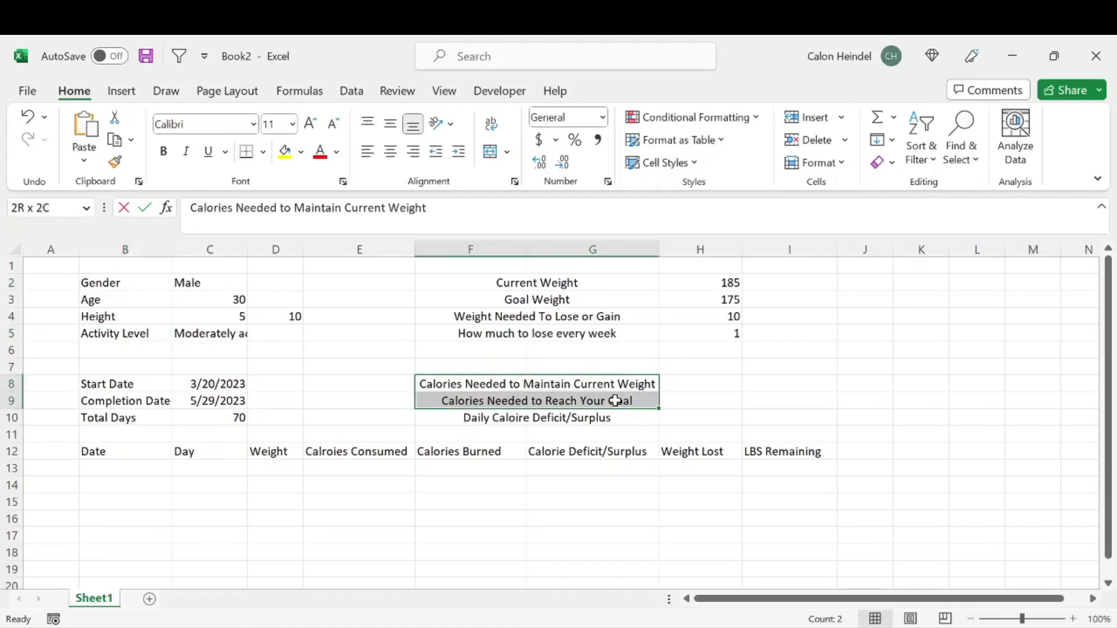
Begin the maintenance calories formula in cell H8 with the gender condition =(IF(C2="Male",.
click(696, 379)
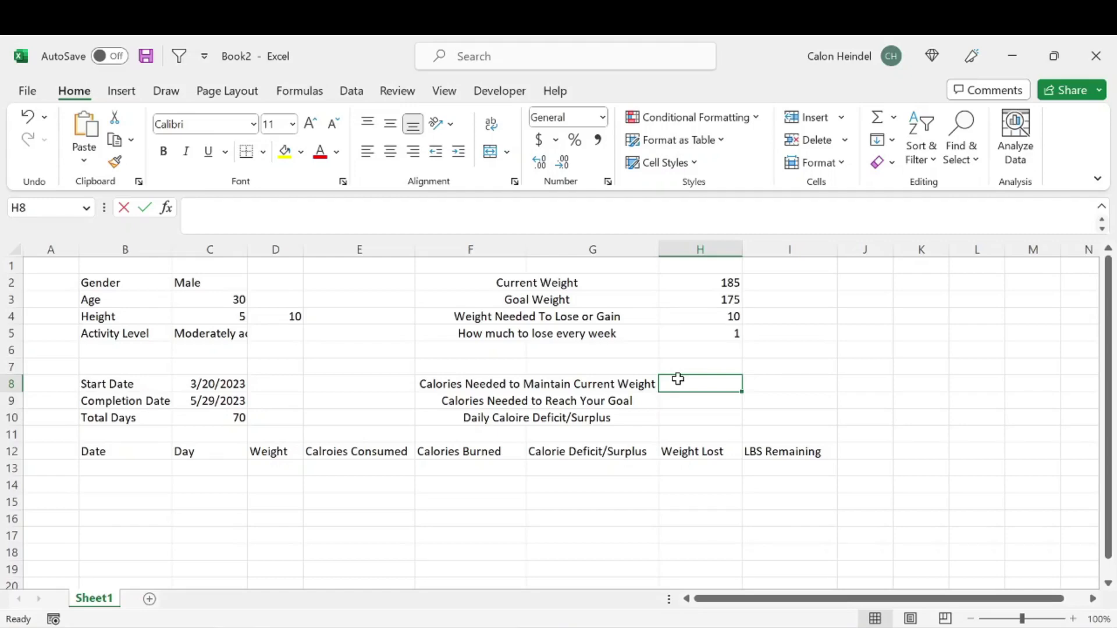
text(=()
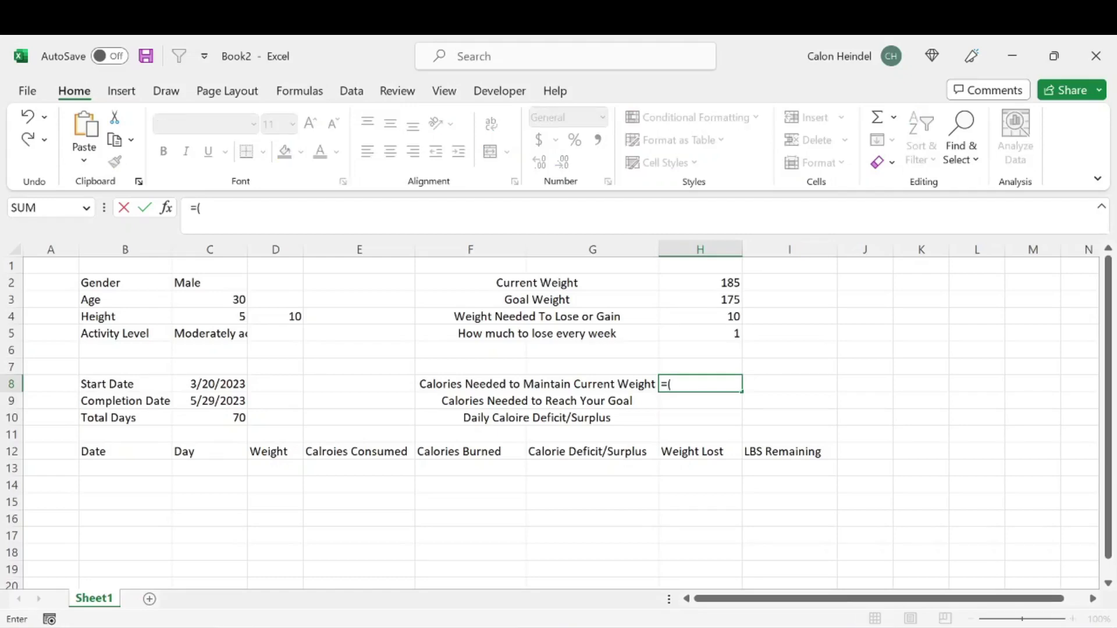
text(IF()
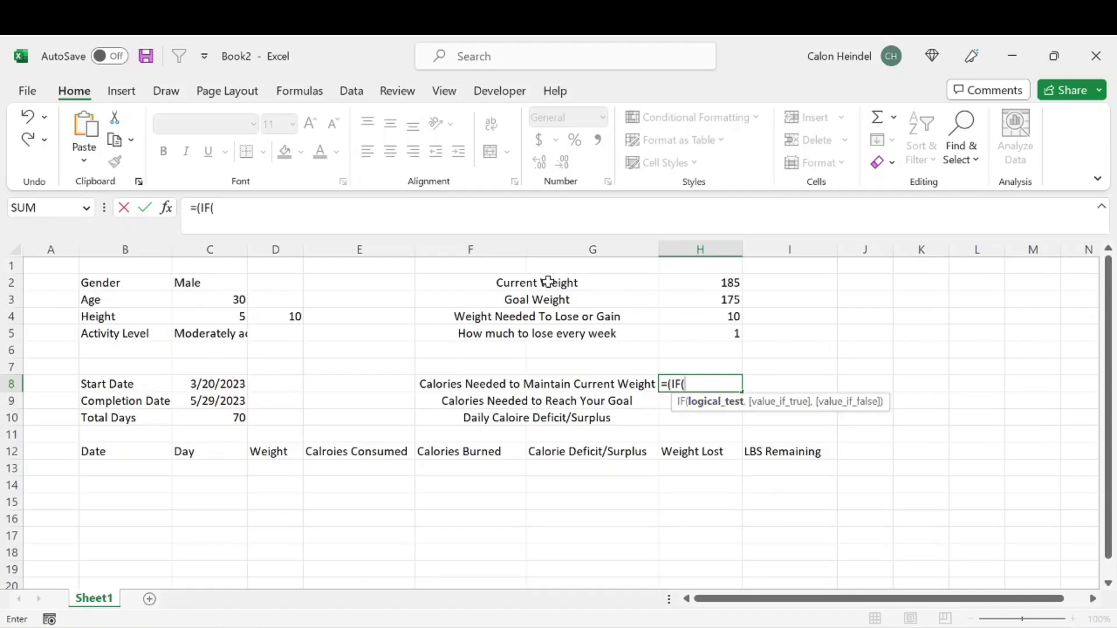
click(191, 281)
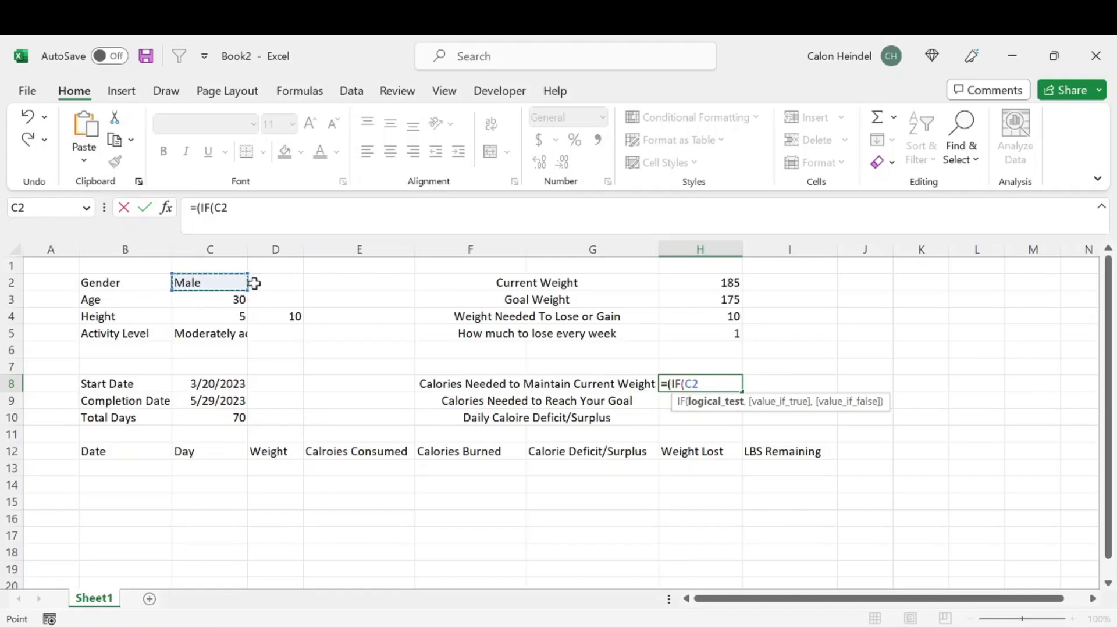
text(=)
text("M)
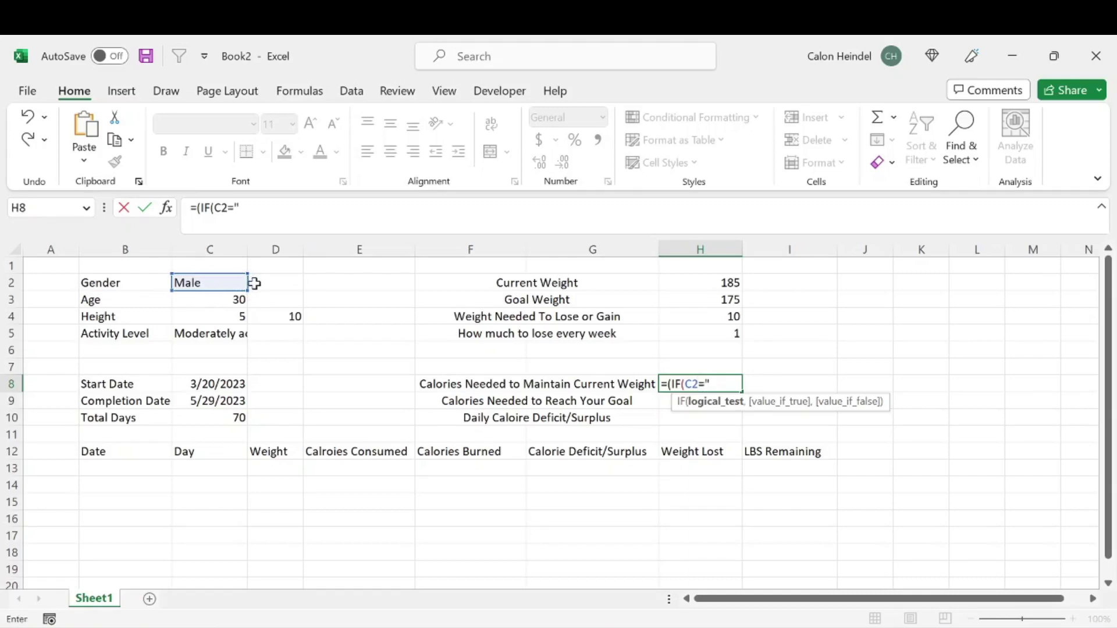
text(ale",)
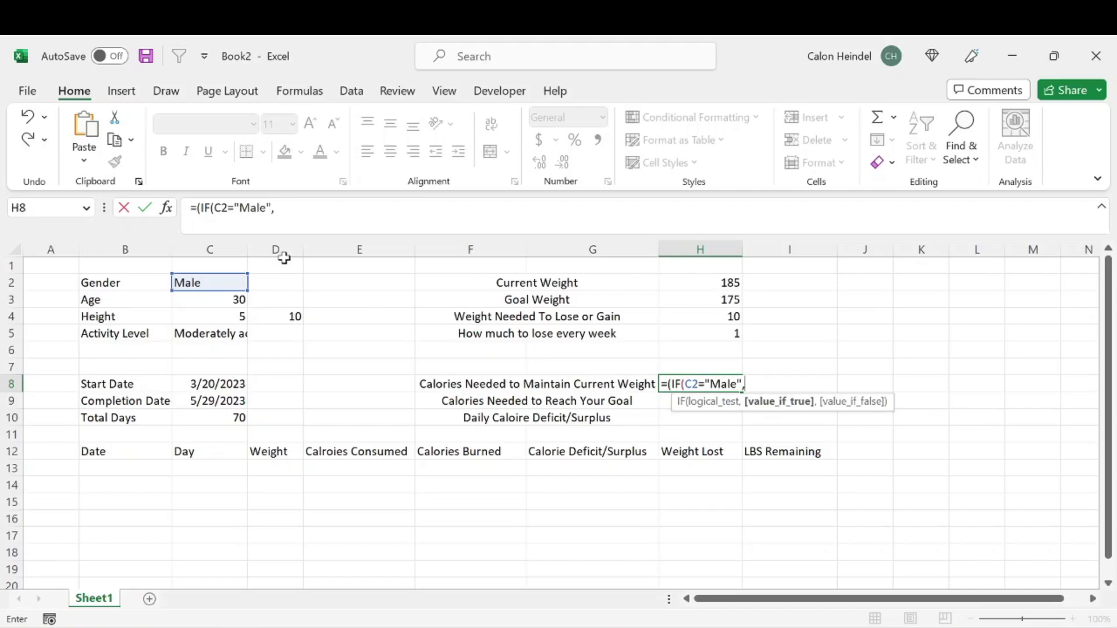
Add the constant and weight term 5+((H2/2.2)*10)+ to the male branch of the H8 formula.
click(274, 208)
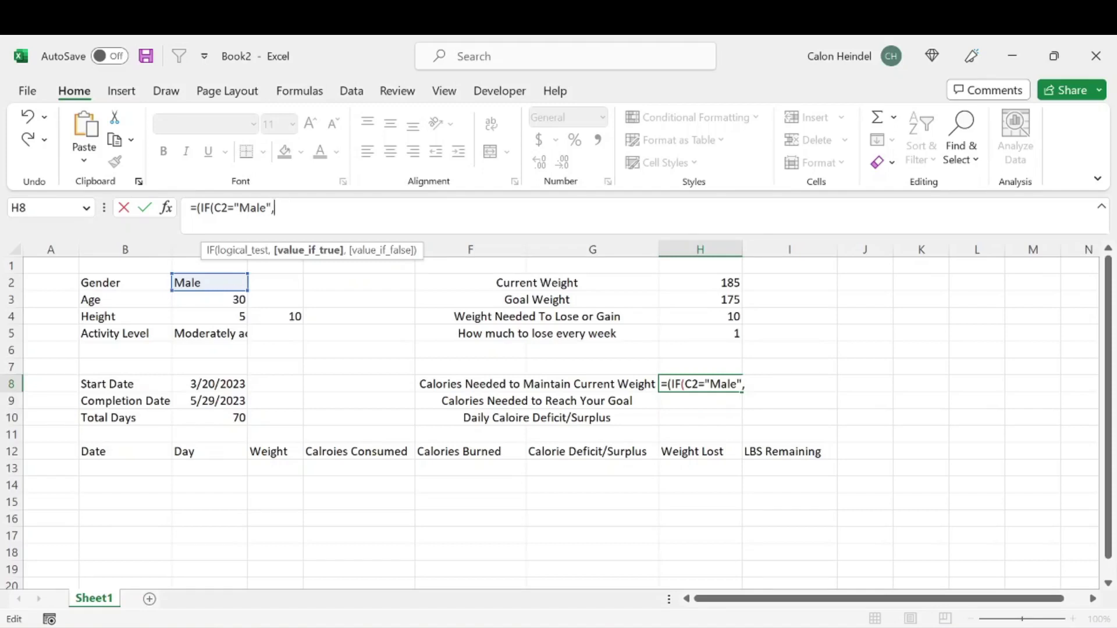
text(5+()
click(707, 283)
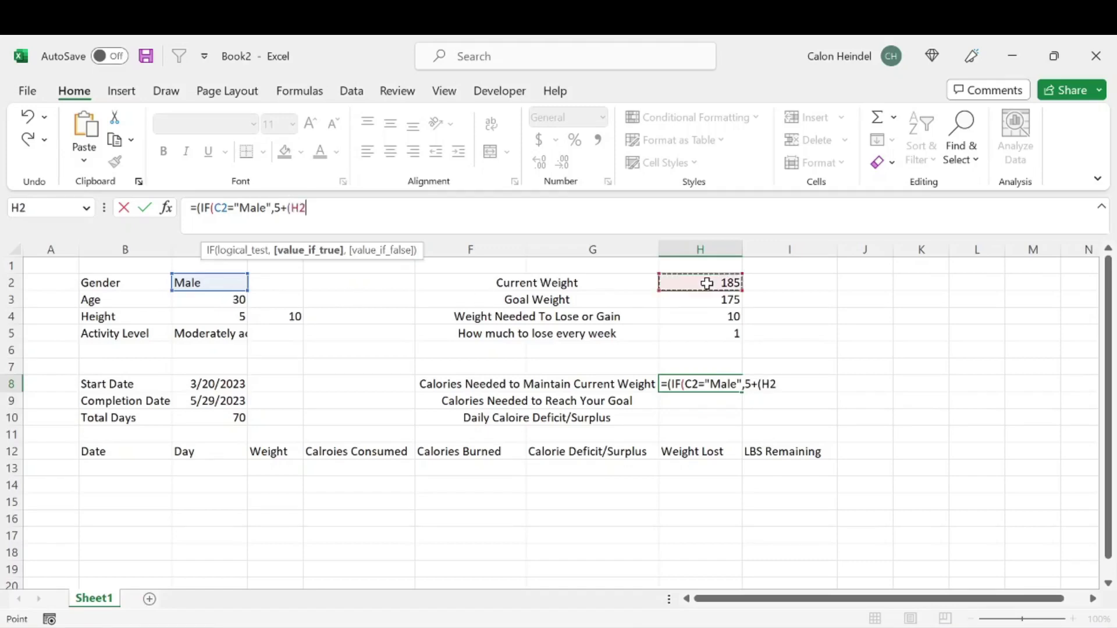
text(/2.2)
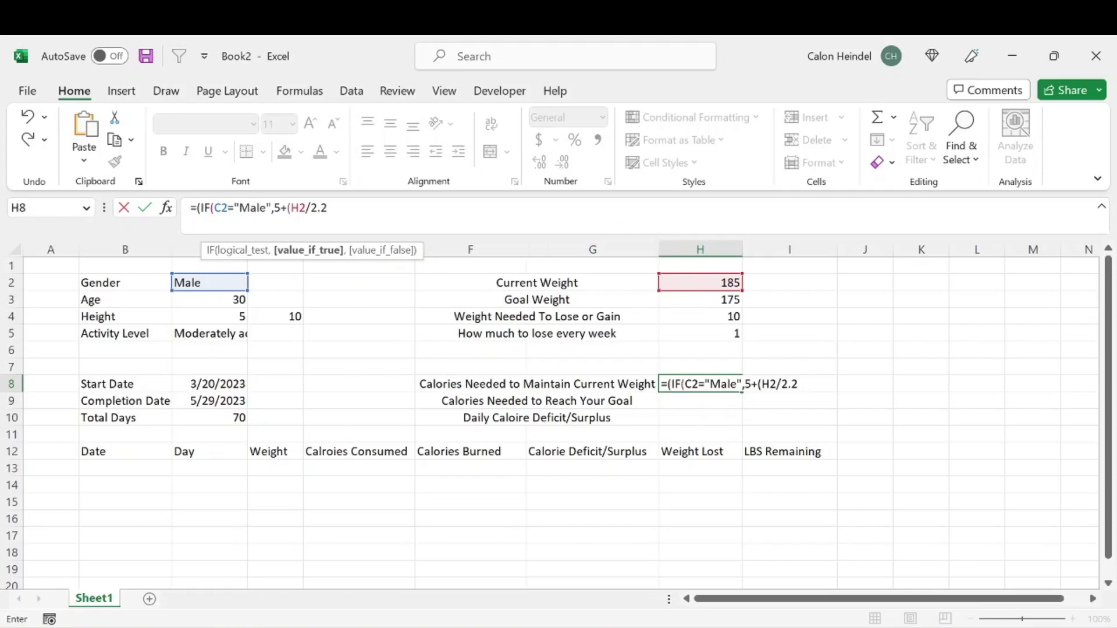
text())
click(287, 207)
text((H2/2.2))
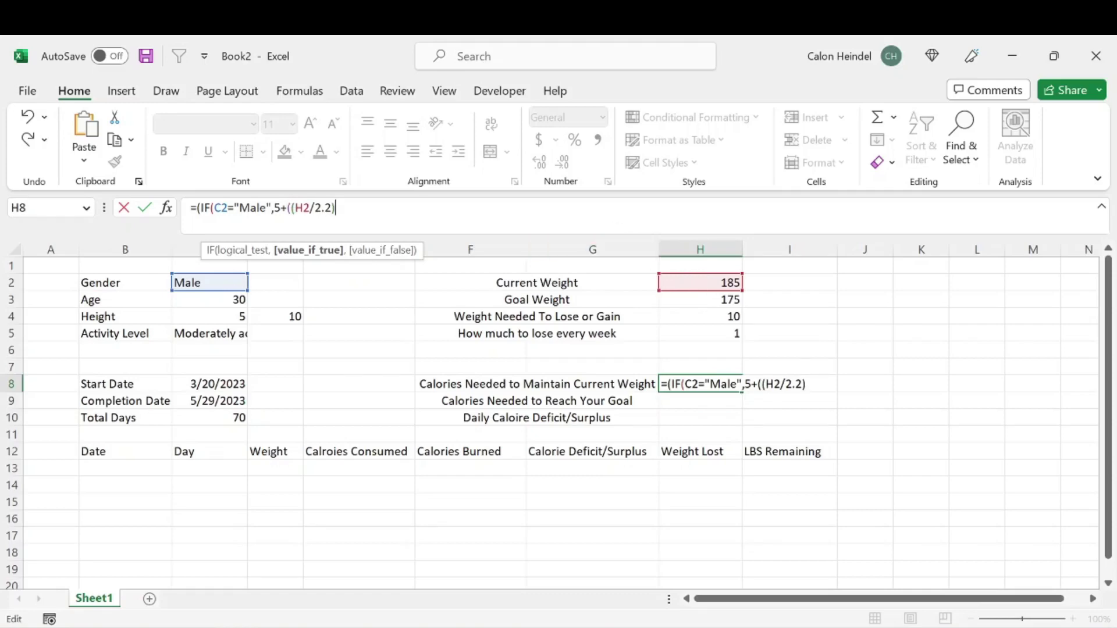
text(*10)+(()
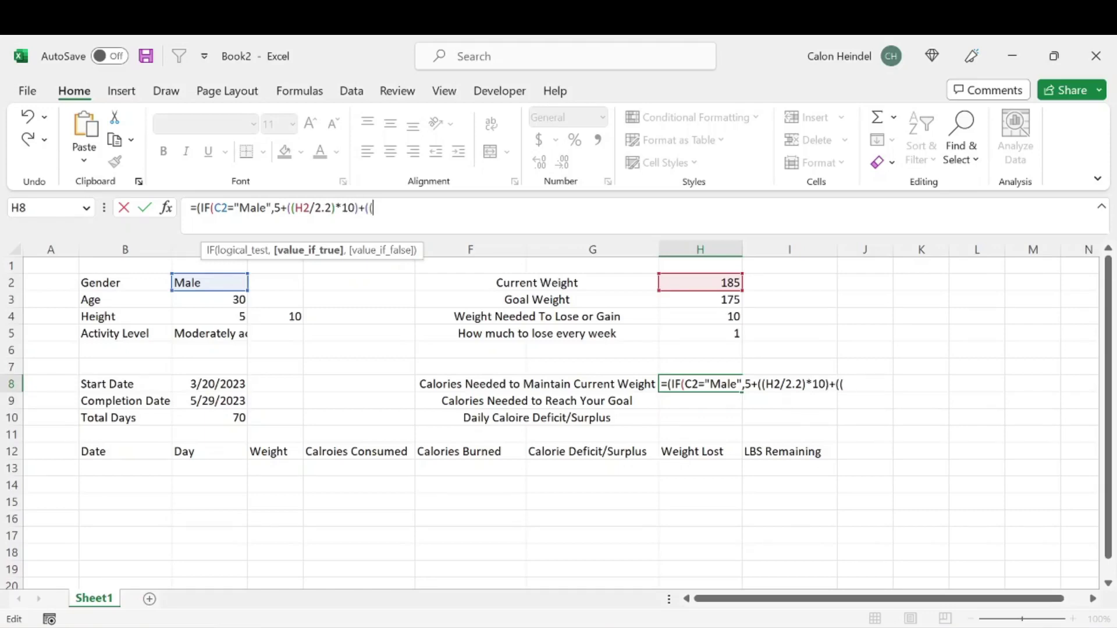
Add 6.25 multiplied by the height in inches, ((C4*12)+D4), to the male branch of the H8 formula.
text(6.25*()
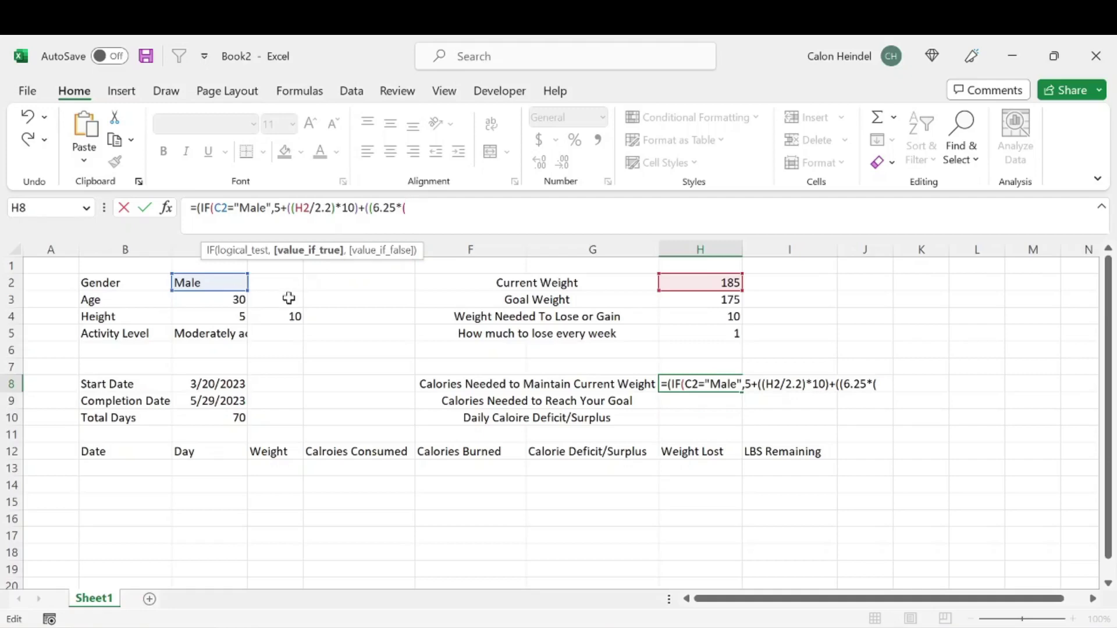
click(239, 318)
text(*12)
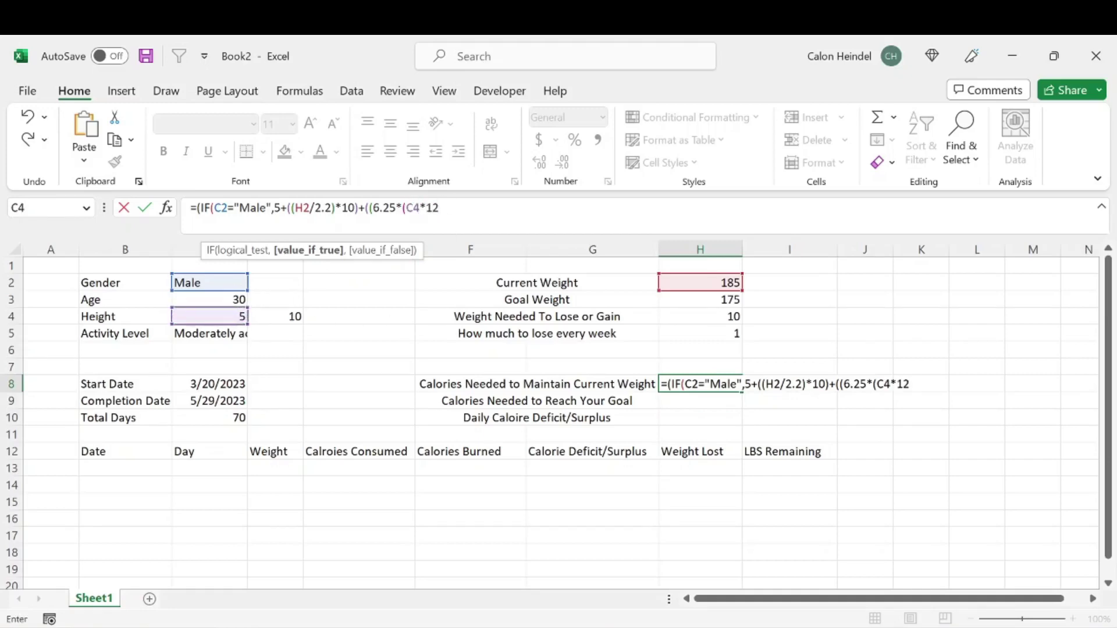
text()+)
click(294, 316)
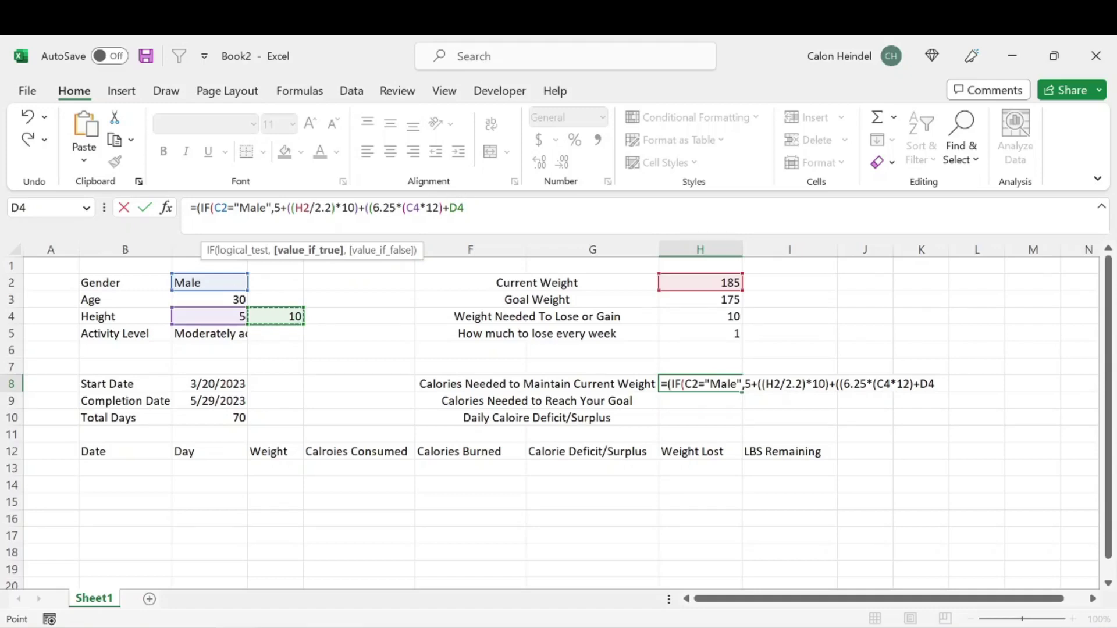
click(406, 207)
text(()
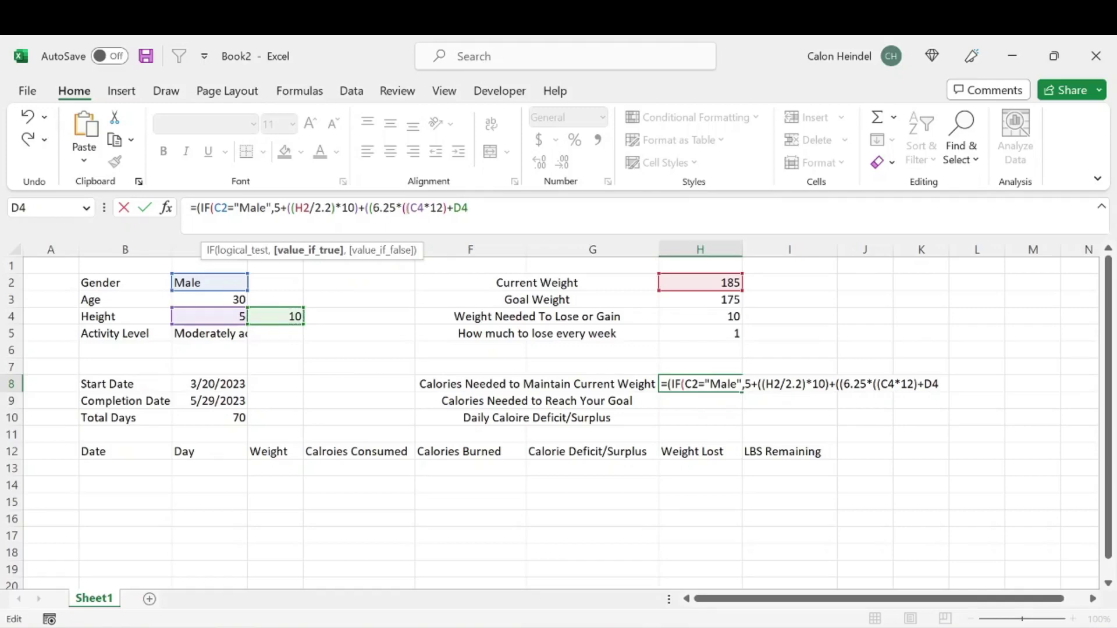
click(468, 207)
text())
Divide the height in the male branch by 0.3937 with balanced parentheses, and subtract the age term (C3*5).
drag(472, 208, 402, 208)
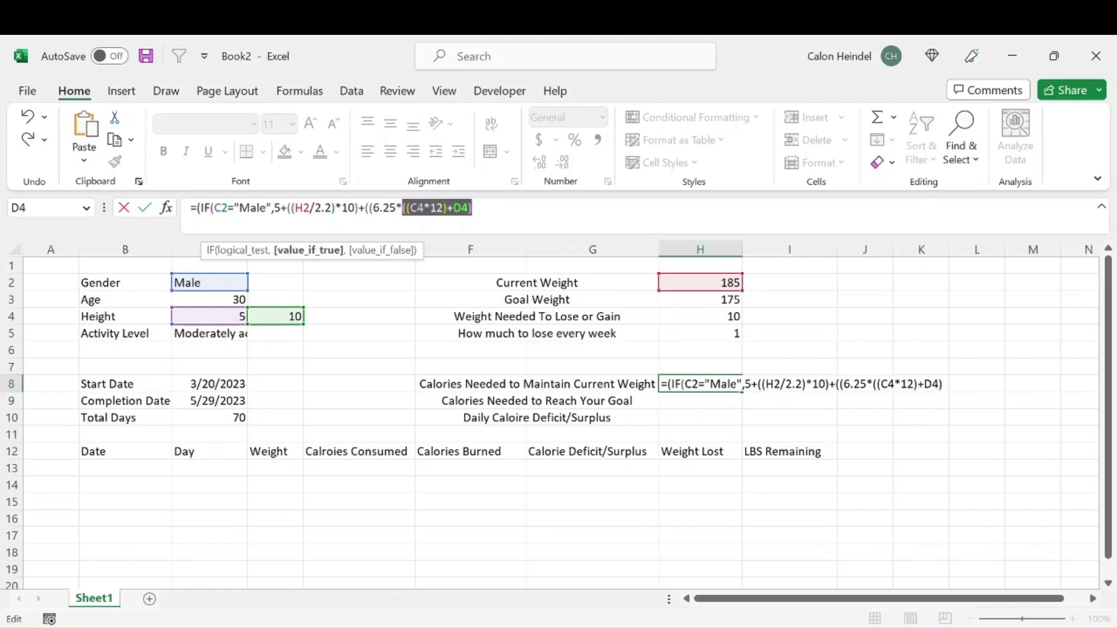
click(402, 207)
text((C4*12)+D4))
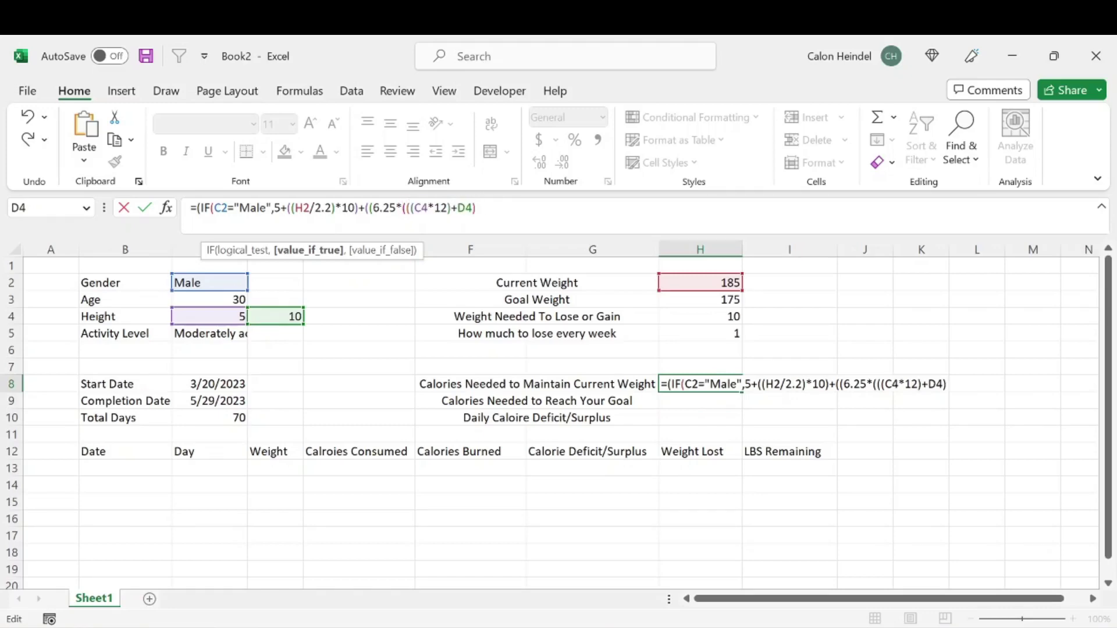
text(/0.3937)
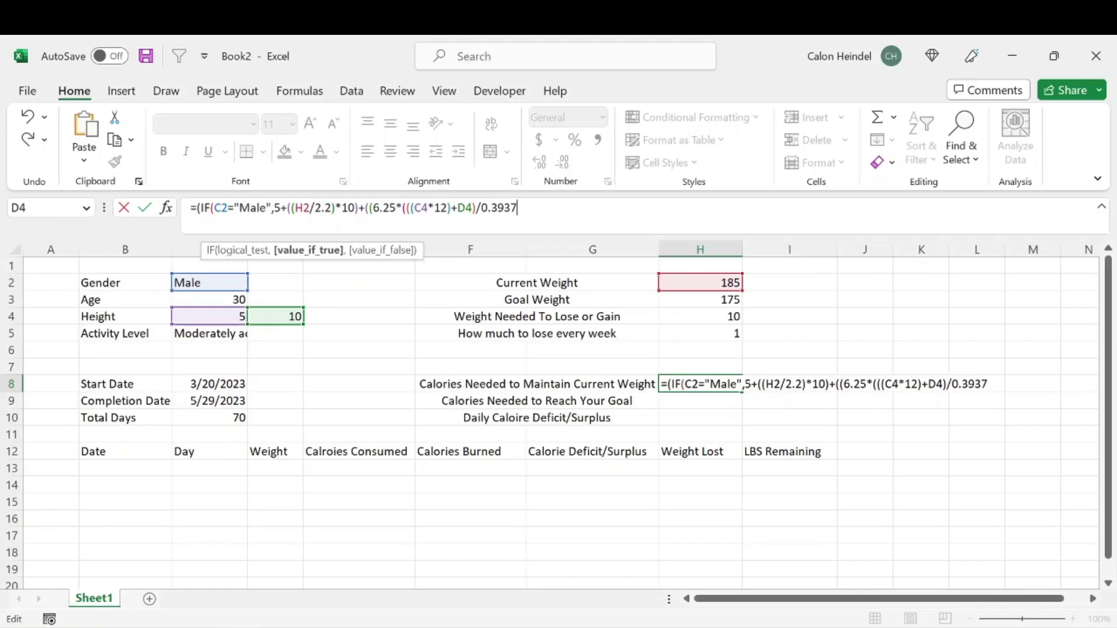
text()))-()
click(231, 299)
text(*)
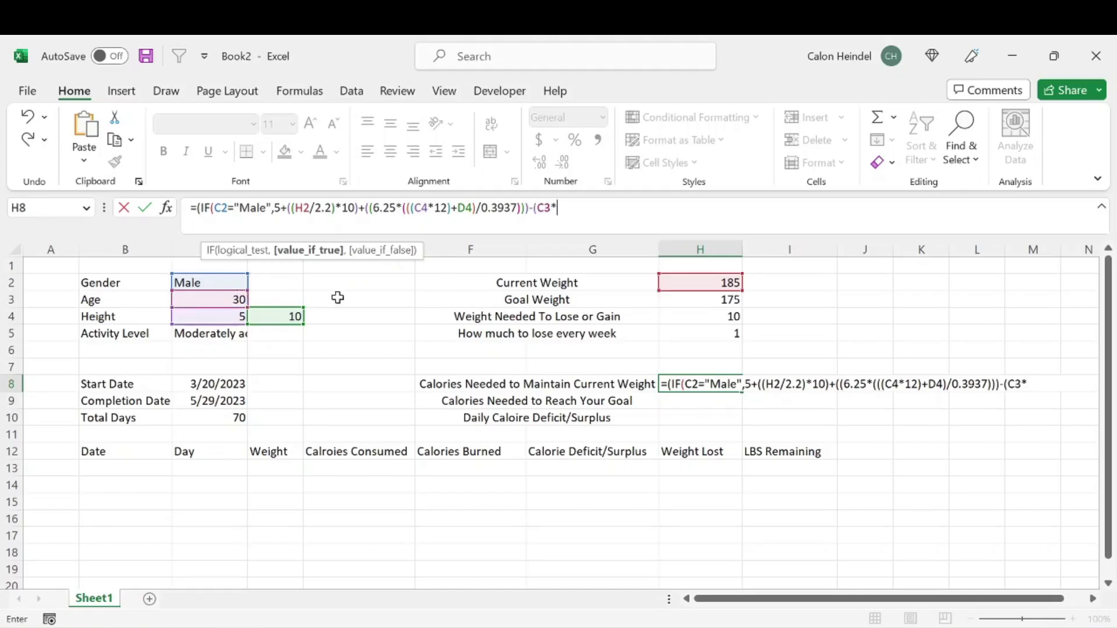
text(5),(()
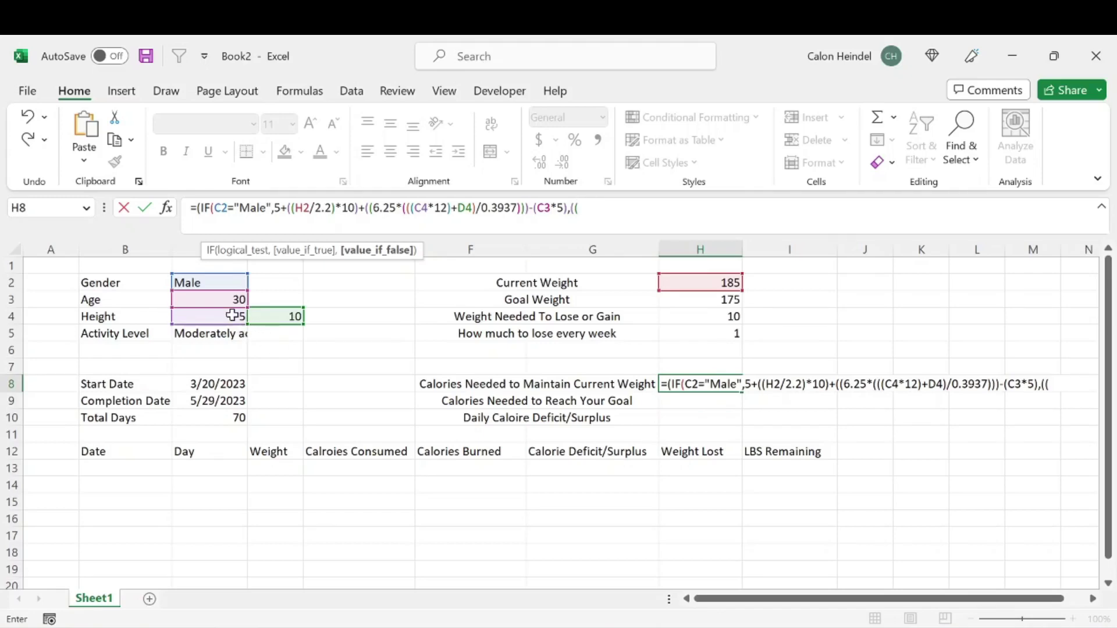
Start the value-if-false branch of the H8 formula with the weight term ((H2/2.2)*10)+.
click(712, 284)
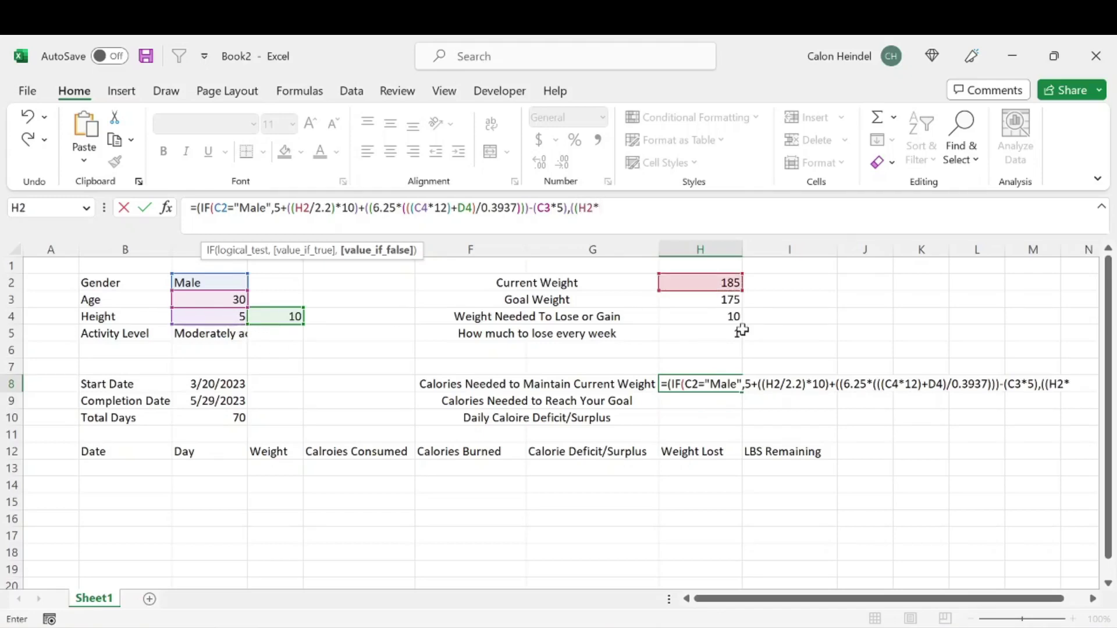
key(BackSpace)
text(/2.2)*10)+)
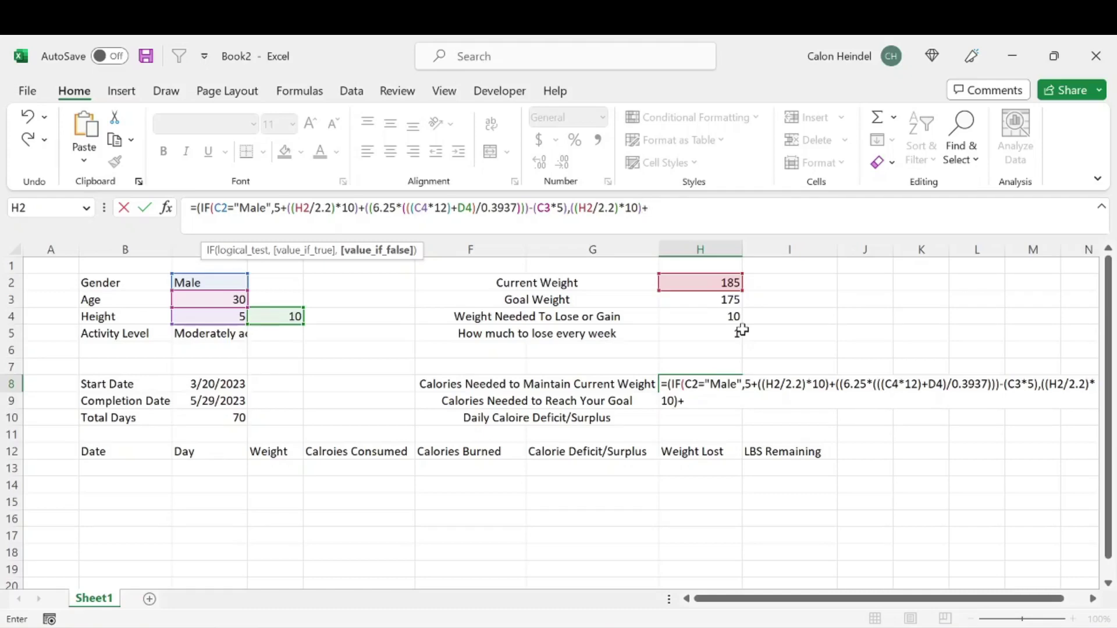
Add the height term ((6.25*(((C4*12)+D4)/0.3937))) to the value-if-false branch of the H8 formula.
text(((6.25*)
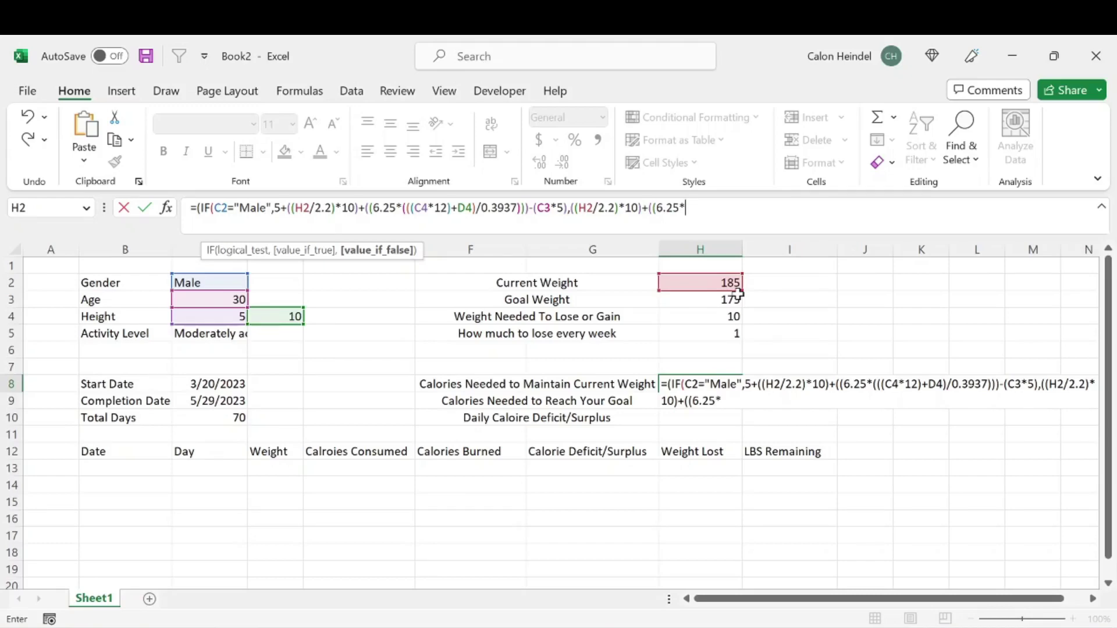
text(((()
click(224, 316)
text(*12)
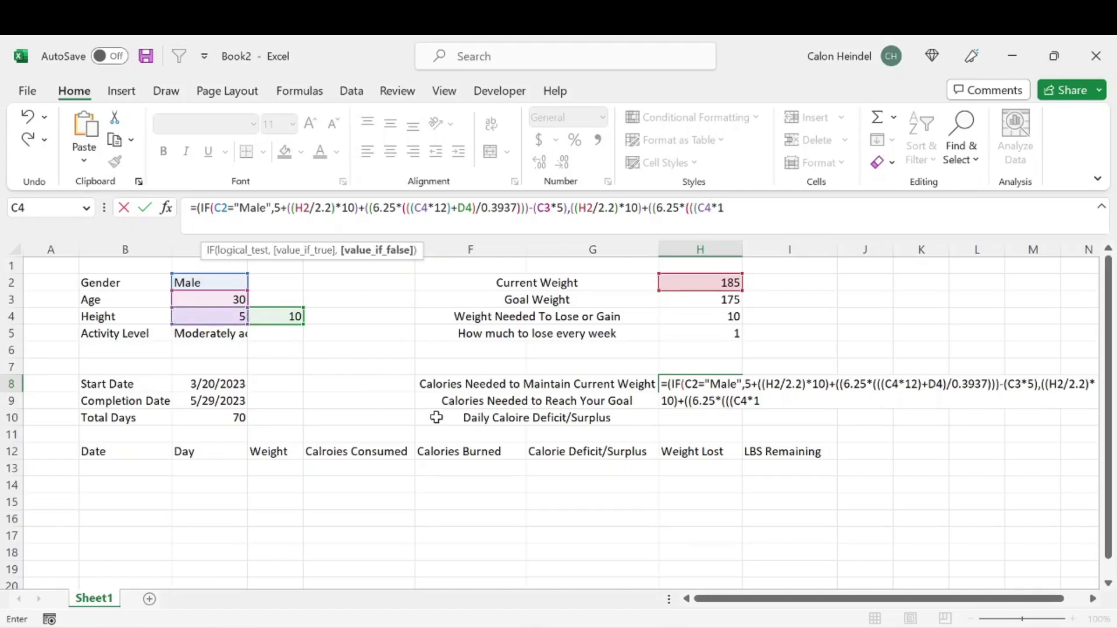
text()+)
click(271, 316)
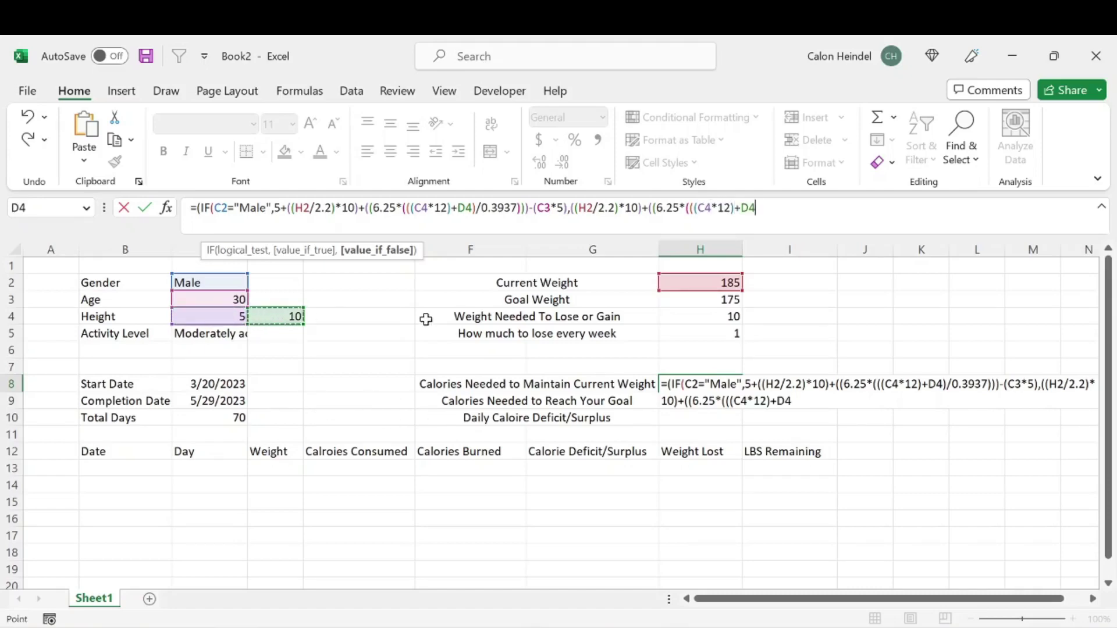
text()/)
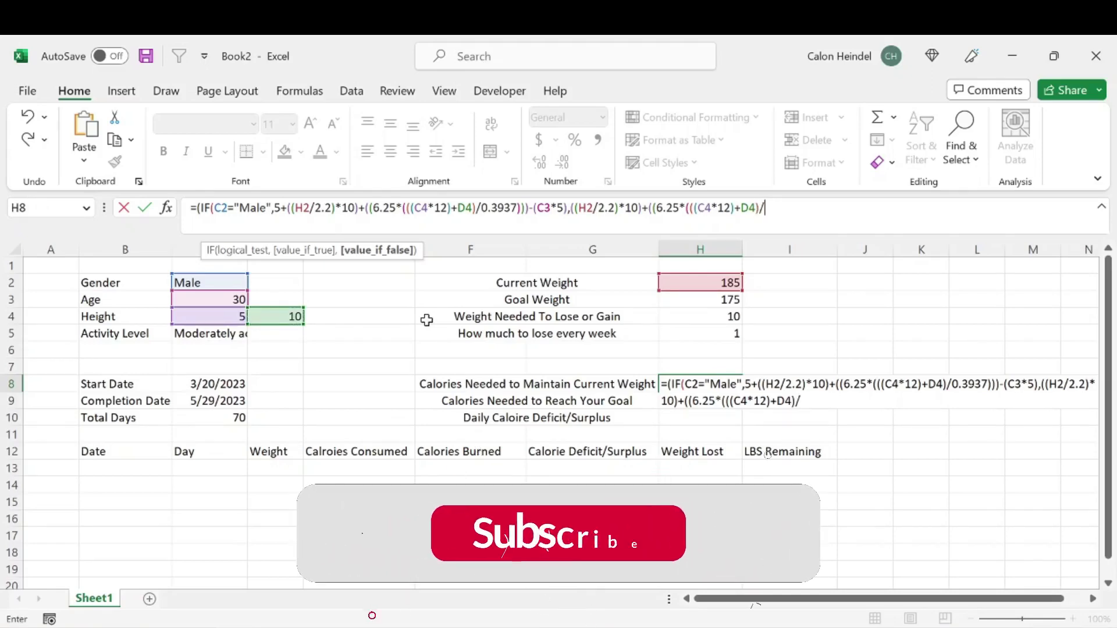
text(0.3)
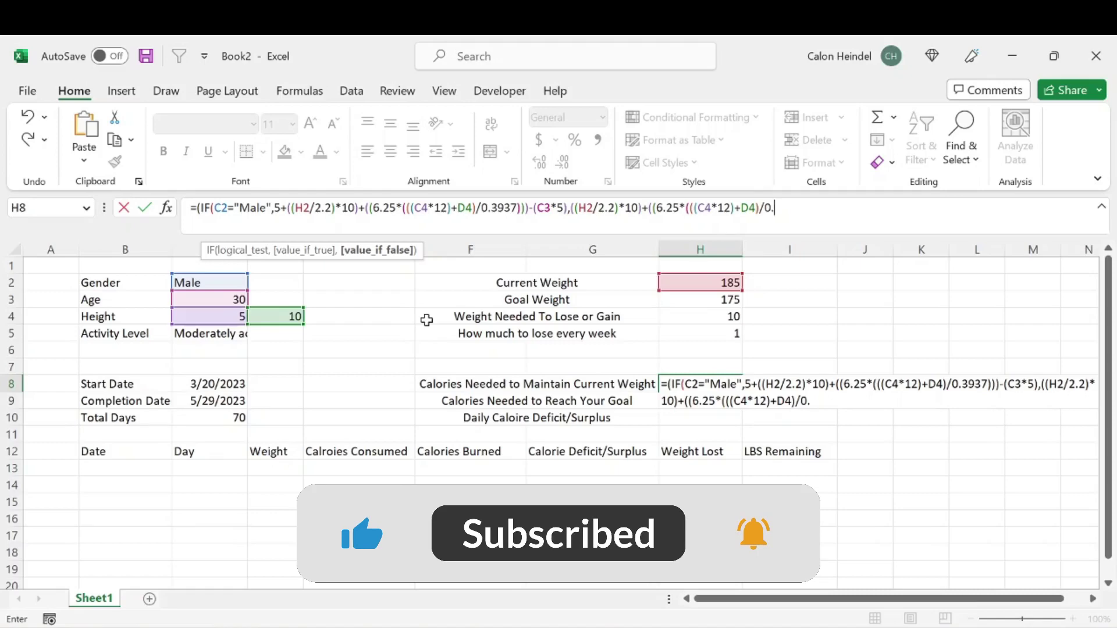
text(937)))
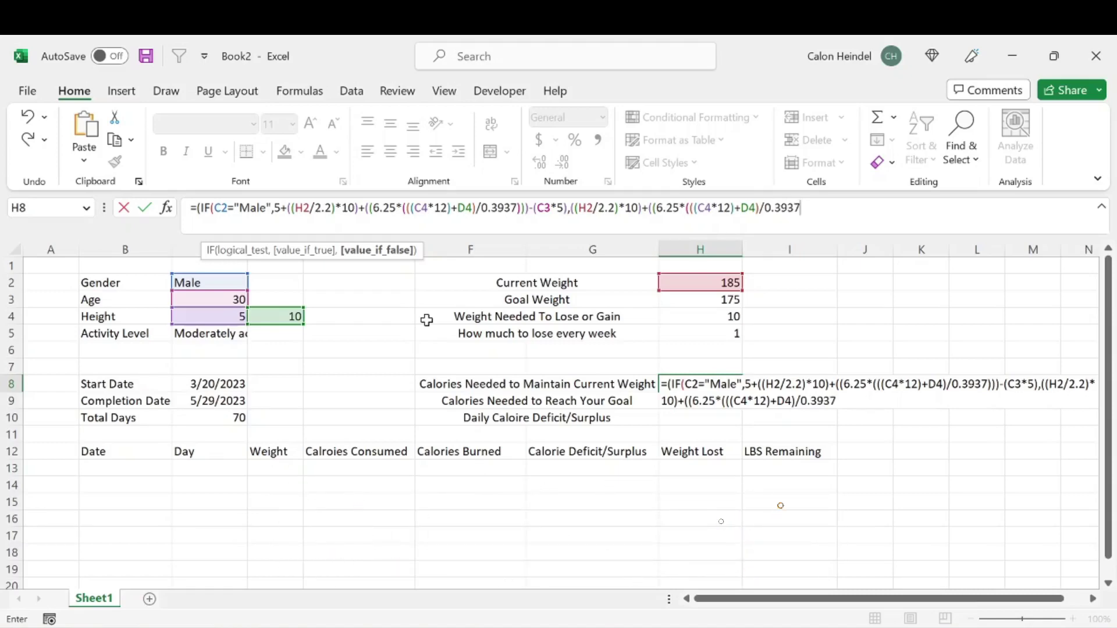
Finish the value-if-false branch with -(C3*4)-161 and close the gender IF's parentheses.
text()-()
click(210, 300)
text(*4)-161)
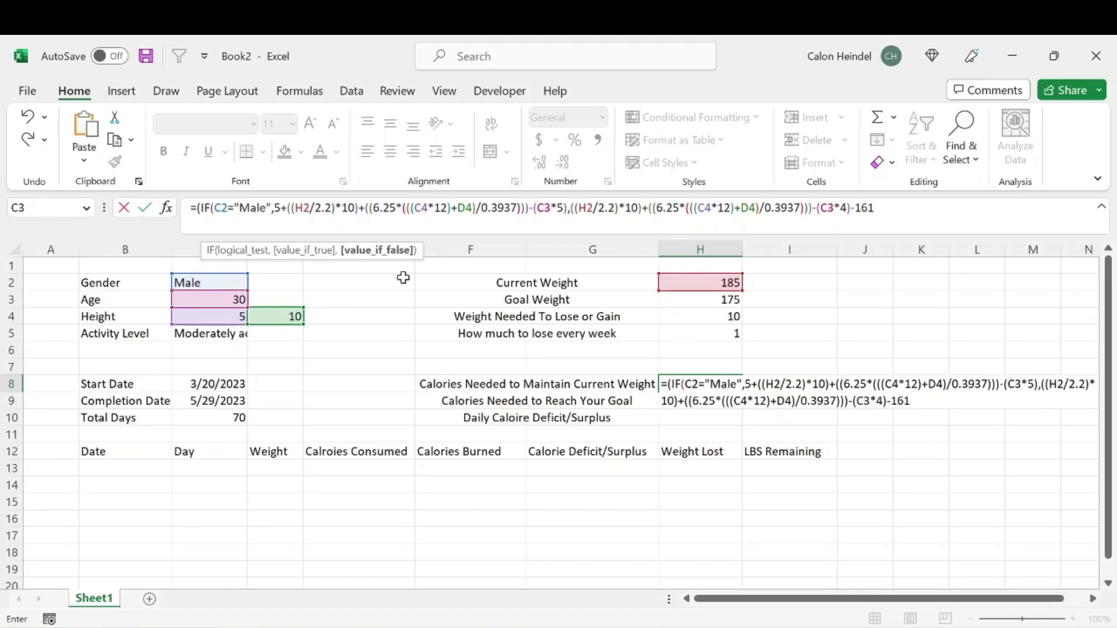
text()))
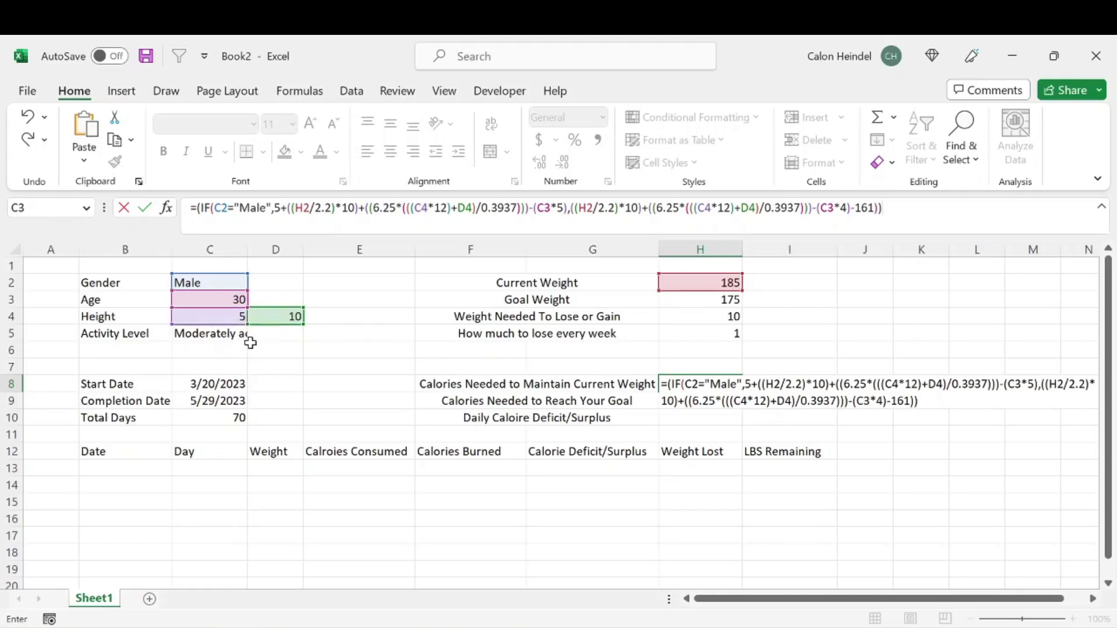
Multiply the H8 formula by an IF testing C5="Sedentary (Little or no exercise)" with 1.2 as the value if true.
text(*(IF()
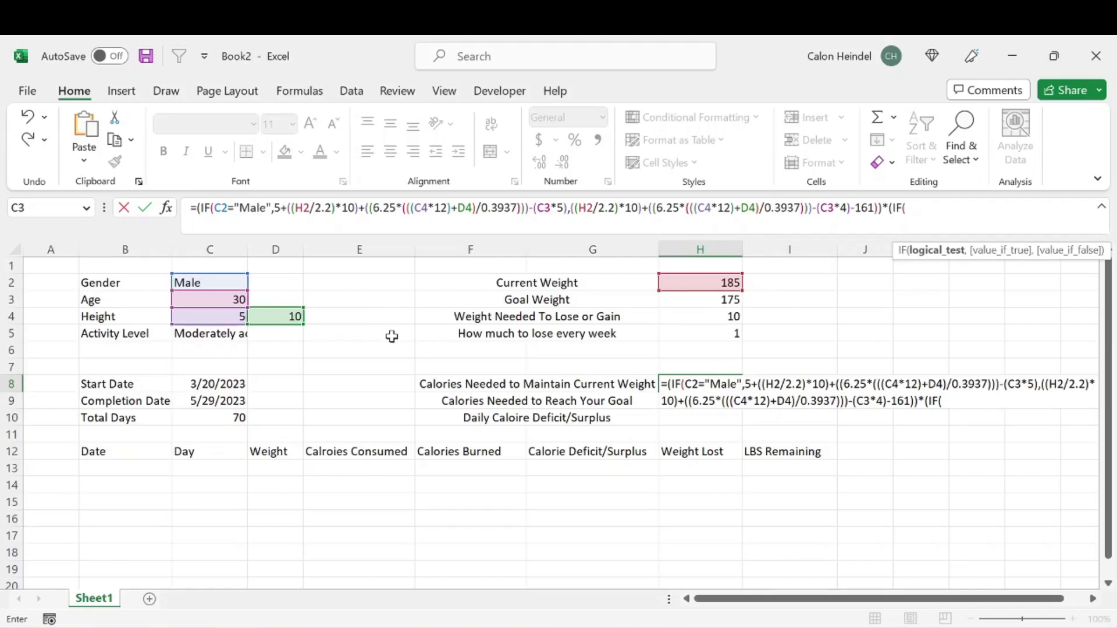
click(204, 333)
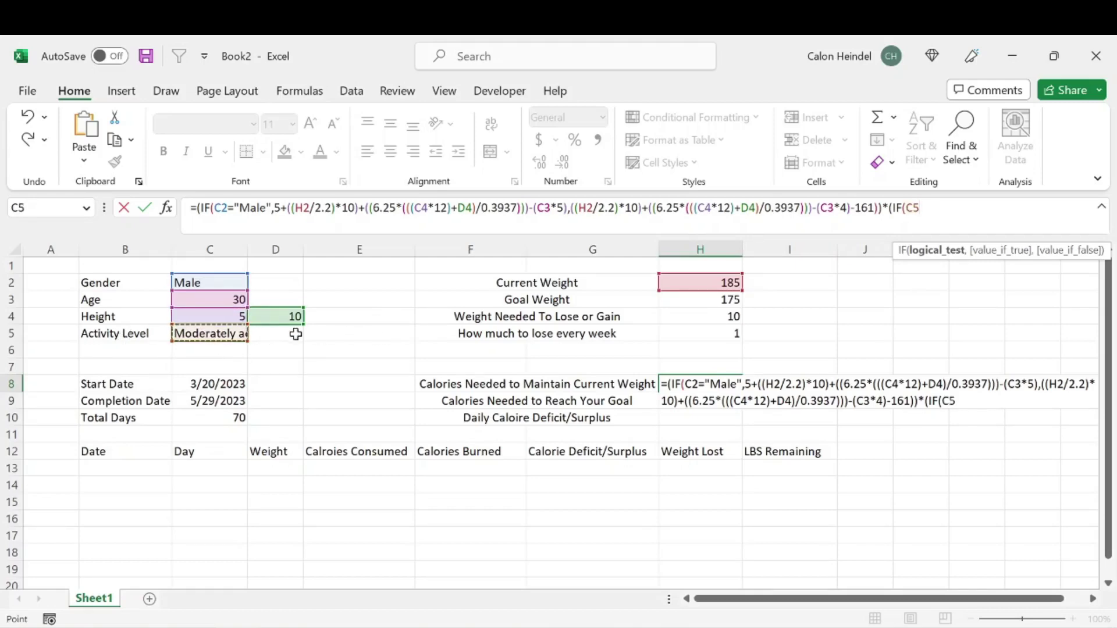
text(="sE)
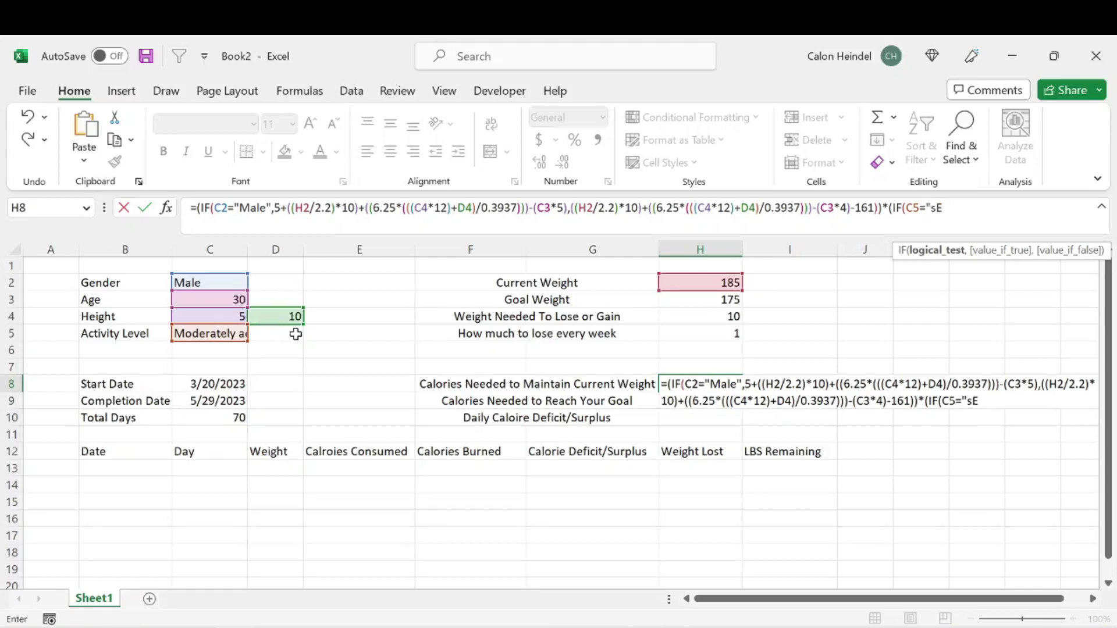
key(BackSpace)
key(BackSpace)
text(Sedentary)
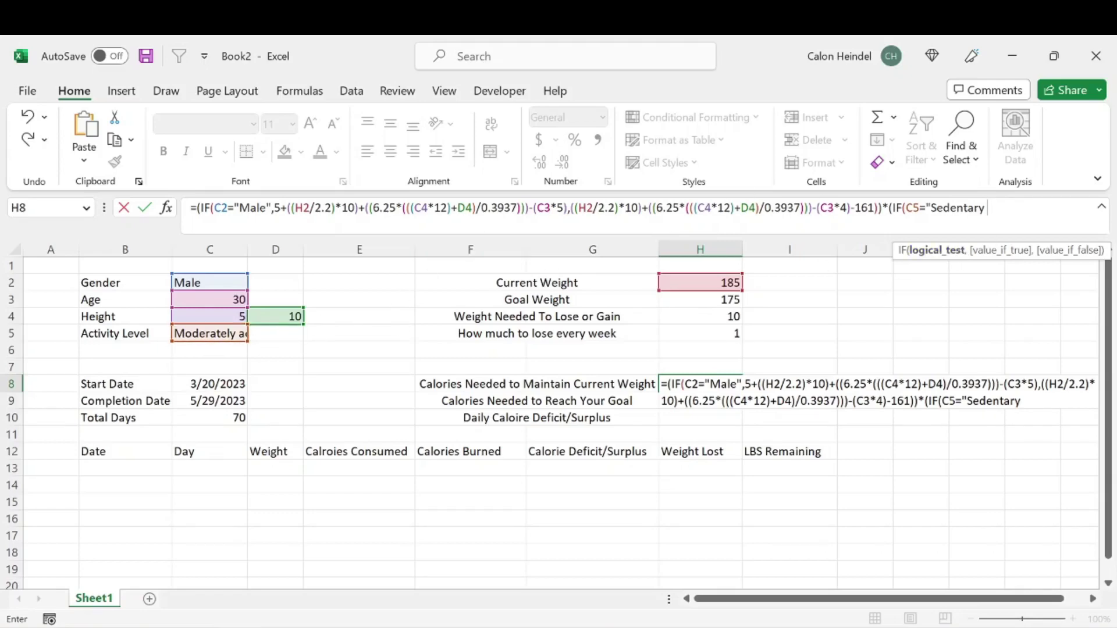
text((Little or no)
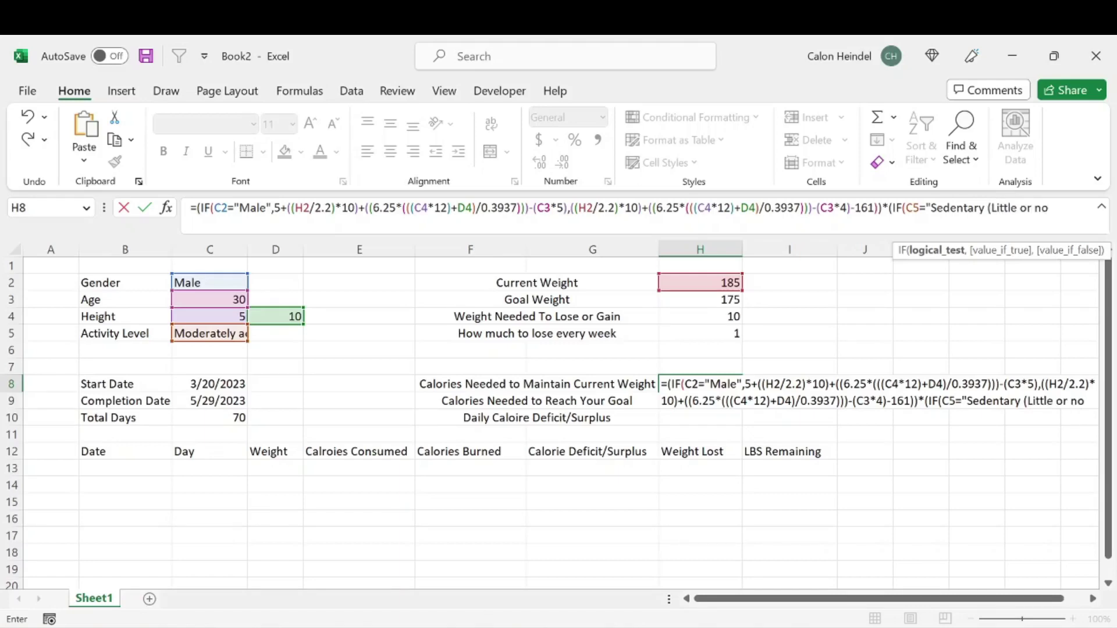
text( exercise)
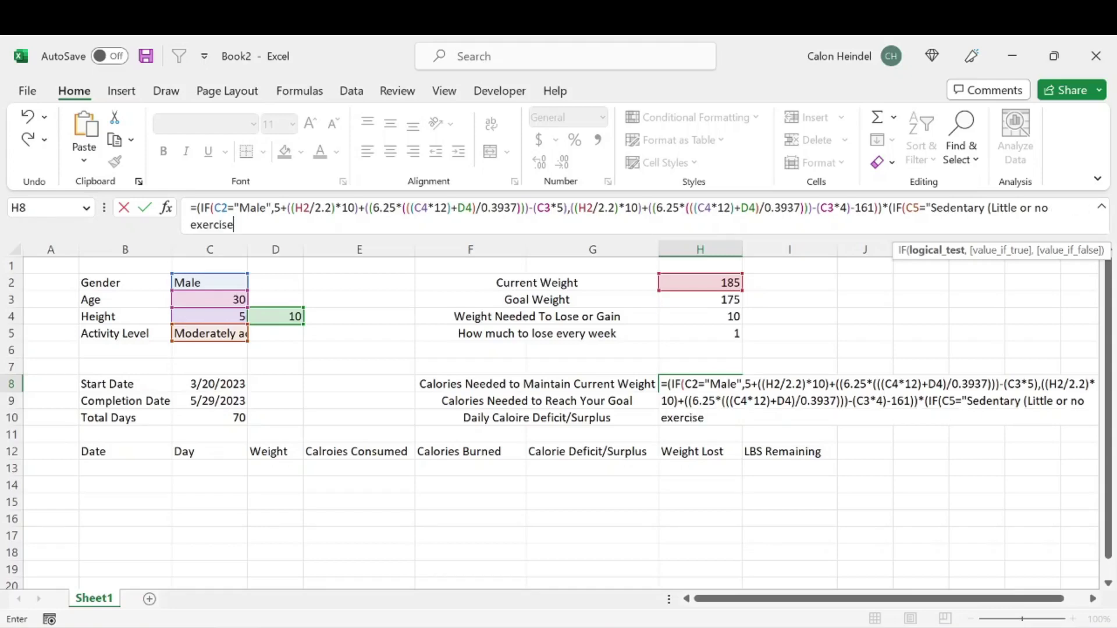
text()")
key(F2)
text(,)
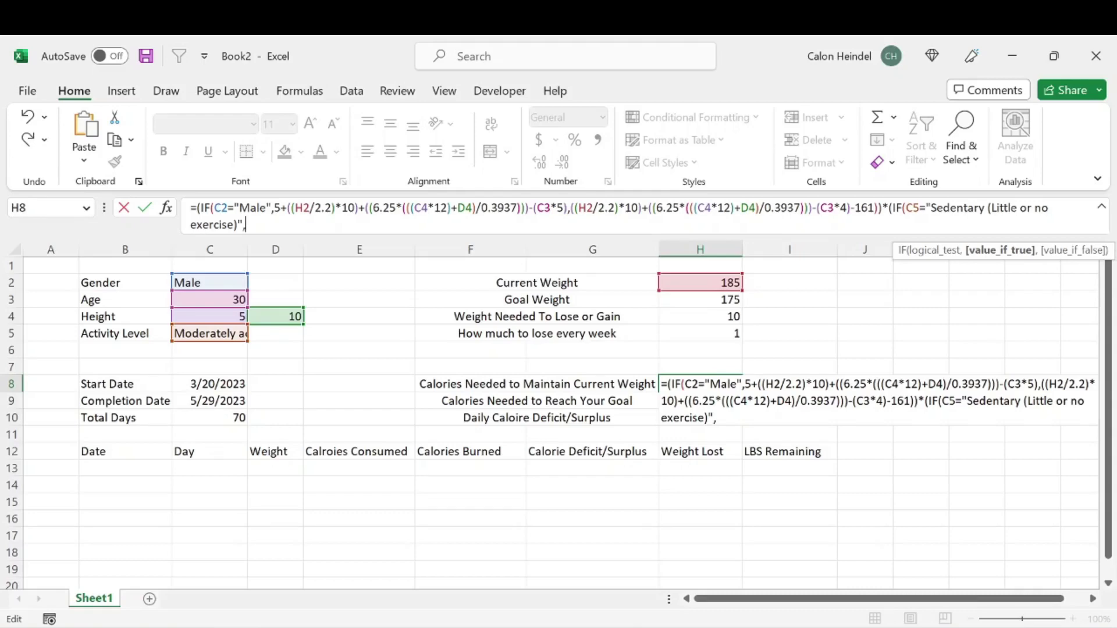
text(1.2,)
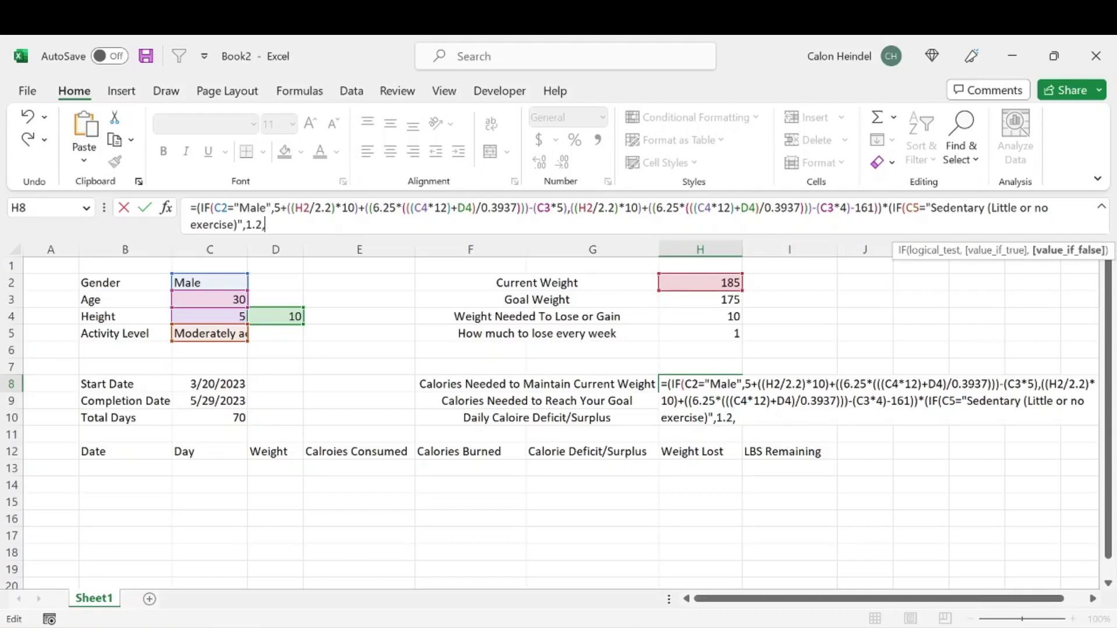
Nest an IF in the H8 formula returning 1.375 when C5="Lightly Active (exercise 1-3 days/week)".
text(IF()
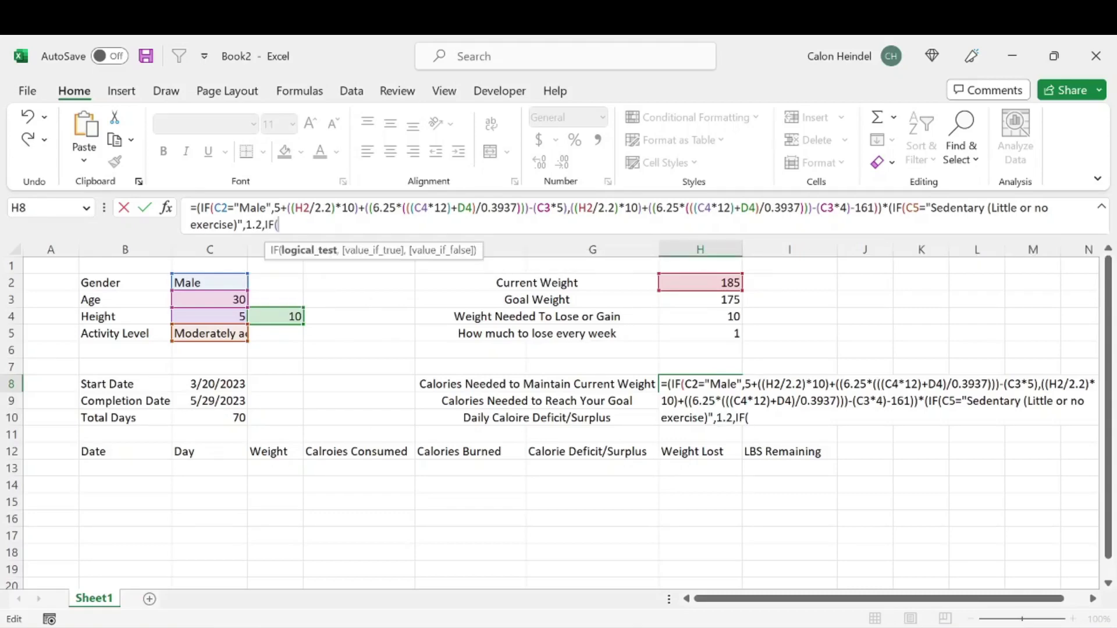
click(207, 333)
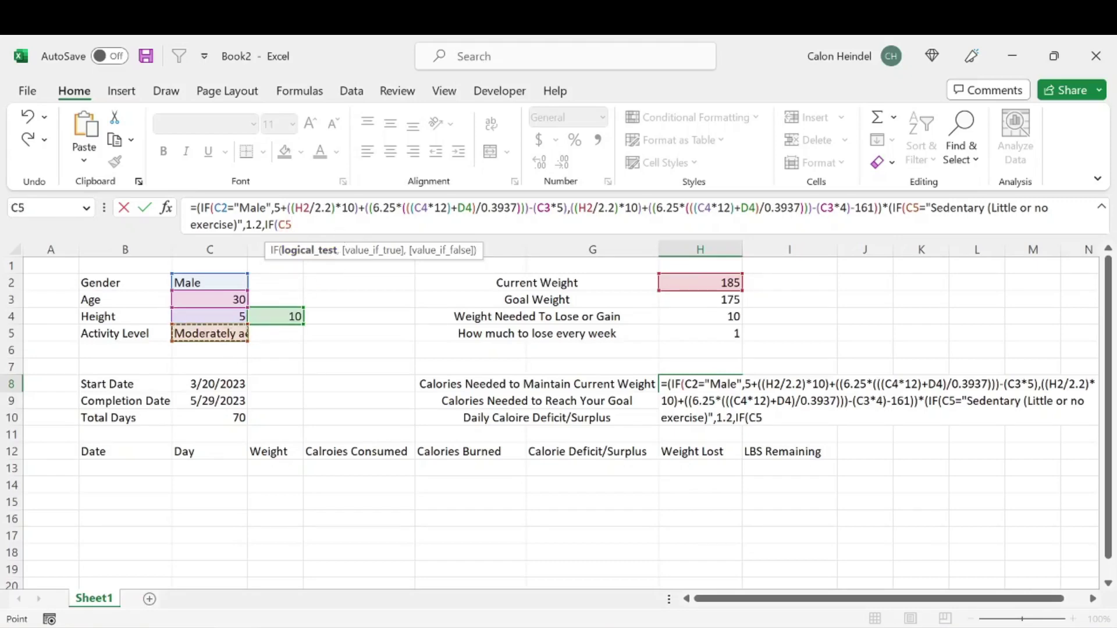
text(="Lightly Active (exercise)
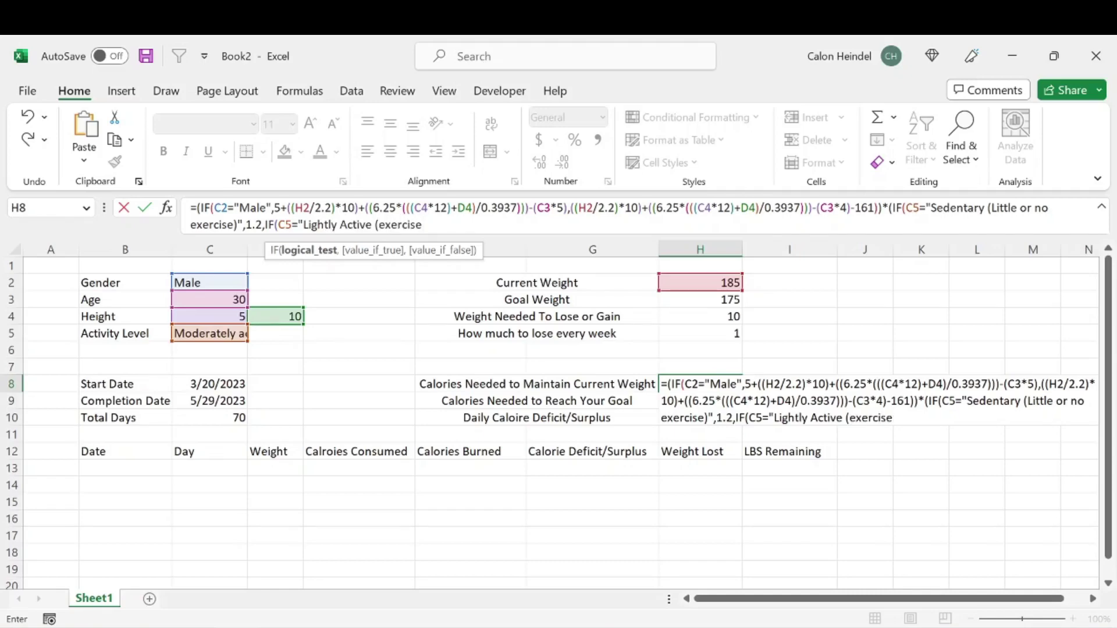
text( 1-3 days/week)")
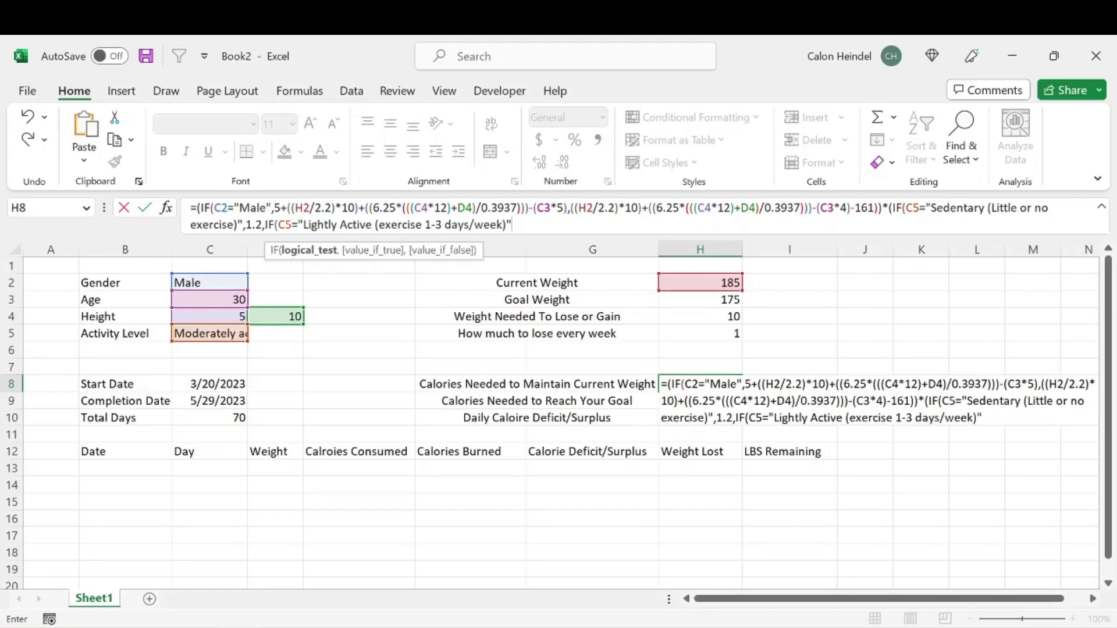
text(,1.375)
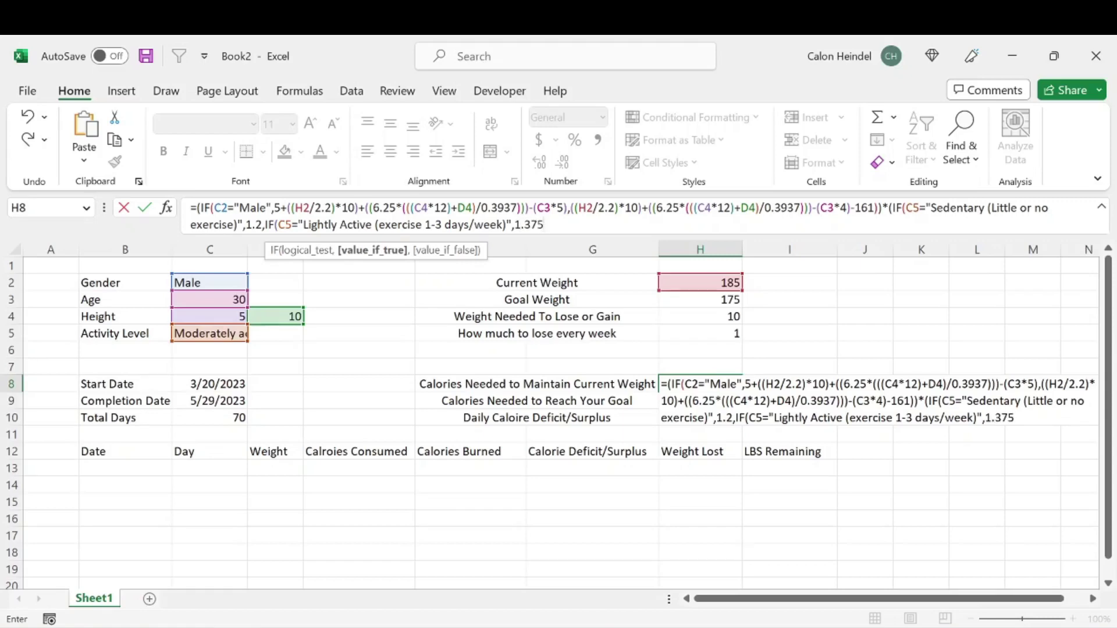
text(,)
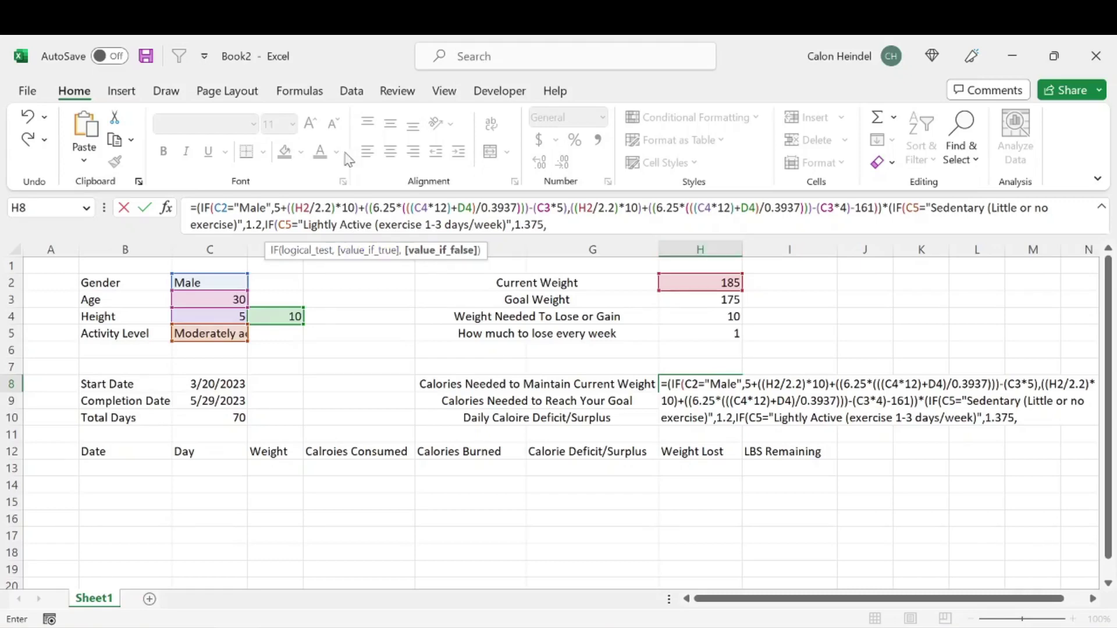
Add the test C5="Moderatley active (exercise 3-5 days/week)" with the value 1.55 to the H8 formula and open another nested IF.
click(186, 333)
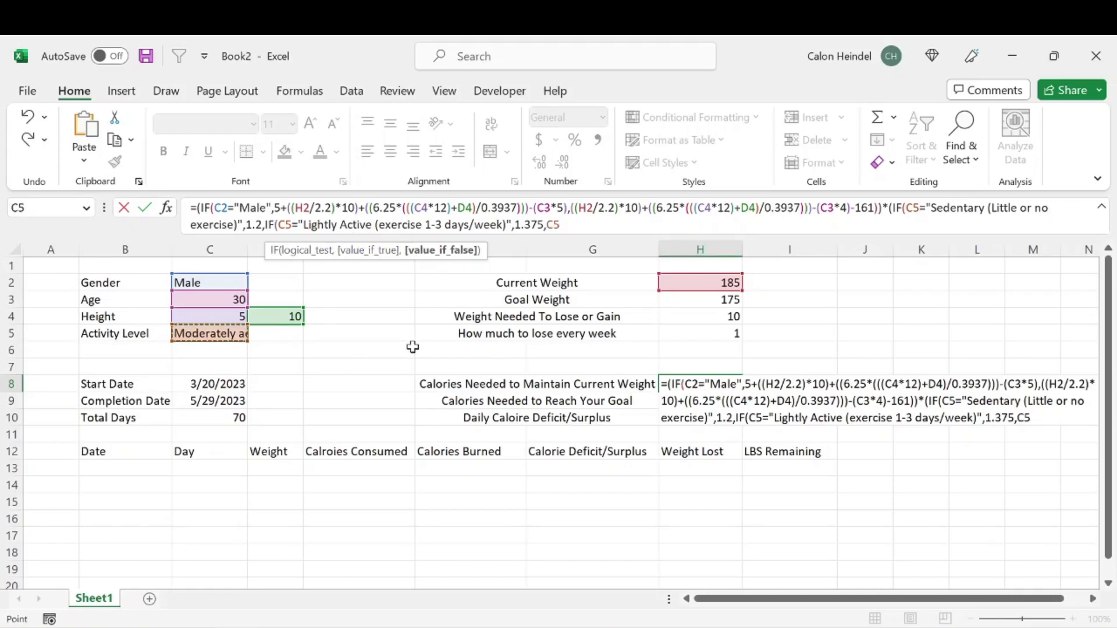
text(="Moderatley active (exercise)
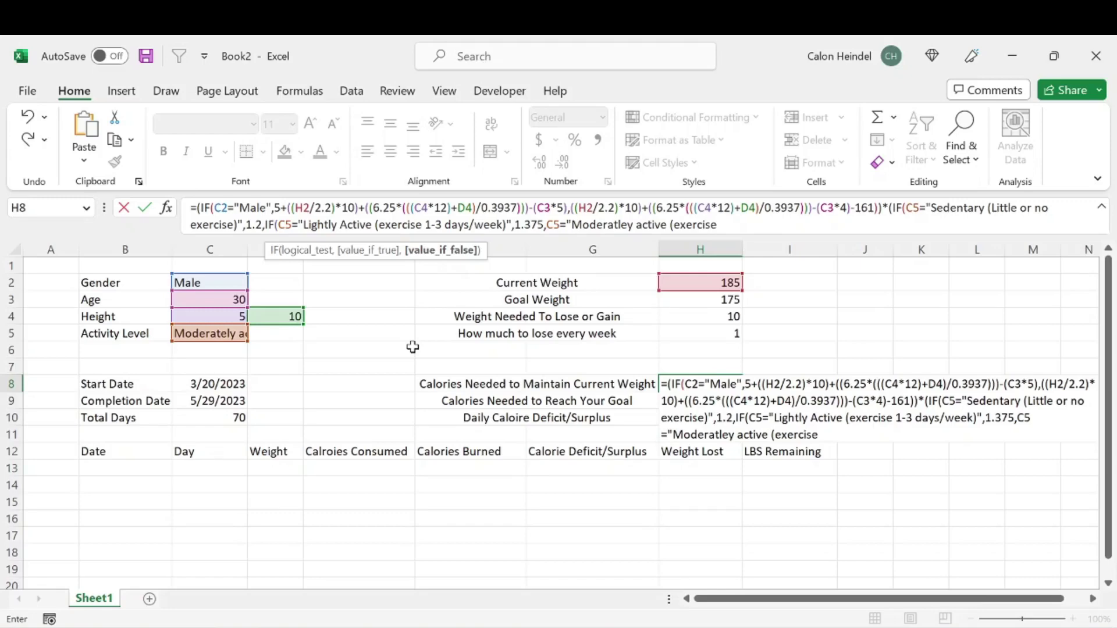
text( 3-5 days/week)",1.55,IF()
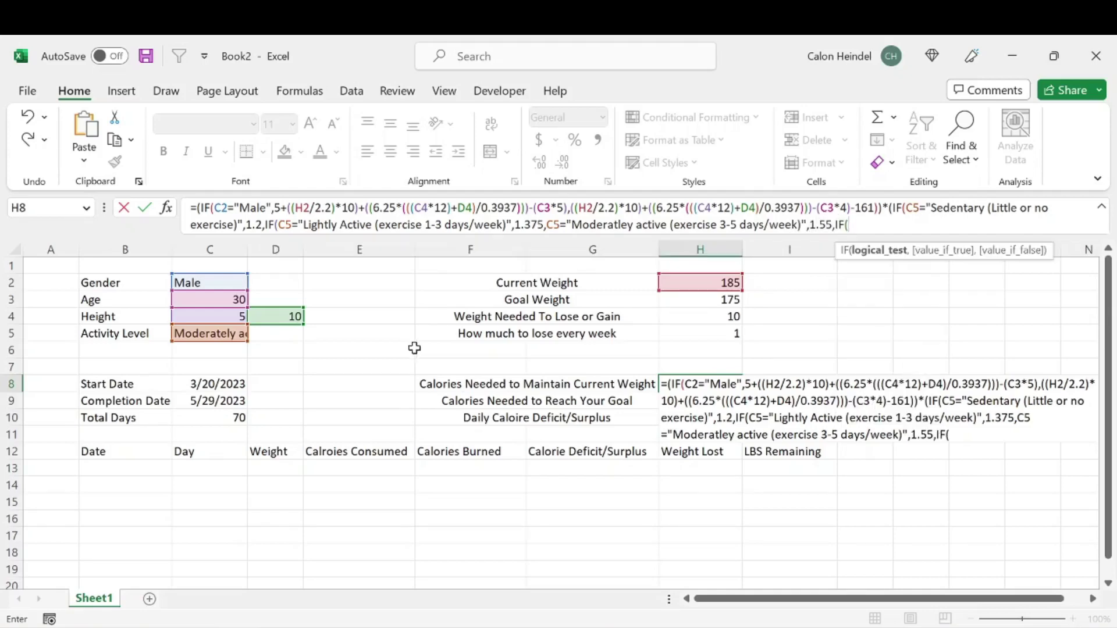
Complete the last nested IF with C5="Active (exercise 6-7 days/week)" returning 1.725 and otherwise 1.9.
click(215, 334)
text(="Active (exercise )
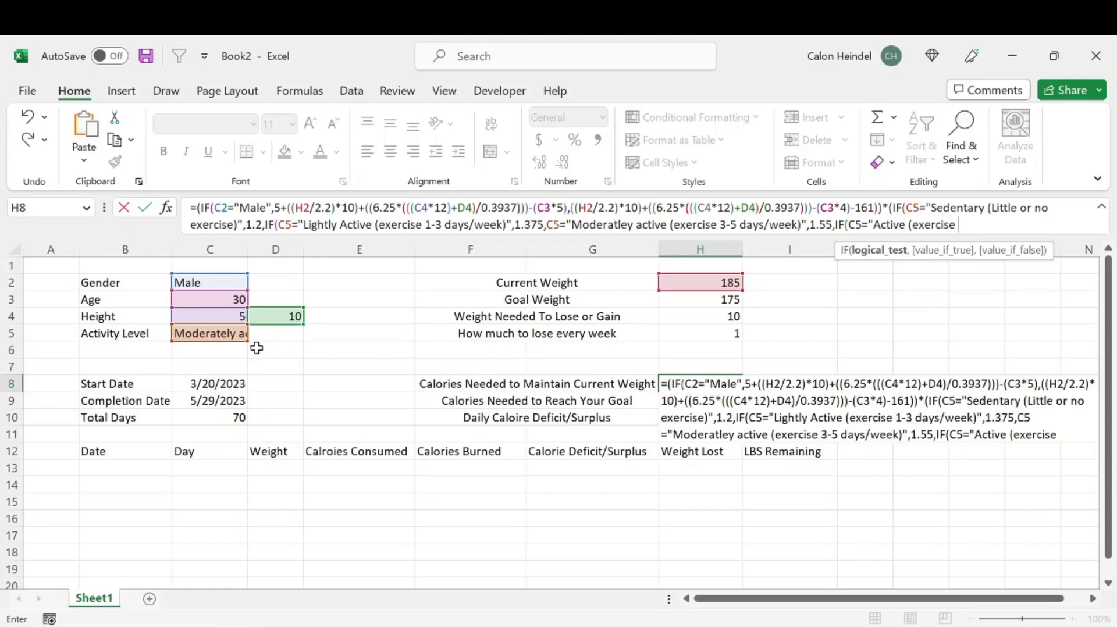
text(6-7 days/week)",)
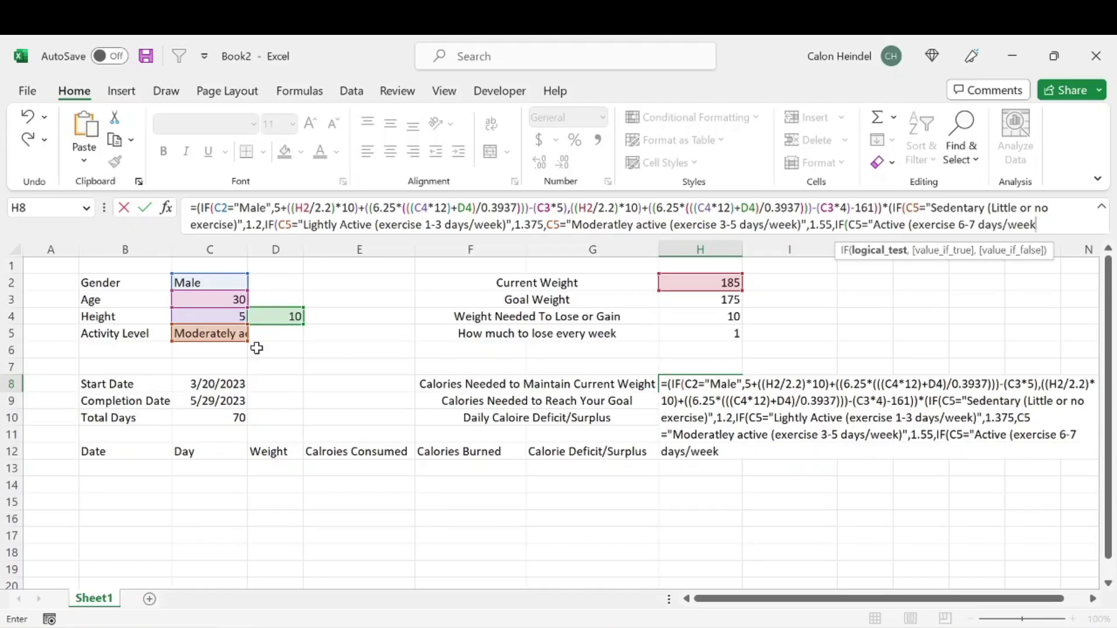
text(1.725)
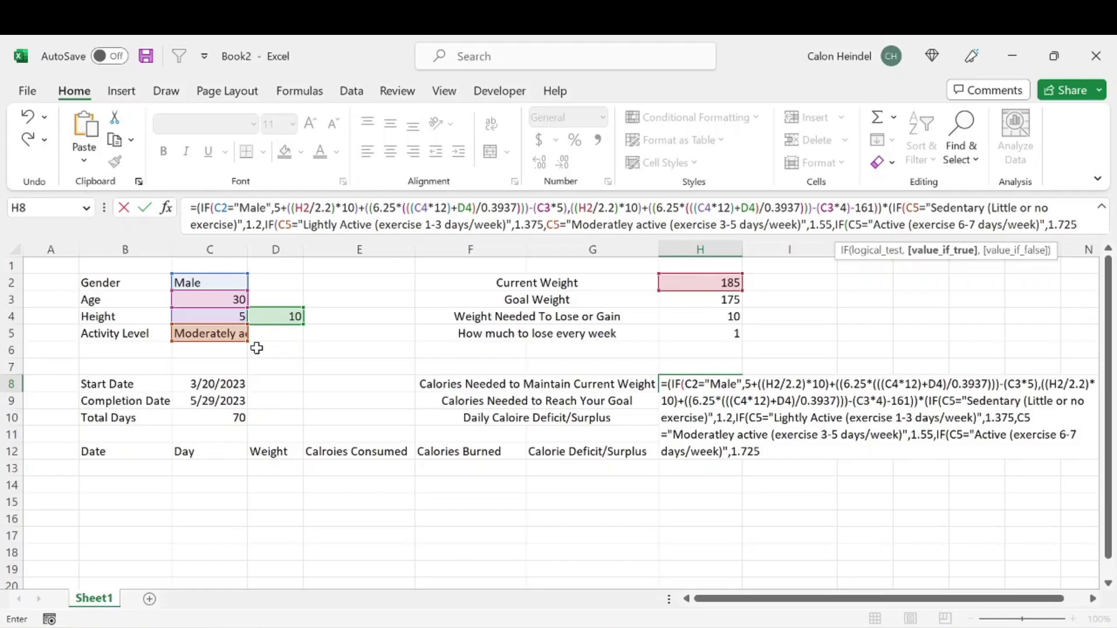
text(,)
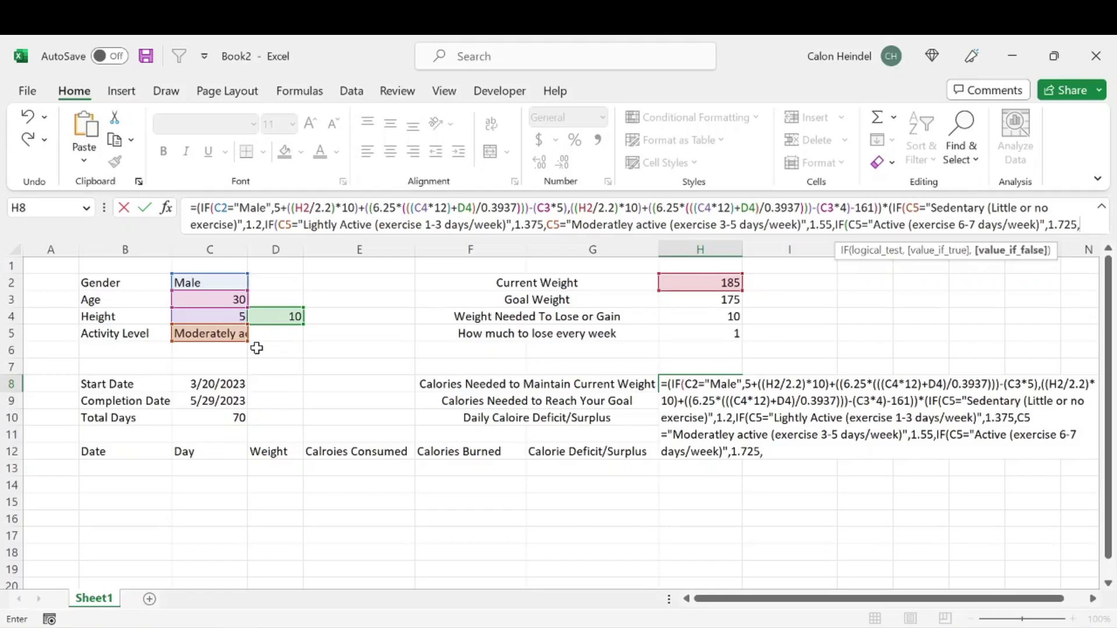
text(1.9)
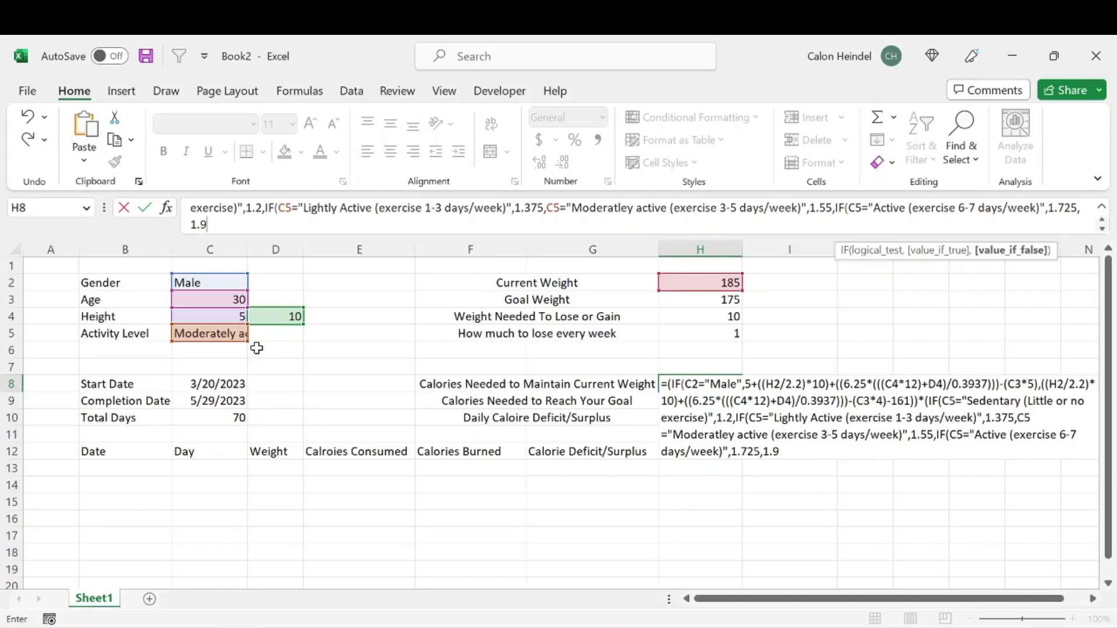
Insert IF( before the moderately active test in the H8 formula, balance the closing parentheses and enter the formula.
key(Return)
key(Return)
text())
key(Up)
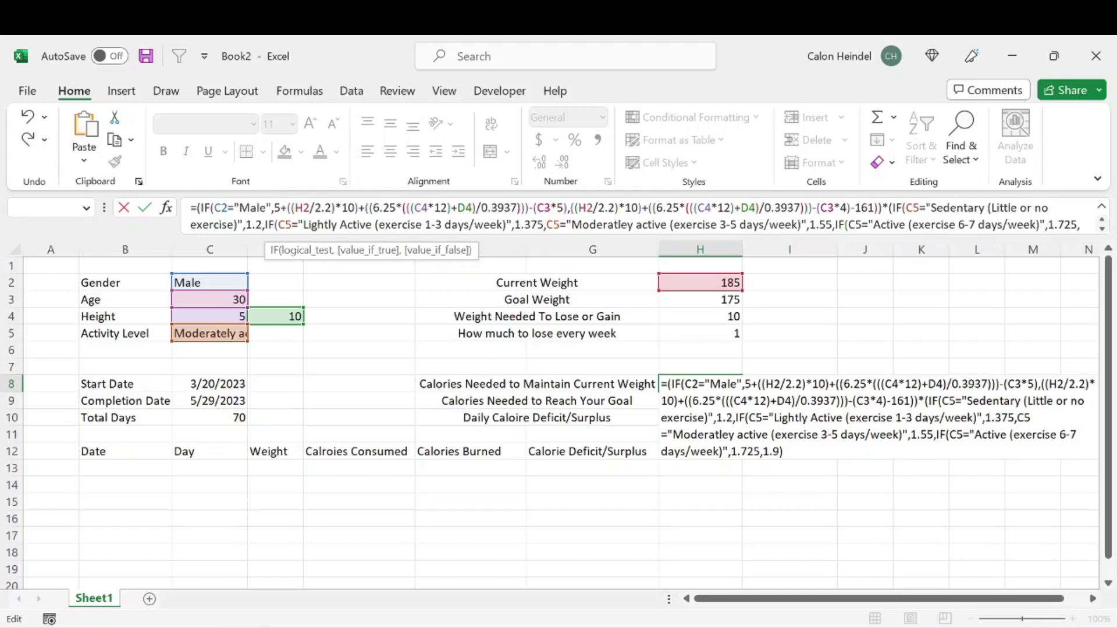
click(546, 225)
text(IF()
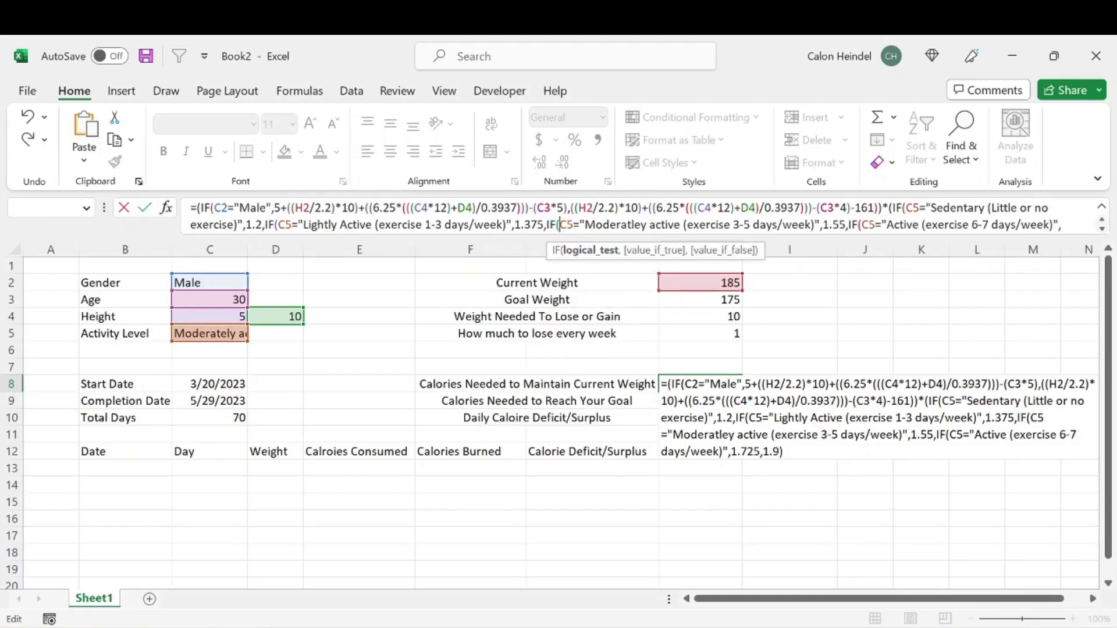
click(560, 225)
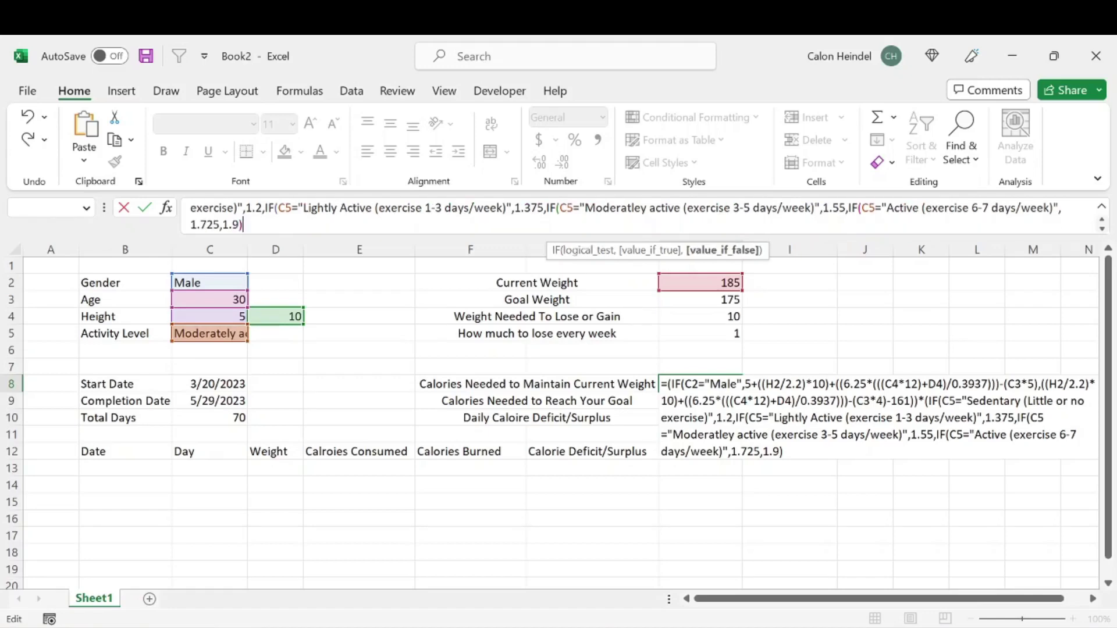
key(BackSpace)
key(ctrl+Return)
click(299, 91)
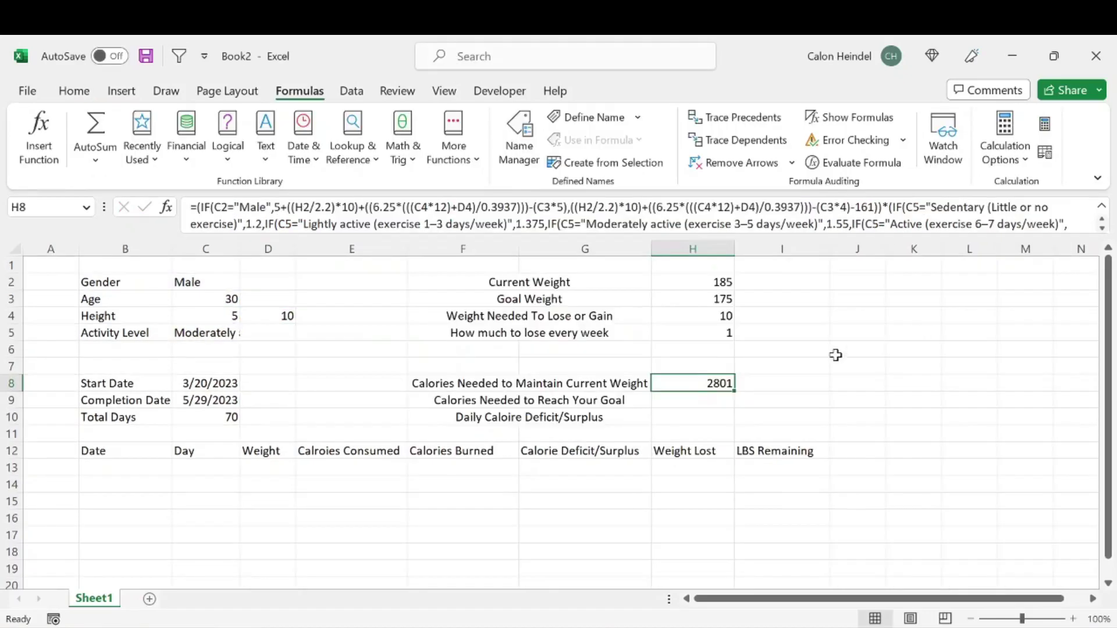
Review the maintenance calories formula in H8 alongside its weight and activity level inputs, the empty H9 cell and the weekly loss in H5.
click(813, 361)
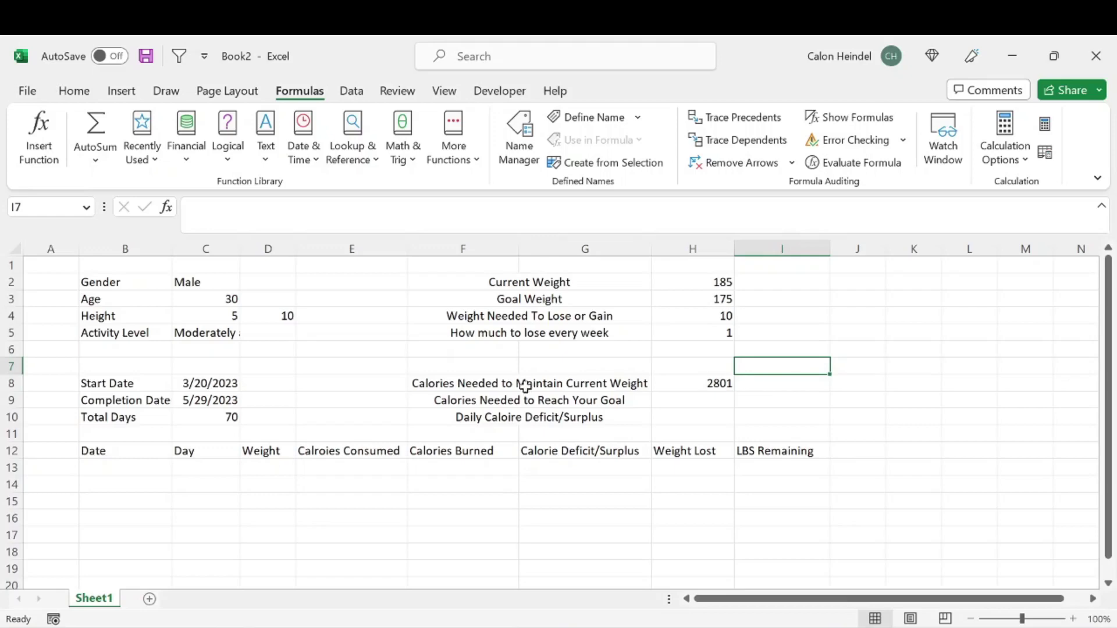
click(723, 286)
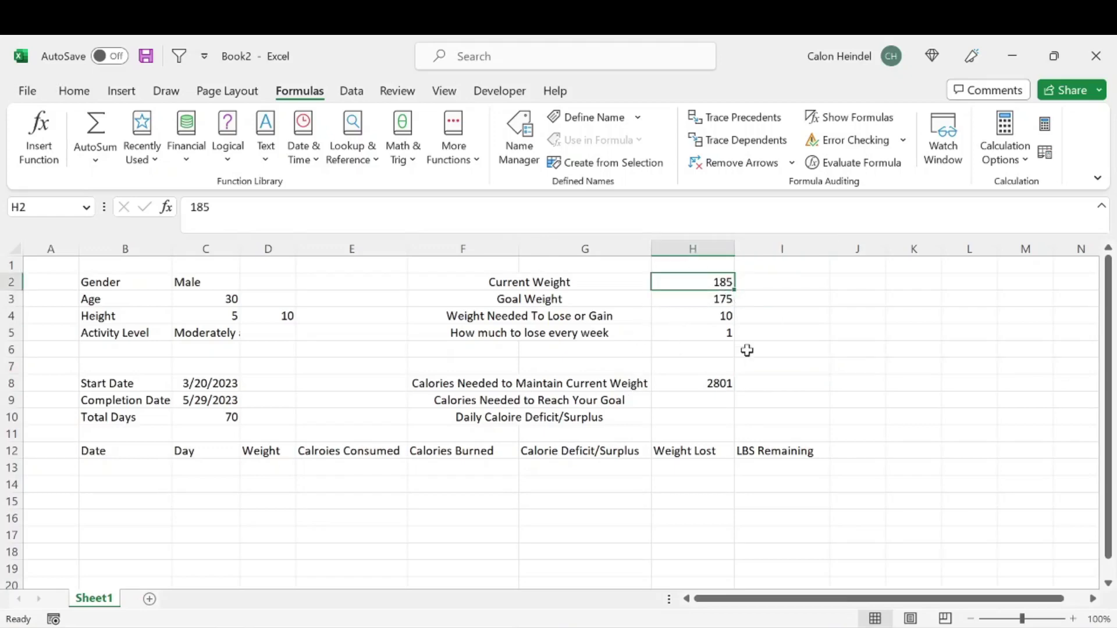
click(205, 333)
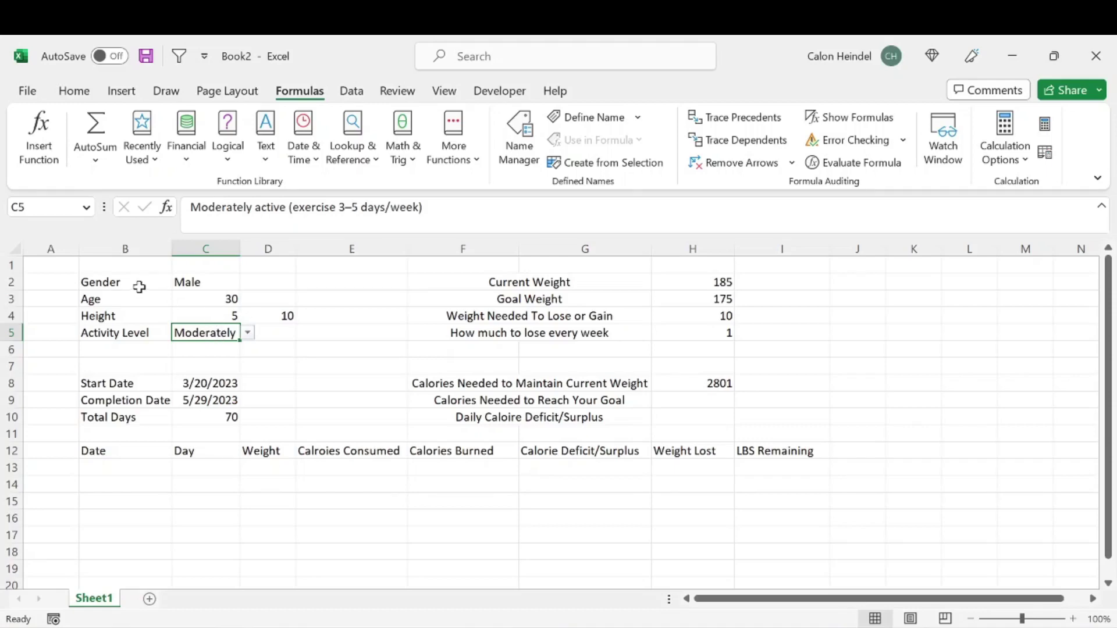
click(715, 371)
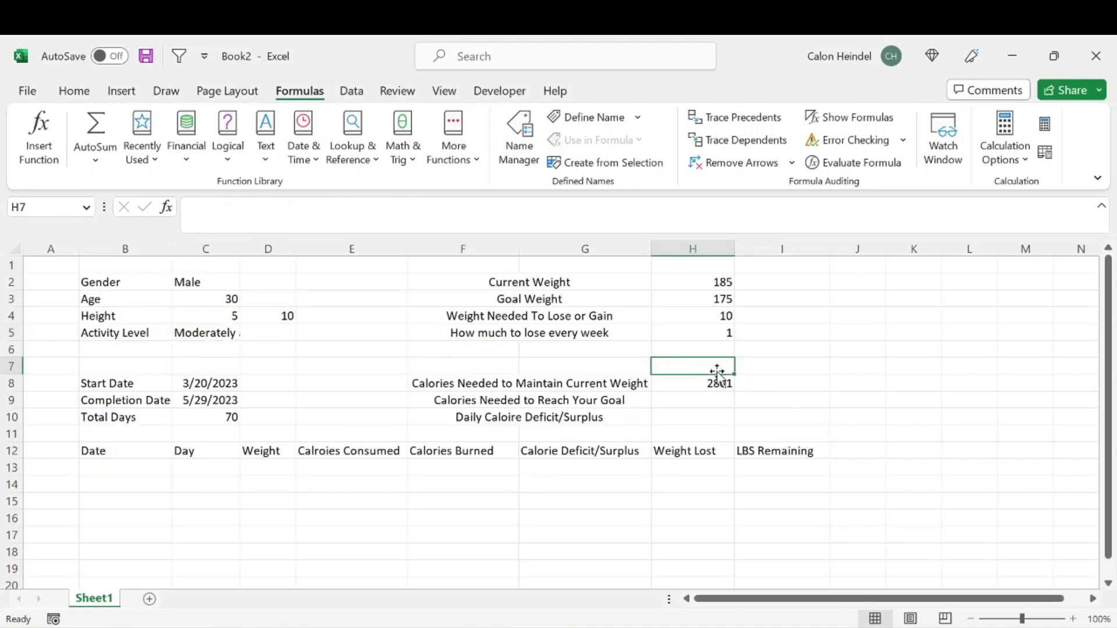
click(714, 378)
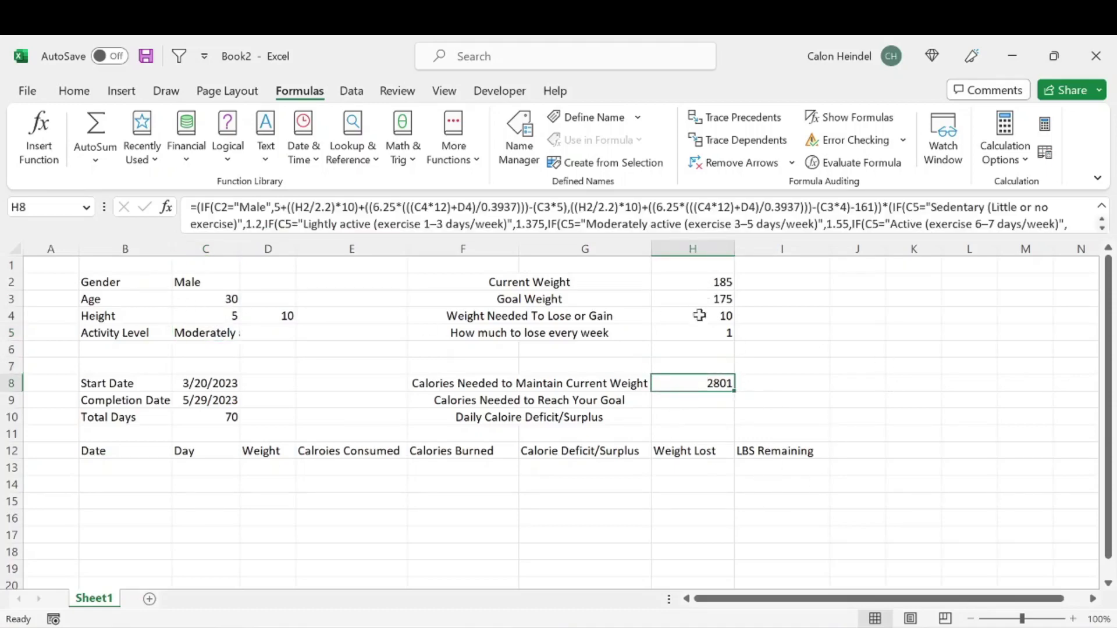
click(249, 339)
click(219, 332)
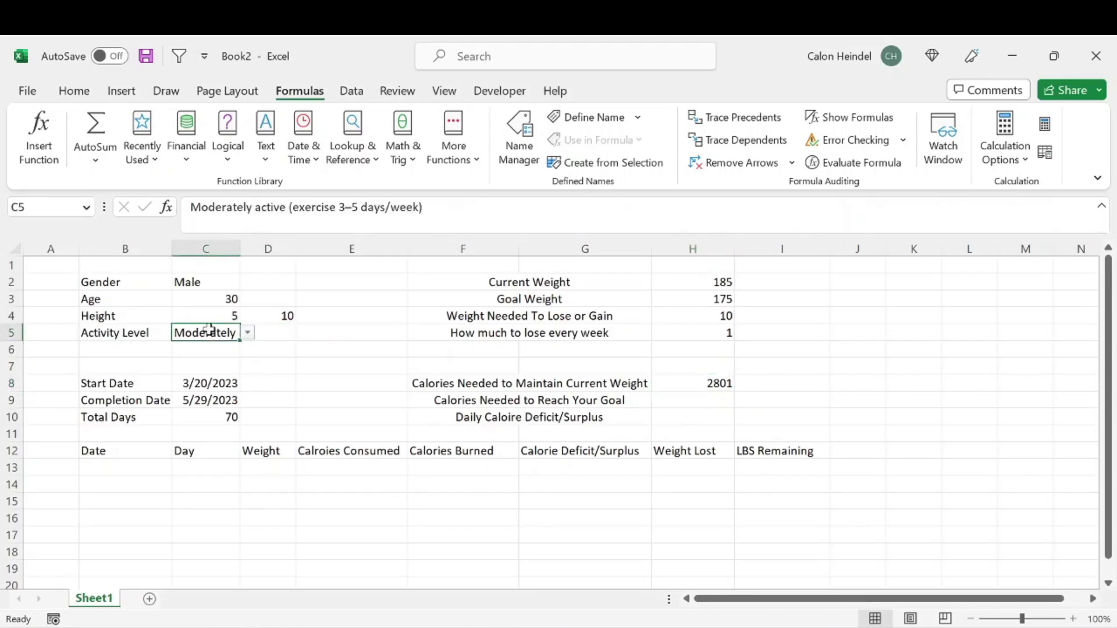
click(247, 334)
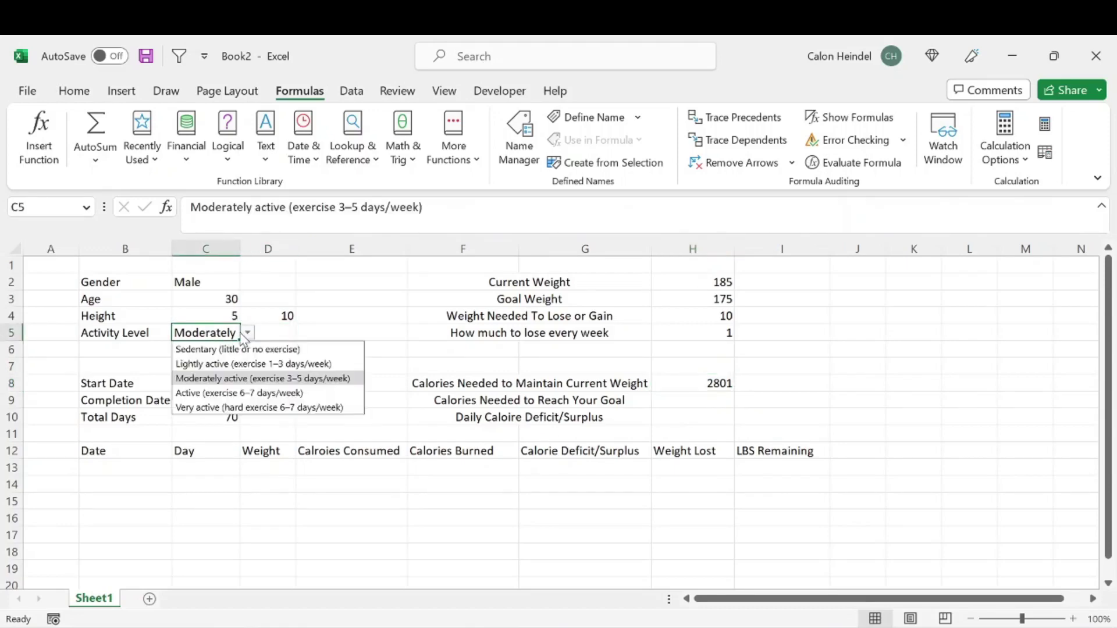
click(232, 394)
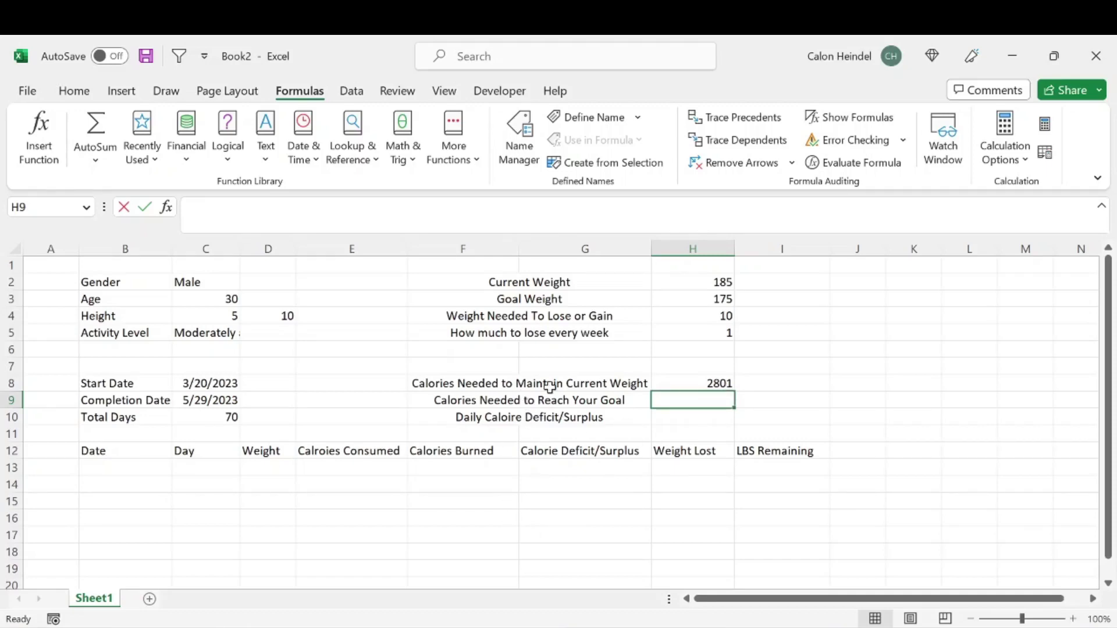
click(499, 405)
click(718, 400)
click(706, 333)
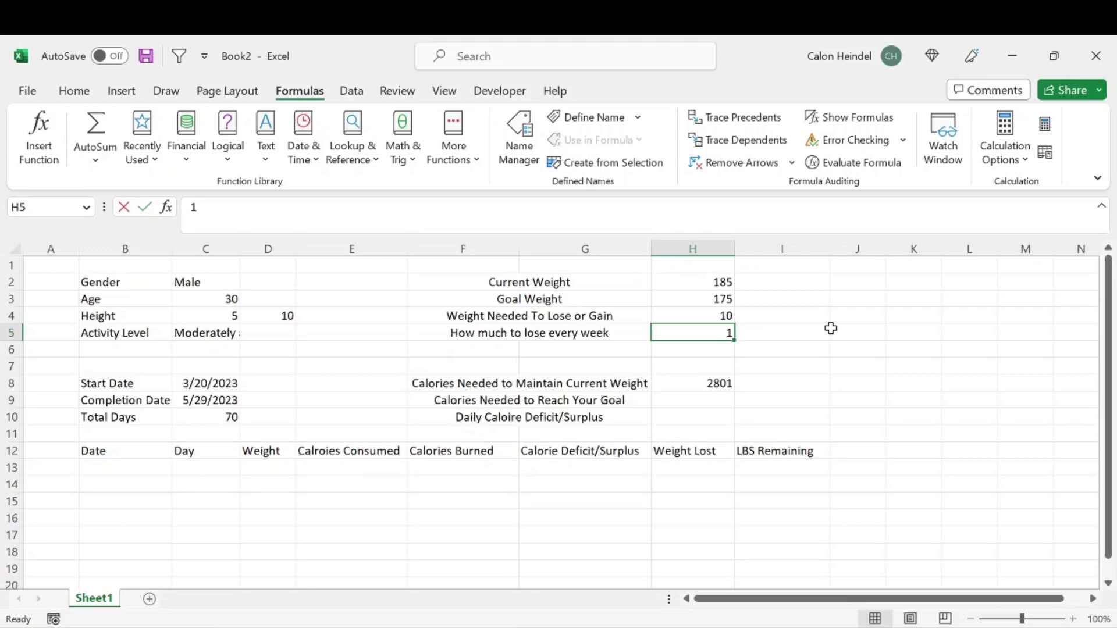
Start the calories needed to reach your goal formula in H9 with an IF testing H2-H3>0.
click(713, 413)
click(721, 400)
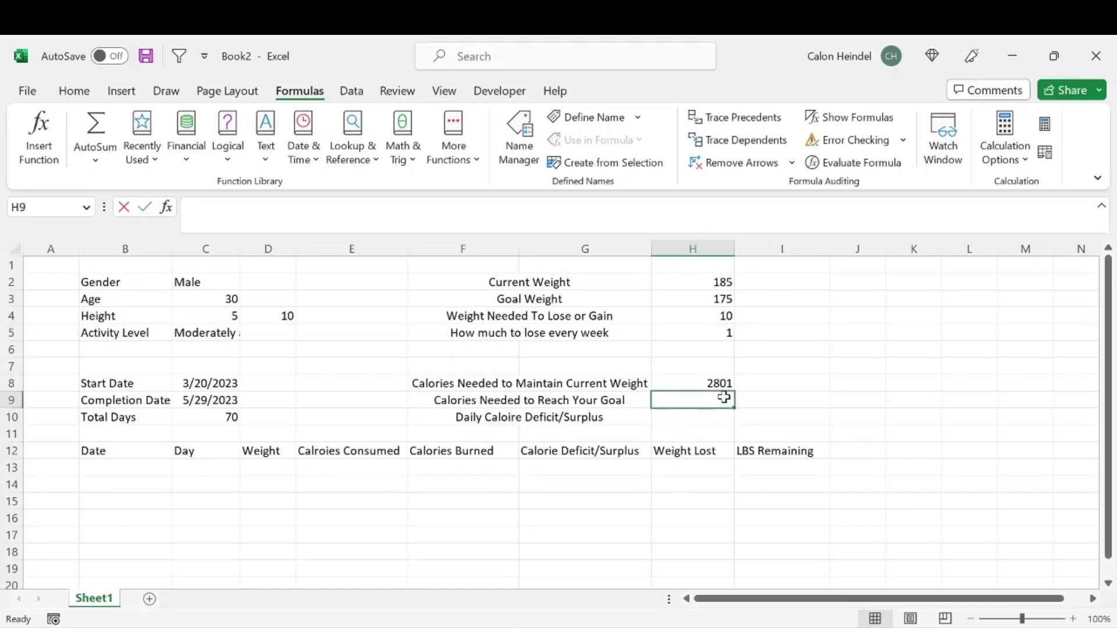
text(=)
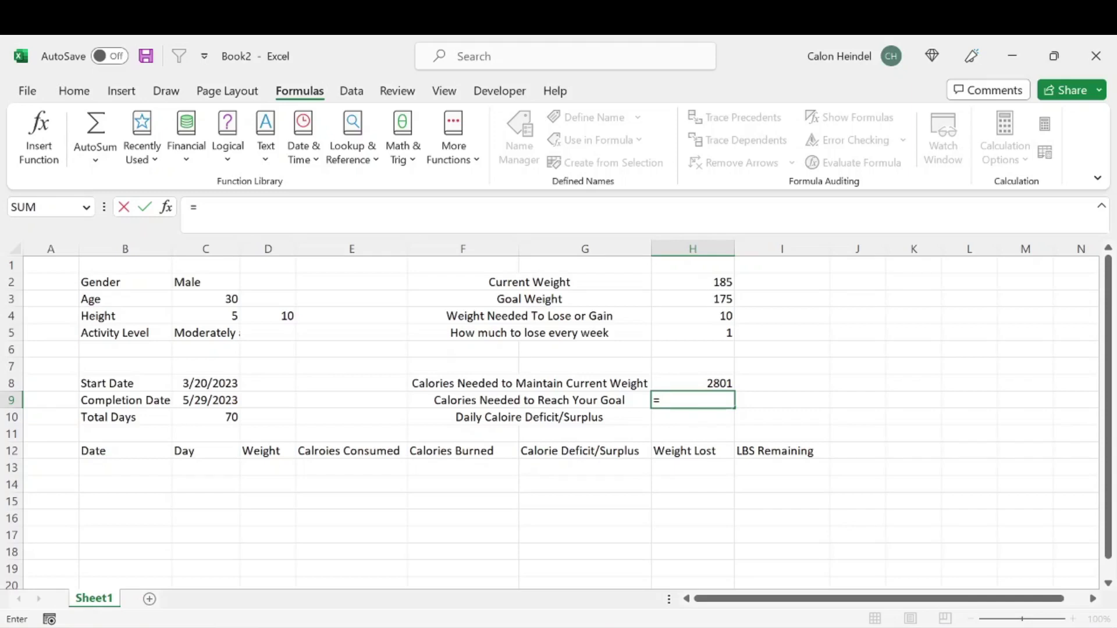
text(IF()
key(Up)
key(Up)
key(Up)
key(Up)
key(Up)
key(Up)
key(Up)
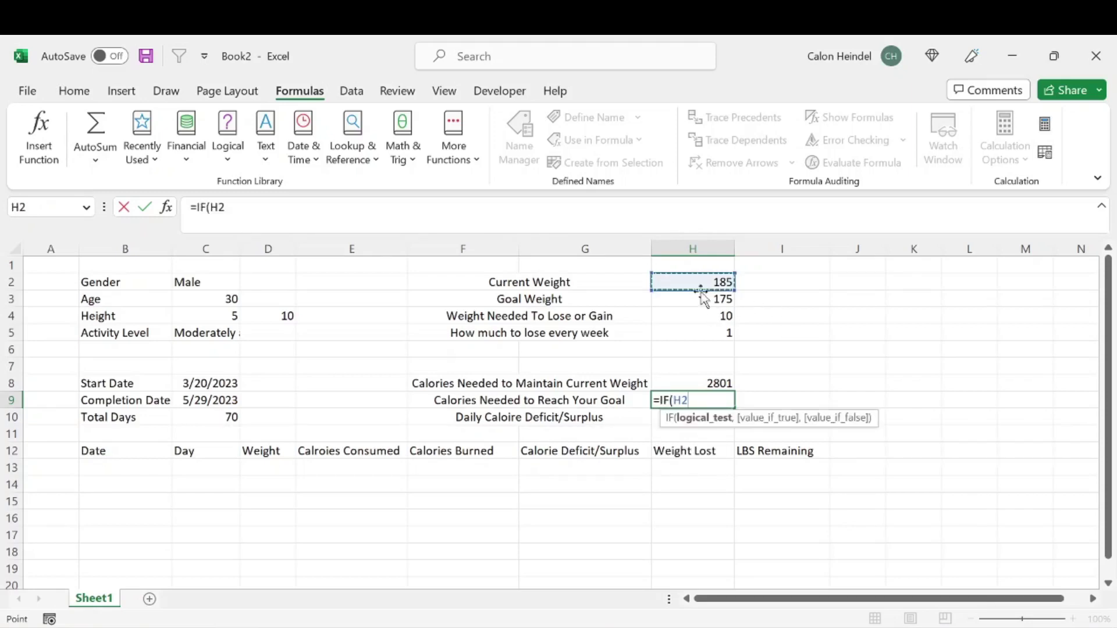
text(-)
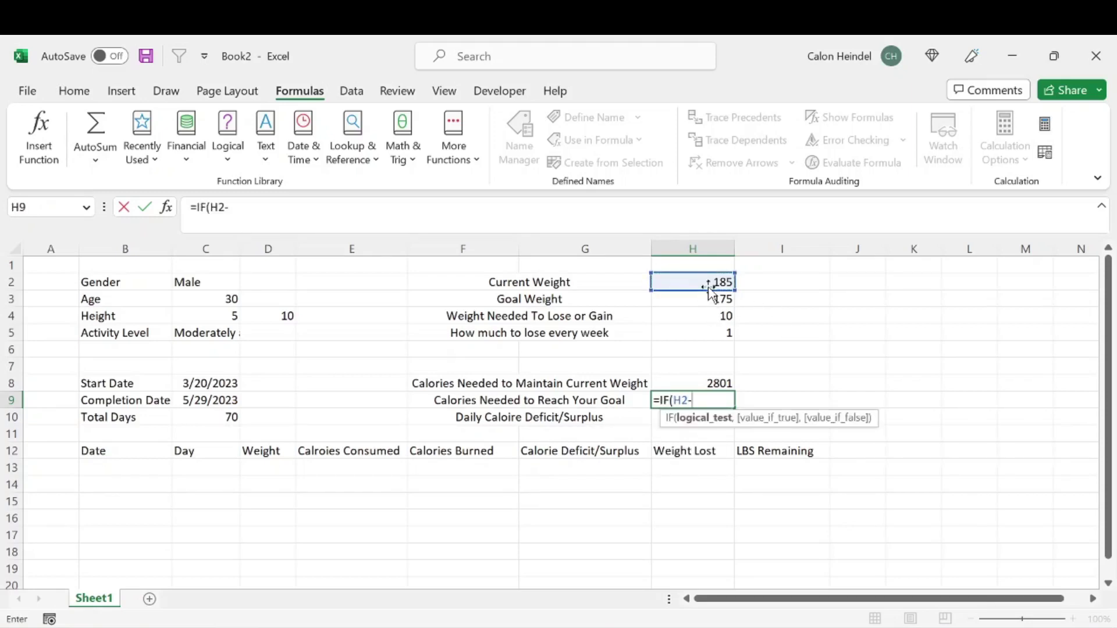
click(719, 298)
text(>0,)
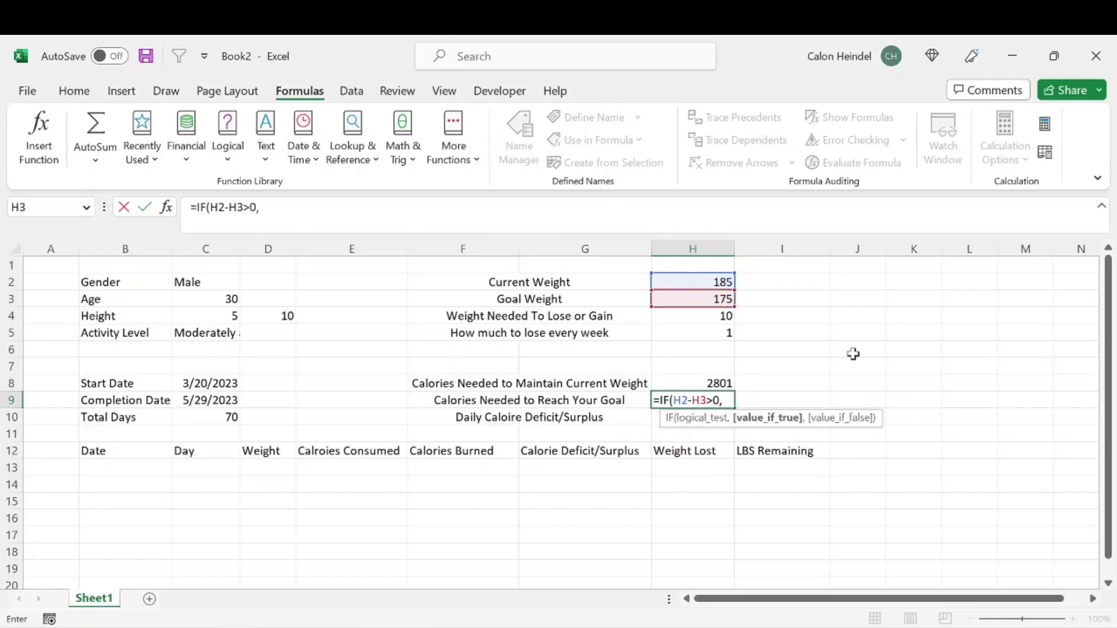
Add H8-(H4*3500/(C9-C8)) as the value if true in the H9 formula.
click(691, 382)
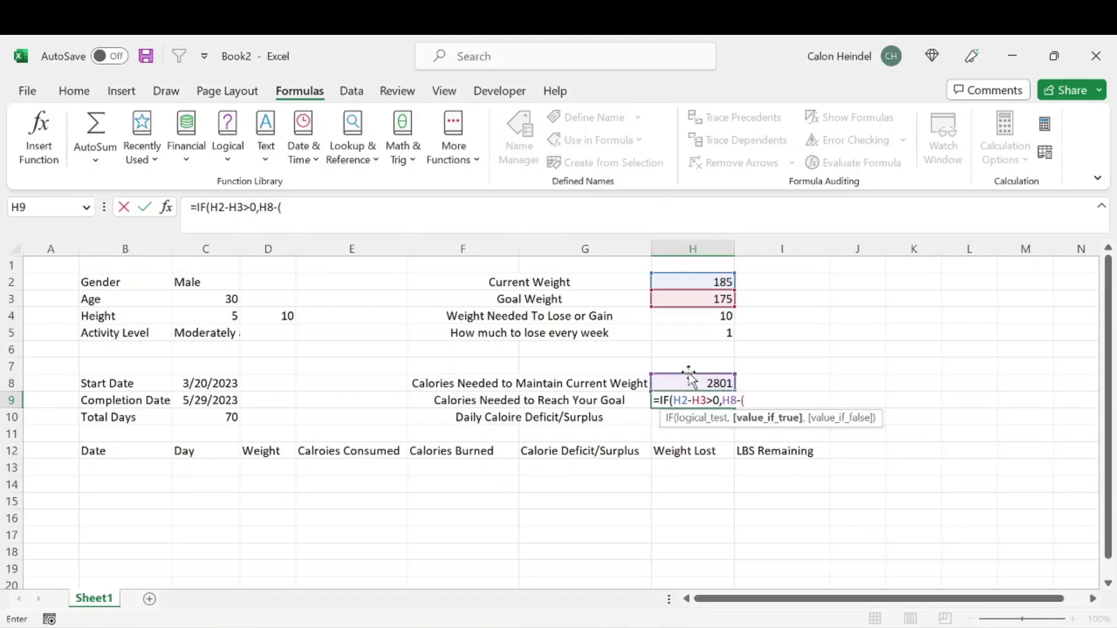
text(-()
click(716, 314)
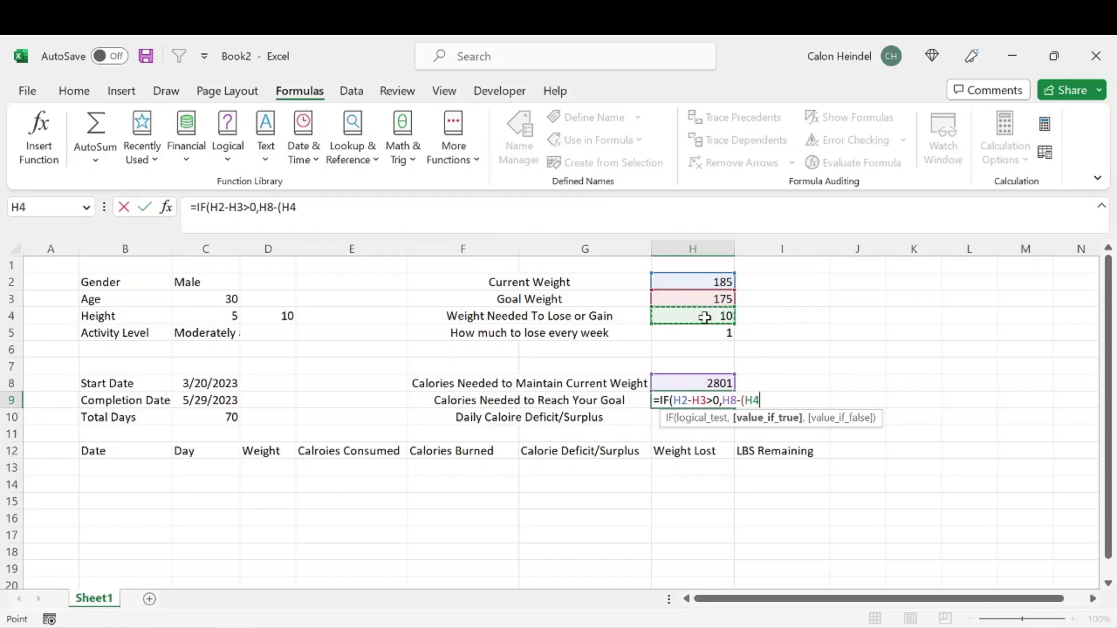
text(*3500)
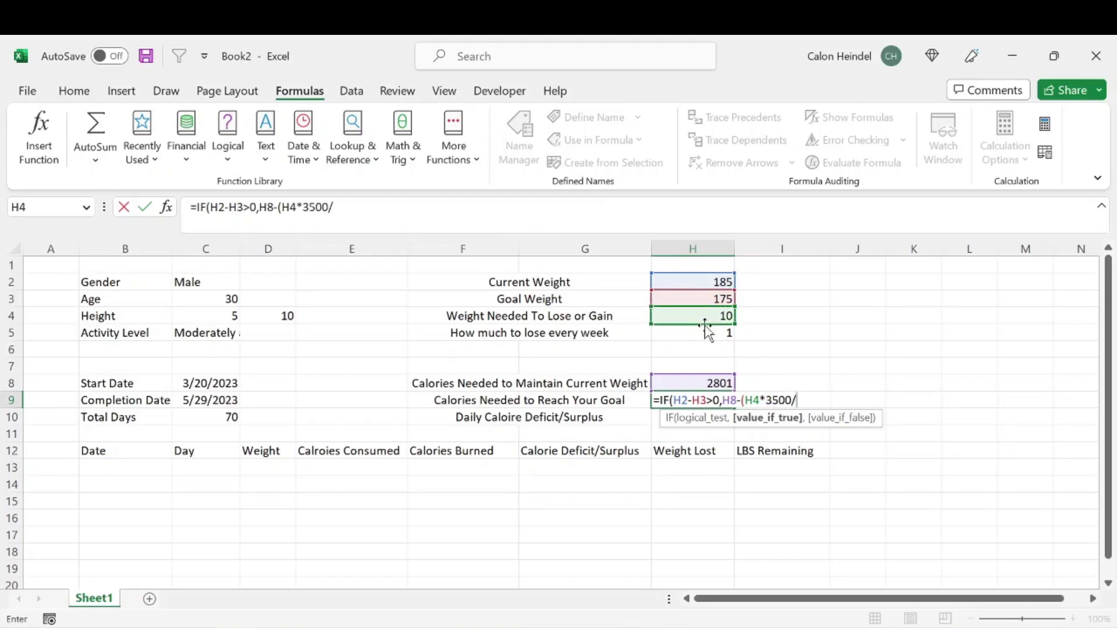
text(/()
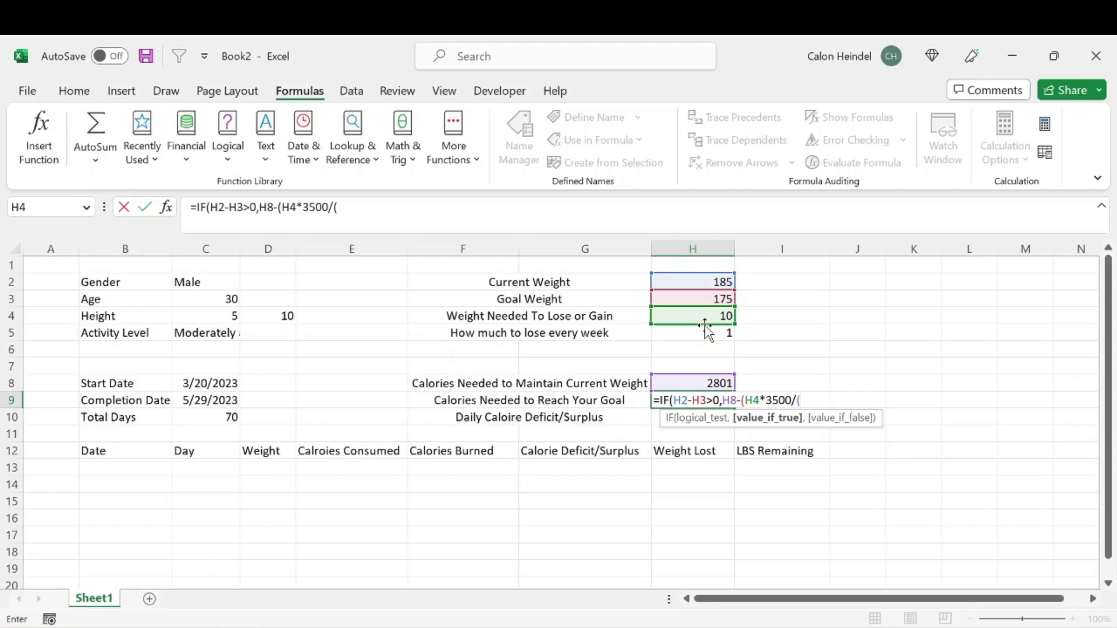
click(211, 401)
text(-)
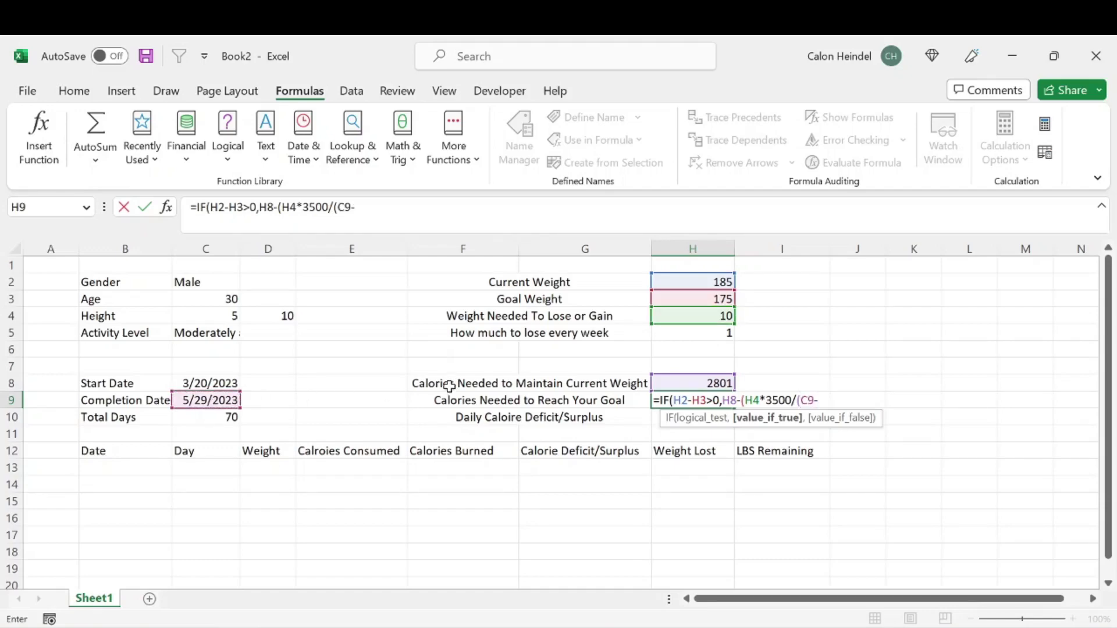
click(207, 384)
text()),)
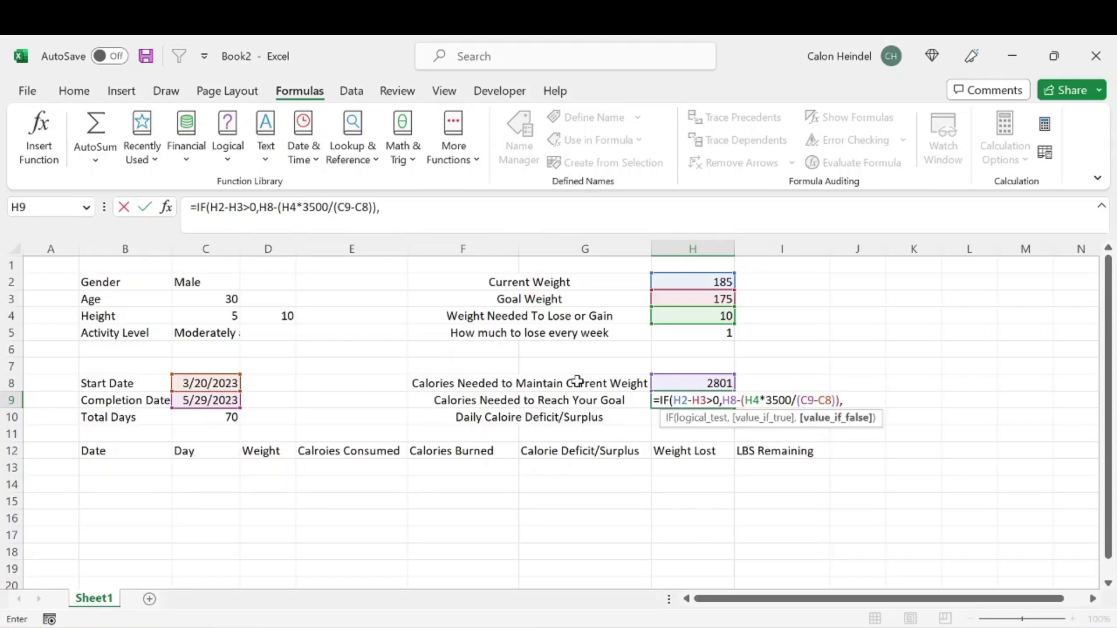
Add H8+(H4*3500/(C9-C8)) as the value if false in the H9 formula, enter it and accept the closing parenthesis correction.
click(713, 383)
text(+)
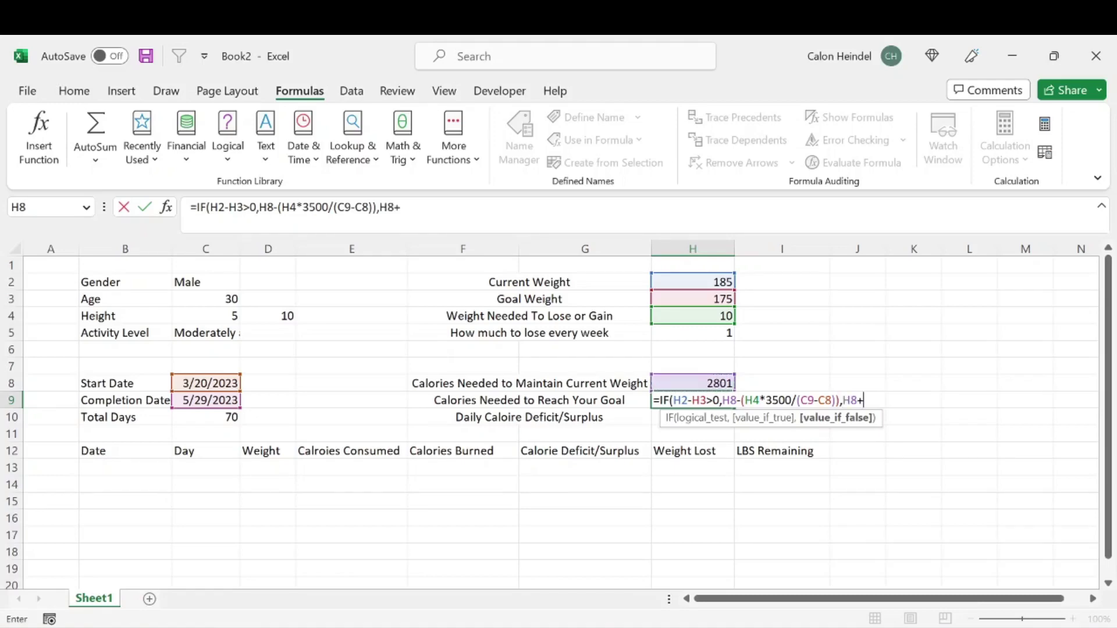
text(()
click(696, 319)
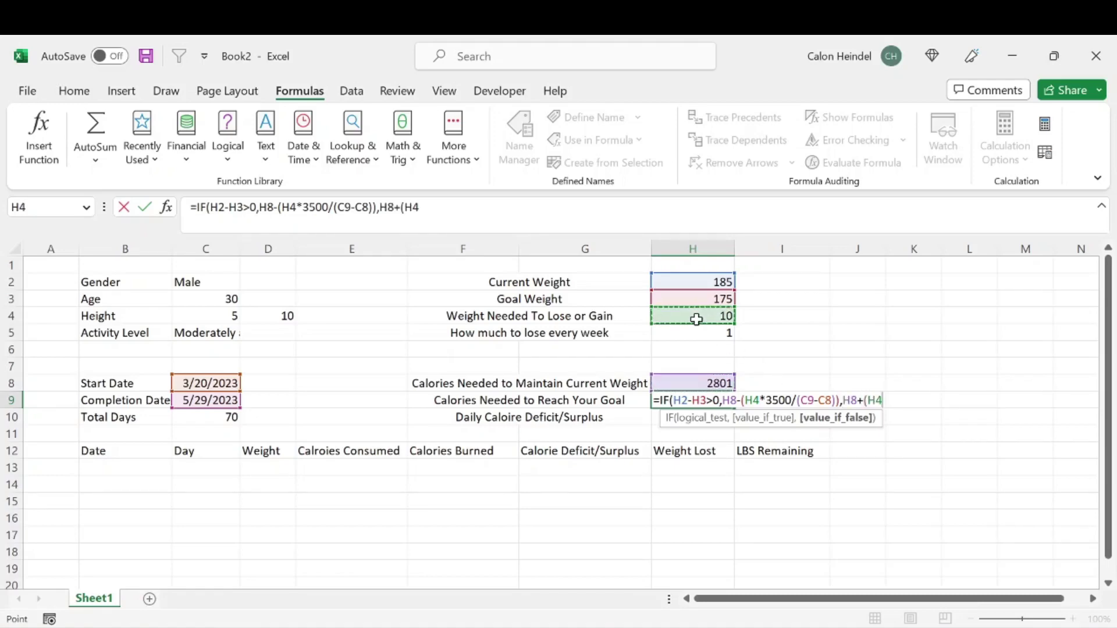
text(*3500)
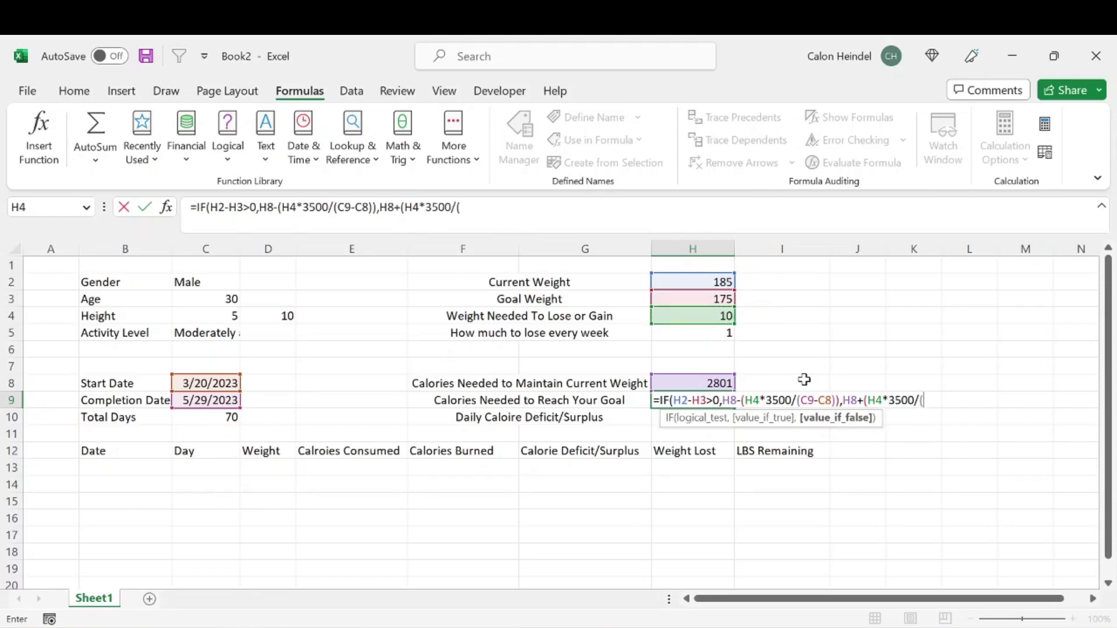
text(/()
click(216, 400)
text(-)
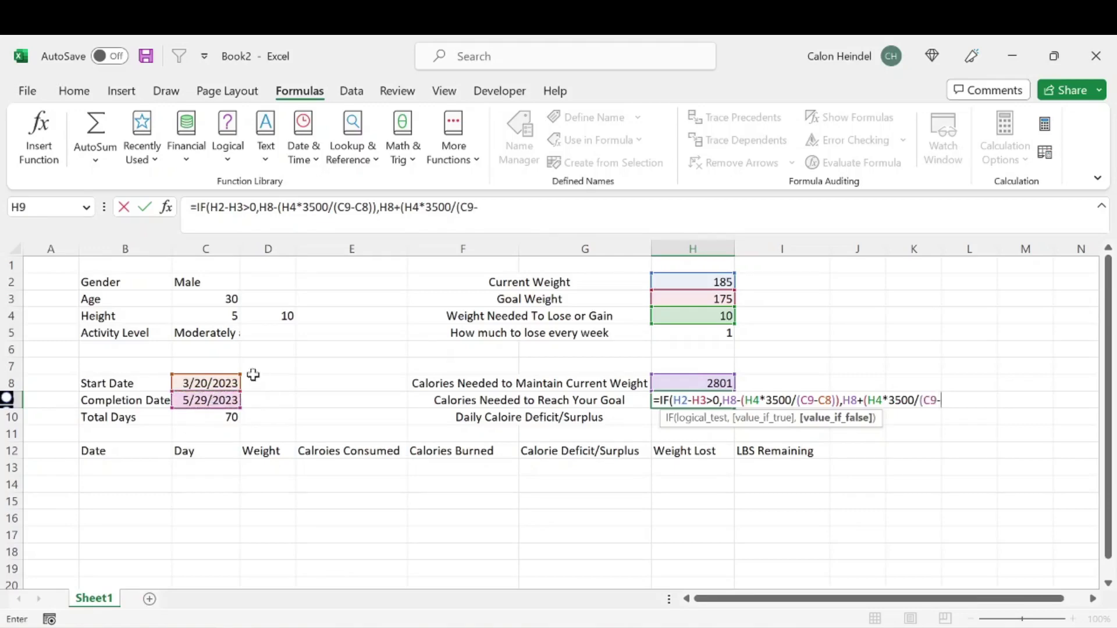
click(227, 384)
text())
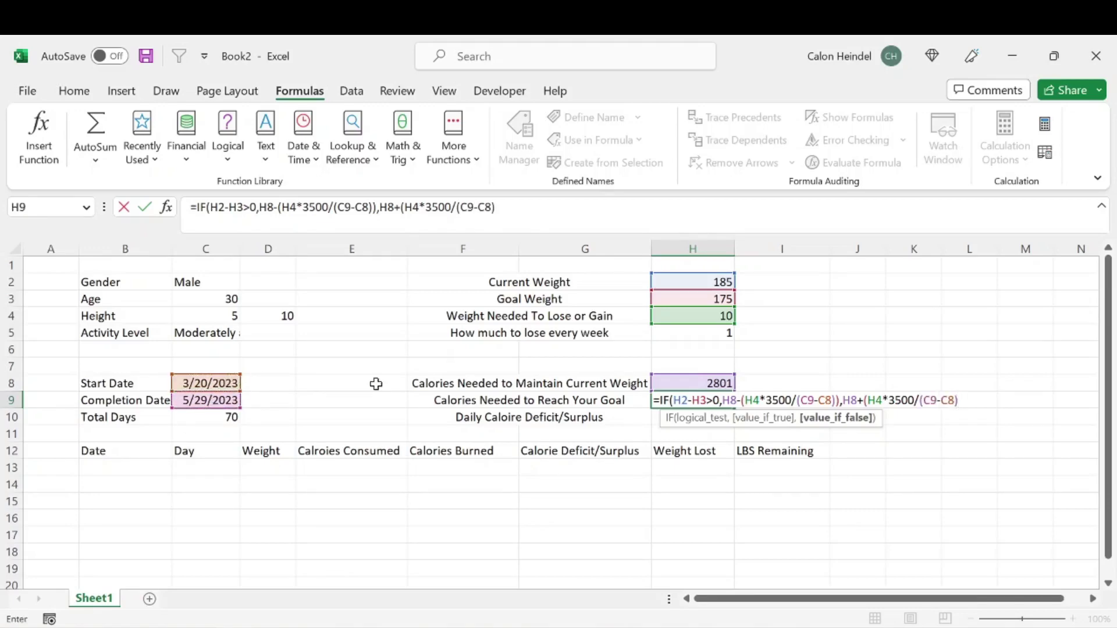
key(Return)
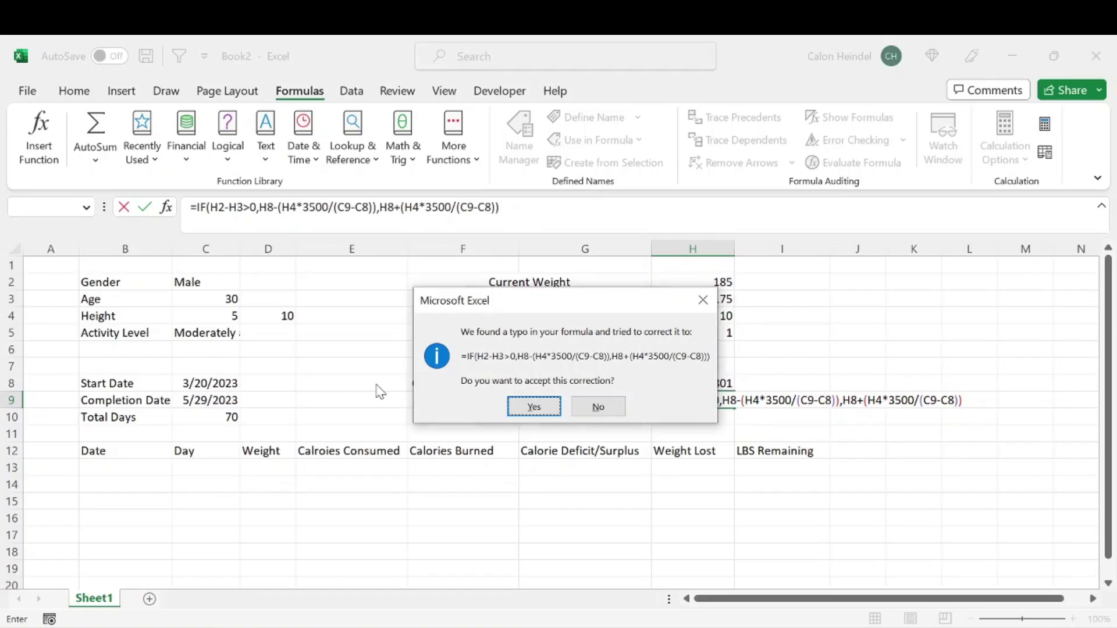
key(Return)
Format the goal calories in H9 as a Number without decimals and check it against the weekly loss in H5.
key(Up)
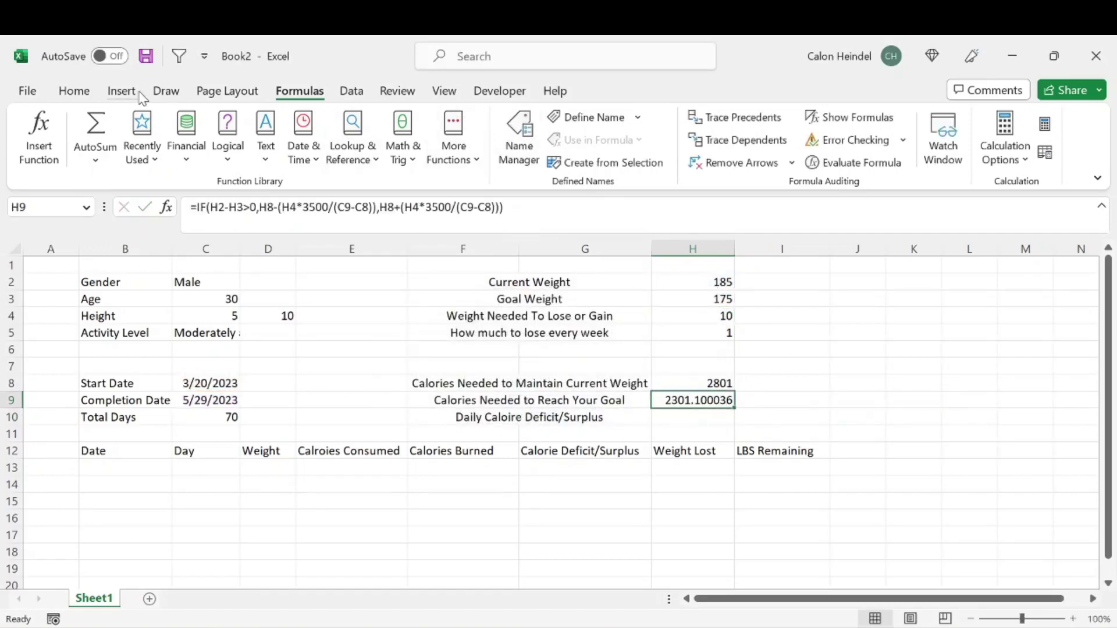
click(74, 91)
key(Right)
click(695, 393)
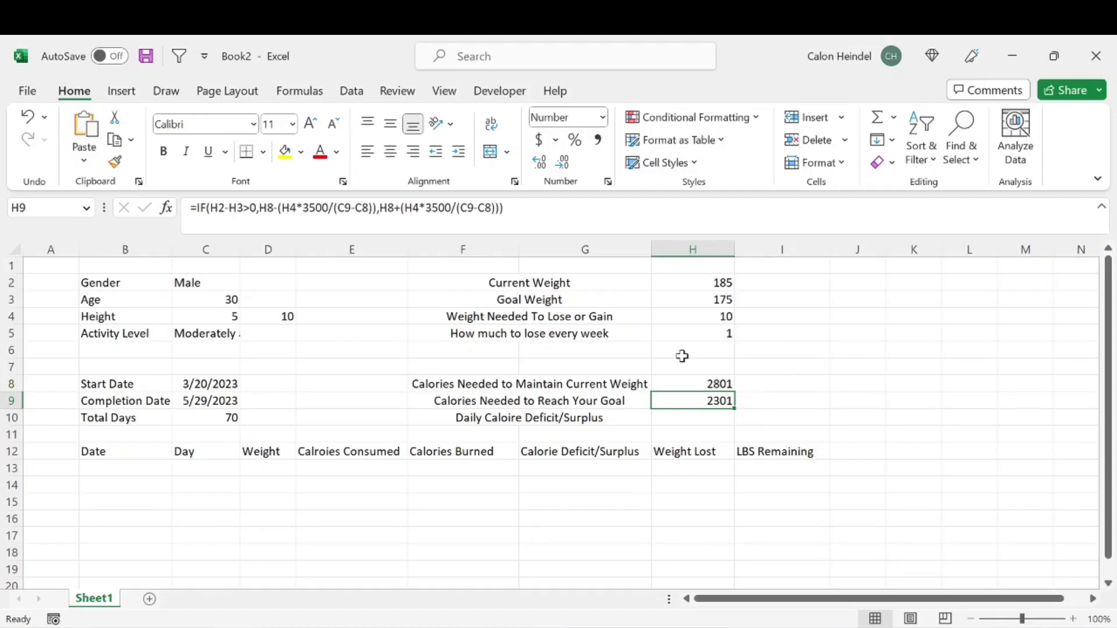
click(701, 330)
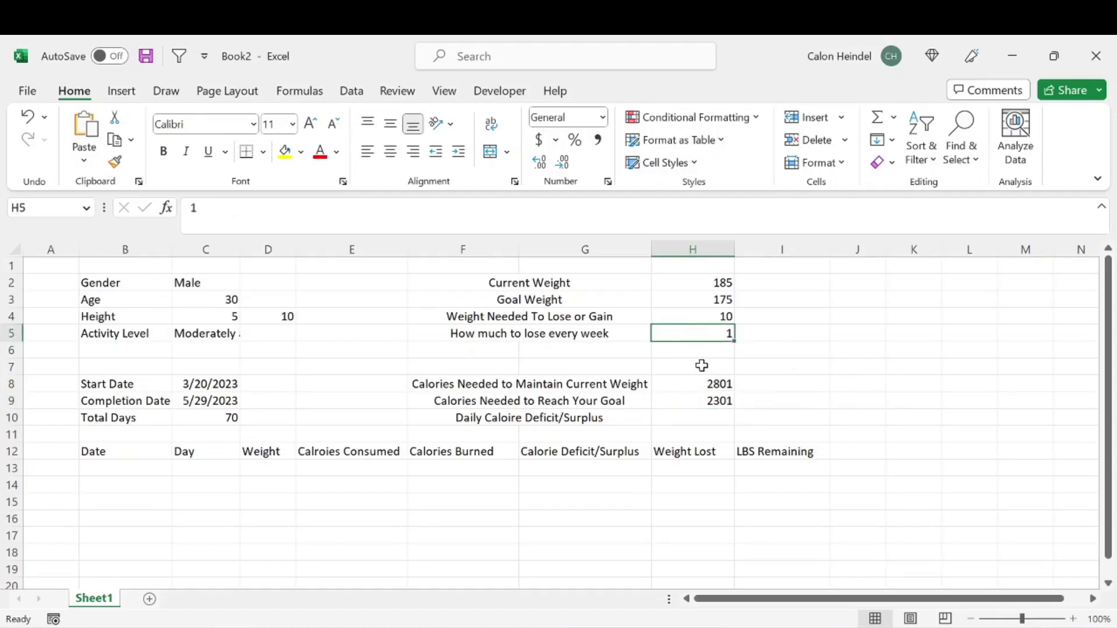
click(710, 402)
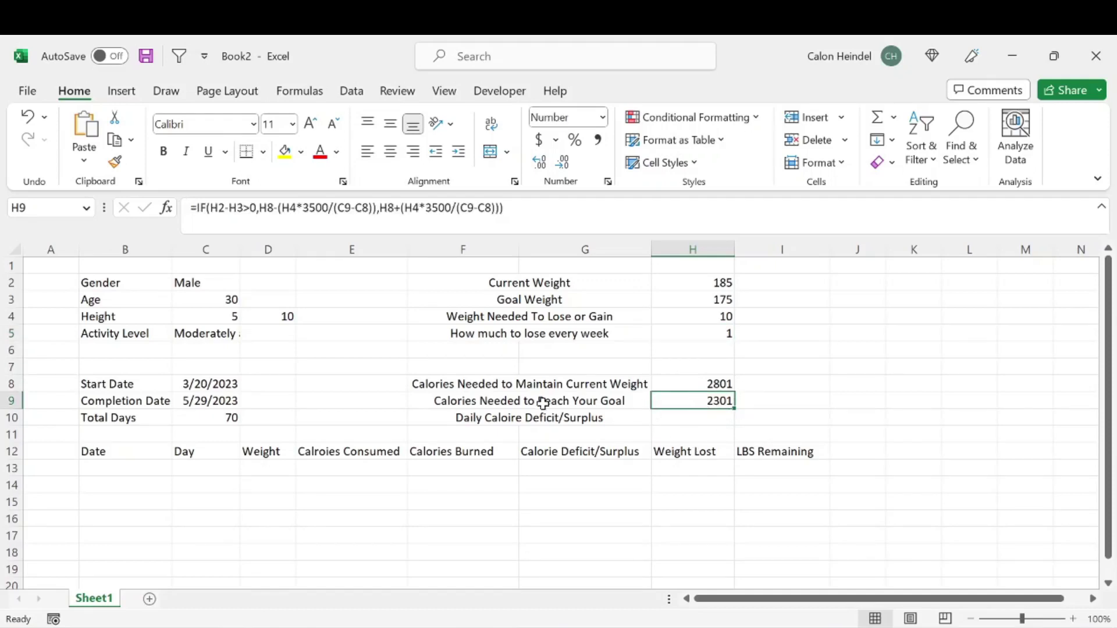
click(692, 417)
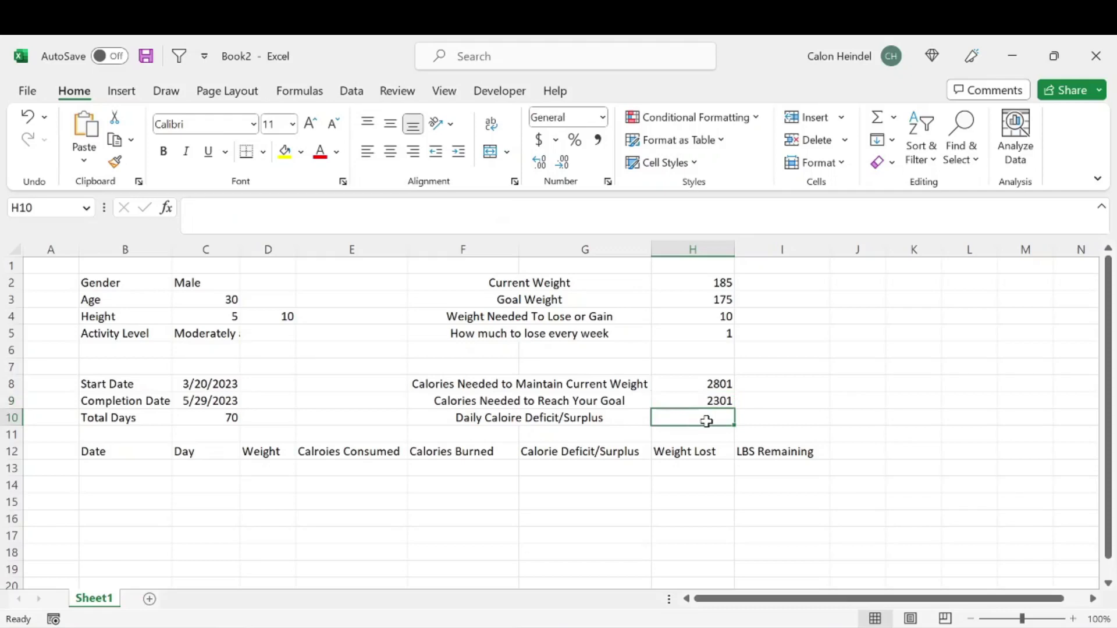
text(=if)
key(Tab)
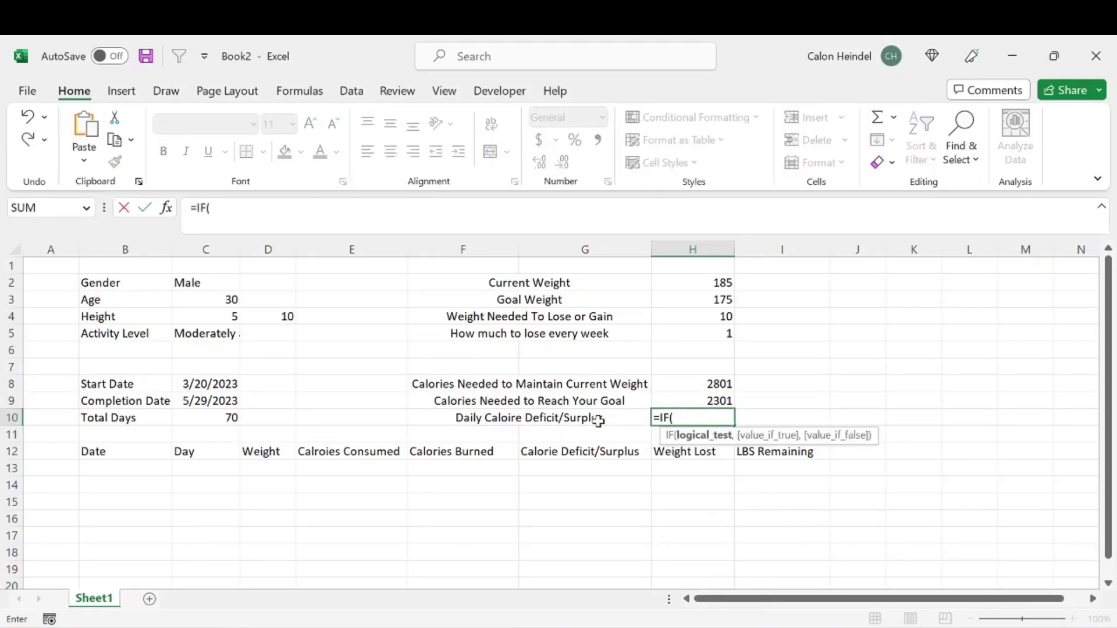
key(Escape)
Examine the IF formula behind the weight needed to lose or gain in H4.
click(700, 314)
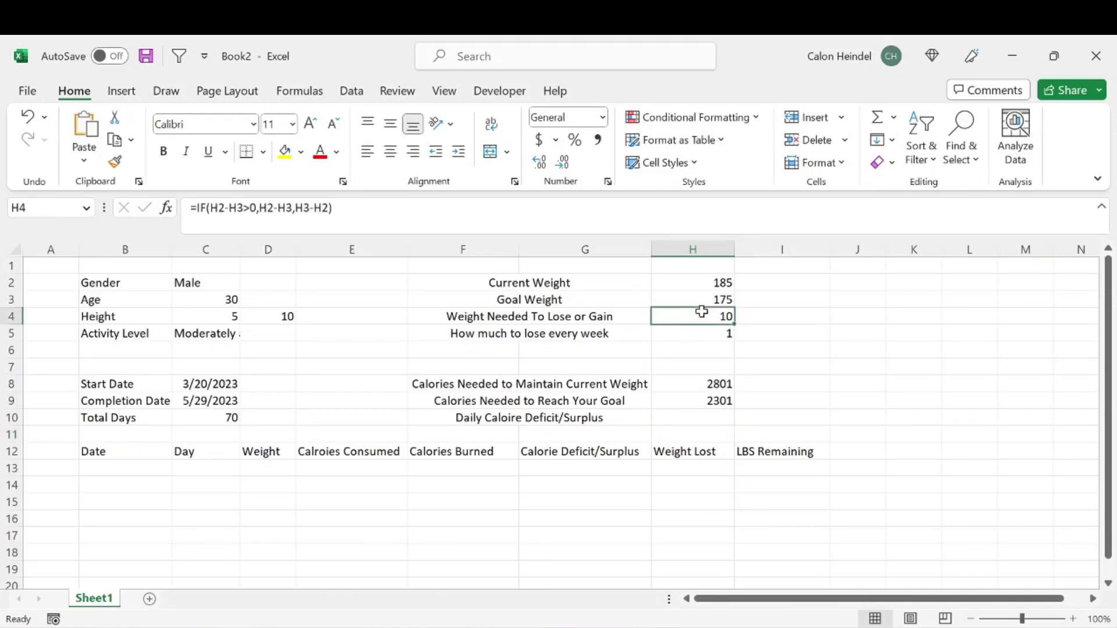
triple_click(261, 208)
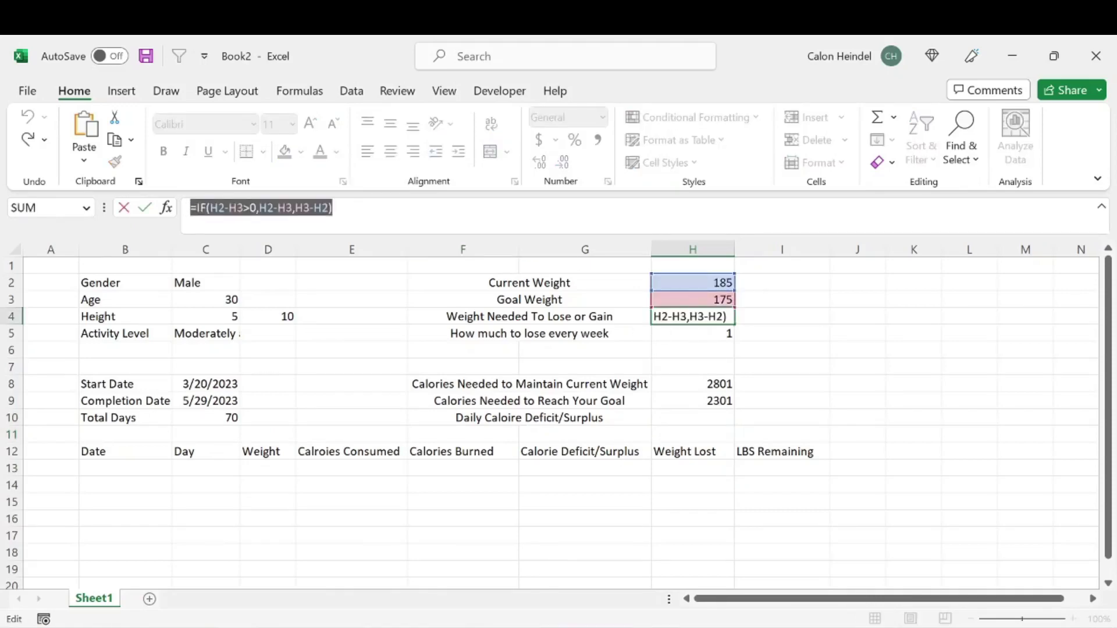
click(262, 207)
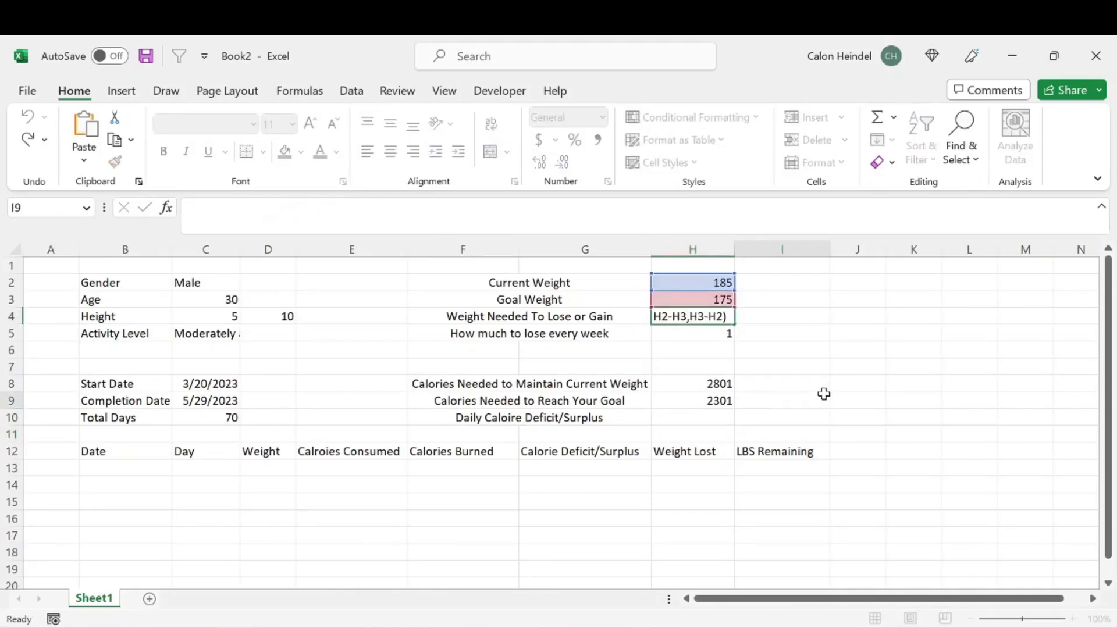
click(770, 401)
Start the daily calorie deficit/surplus formula in H10 with an IF testing H8-H9>0.
click(706, 418)
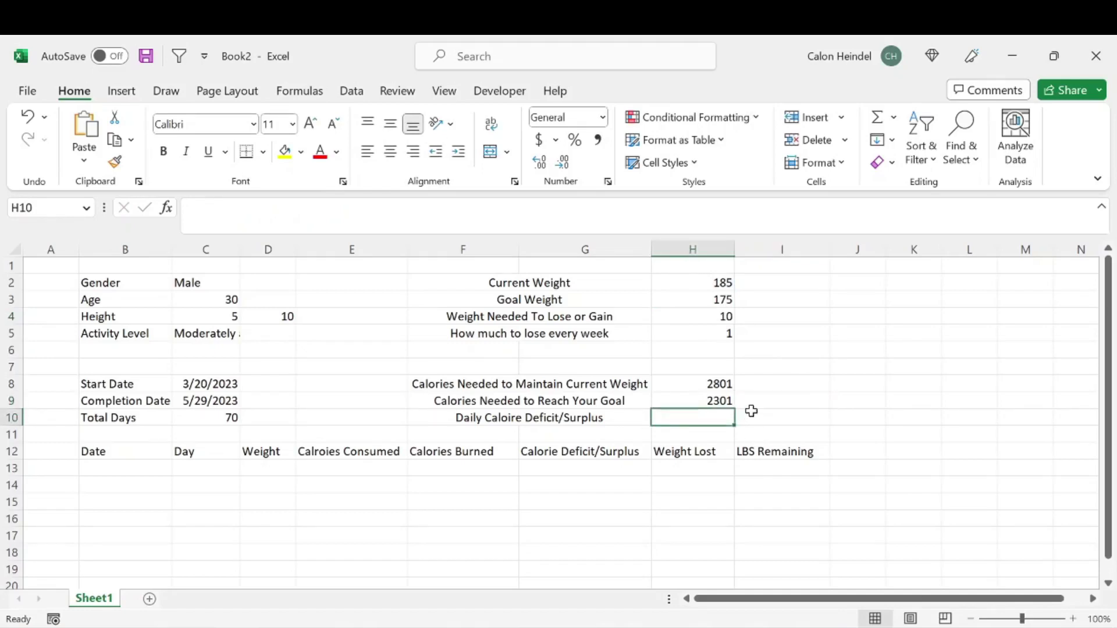
text(=IF()
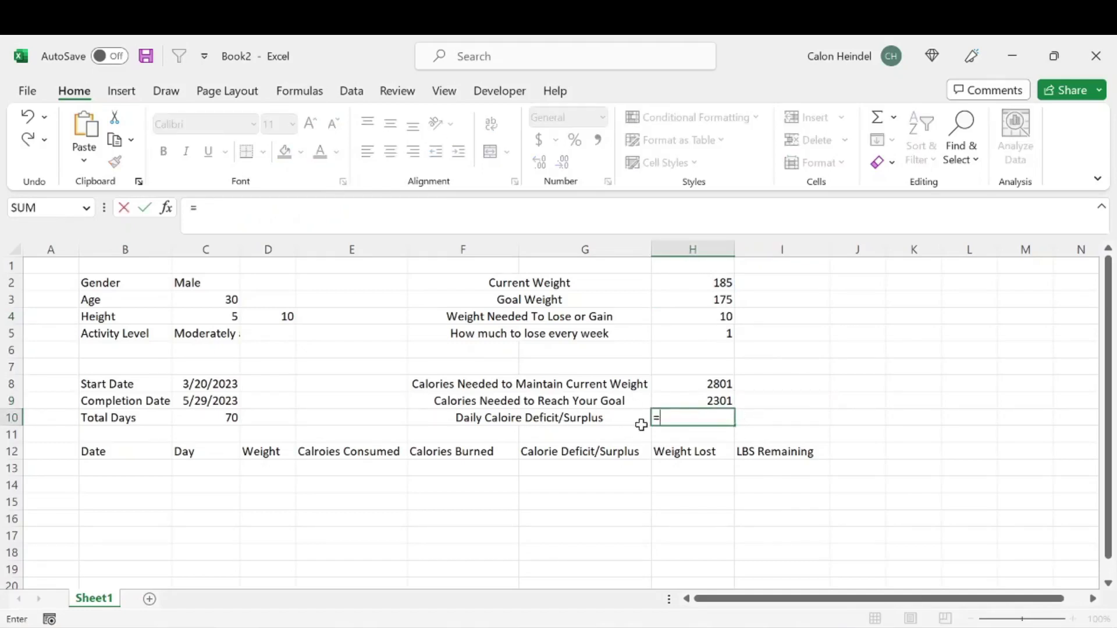
click(719, 385)
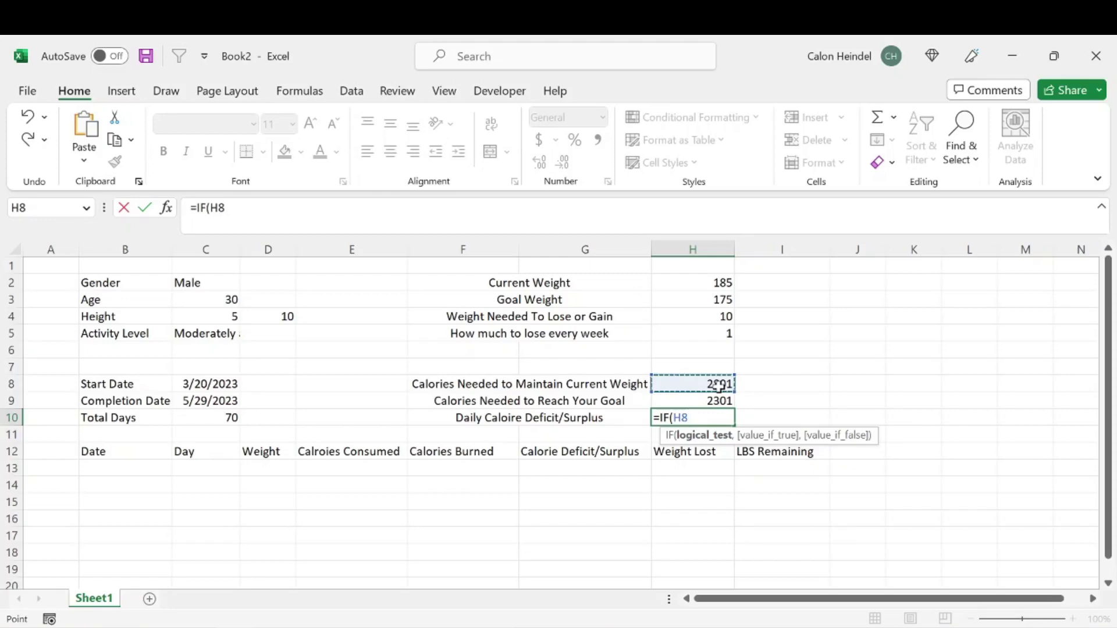
key(BackSpace)
key(BackSpace)
click(712, 385)
text(-)
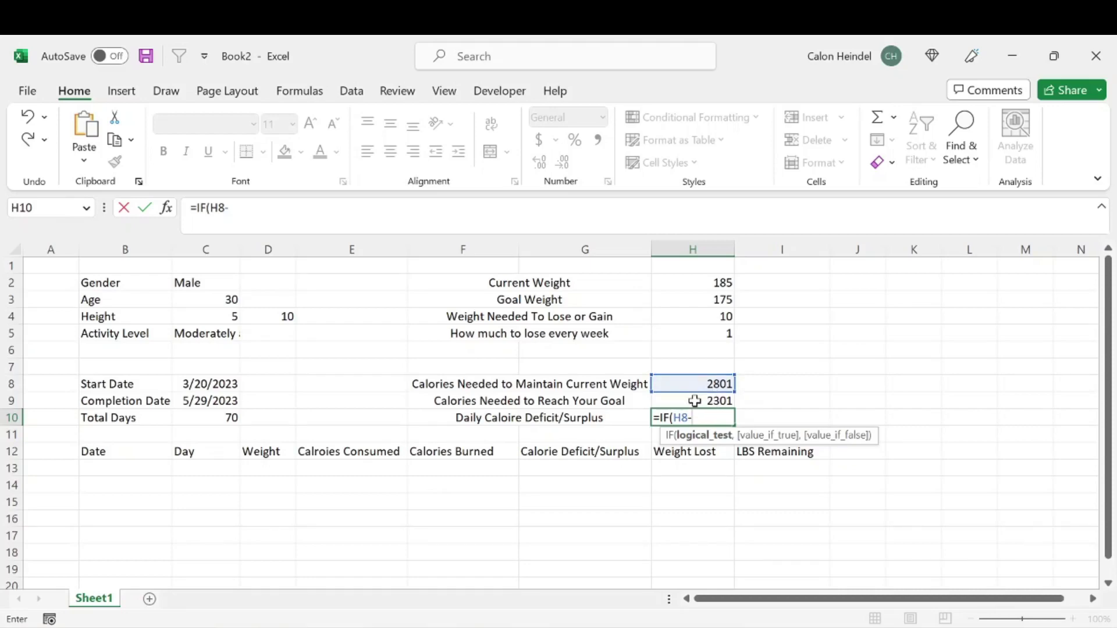
click(694, 401)
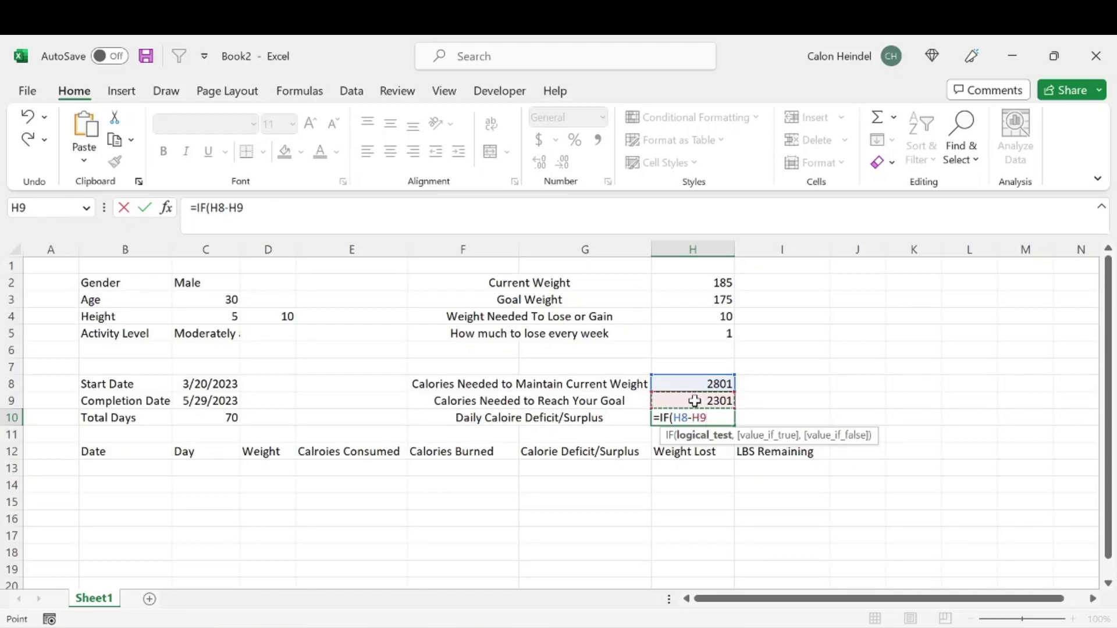
text(>0,)
Complete the H10 formula with H8-H9 if true and H9-H8 if false, and enter it.
click(698, 384)
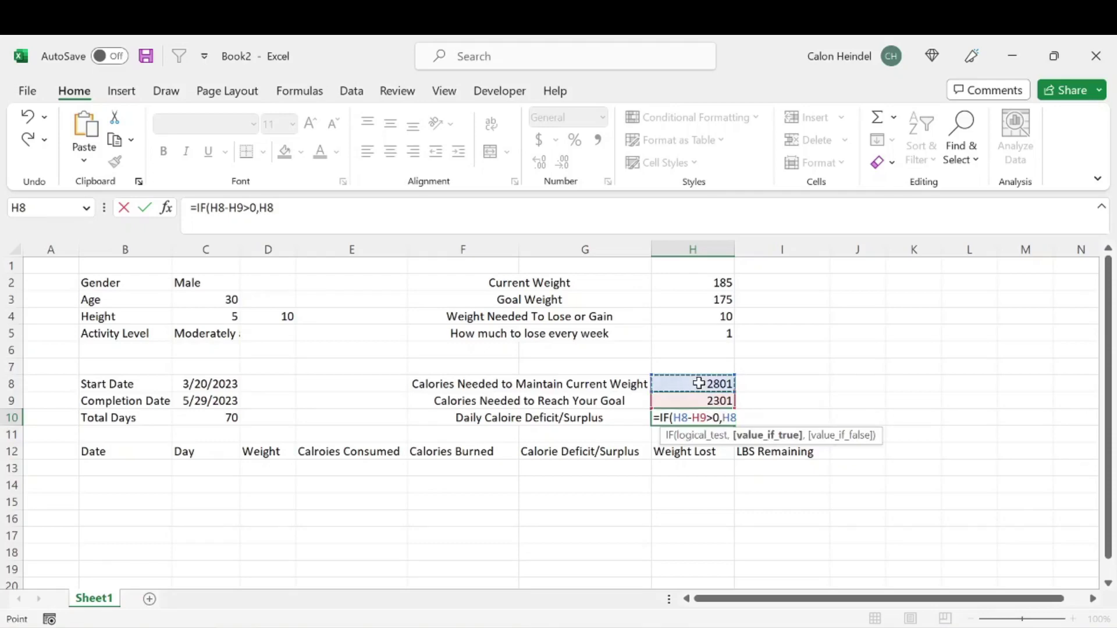
text(-)
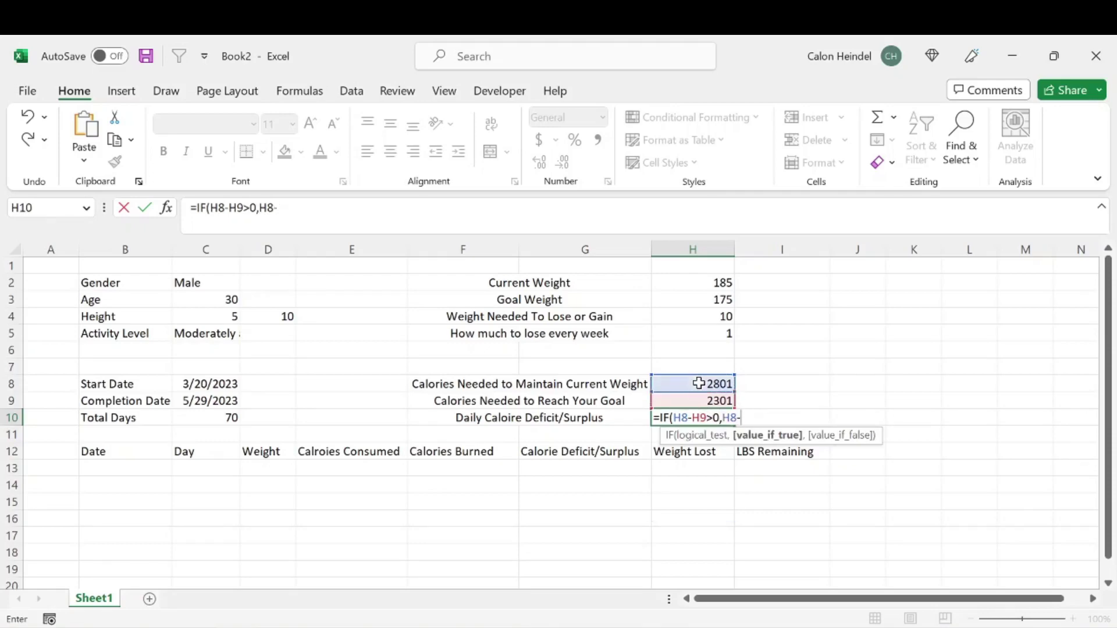
click(721, 406)
text(,)
click(718, 403)
text(-)
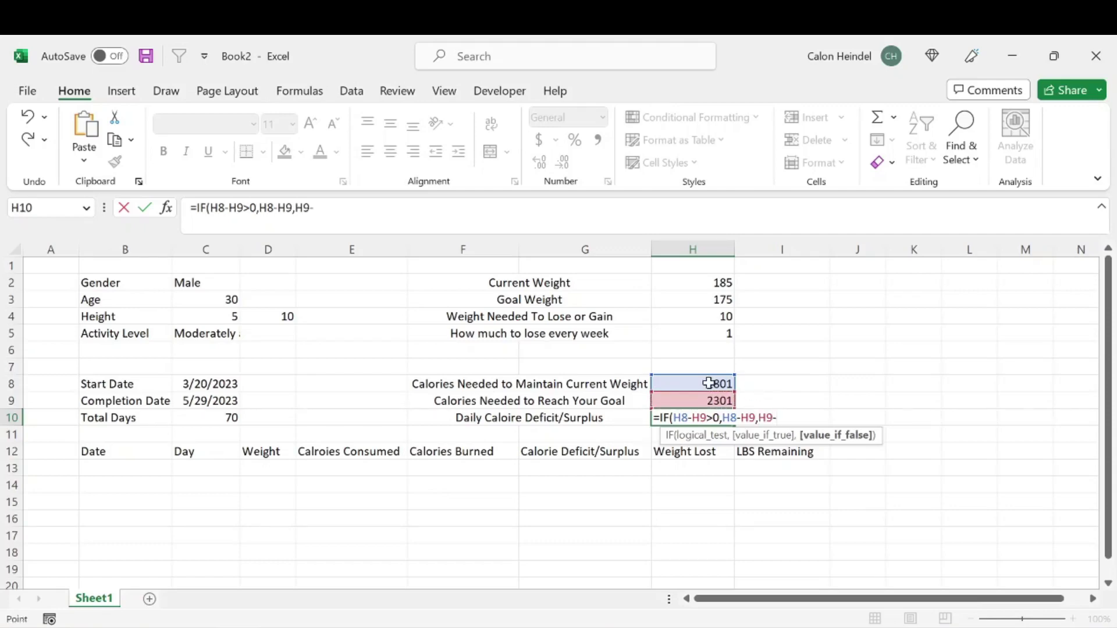
click(710, 381)
key(Return)
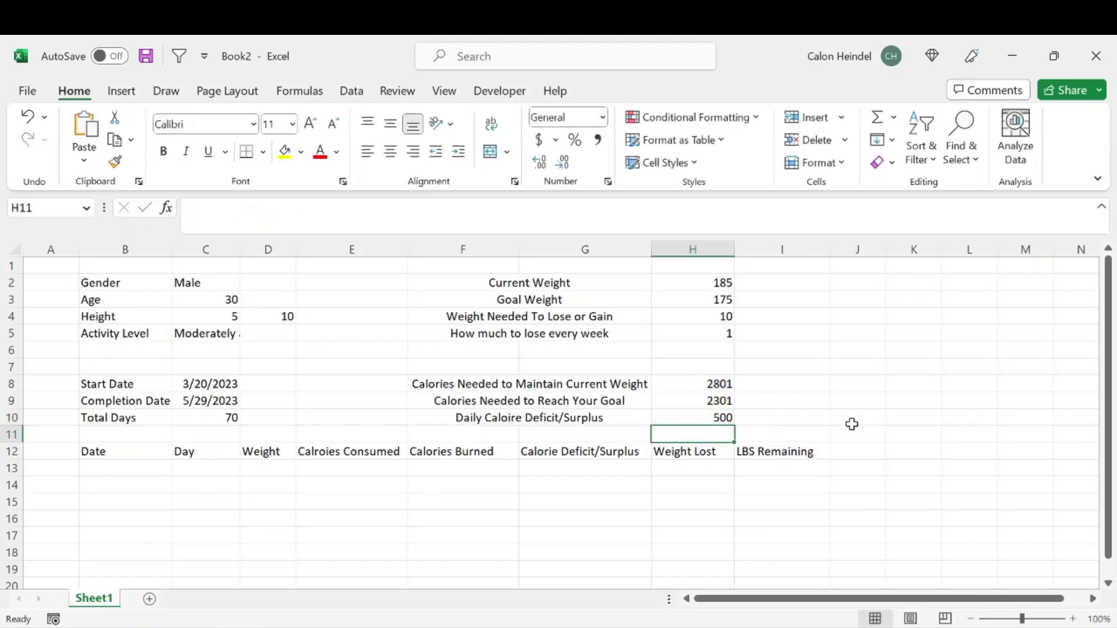
Review the deficit formula in H10, the weekly loss in H5 and the schedule area from B13 to column I.
click(704, 416)
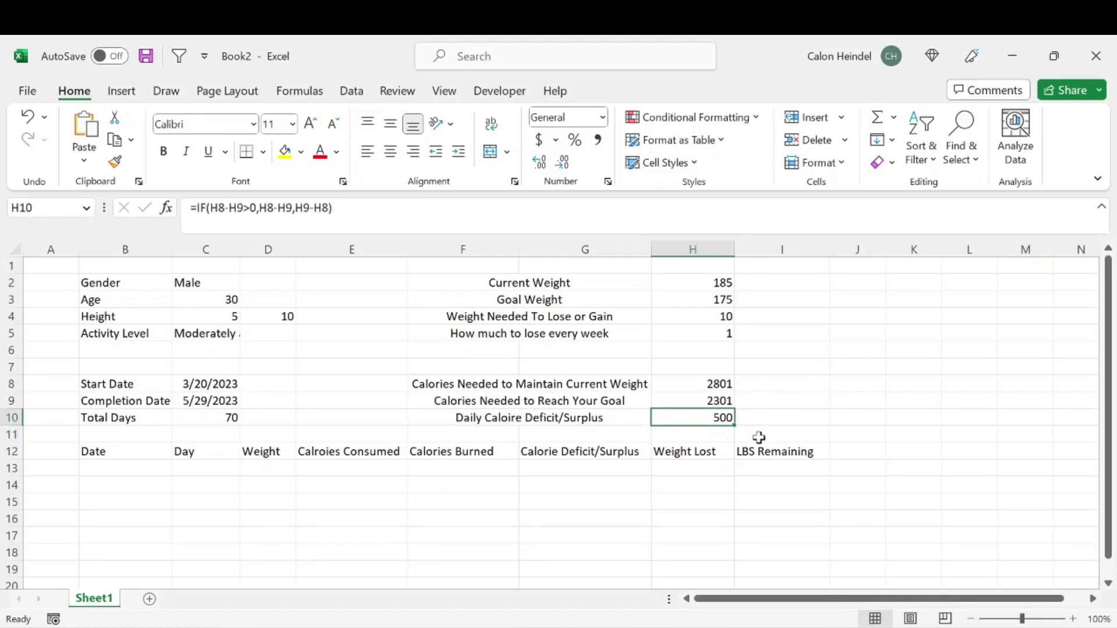
click(706, 337)
click(352, 582)
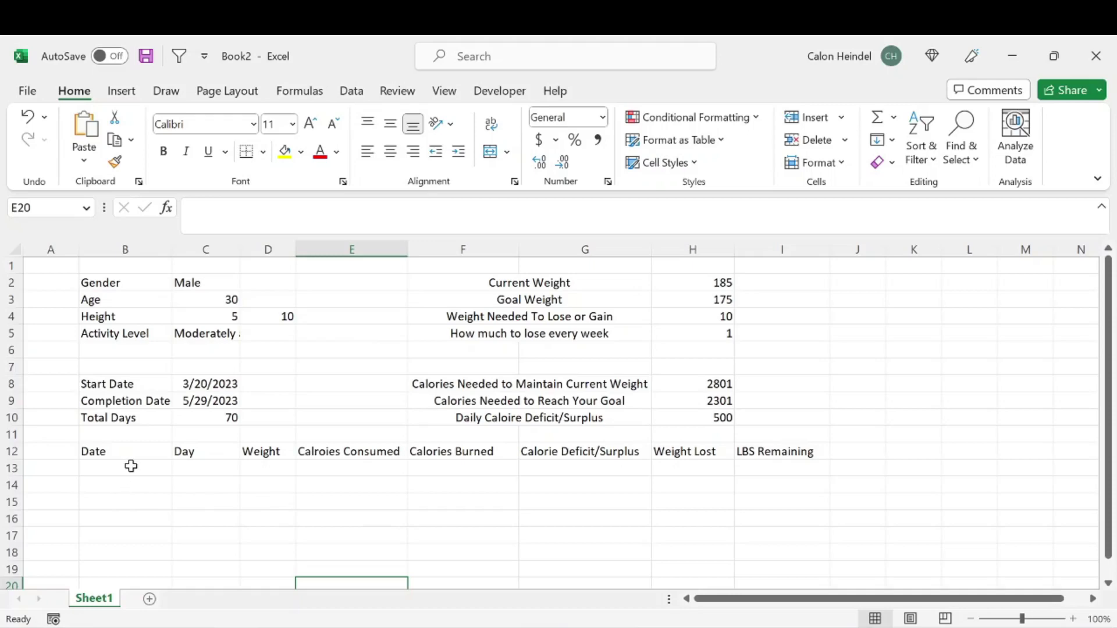
mouse_move(129, 465)
mouse_down()
mouse_move(748, 488)
mouse_move(788, 620)
mouse_move(832, 561)
mouse_up()
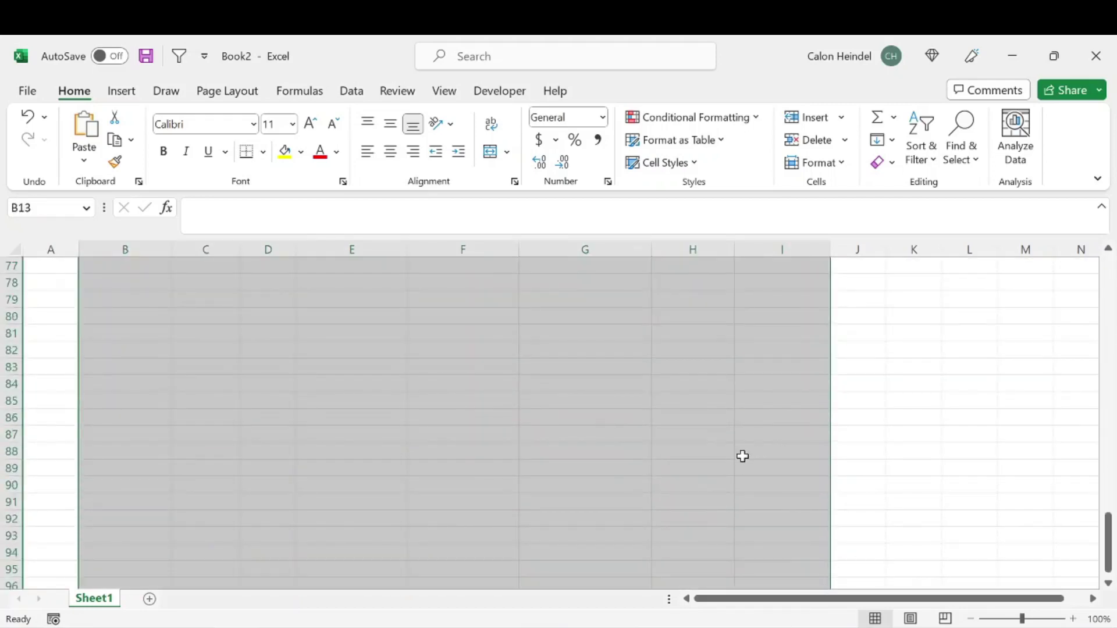
scroll(738, 463, up, 18)
drag(1108, 506, 1107, 305)
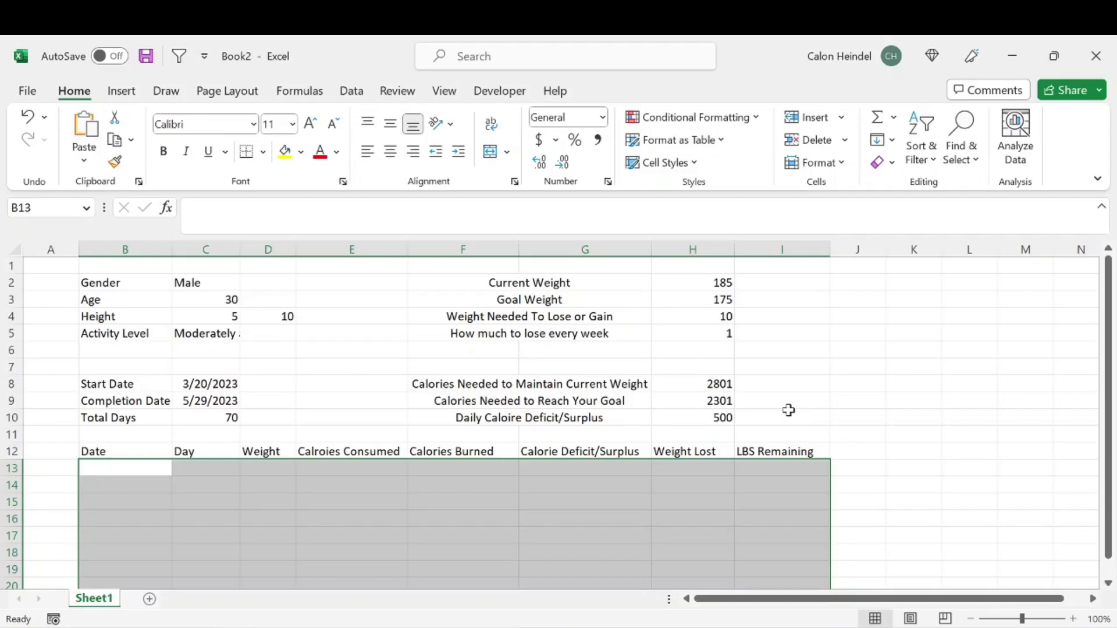
key(shift+BackSpace)
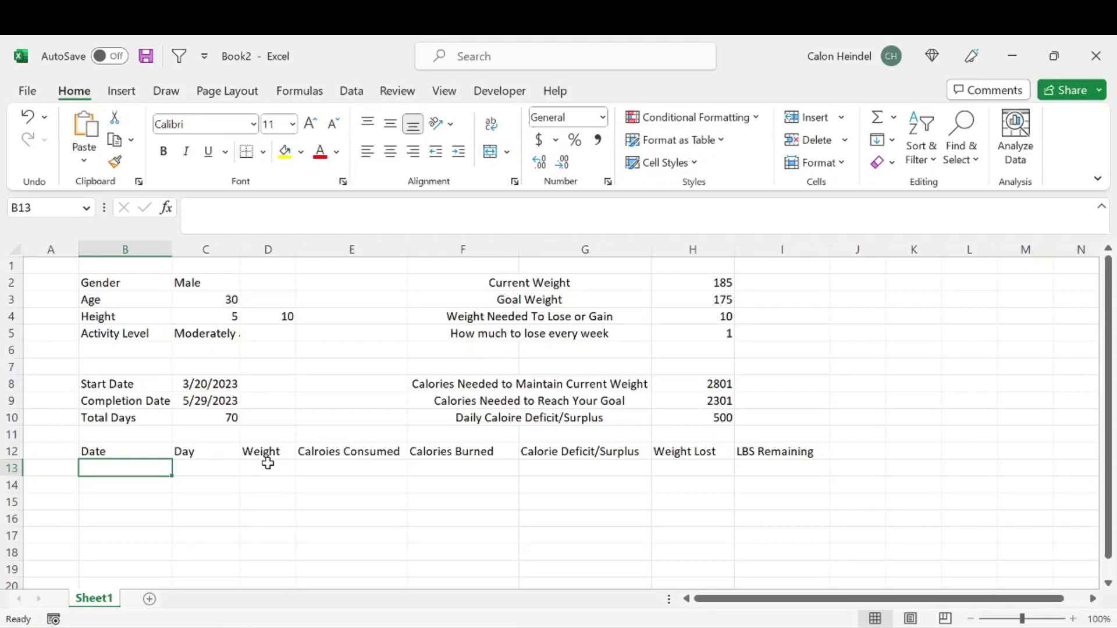
Link the first schedule date in B13 to the start date with =C8.
text(=)
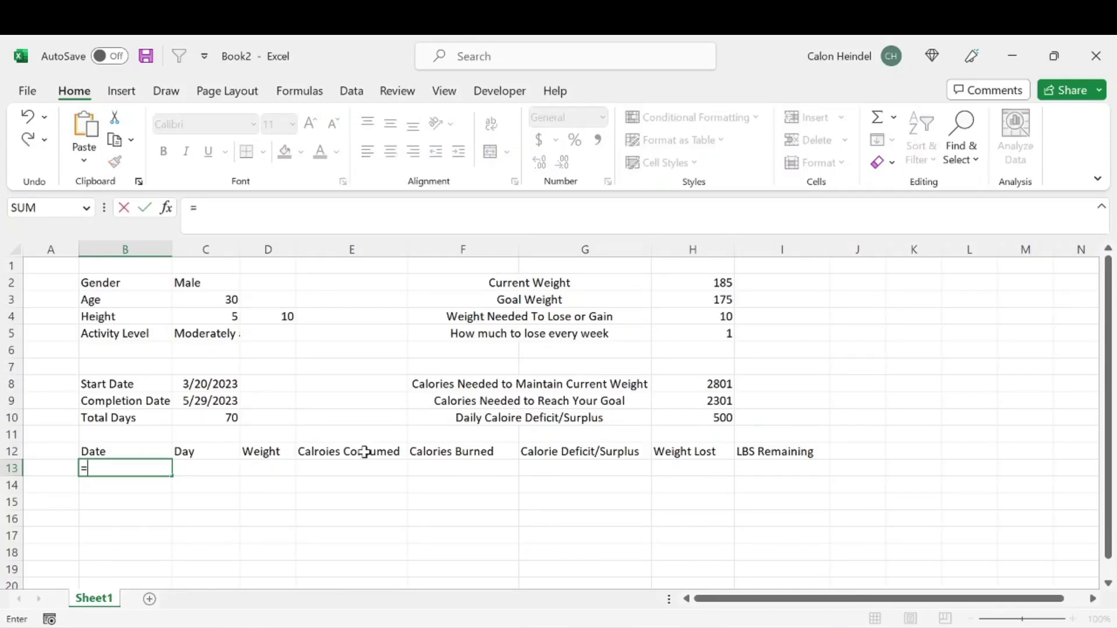
click(216, 387)
key(Return)
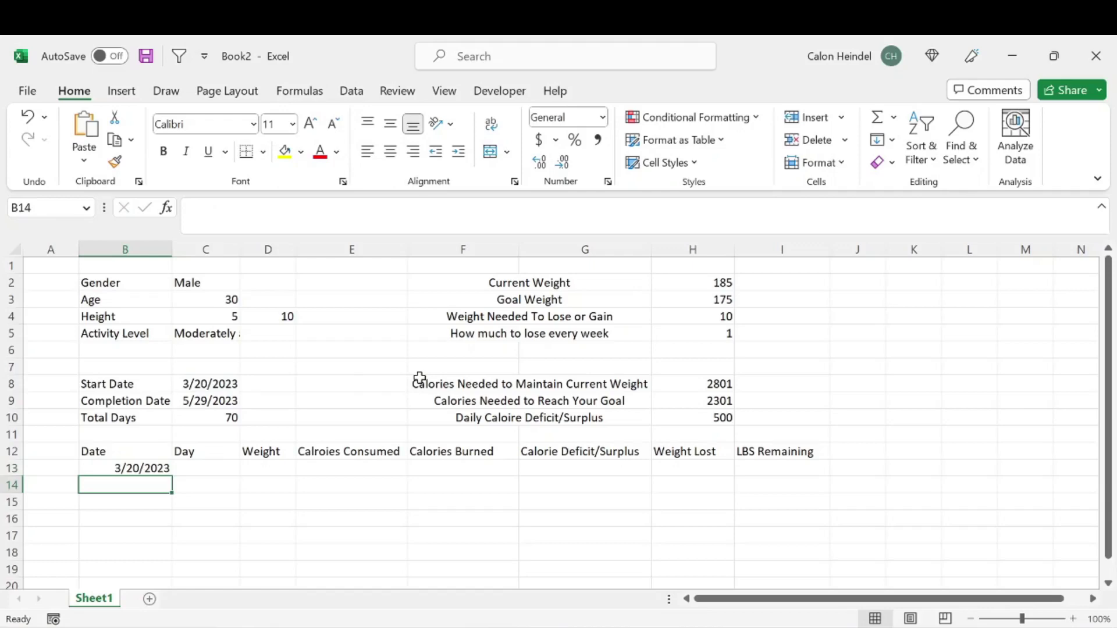
Check the completion date in C9 and the total days in C10 against the date cells still empty below B13.
drag(137, 485, 132, 541)
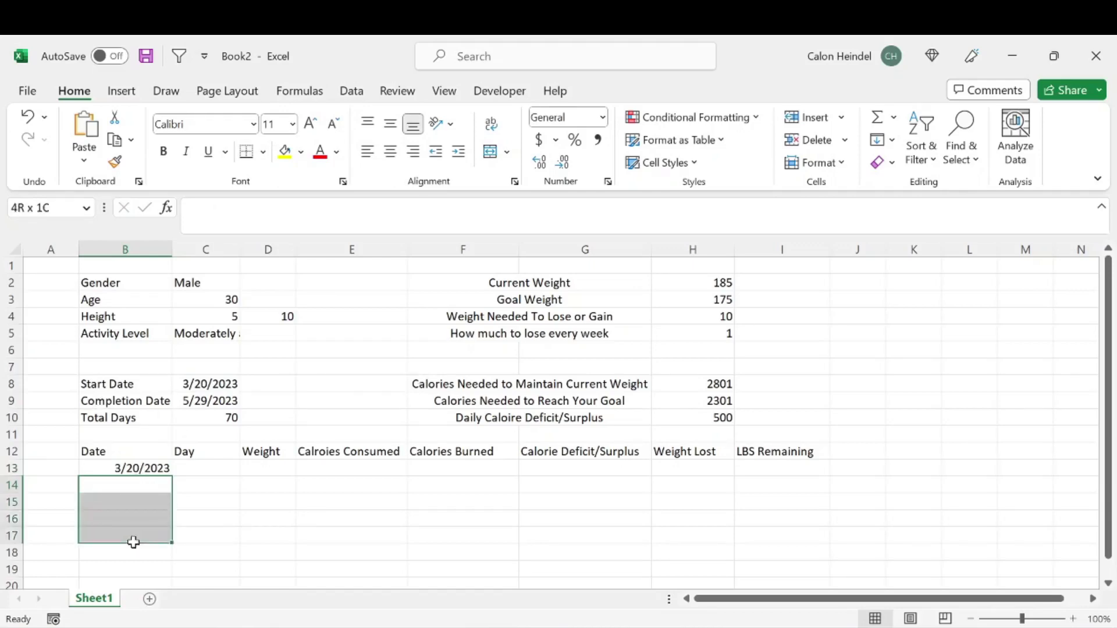
click(207, 407)
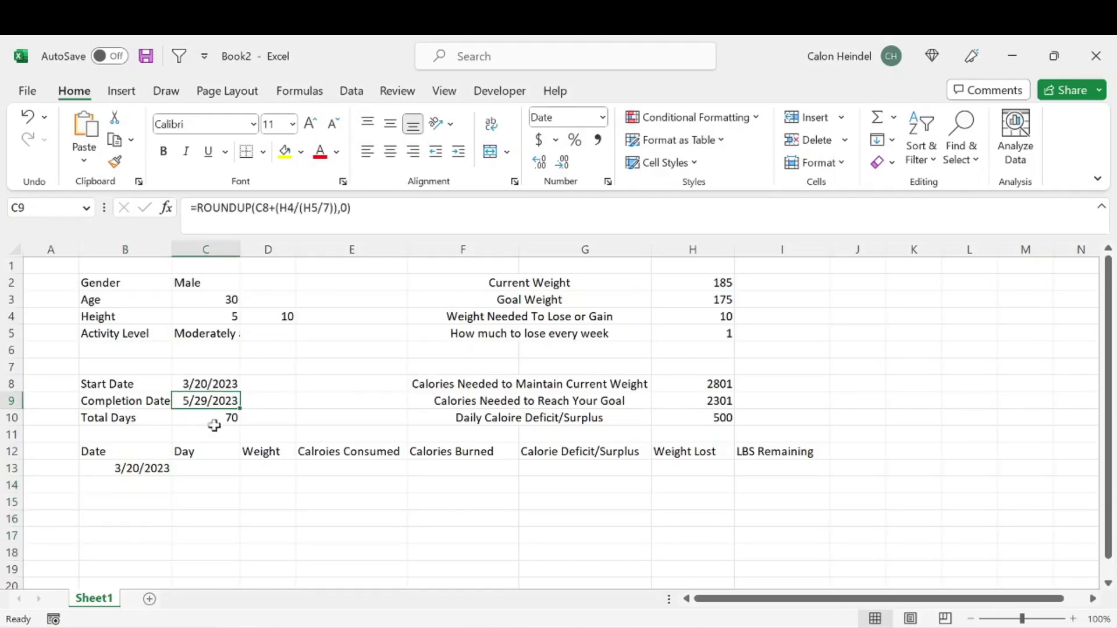
click(147, 483)
click(227, 420)
Start the next-date formula in B14 with an IFERROR around an IF testing B13=$C$9.
click(146, 487)
text(=)
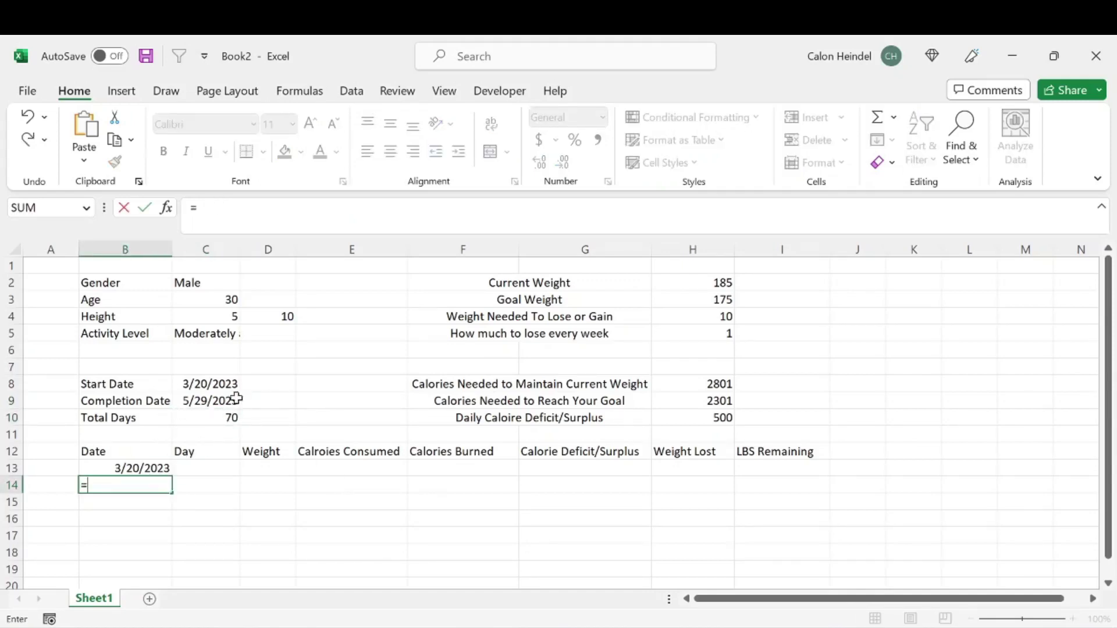
text(ifer)
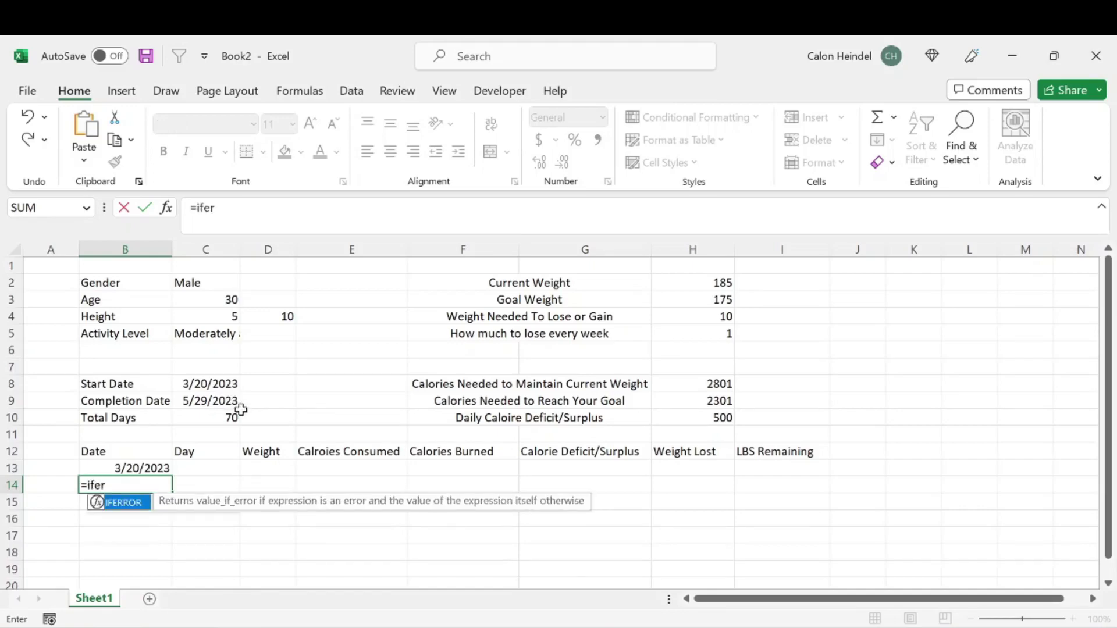
key(Tab)
text(if)
key(Tab)
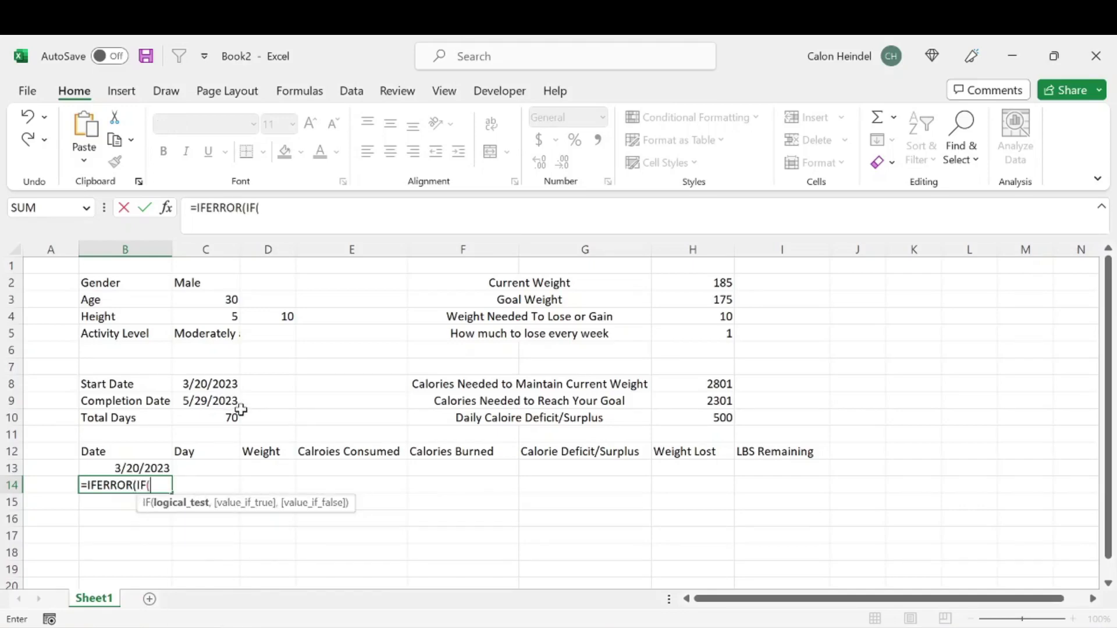
click(152, 469)
text(=)
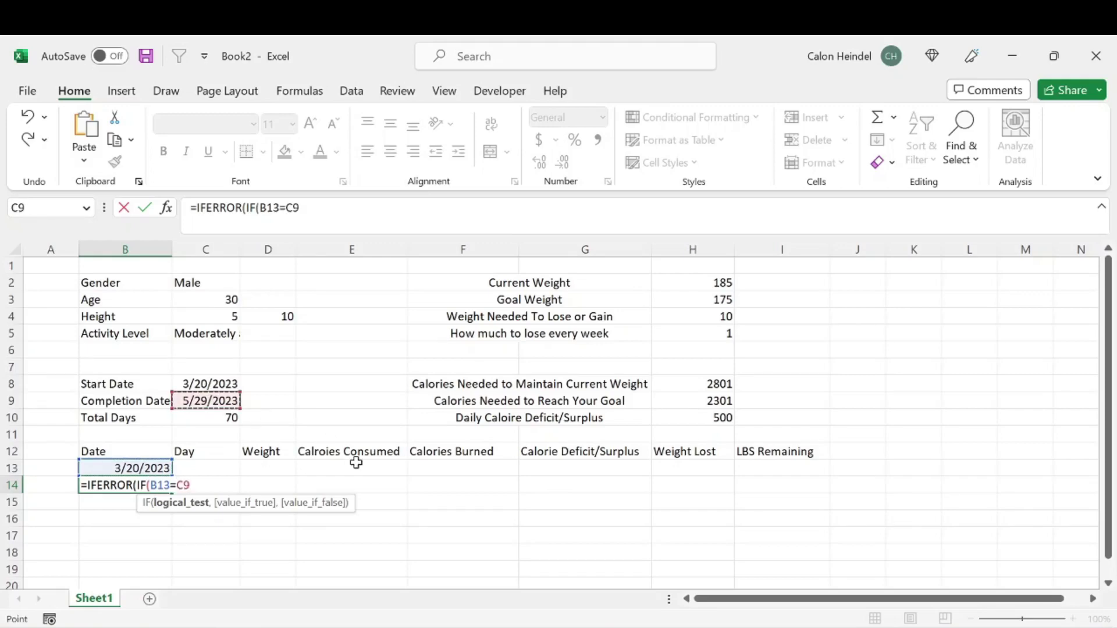
key(F4)
text(,)
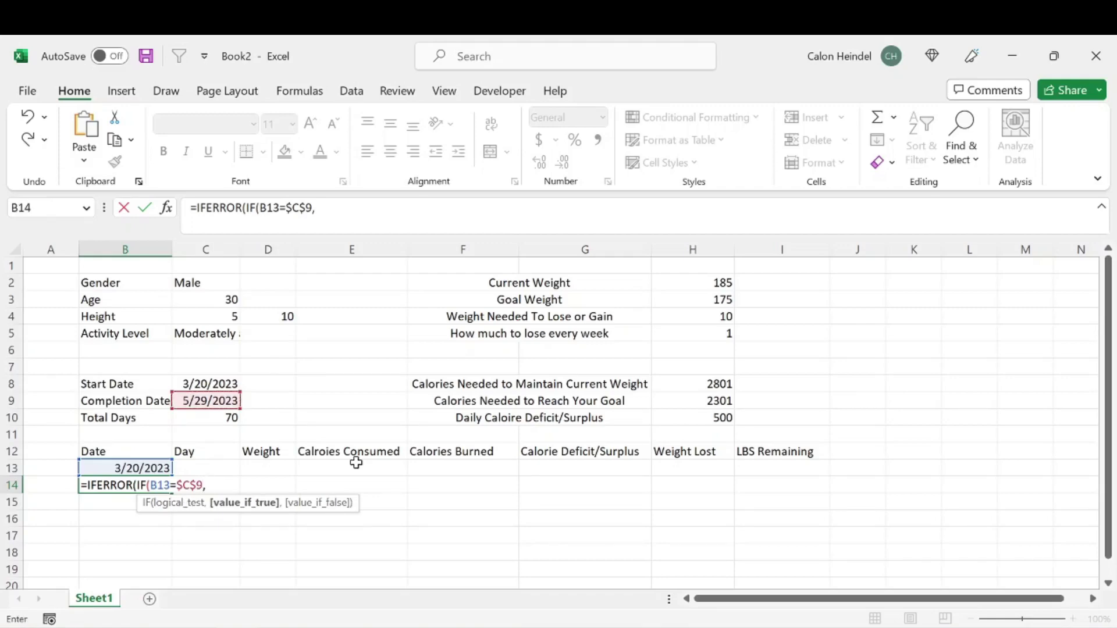
Complete the B14 formula with "" if true, B13+1 if false and "" on error, and enter it.
text("",)
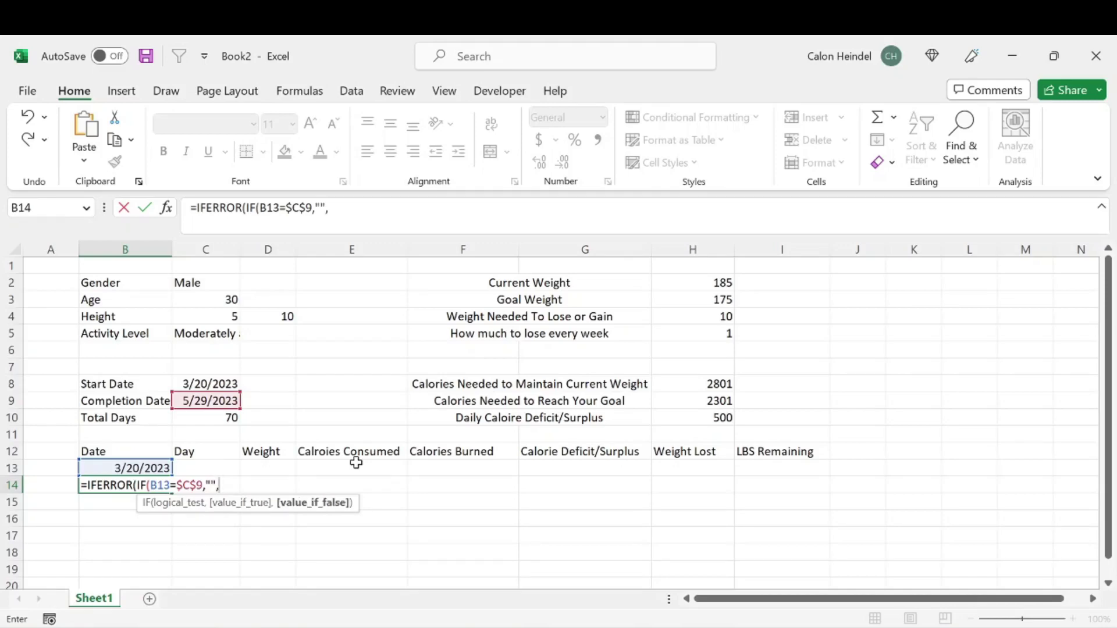
click(143, 469)
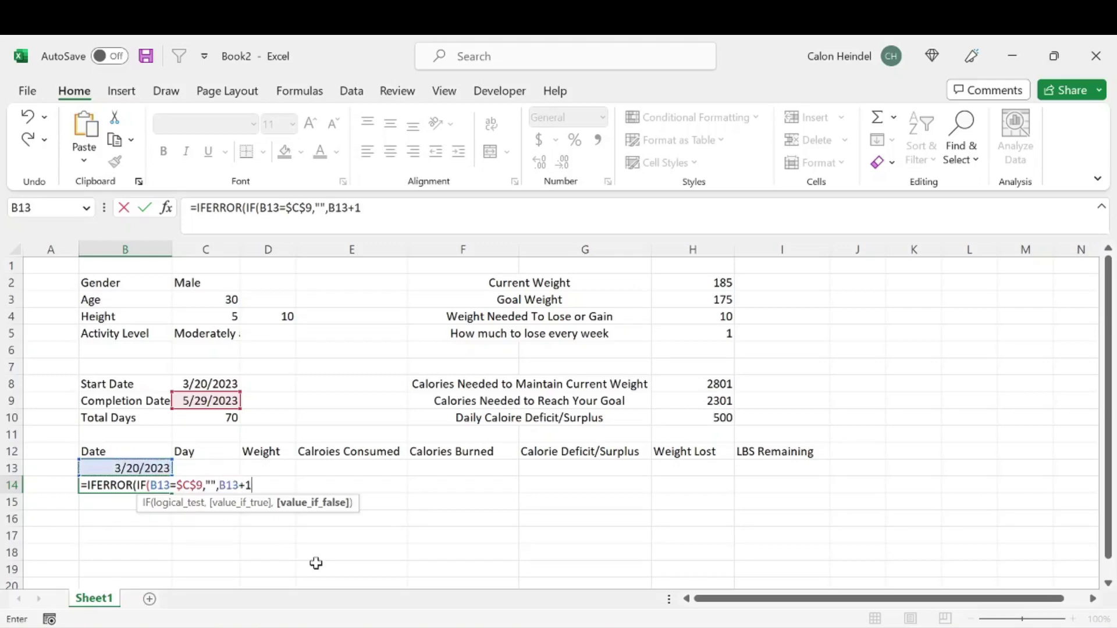
text(+1),)
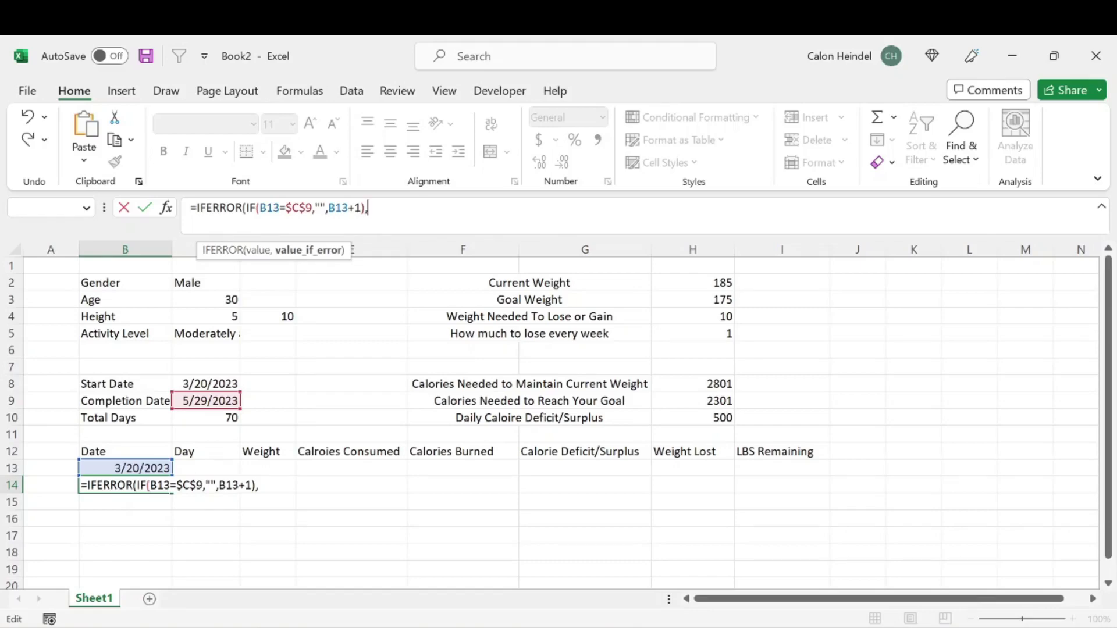
text(""))
key(Return)
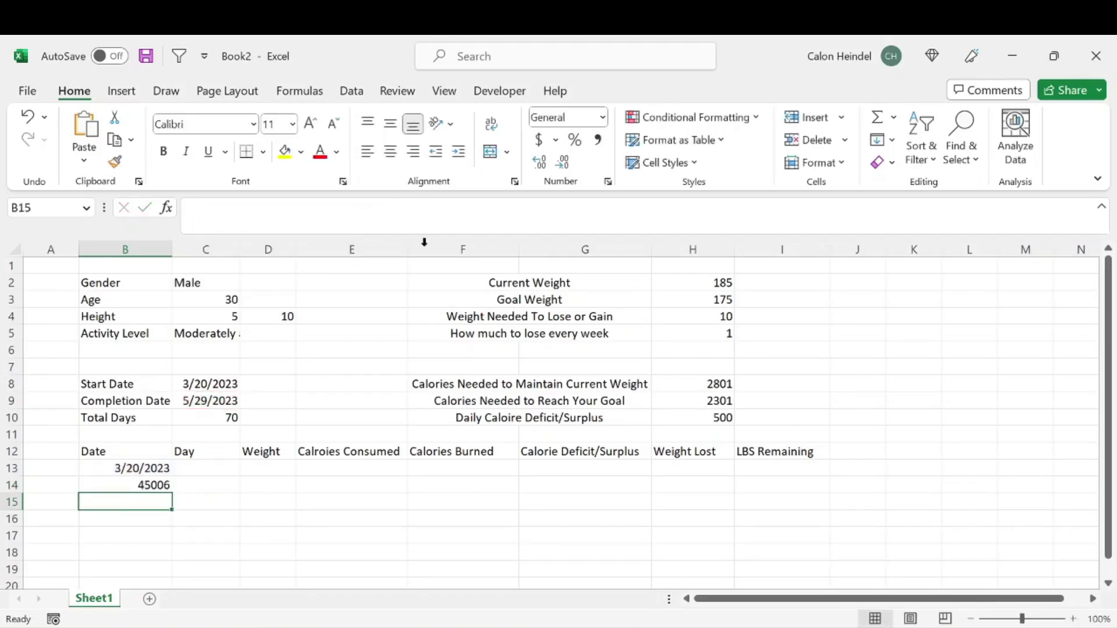
Format the whole of column B as Short Date.
scroll(349, 291, down, 2)
click(158, 384)
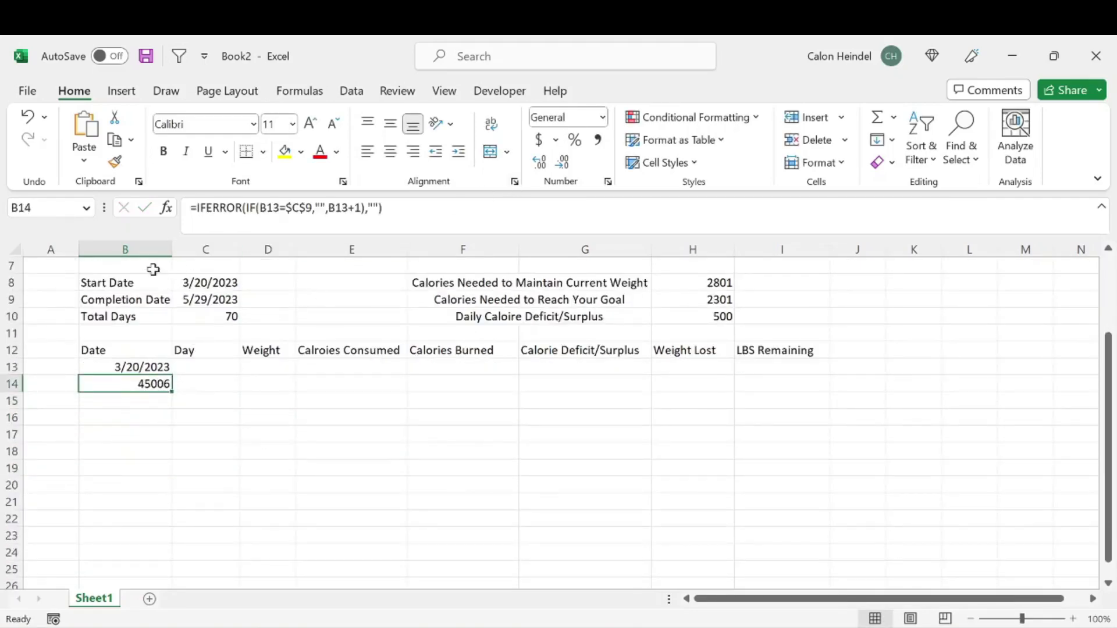
click(144, 250)
click(602, 117)
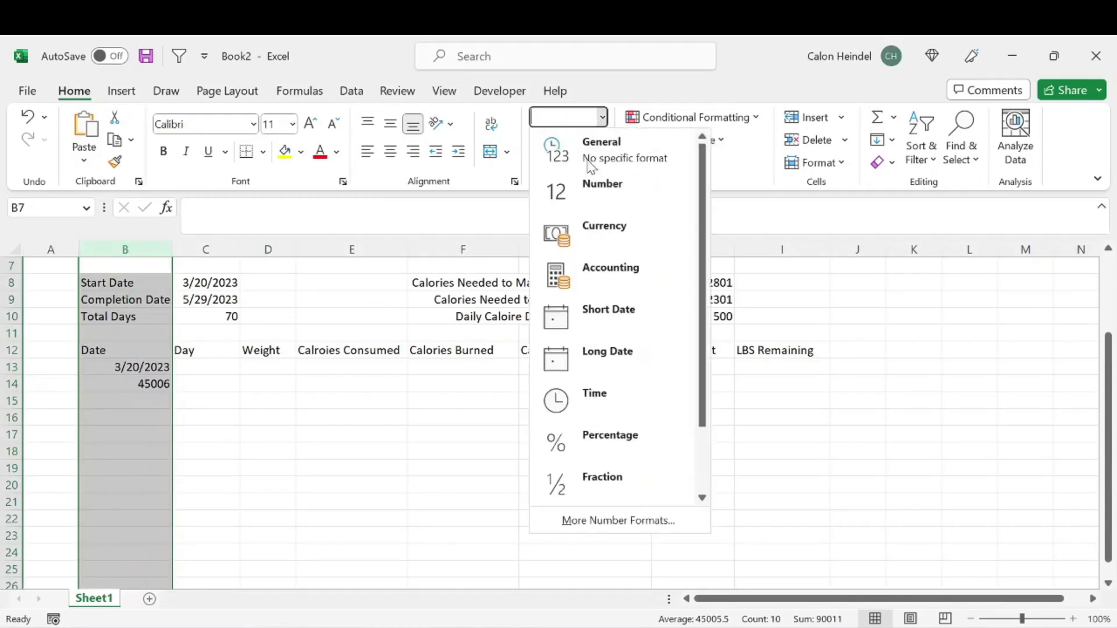
click(608, 314)
click(247, 404)
Fill the B14 date formula down column B to row 183.
click(157, 385)
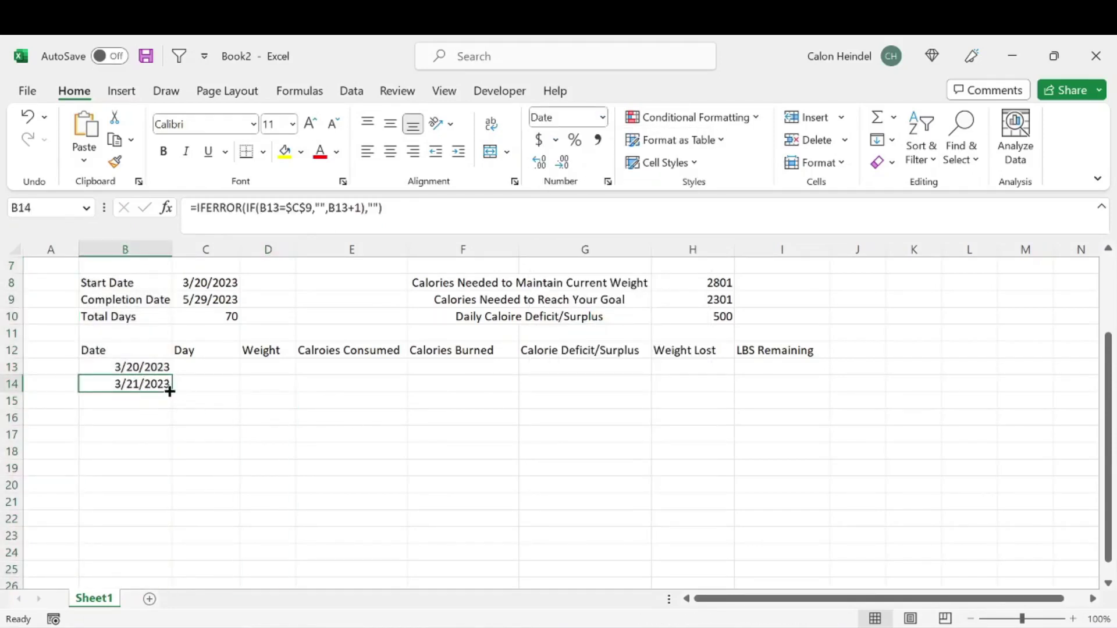
drag(172, 392, 249, 436)
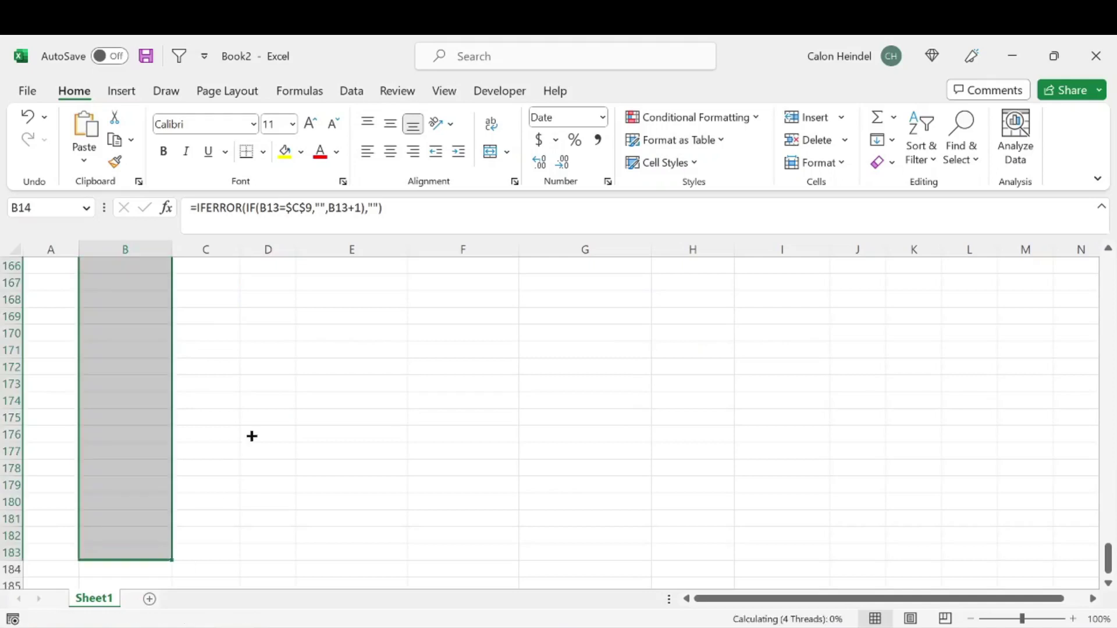
scroll(239, 384, up, 20)
Examine where the filled dates end around B83 and the formulas in the cells below it.
click(218, 353)
scroll(174, 360, up, 1)
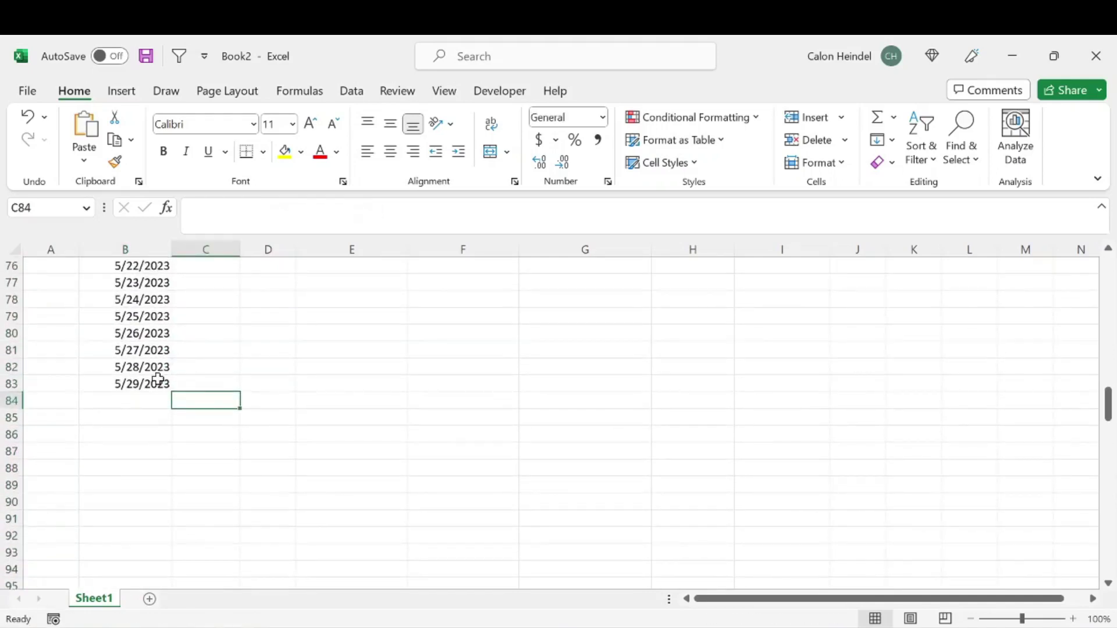
click(157, 381)
click(152, 400)
click(146, 418)
click(140, 434)
click(137, 468)
click(137, 506)
Examine the total days formula in C10 and compare the start date in C8 with the first schedule date in B13.
scroll(201, 405, up, 20)
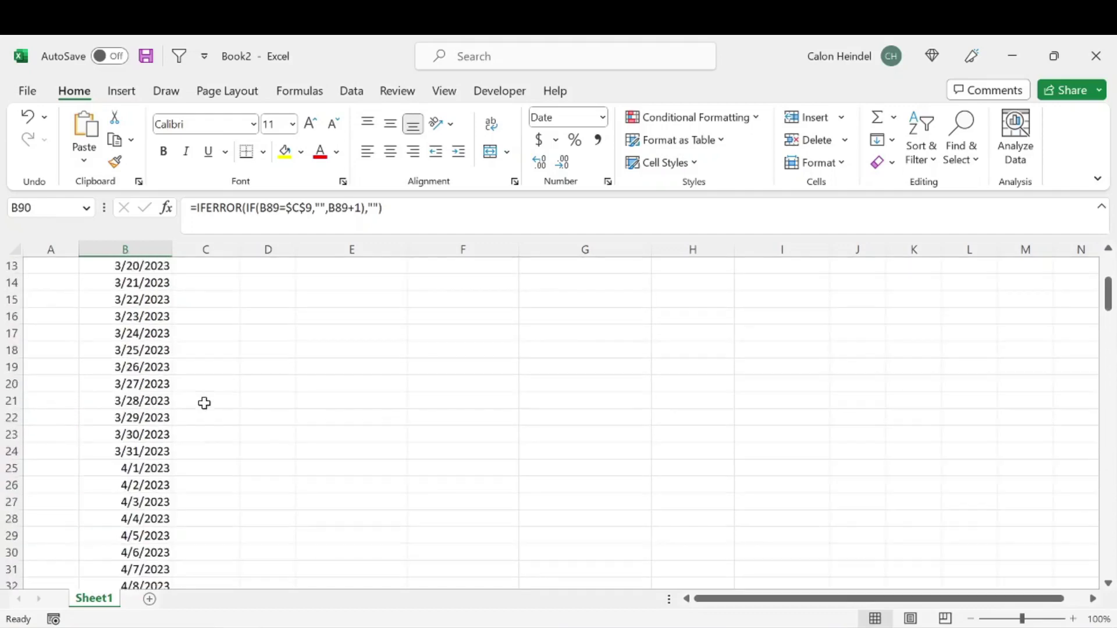
scroll(203, 402, up, 4)
click(230, 418)
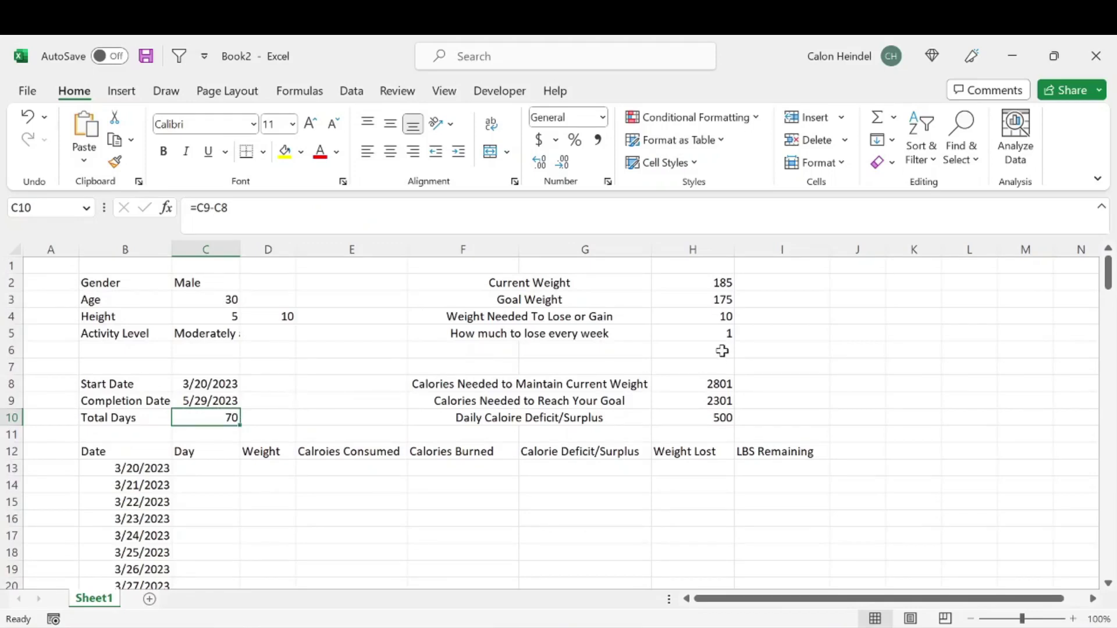
click(236, 386)
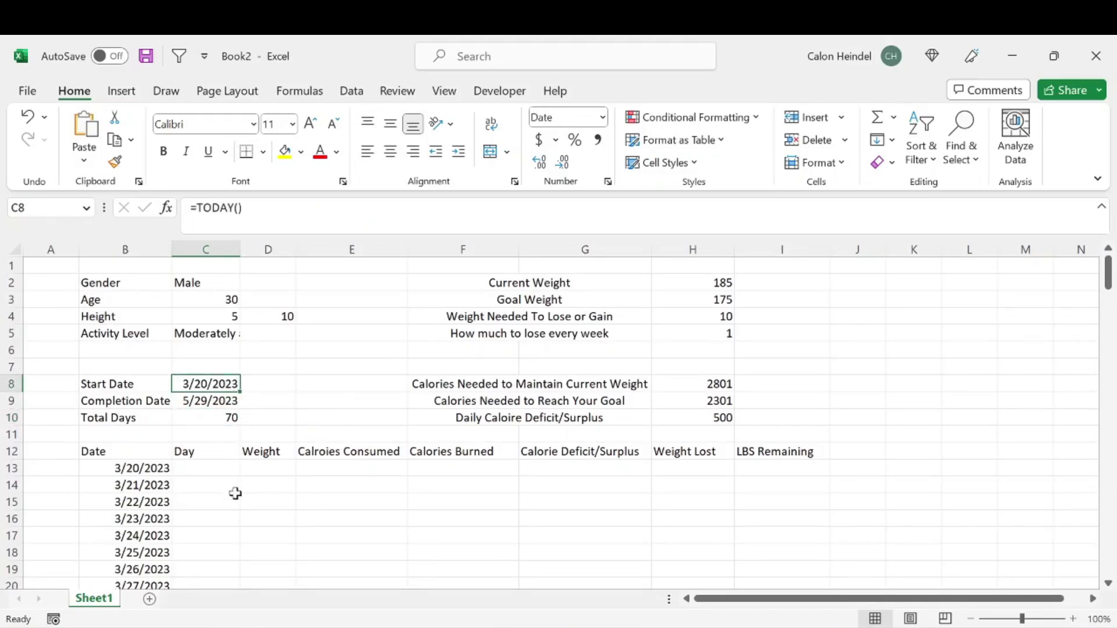
click(158, 466)
click(224, 385)
Enter day numbers 1 in C13 and 2 in C14 of the Day column.
double_click(205, 468)
text(1)
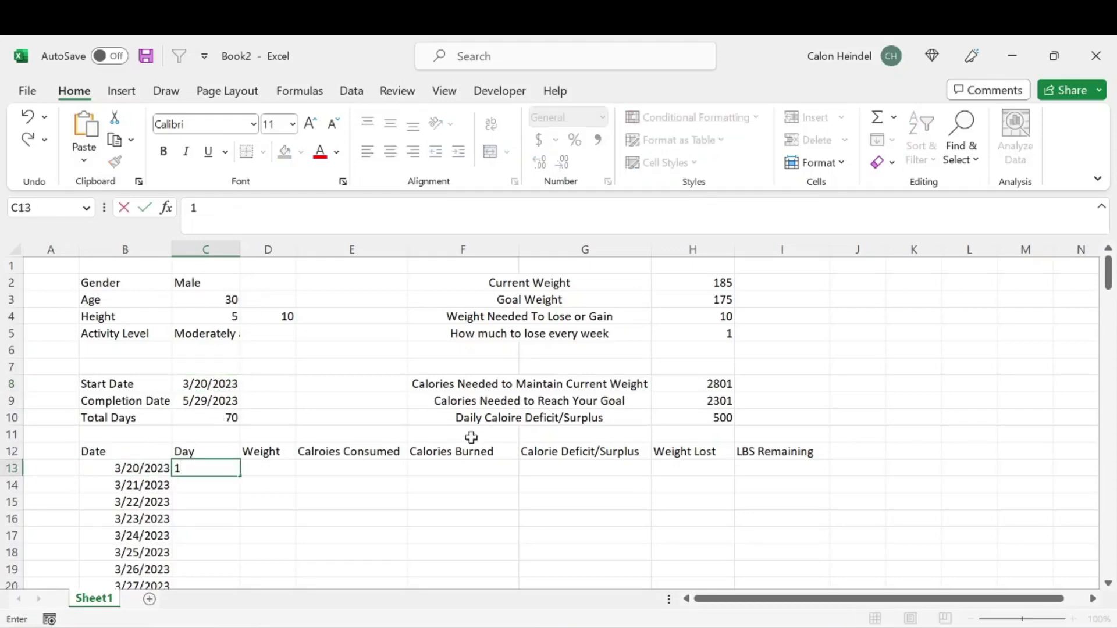
key(Return)
scroll(471, 438, down, 1)
text(2)
key(ctrl+Return)
Extend the day number series from C13:C14 down to C83, beside the last schedule date.
click(232, 416)
click(218, 433)
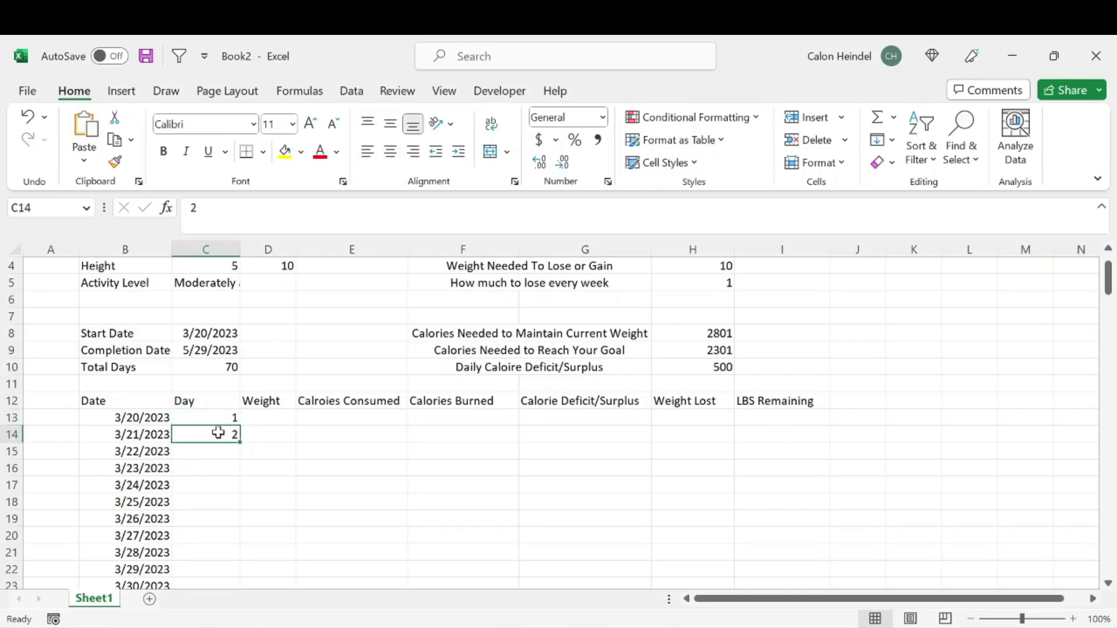
scroll(215, 518, down, 11)
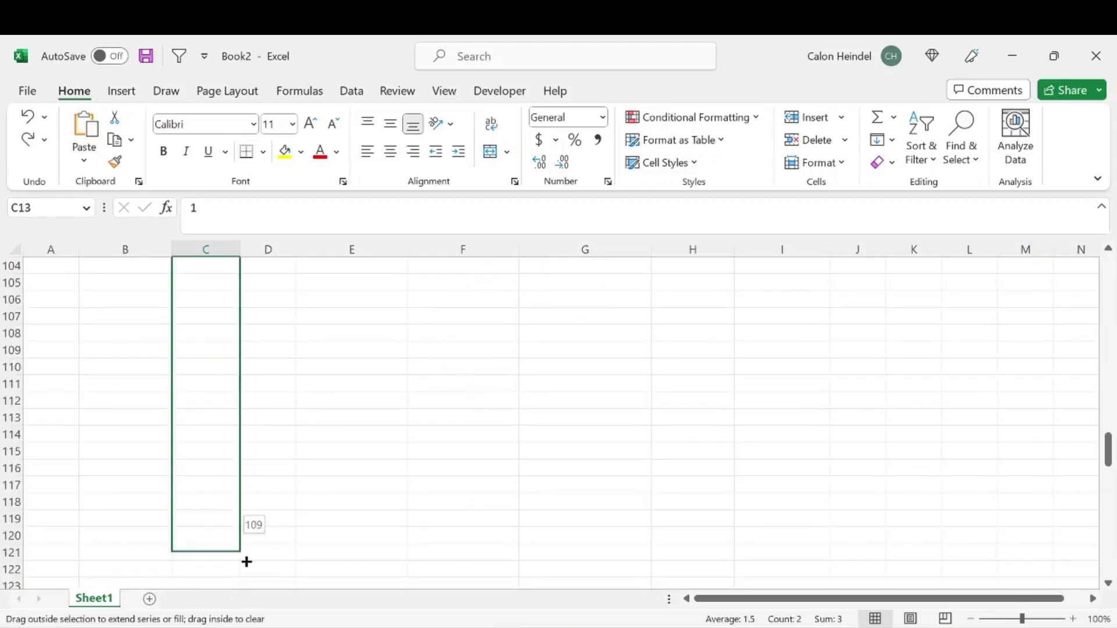
drag(246, 561, 232, 464)
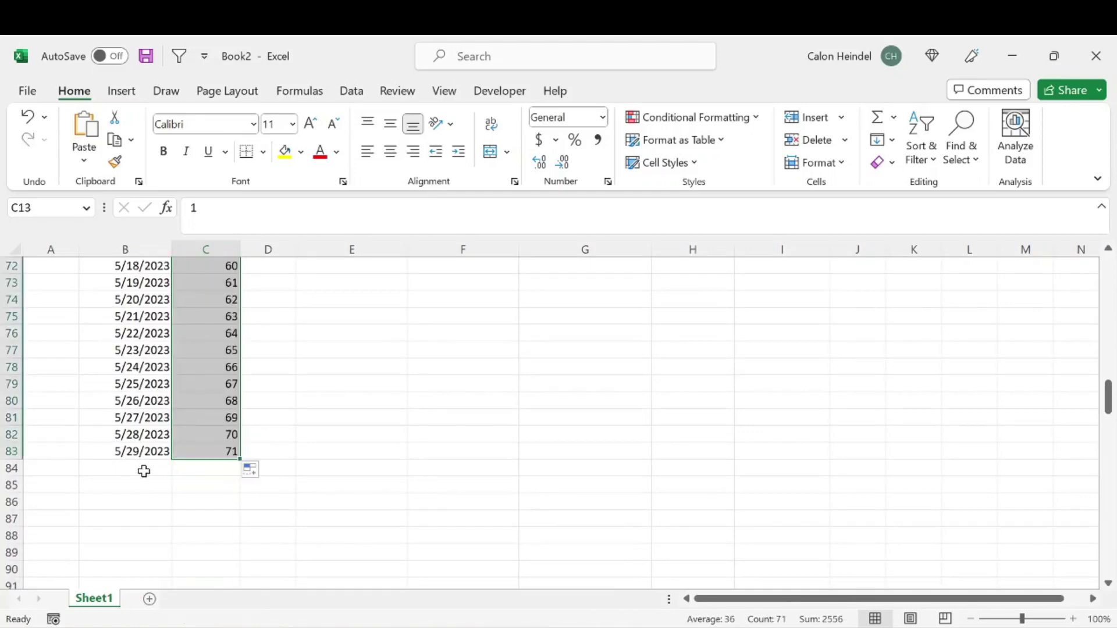
click(207, 470)
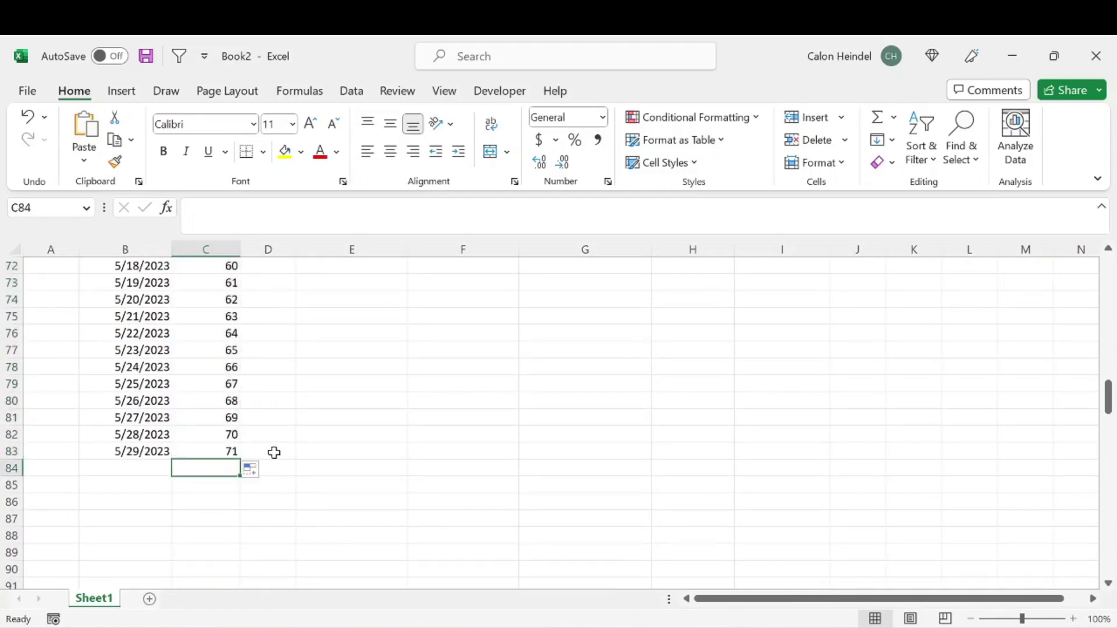
Start a formula in C14 that tests whether the date cell holds a number: =IFERROR(IF(ISNUMBER(B14)=TRUE,.
scroll(274, 453, up, 20)
click(215, 435)
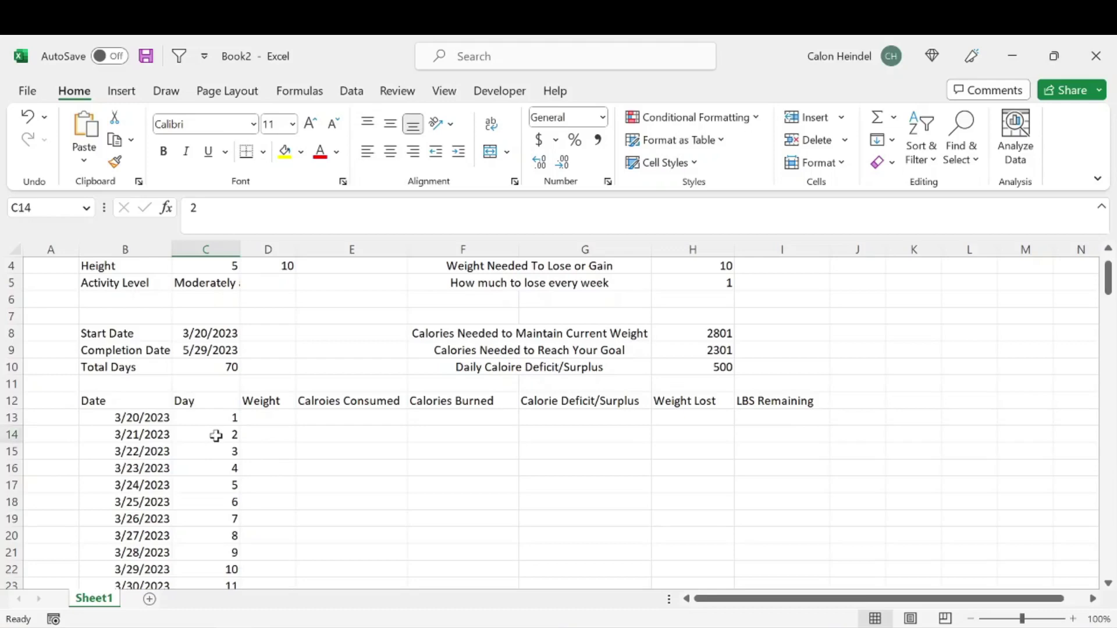
text(=ifer)
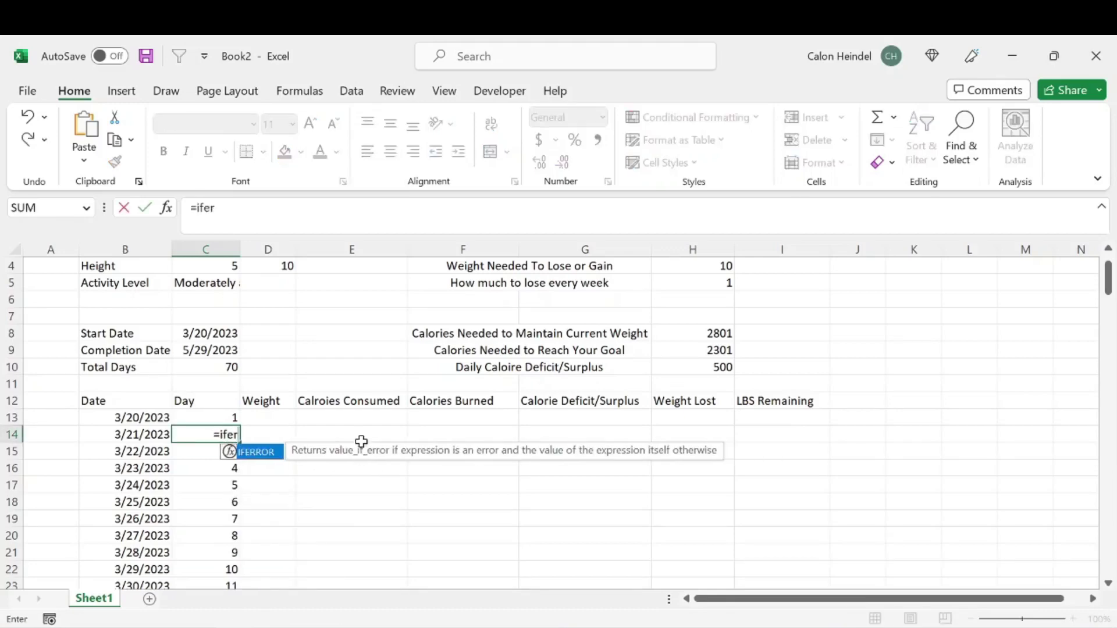
key(Tab)
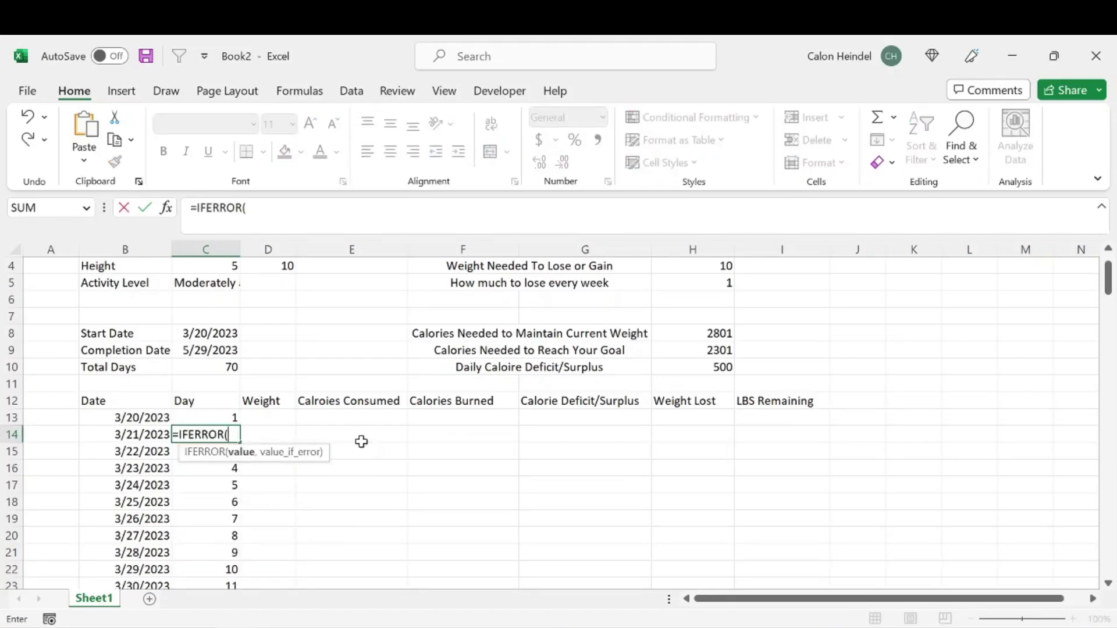
text(if)
key(Tab)
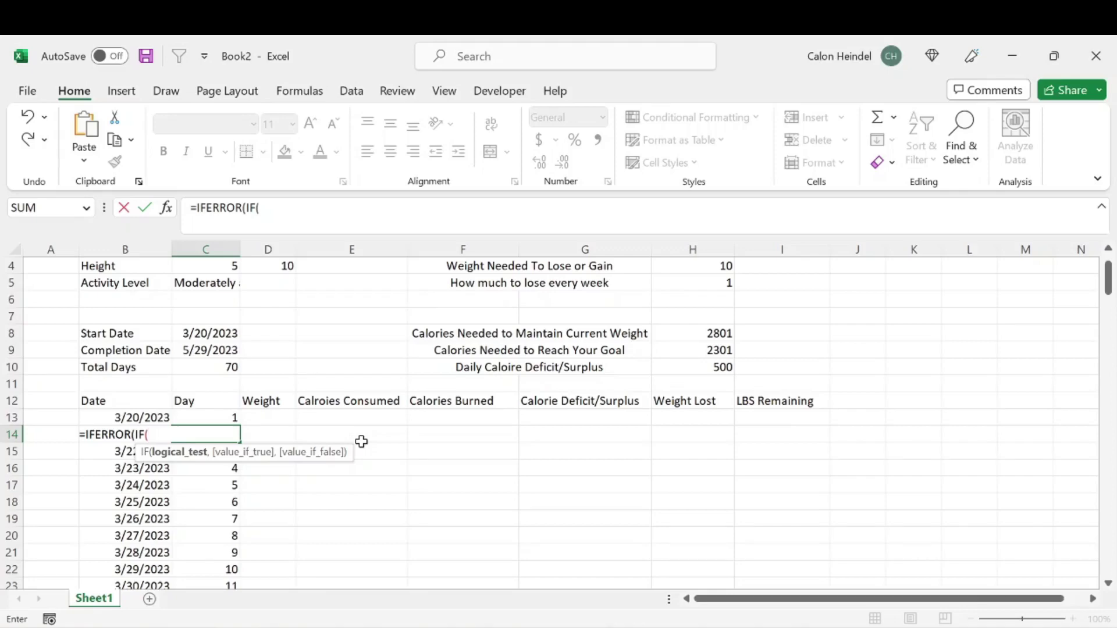
text(is)
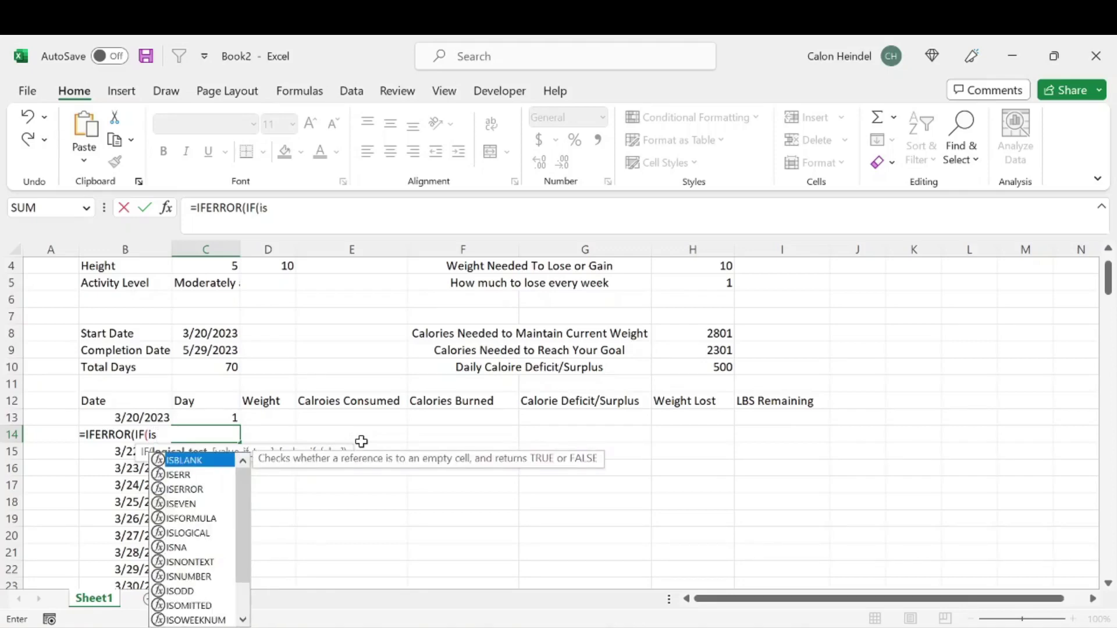
text(num)
key(Tab)
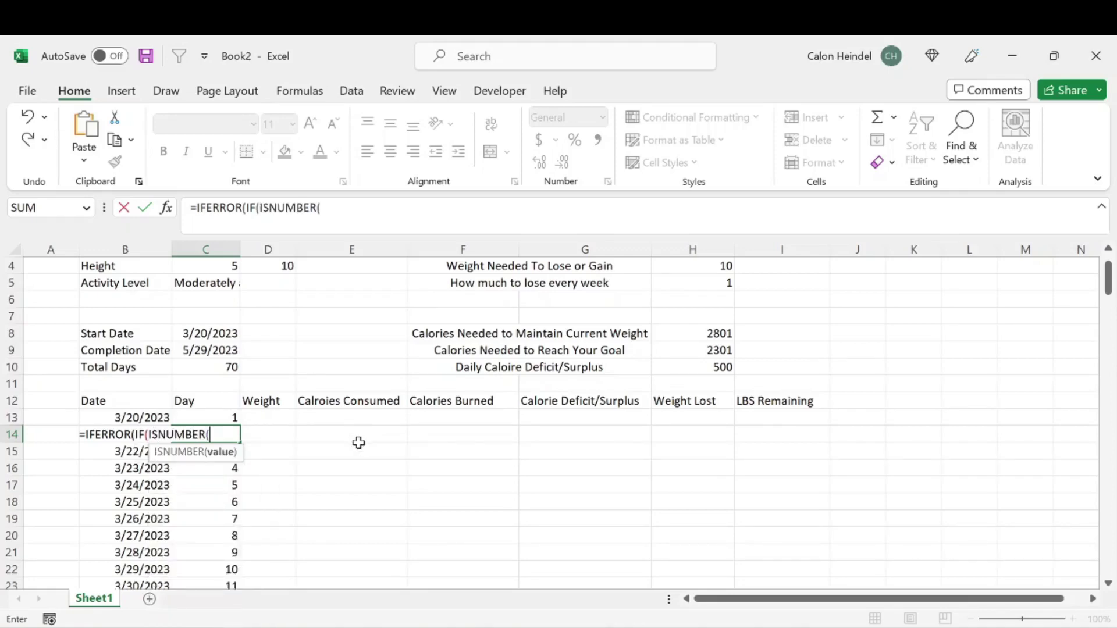
click(70, 433)
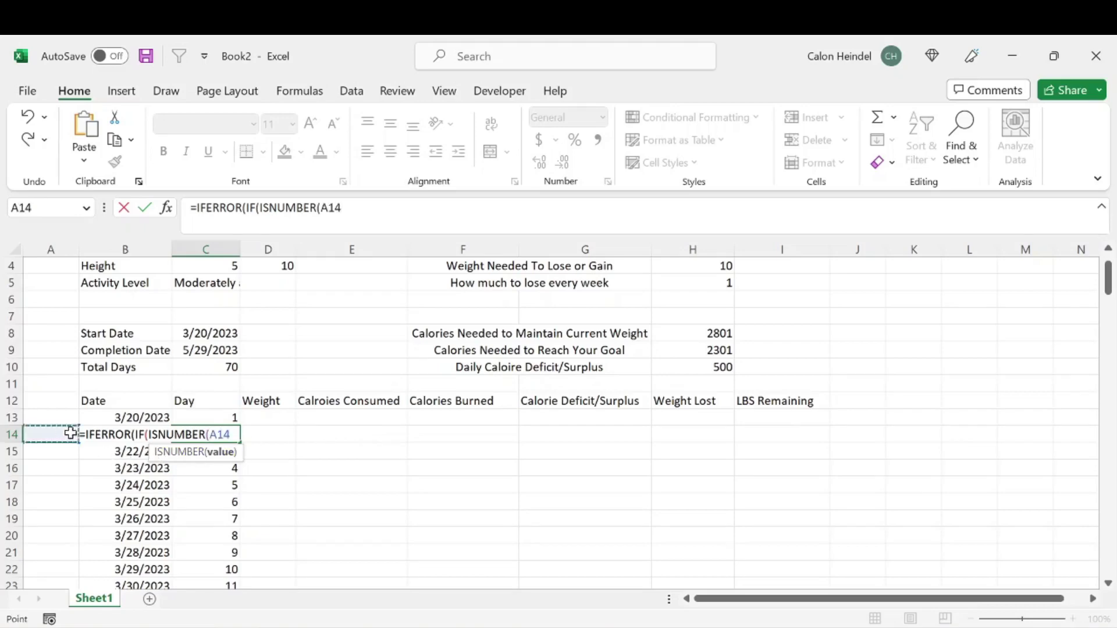
key(Right)
text()=TRYE)
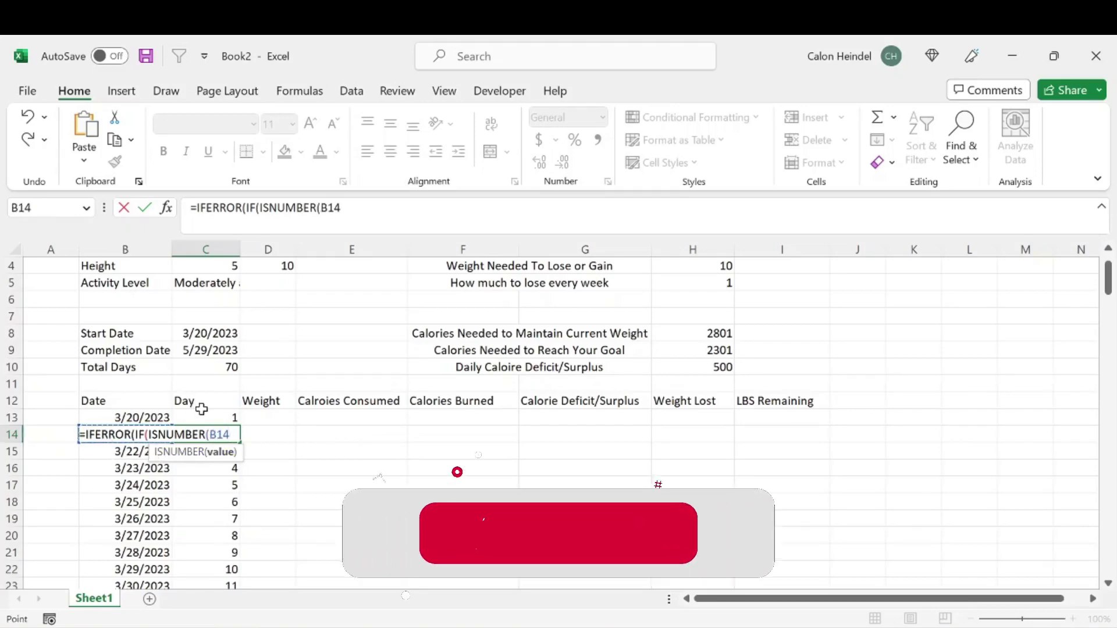
key(BackSpace)
key(BackSpace)
text(UE,)
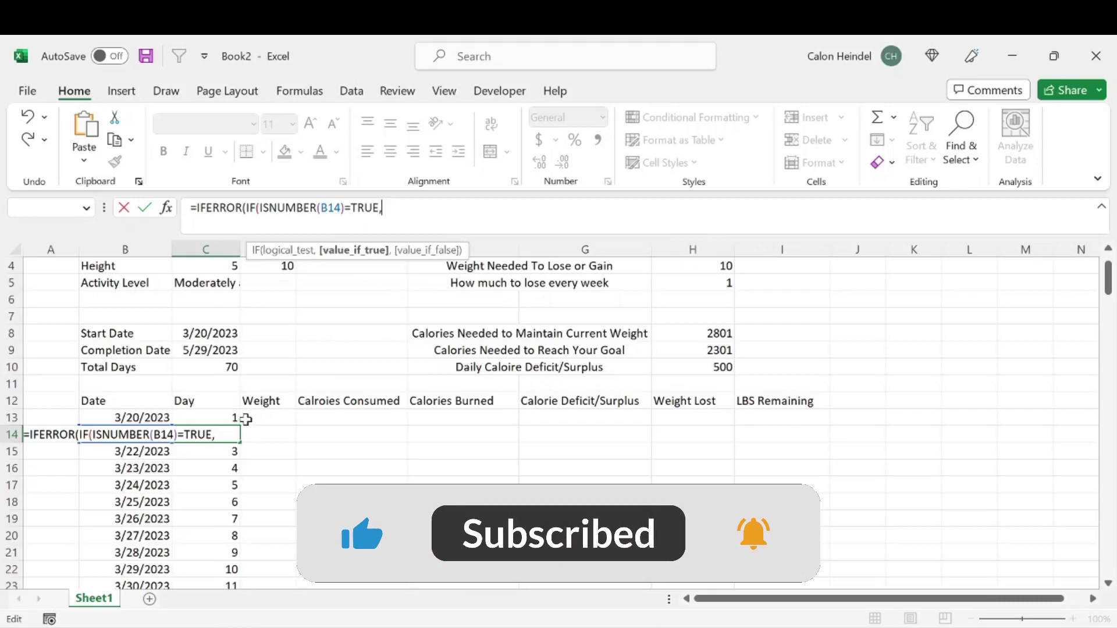
Complete the C14 formula with C13+1 as the true result and "" for both the false and error cases.
click(220, 417)
text(+1,""),)
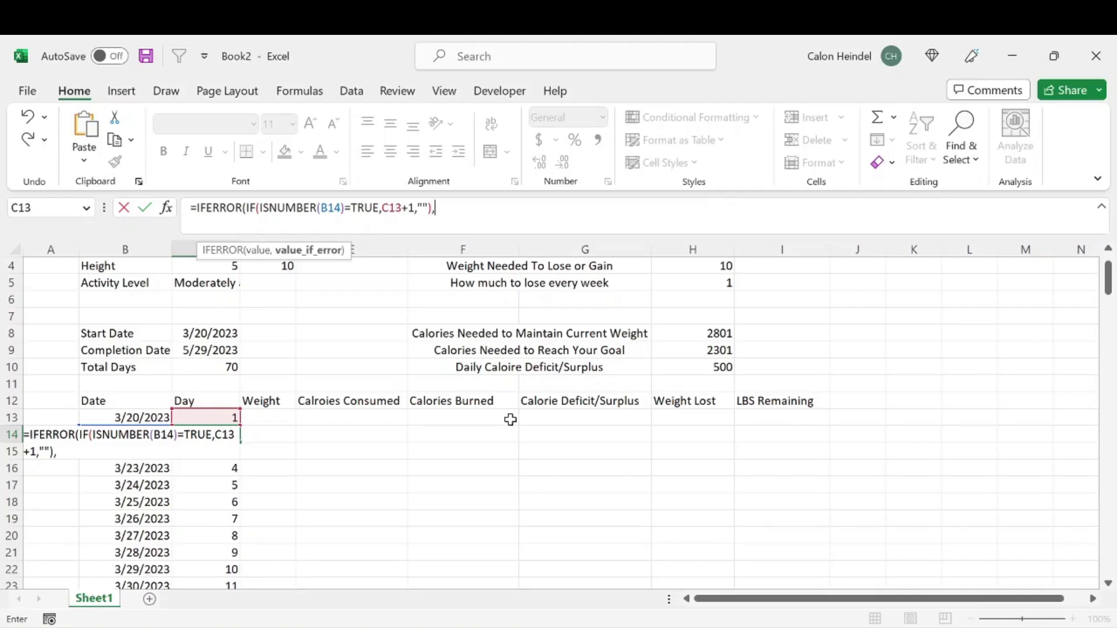
text("")
key(Return)
Fill the C14 formula down the Day column, past the last schedule date to C90.
click(226, 434)
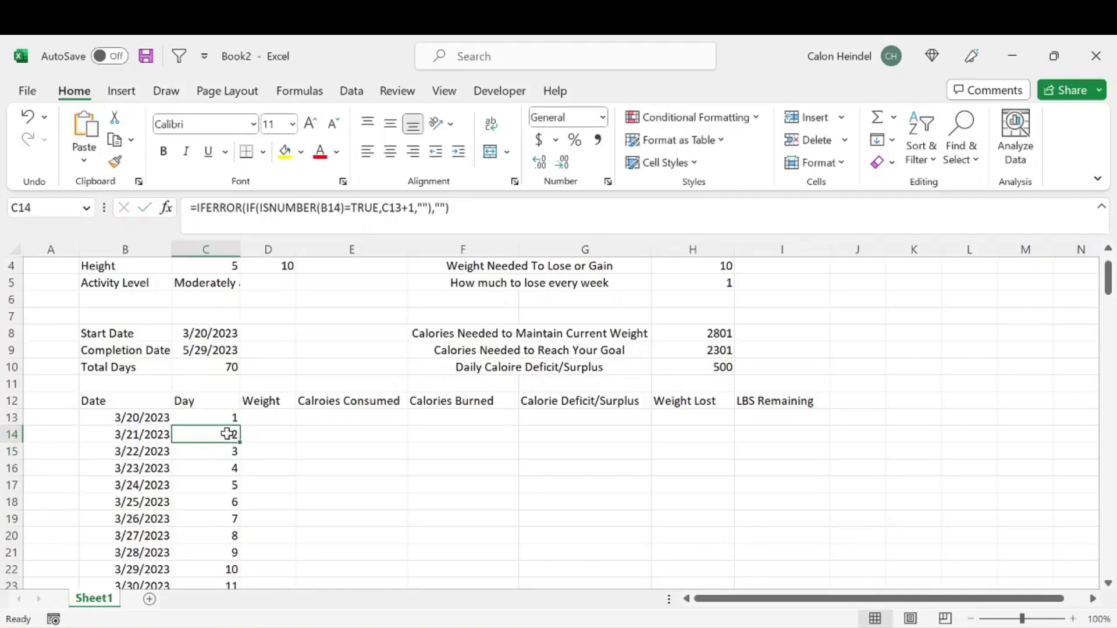
double_click(241, 444)
scroll(352, 440, down, 20)
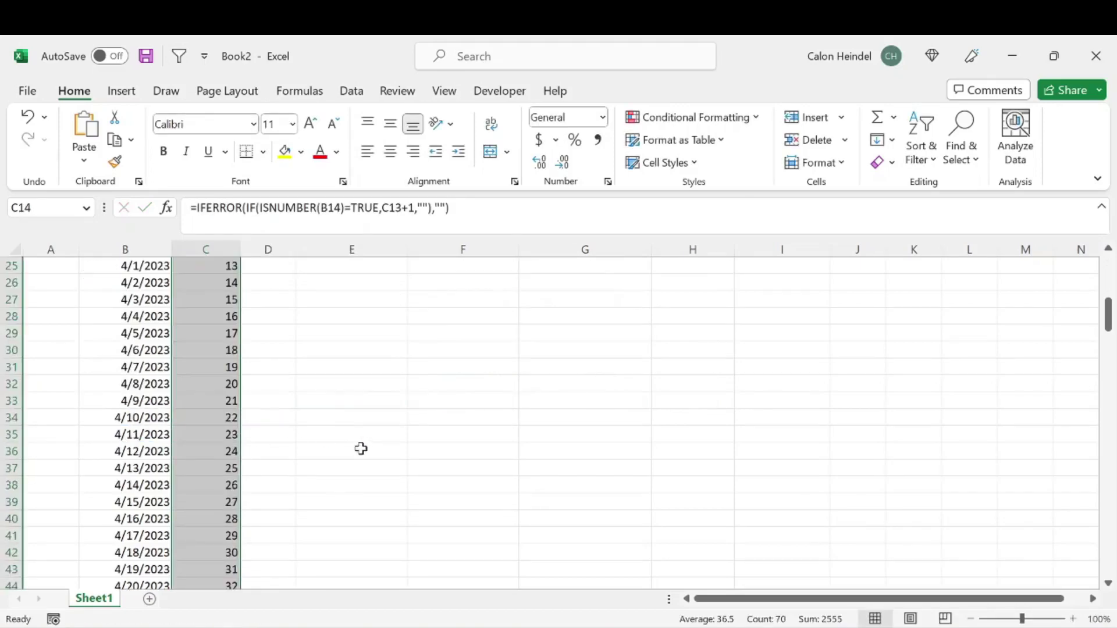
scroll(356, 442, up, 2)
click(230, 346)
click(230, 335)
drag(239, 341, 233, 447)
Check the filled cells below C83, and enter 5/30/2023 in B84 to test the day formula.
click(327, 387)
click(219, 349)
key(Down)
key(Down)
key(Down)
click(160, 349)
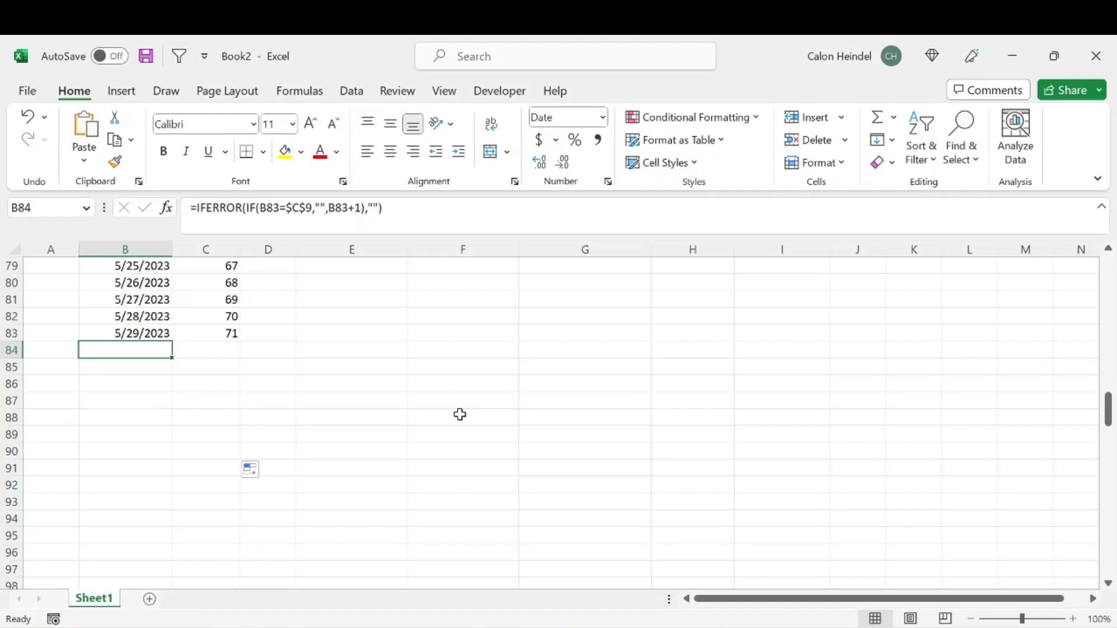
text(5/30/)
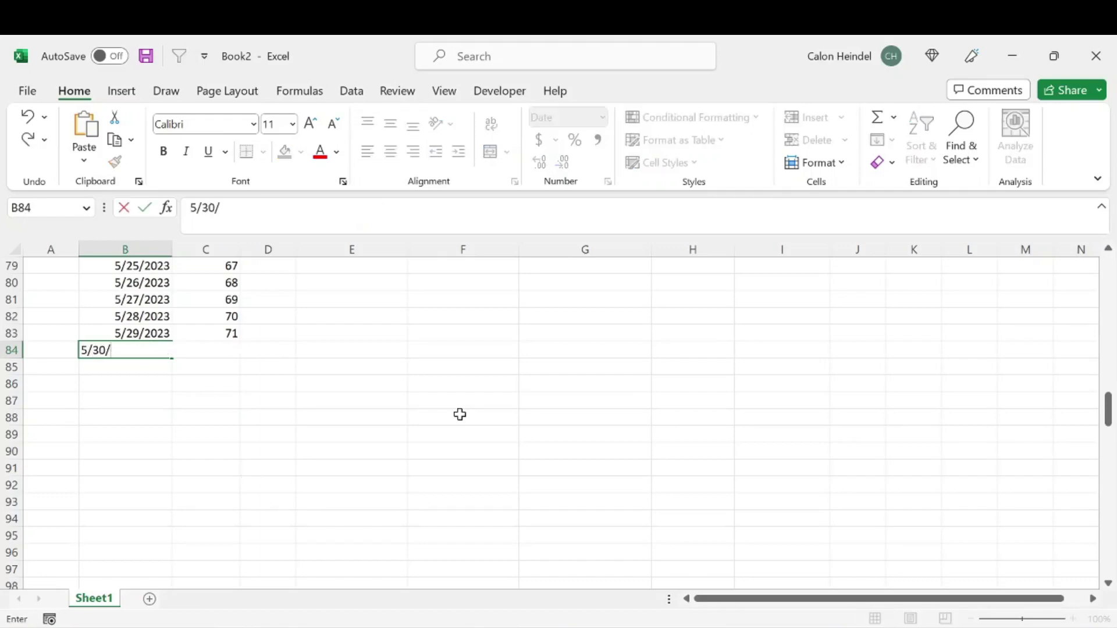
text(2023)
key(Return)
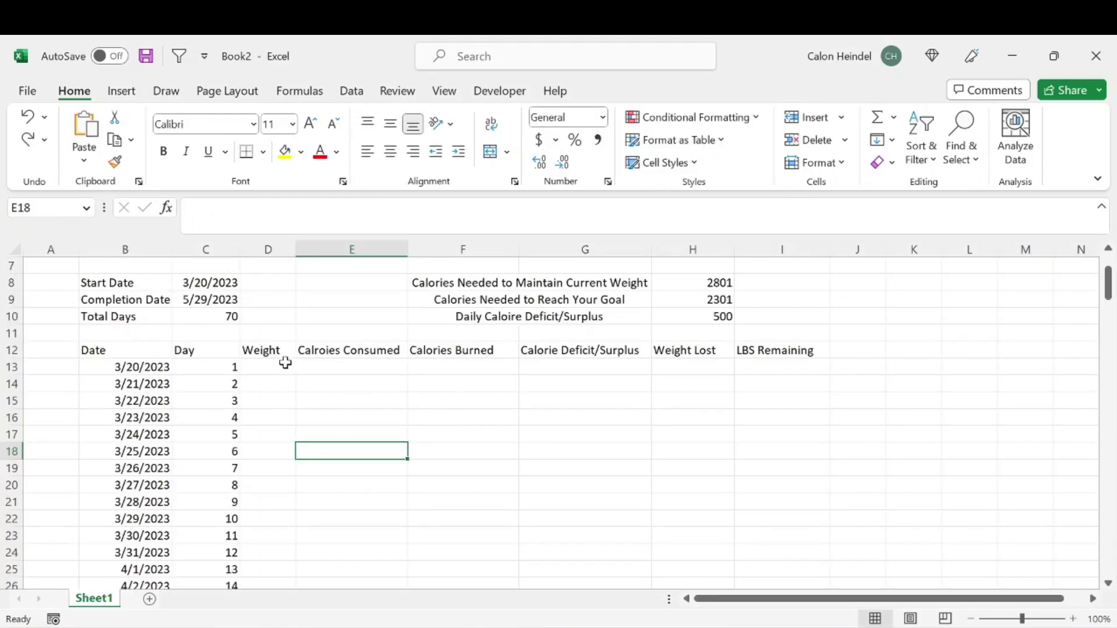
Link the first Weight cell, D13, to the starting weight in column H of the summary above.
click(287, 364)
text(=)
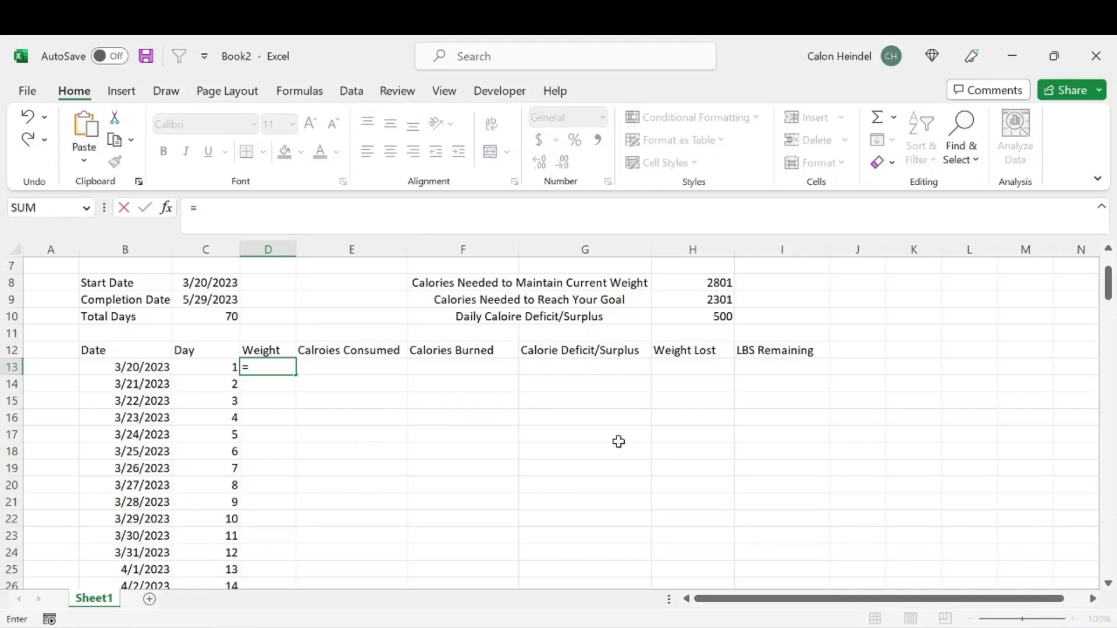
scroll(618, 441, up, 2)
click(723, 285)
key(Return)
scroll(739, 317, down, 2)
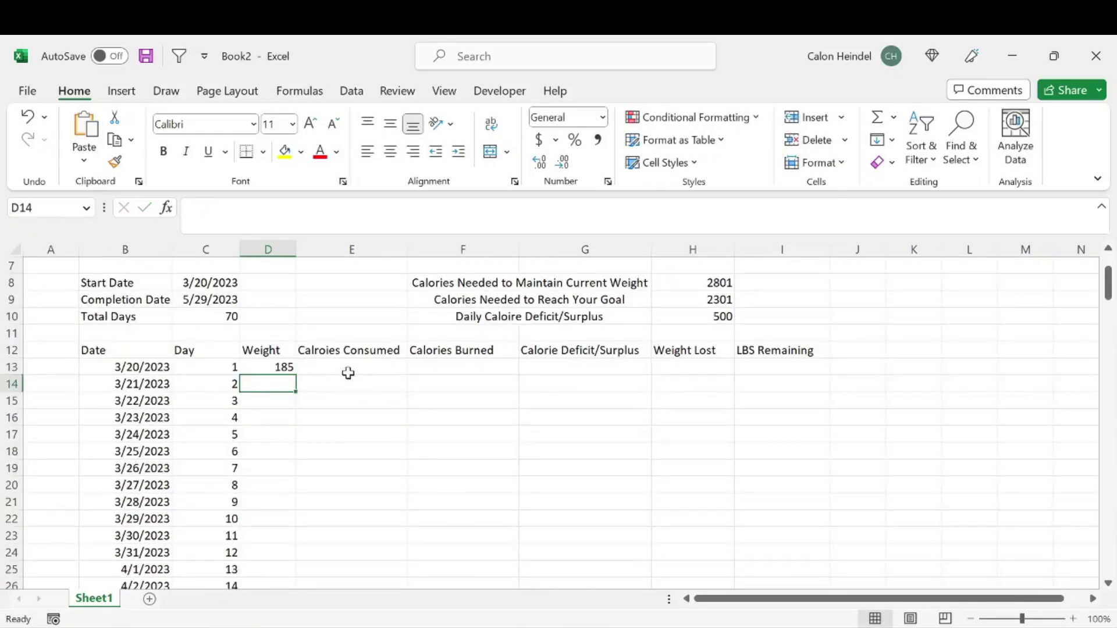
mouse_move(267, 365)
mouse_down()
mouse_move(272, 449)
mouse_move(287, 369)
mouse_up()
Start a formula in D14 that checks for a date and opens a nested condition: =IFERROR(IF(ISNUMBER(B14)=TRUE,IF(.
click(285, 379)
text(=)
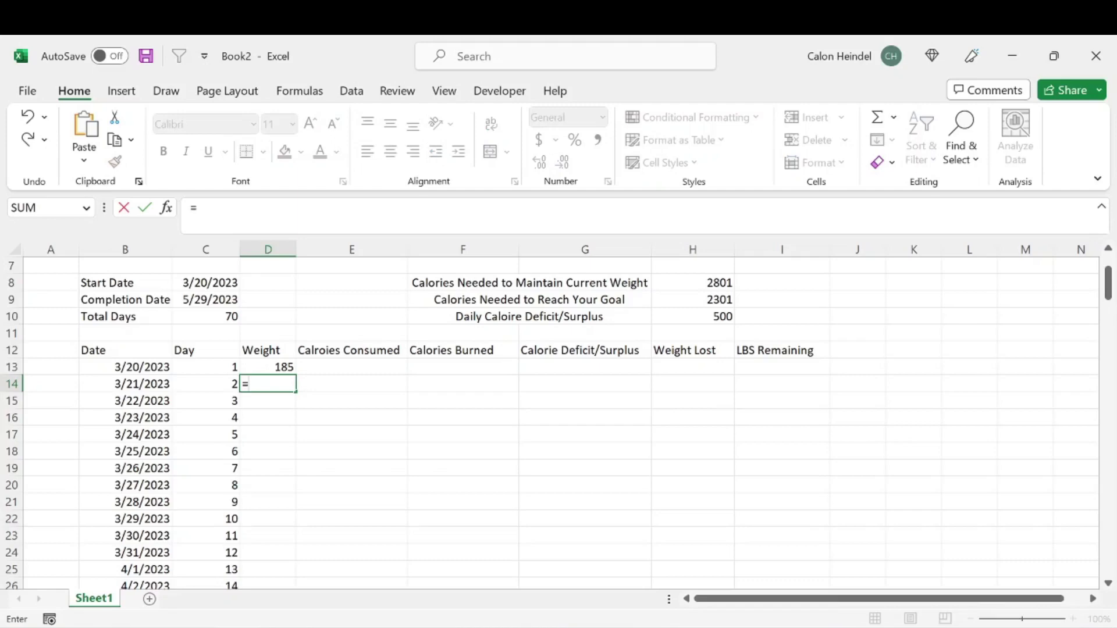
text(if)
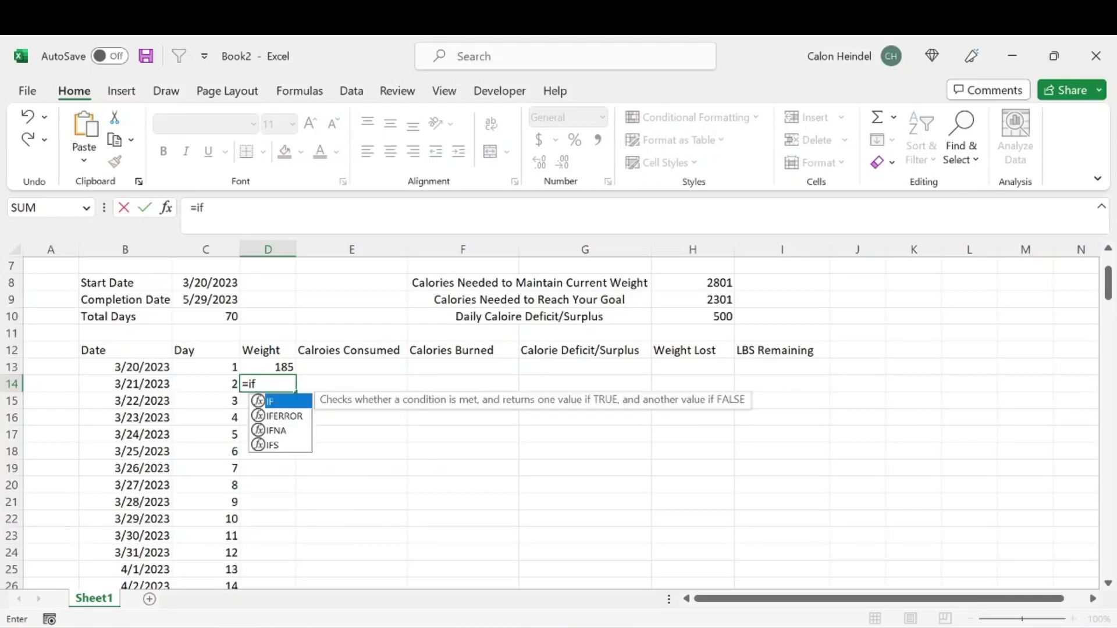
key(Down)
key(Tab)
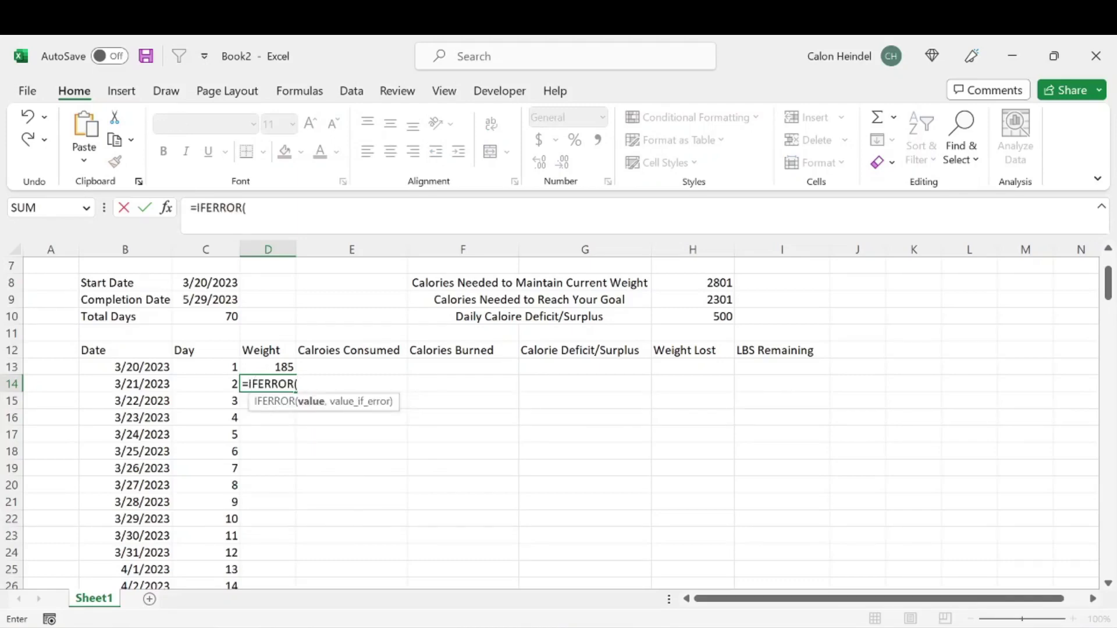
text(if)
key(Tab)
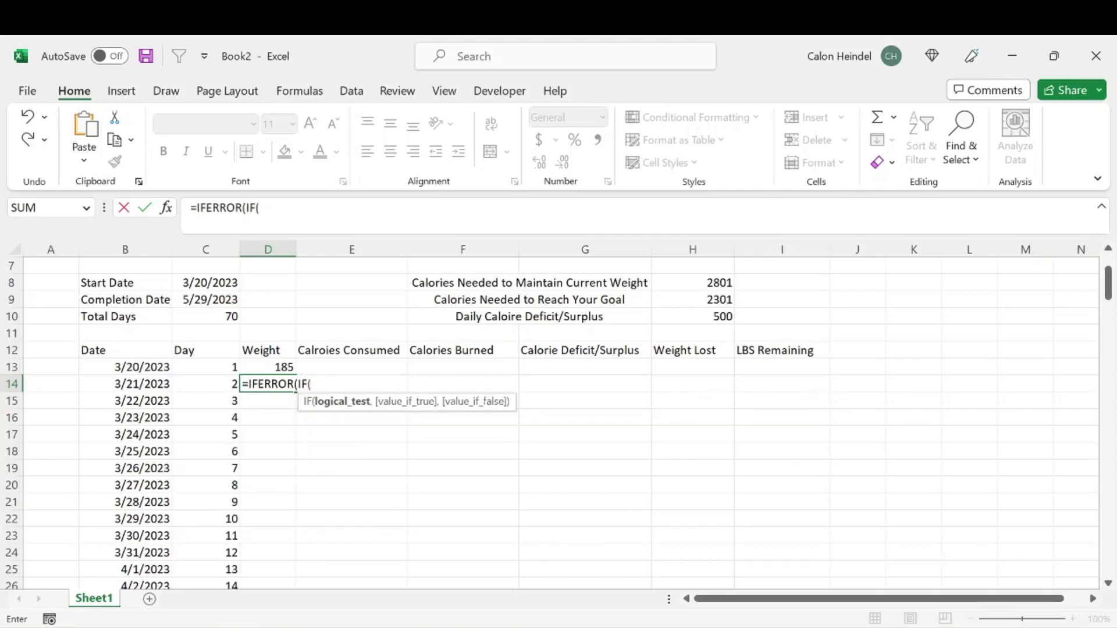
text(isnu)
key(Tab)
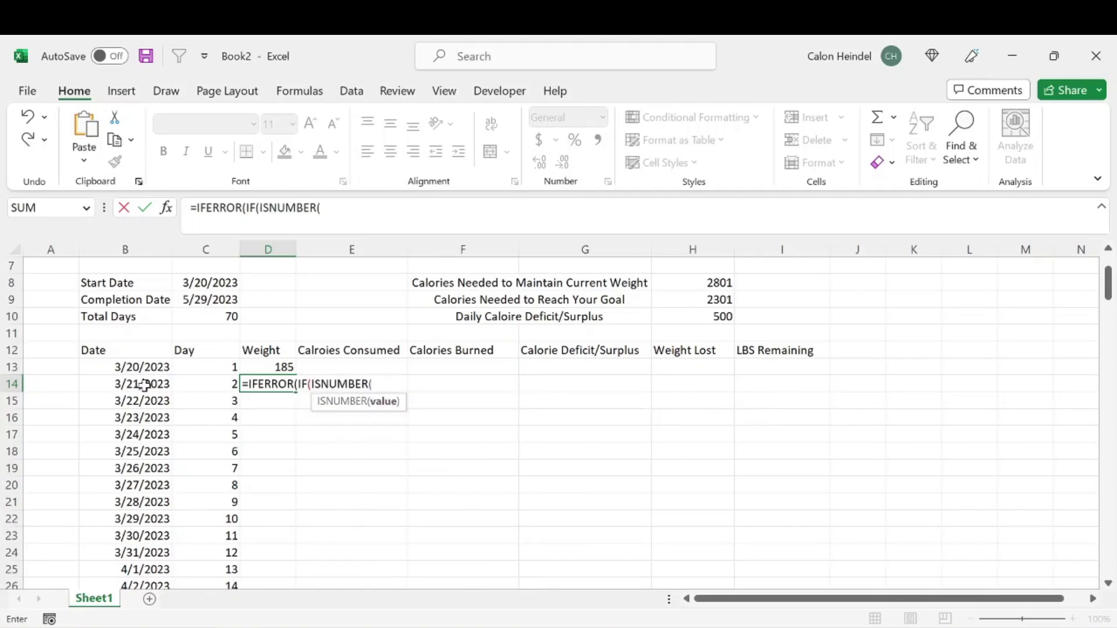
key(Left)
key(Left)
text()=T)
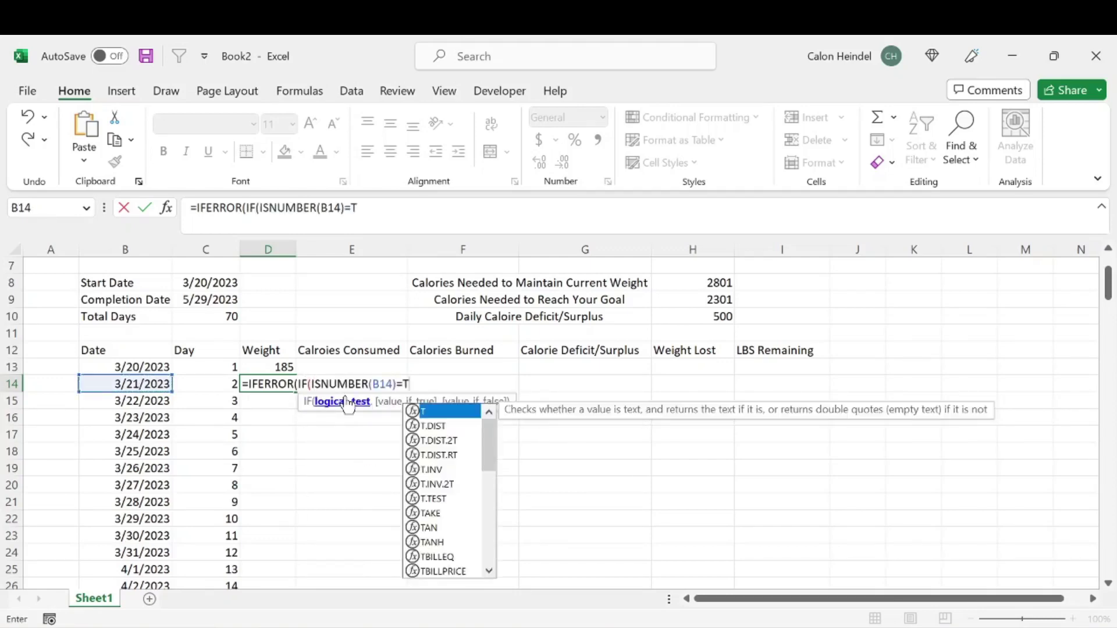
text(rUE,IF()
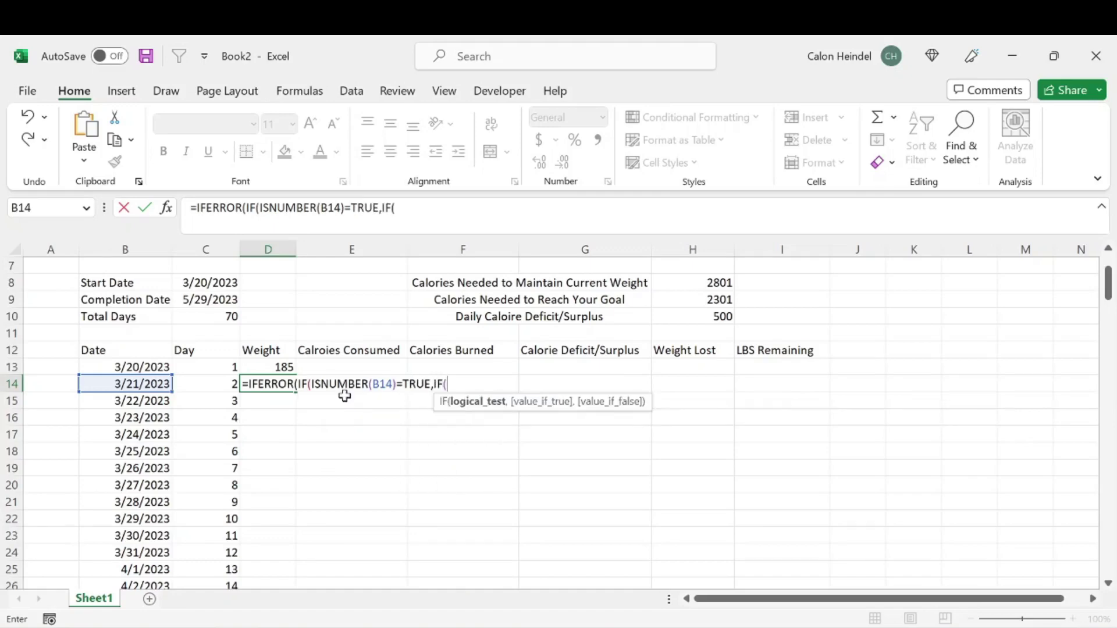
Add the condition H8-H9>0 to the nested IF in D14, with $D$13-H14 as its true result.
scroll(523, 372, up, 1)
click(690, 336)
text(-)
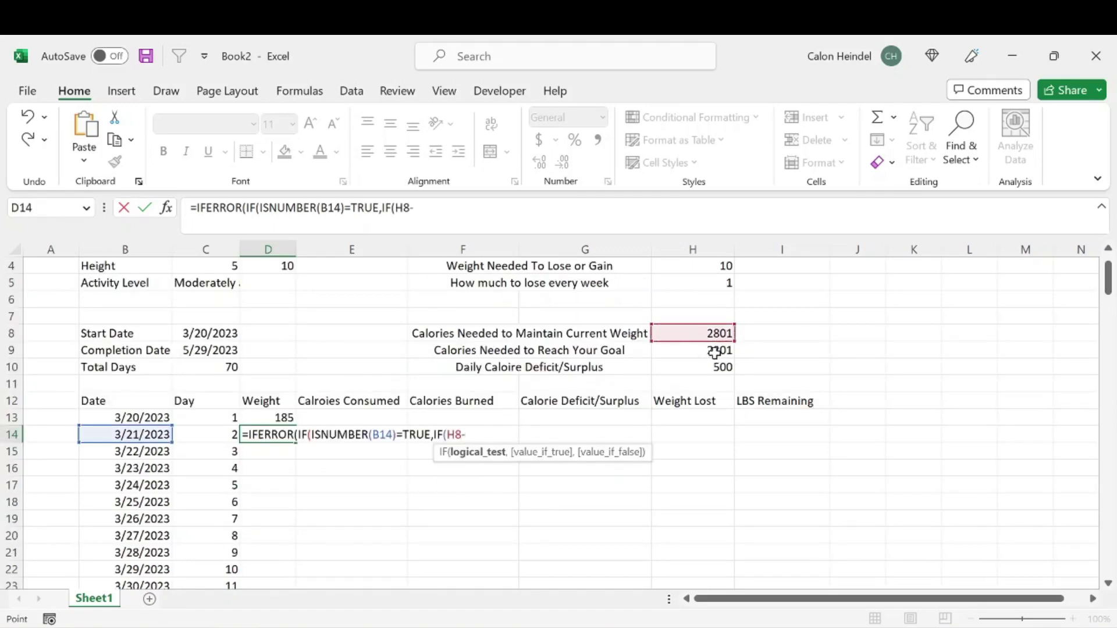
click(714, 352)
text(>0,)
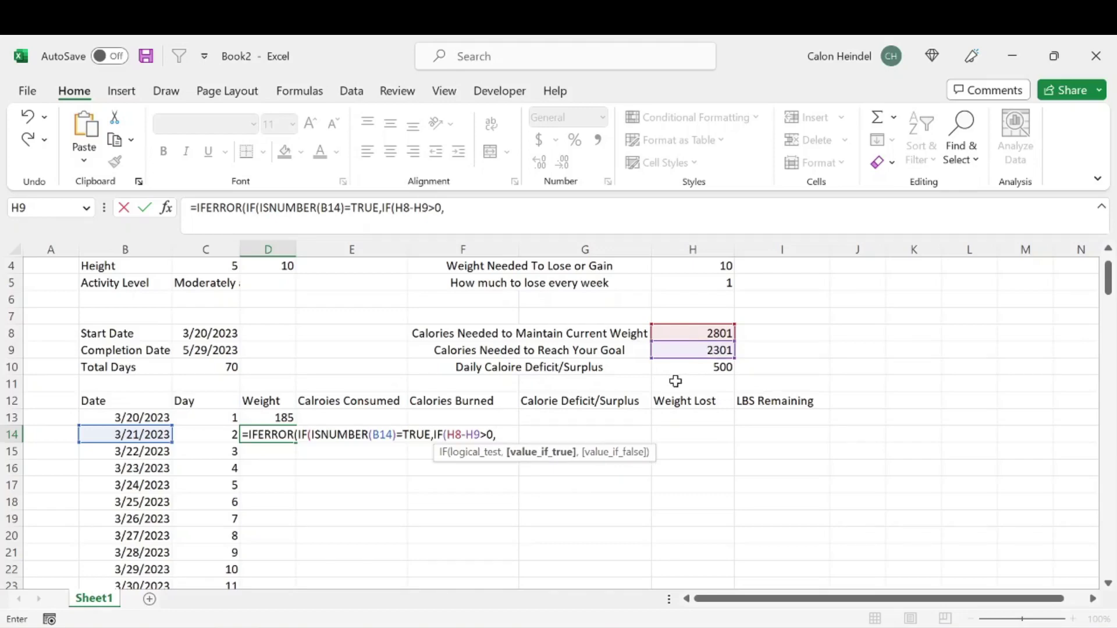
click(281, 418)
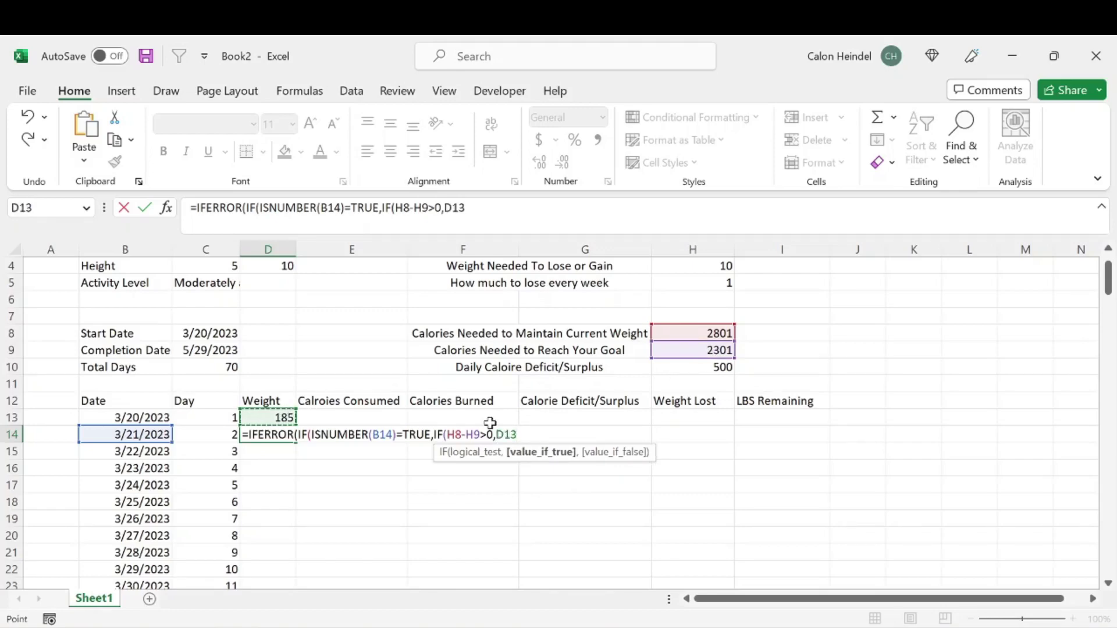
key(F4)
text(-)
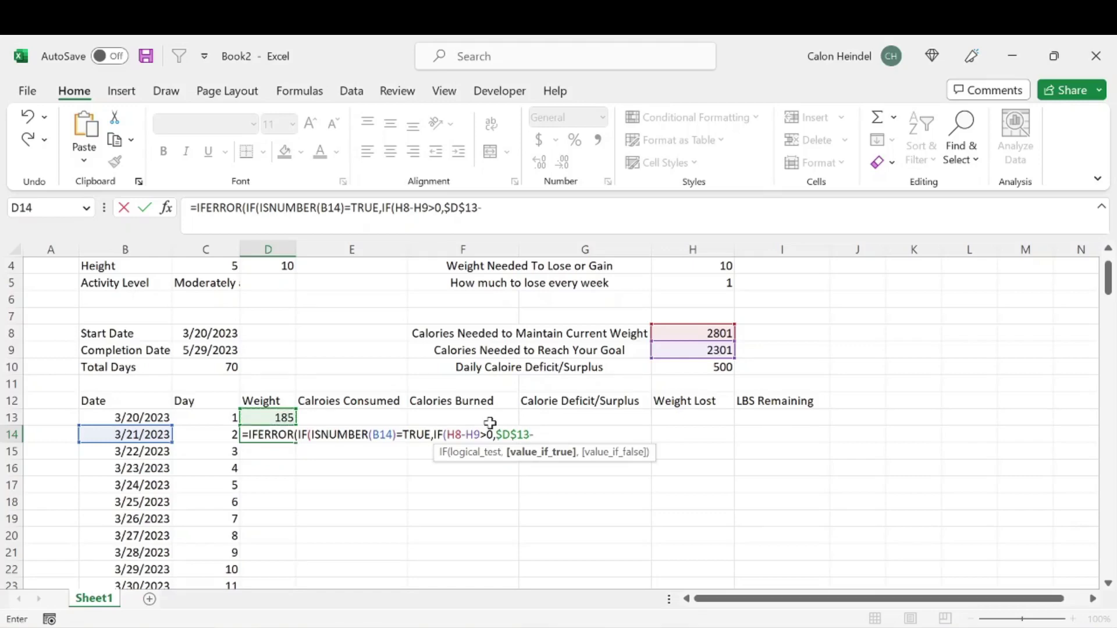
click(717, 433)
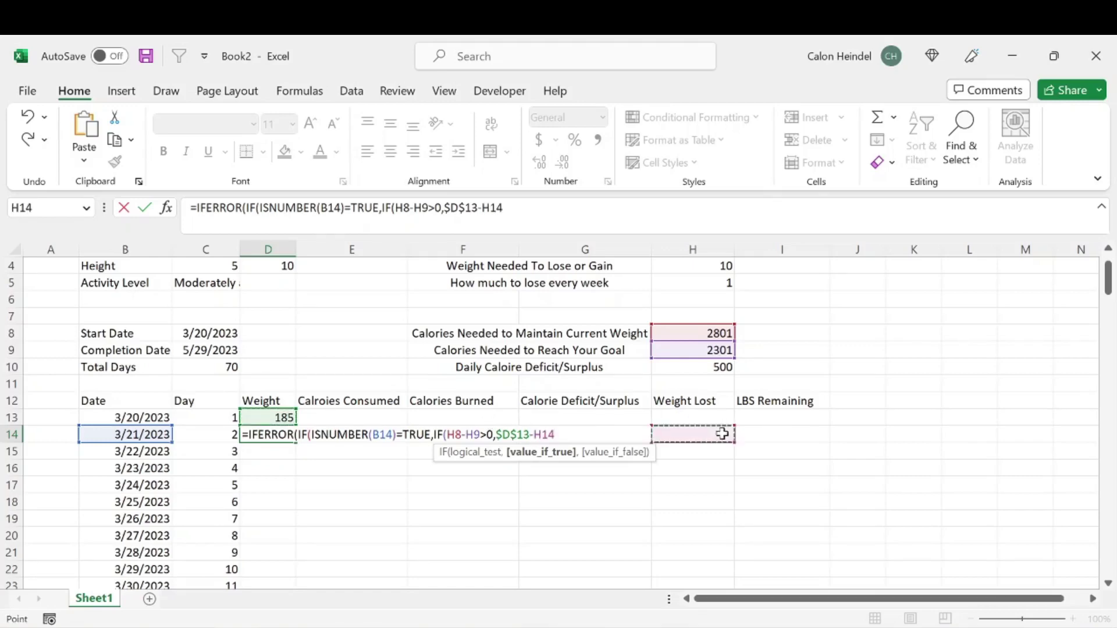
text(,)
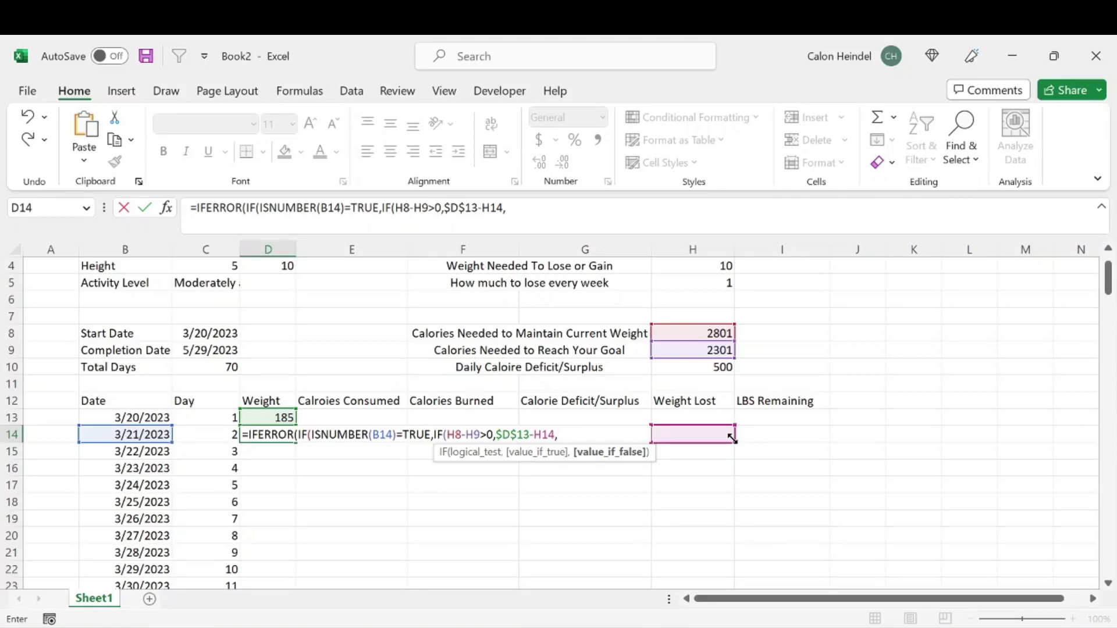
Finish the D14 formula with $D$13+H14 as the nested false result and "" for the missing-date and error cases.
click(270, 417)
key(F4)
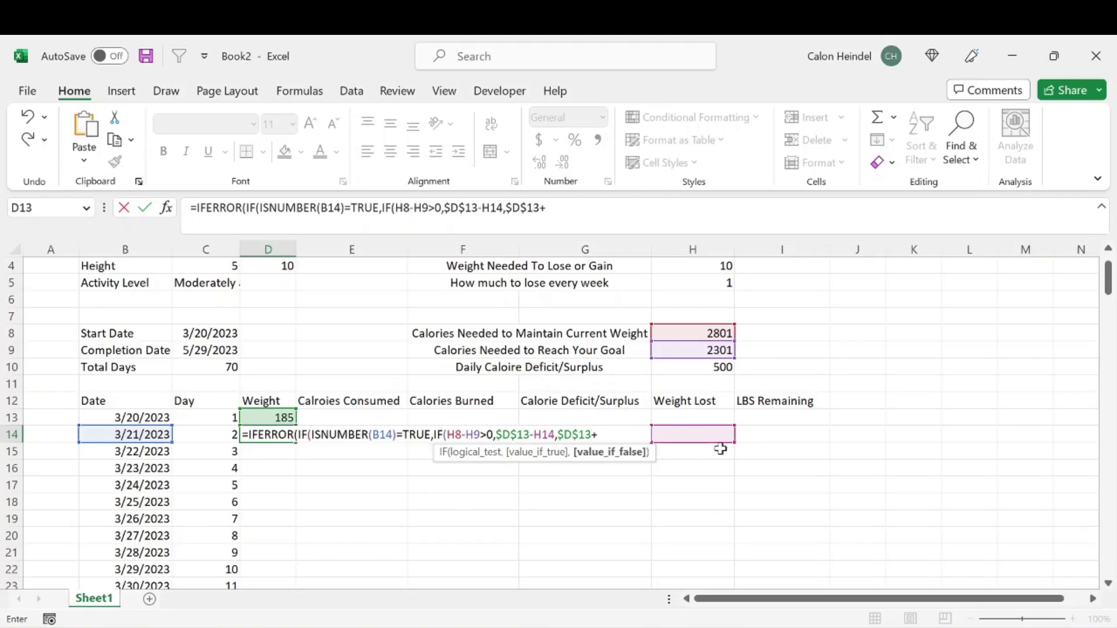
click(703, 431)
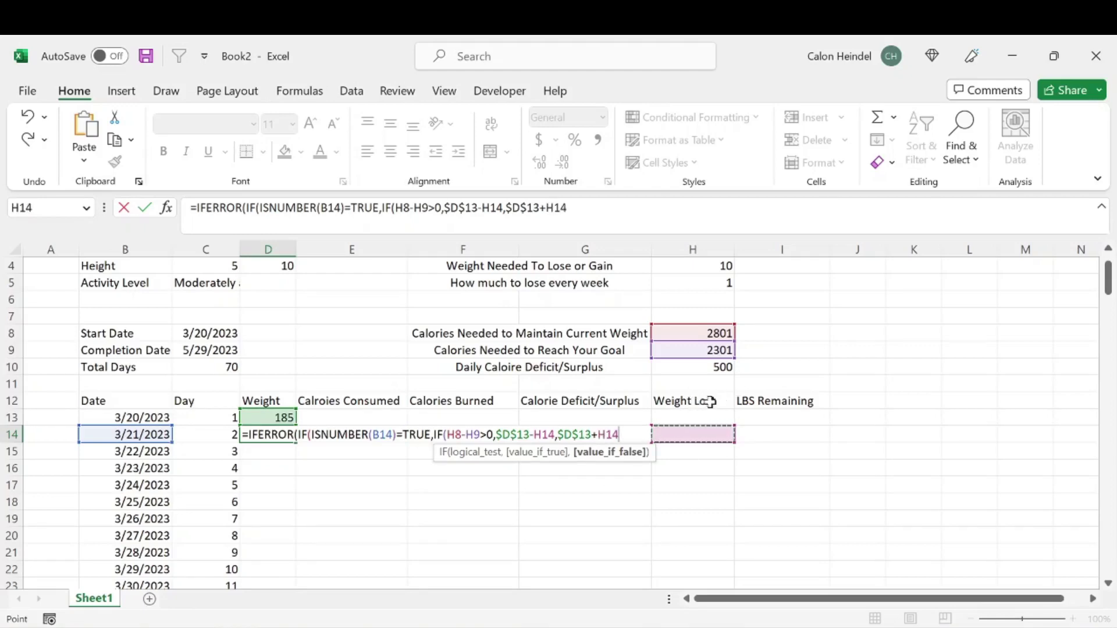
text(),"")
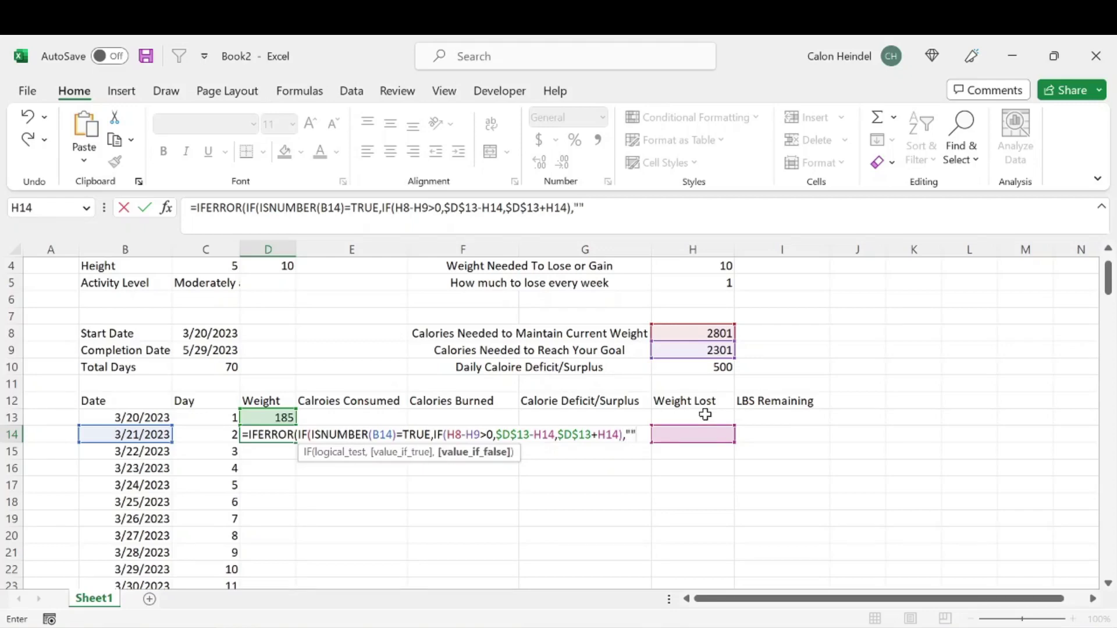
text(),""))
Make the H8 and H9 references in the D14 formula absolute and commit the formula.
click(402, 208)
key(F4)
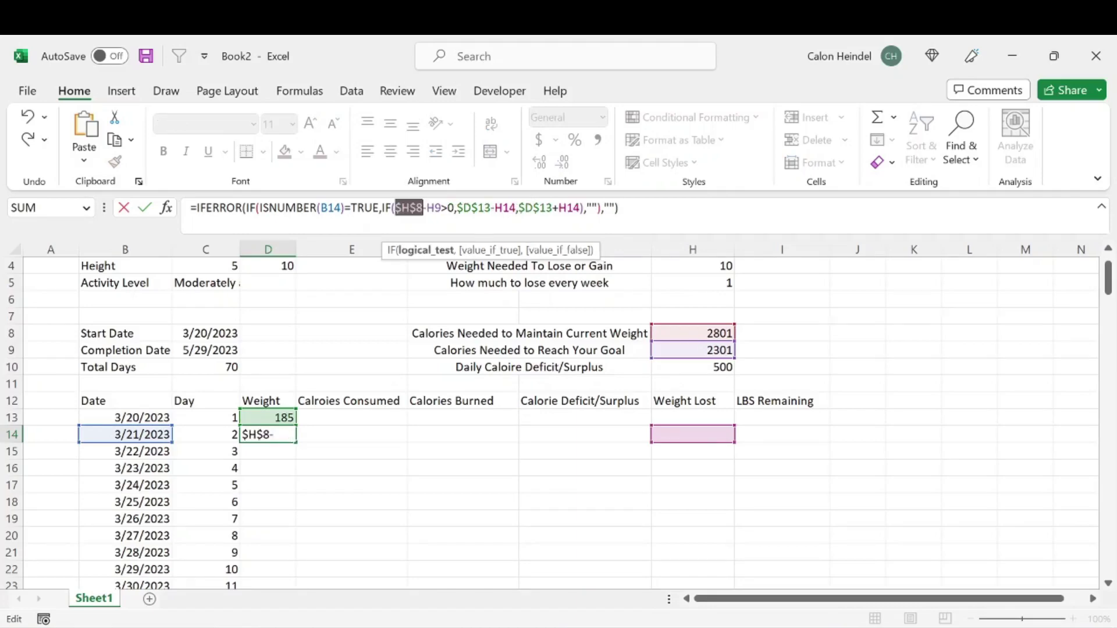
click(434, 208)
key(F4)
key(Return)
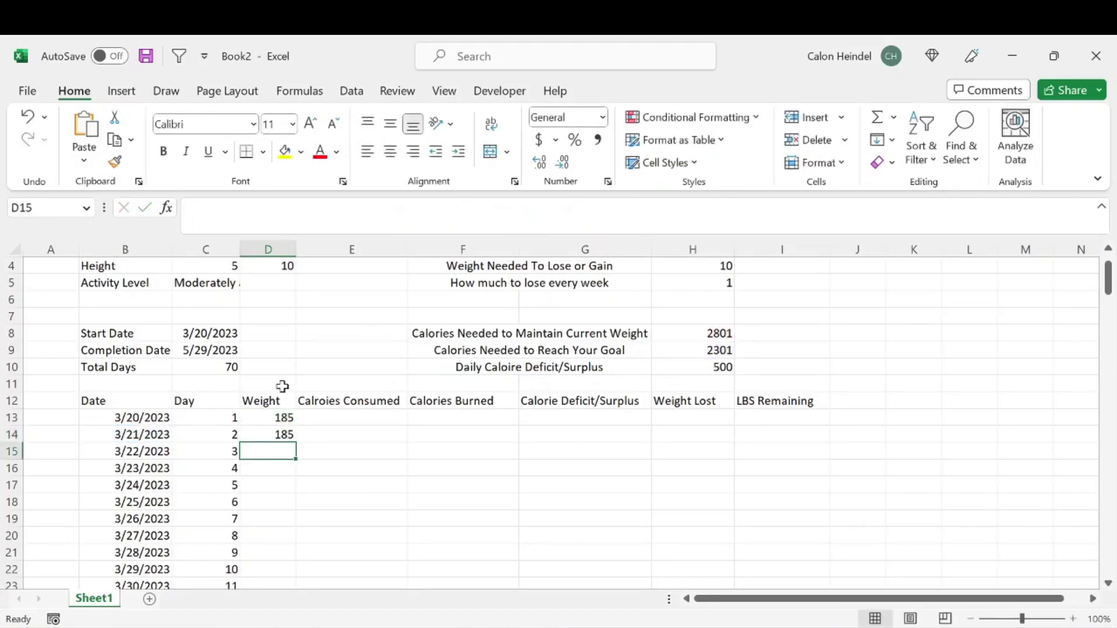
Fill the D14 weight formula down the Weight column of the schedule.
click(289, 434)
double_click(296, 442)
click(456, 449)
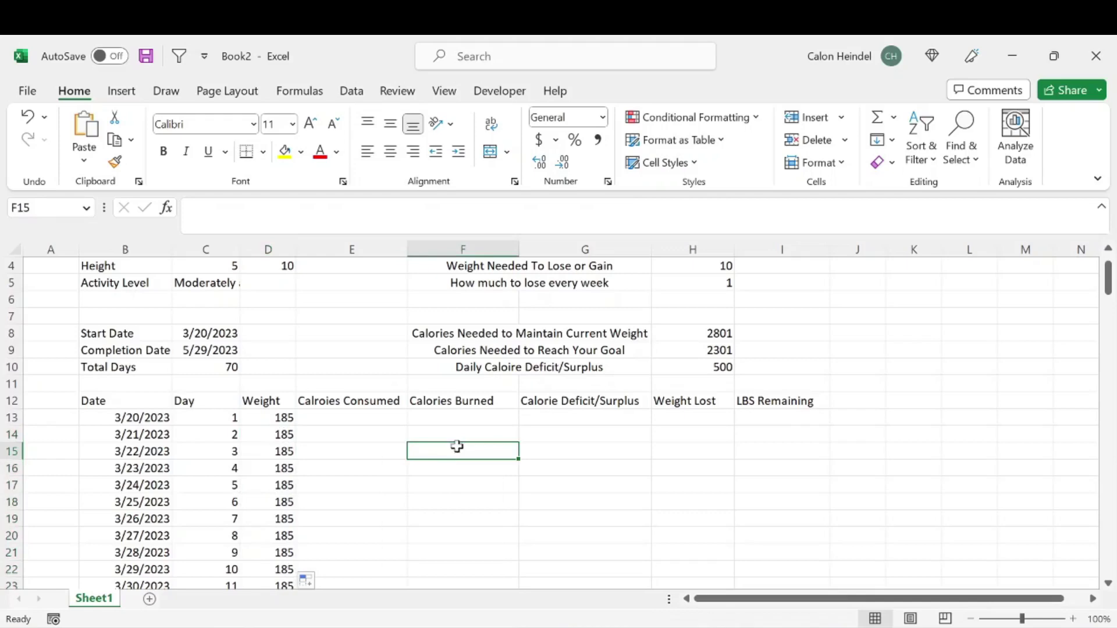
drag(280, 434, 279, 485)
drag(697, 416, 731, 486)
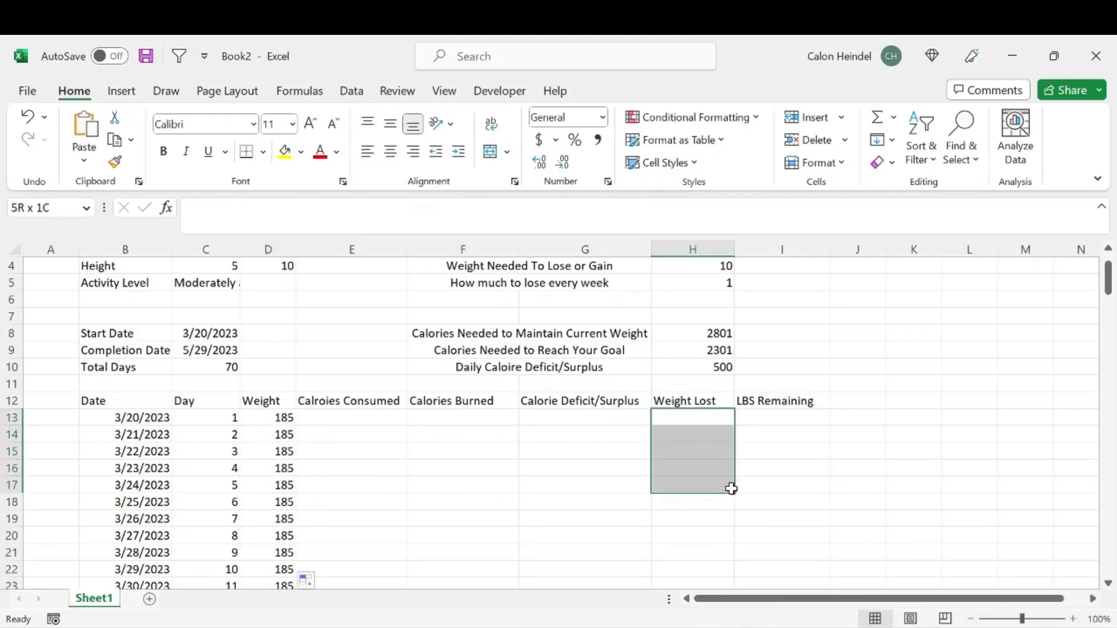
Start a Calories Consumed formula in E13 that checks for a date in B13: =IFERROR(IF(ISNUMBER(B13=TRUE,.
click(355, 415)
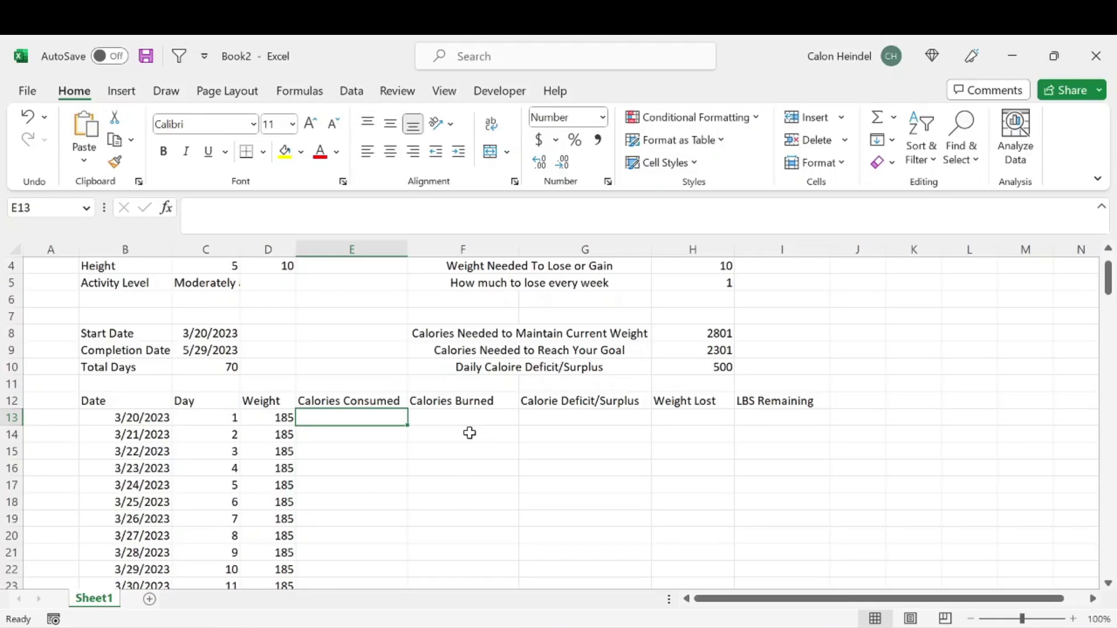
click(708, 330)
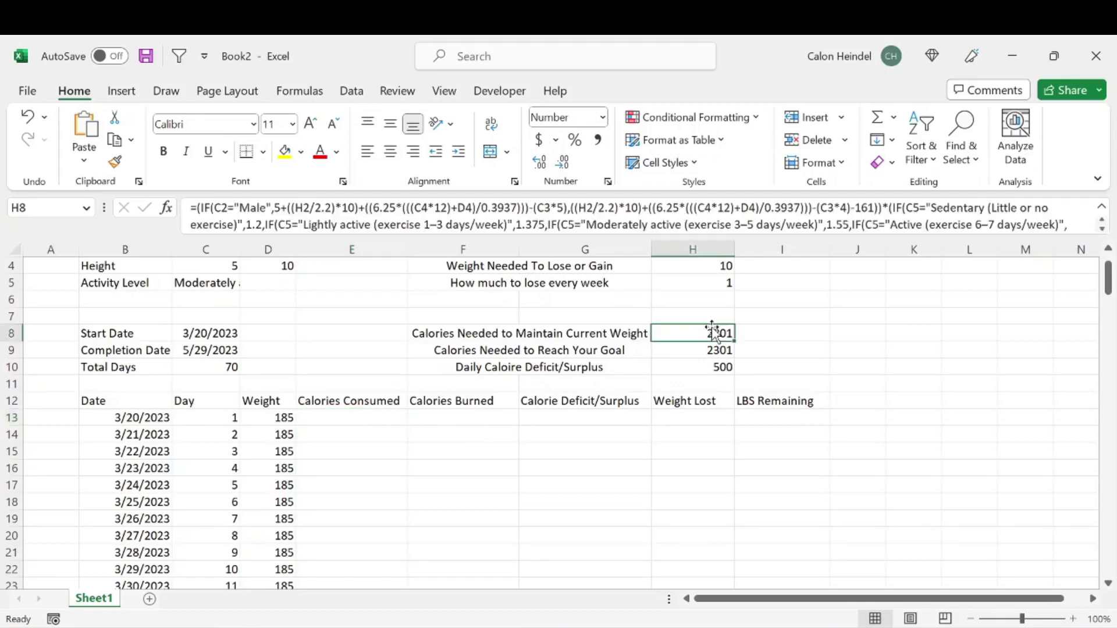
click(365, 417)
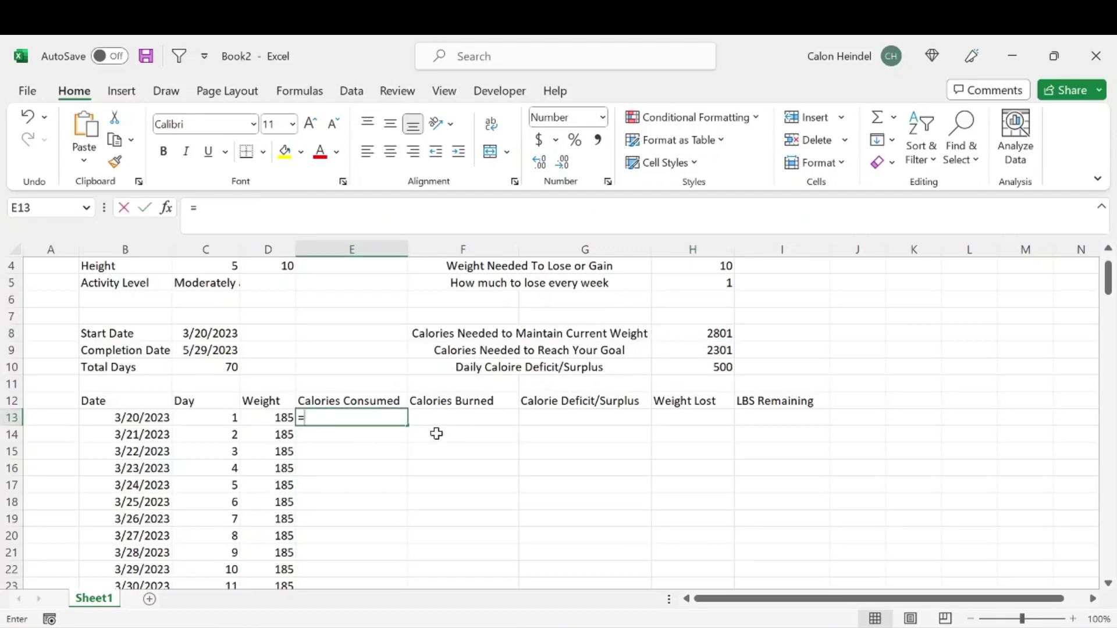
text(=ifer)
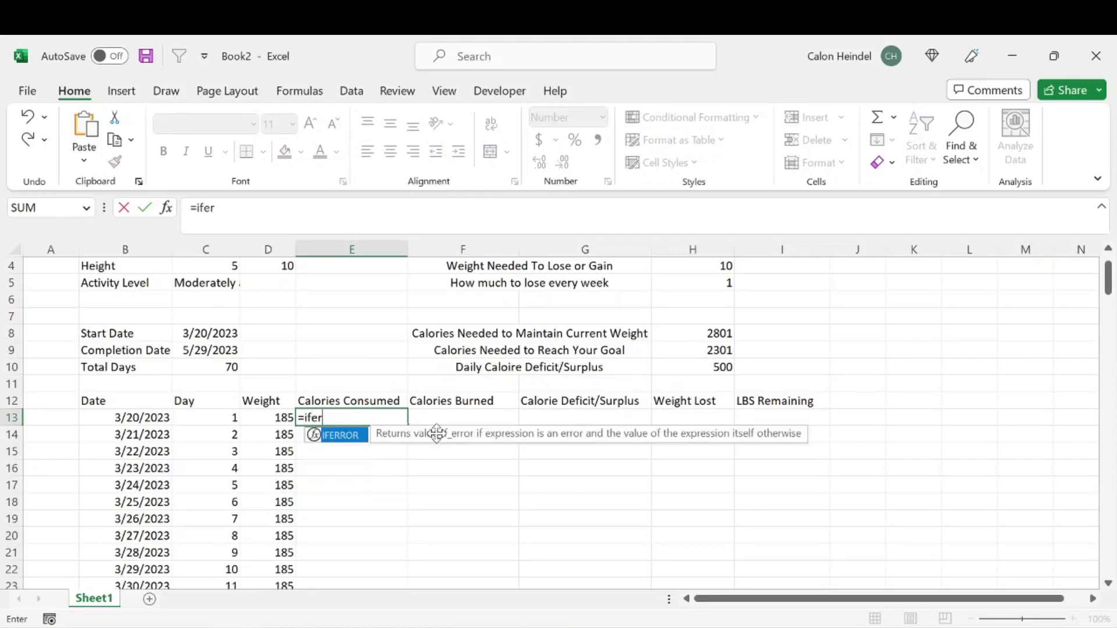
key(Tab)
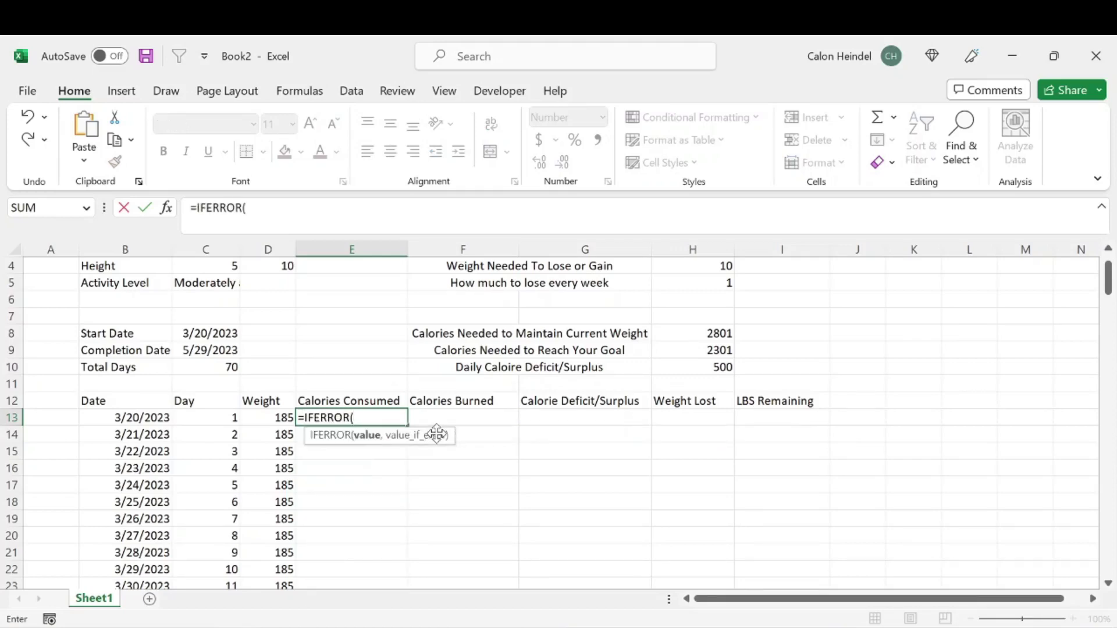
text(if)
key(Tab)
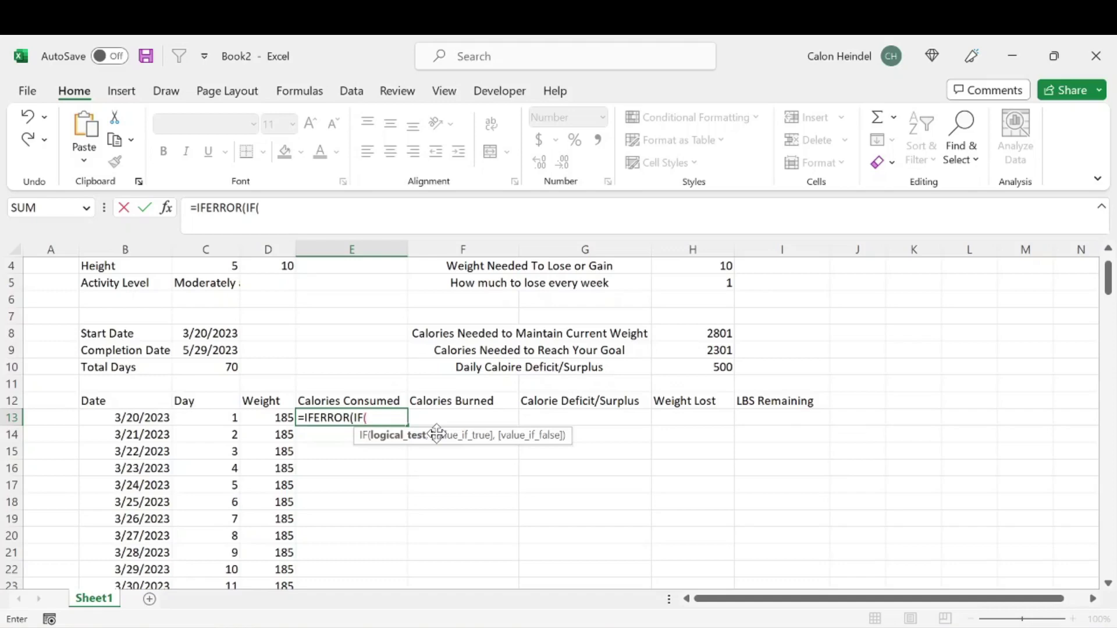
text(isnum)
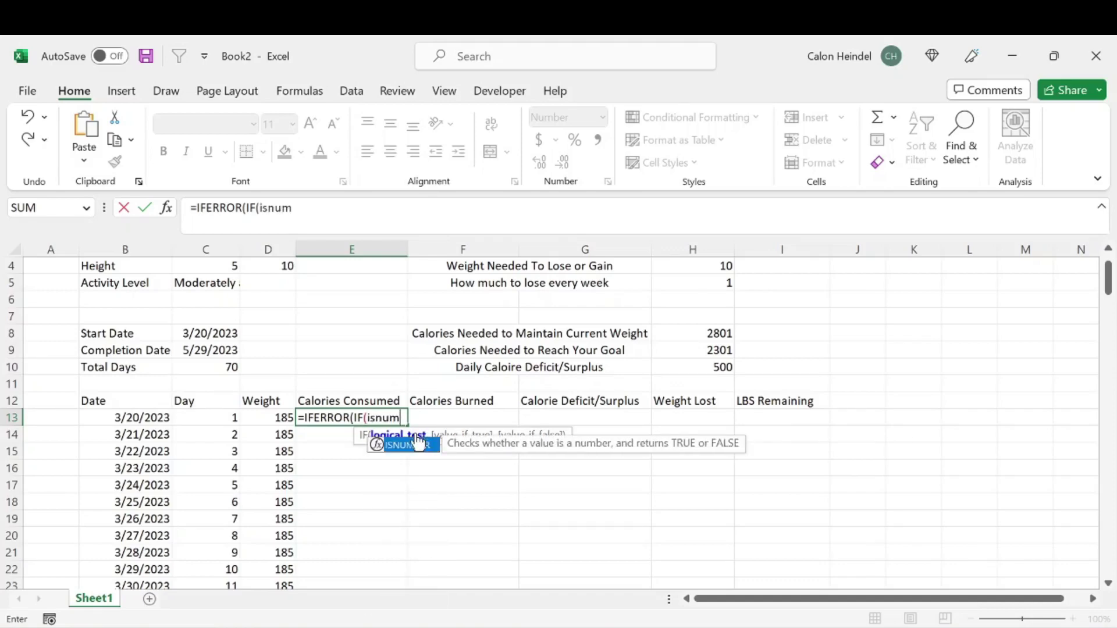
key(Tab)
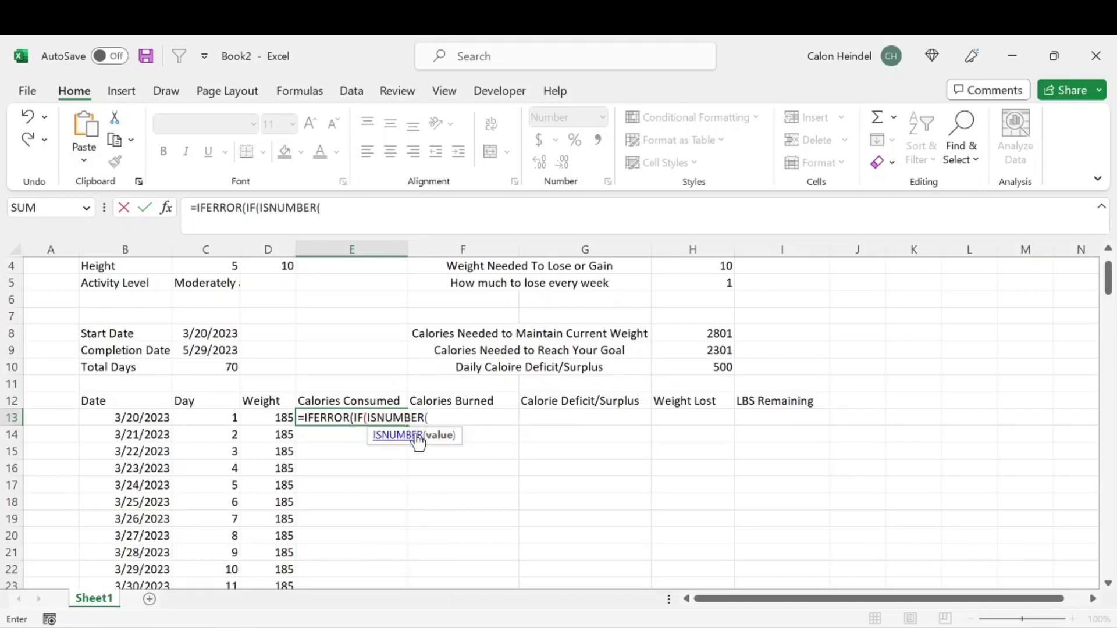
click(156, 418)
text(=TRUE,)
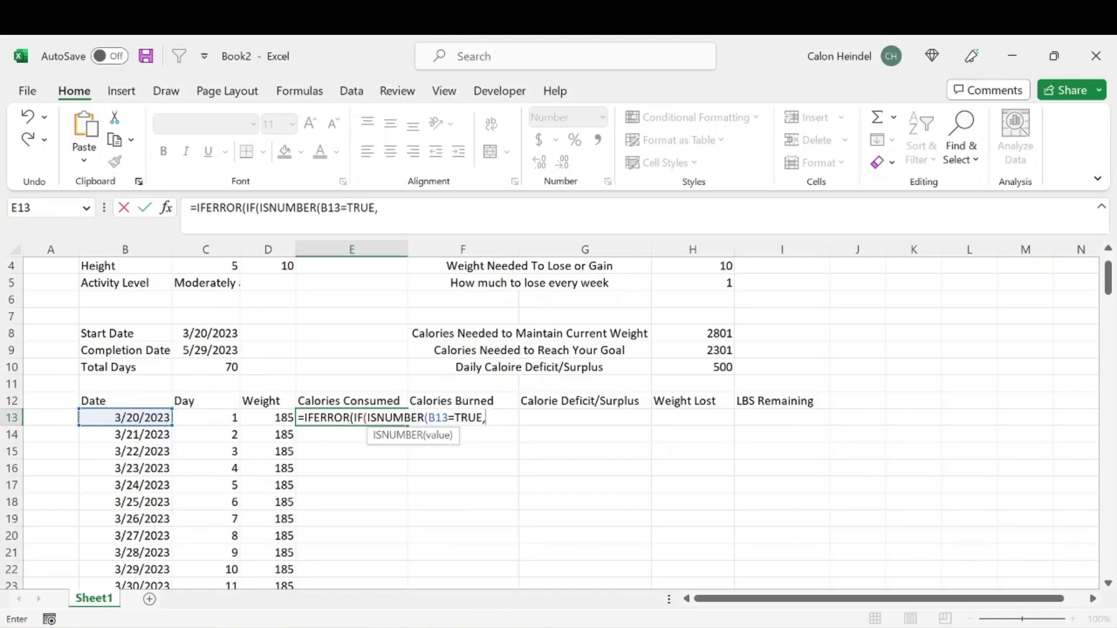
Complete E13 as =IFERROR(IF(ISNUMBER(B13)=TRUE,$H$8,""),""), closing ISNUMBER after B13, and fill it down the column.
click(698, 333)
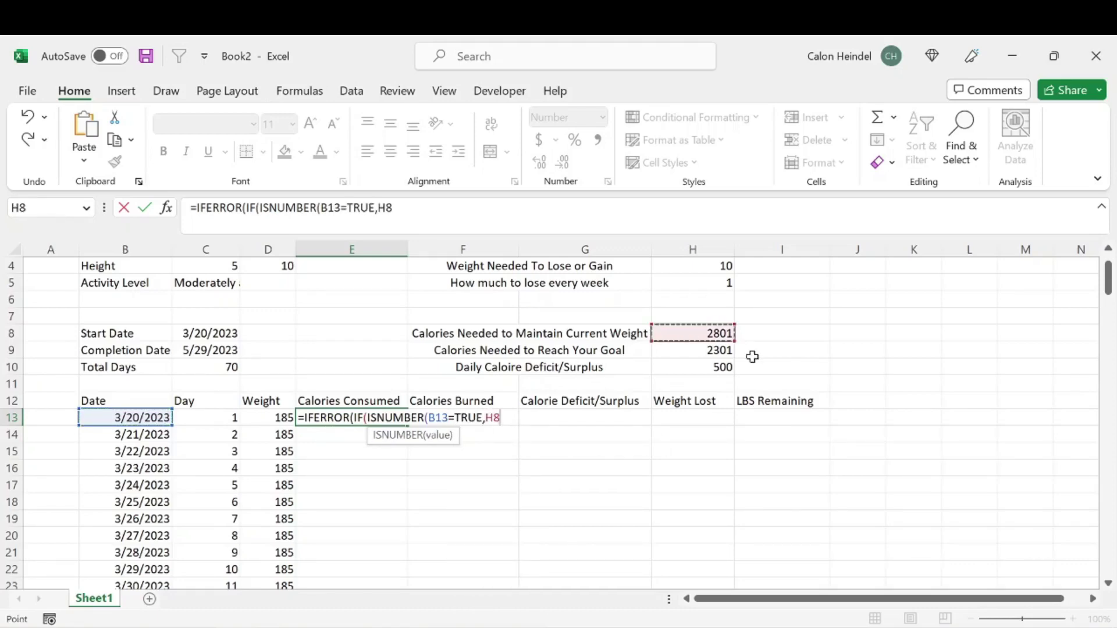
text(,)
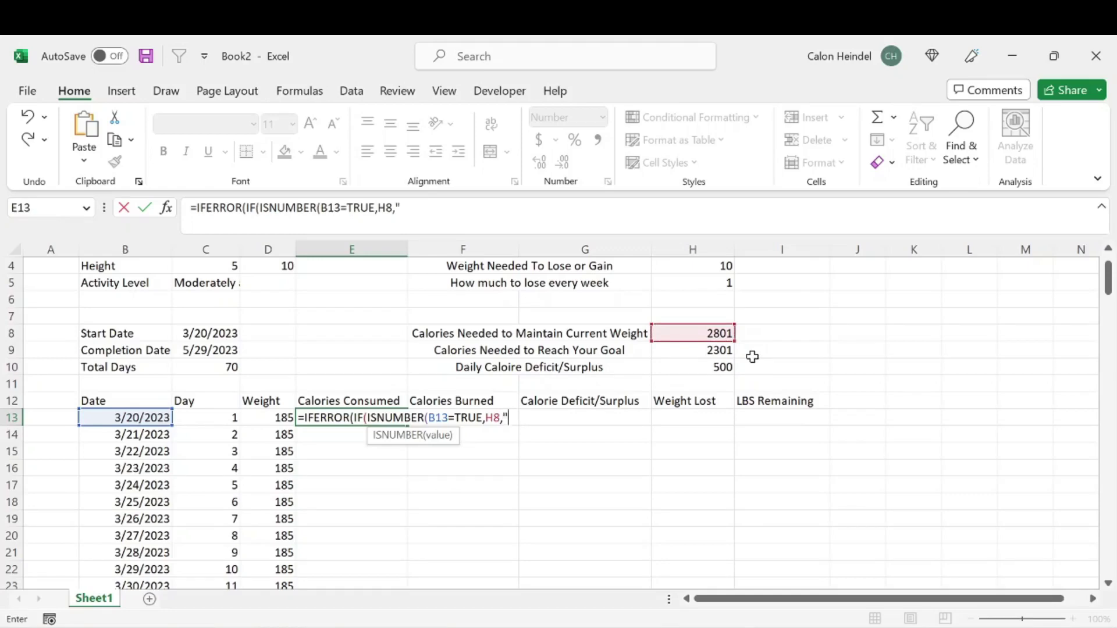
text(""),""))
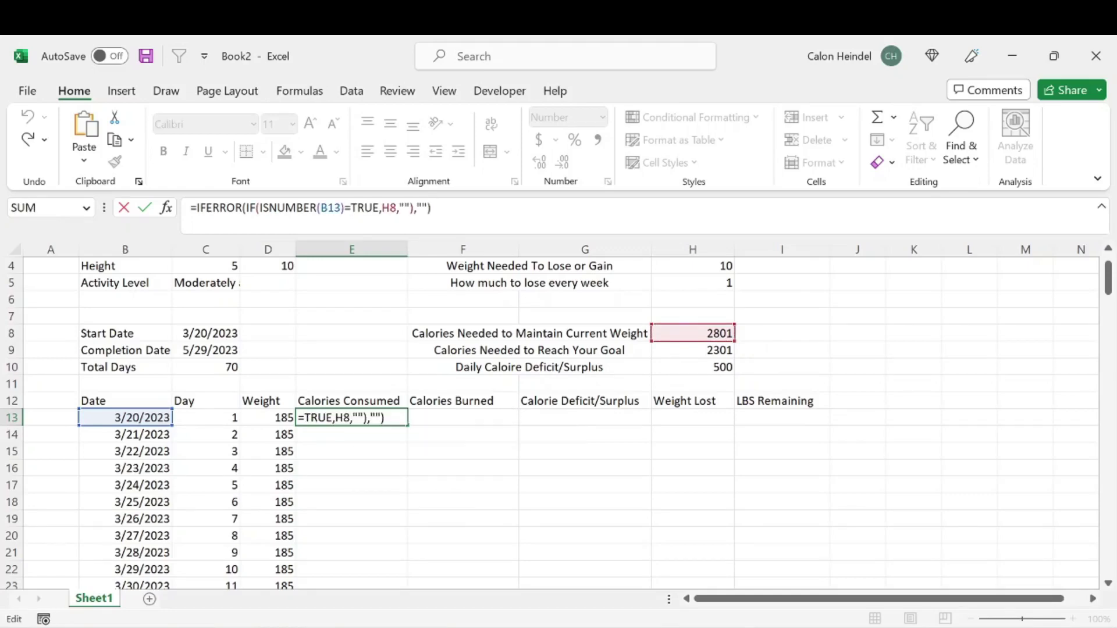
click(343, 208)
text())
key(F4)
key(Return)
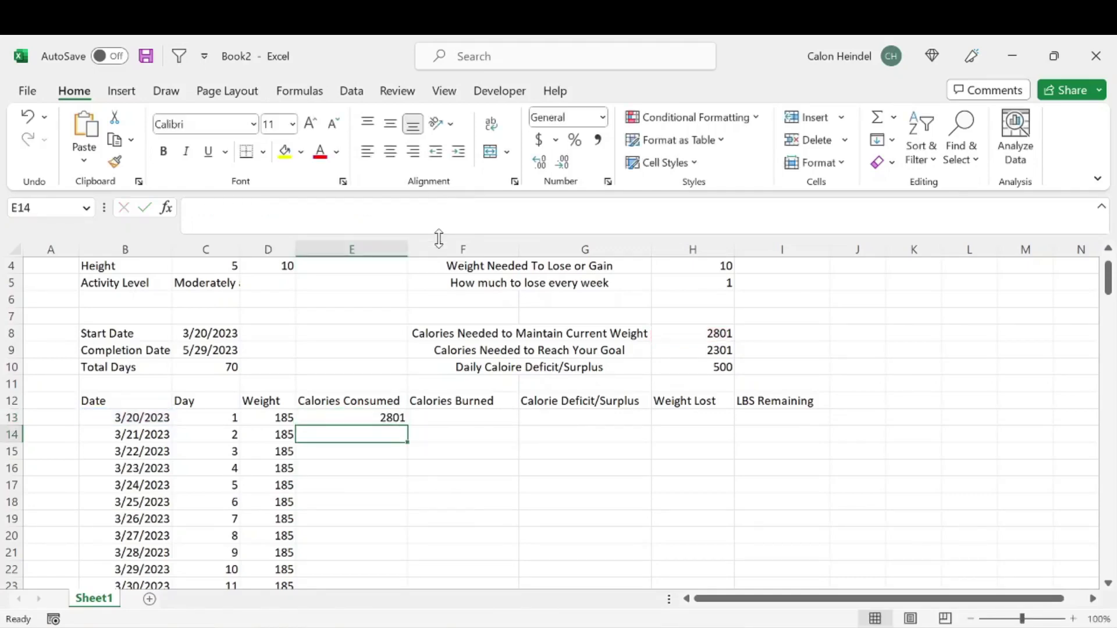
click(397, 414)
double_click(409, 426)
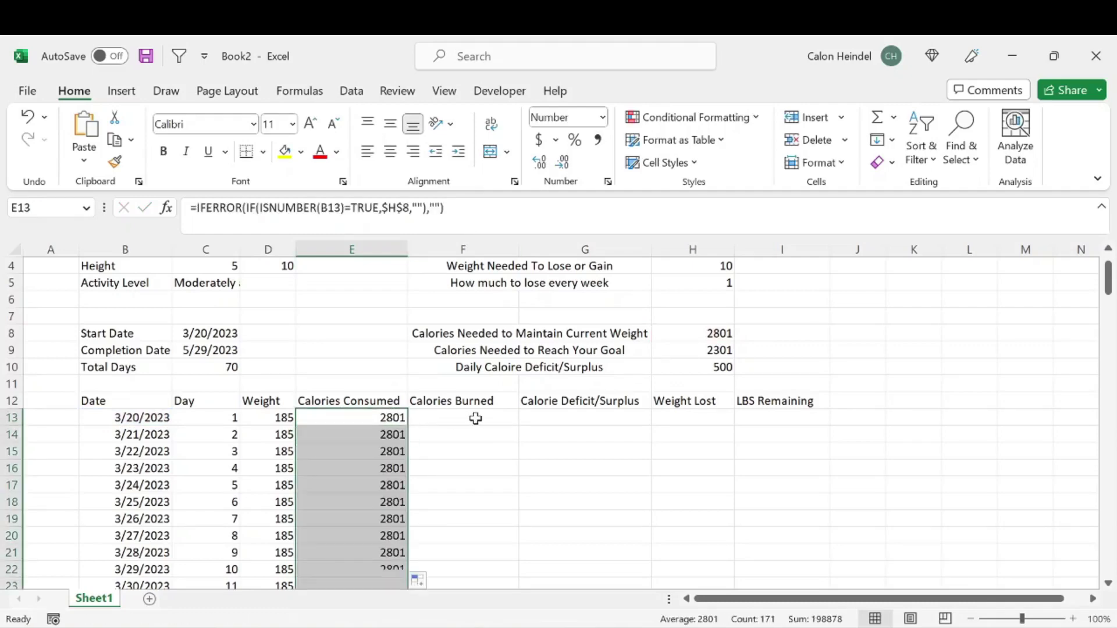
Start a Calories Burned formula in F13 that checks for a date in B13: =IFERROR(IF(ISNUMBER(B13)=TRUE,.
click(476, 418)
text(=)
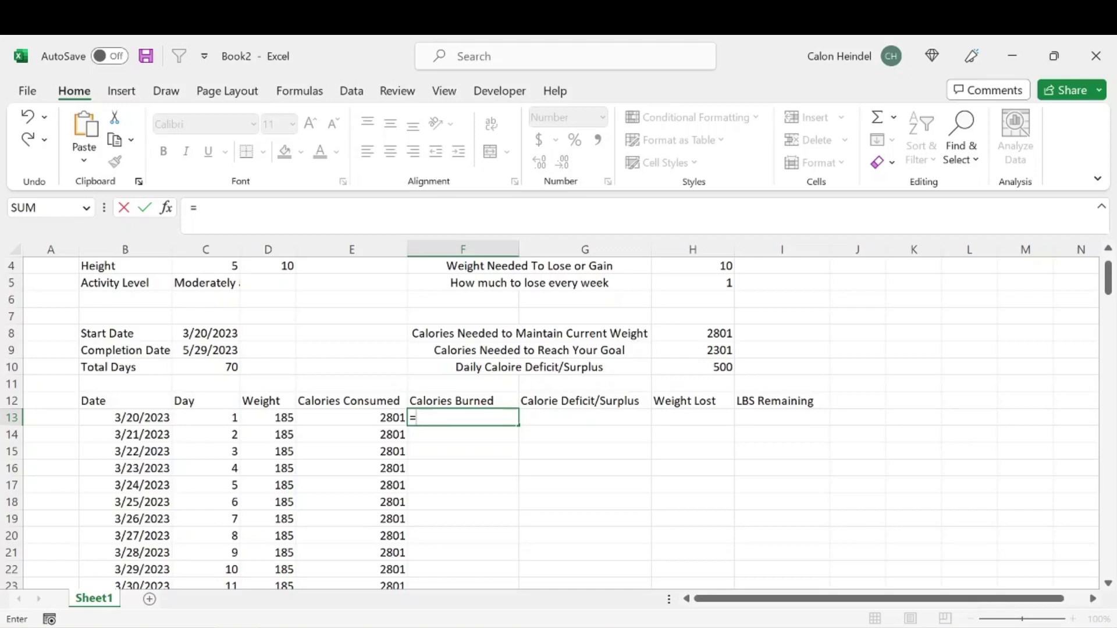
text(if)
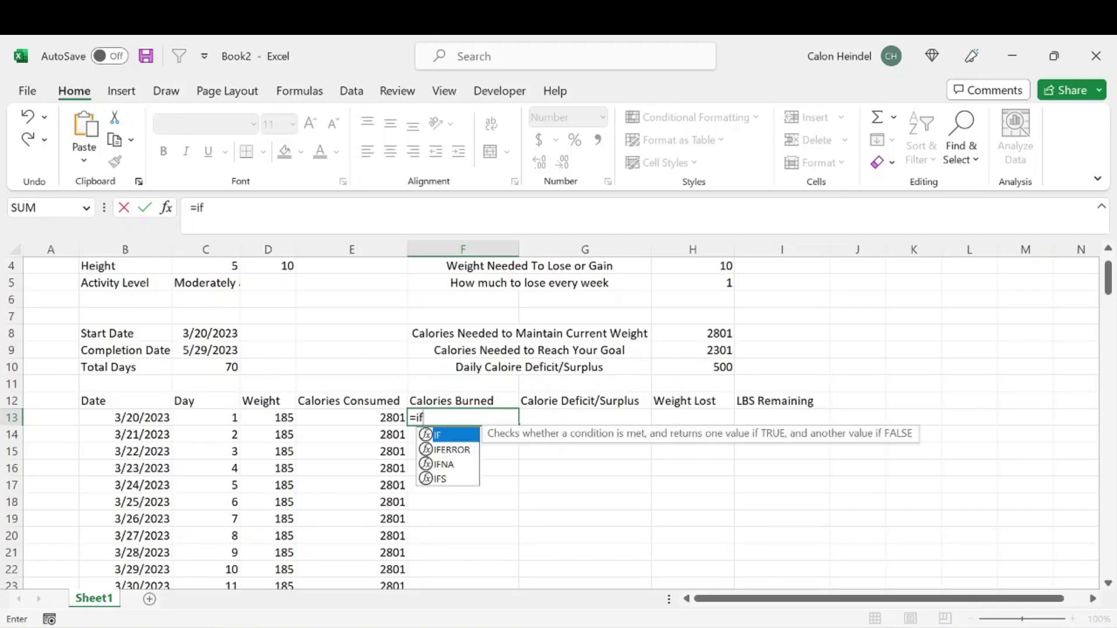
key(Tab)
key(BackSpace)
key(BackSpace)
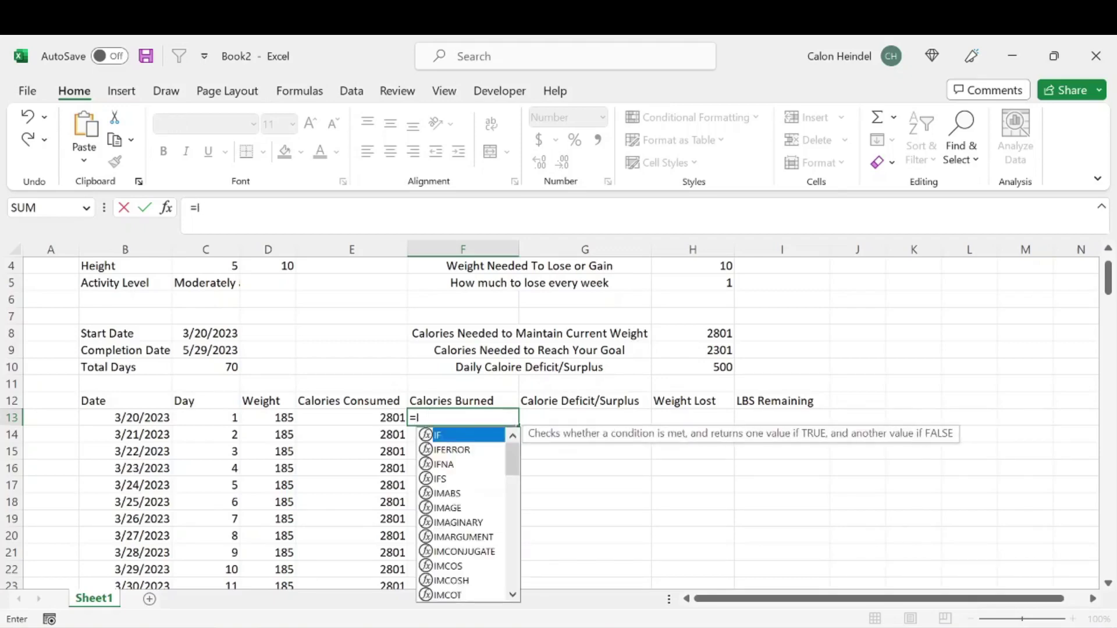
text(FERROR(IF)
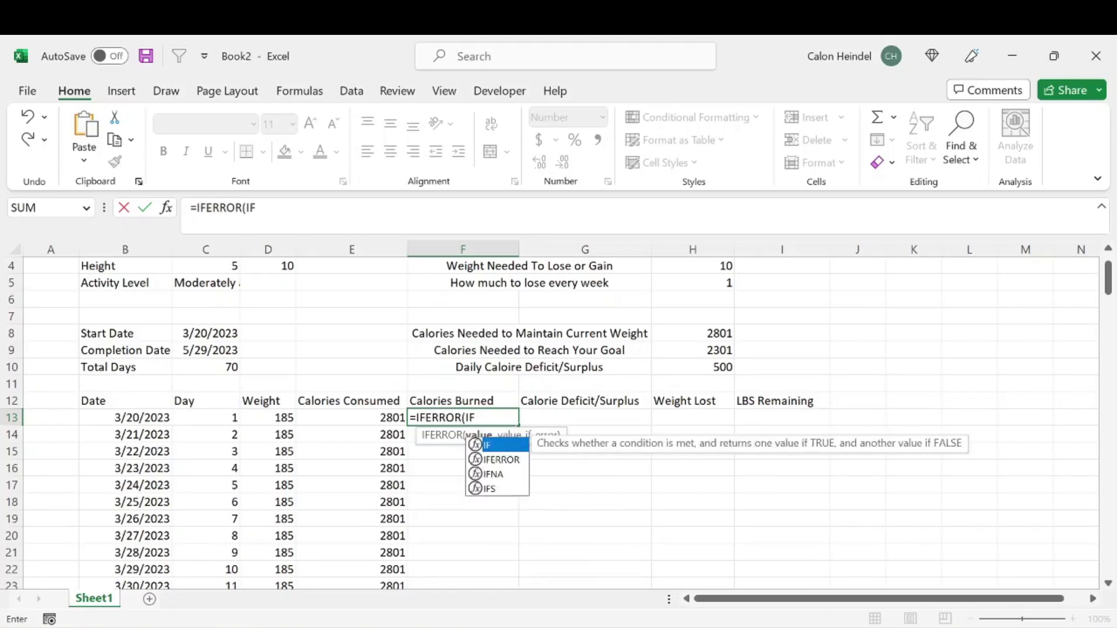
text((isnu)
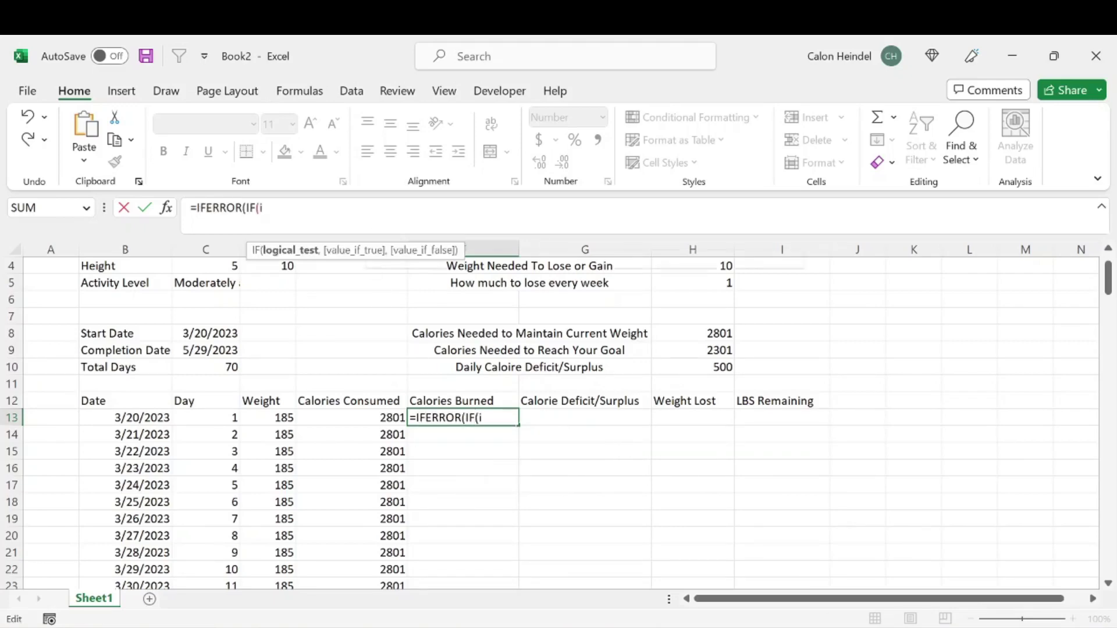
key(Tab)
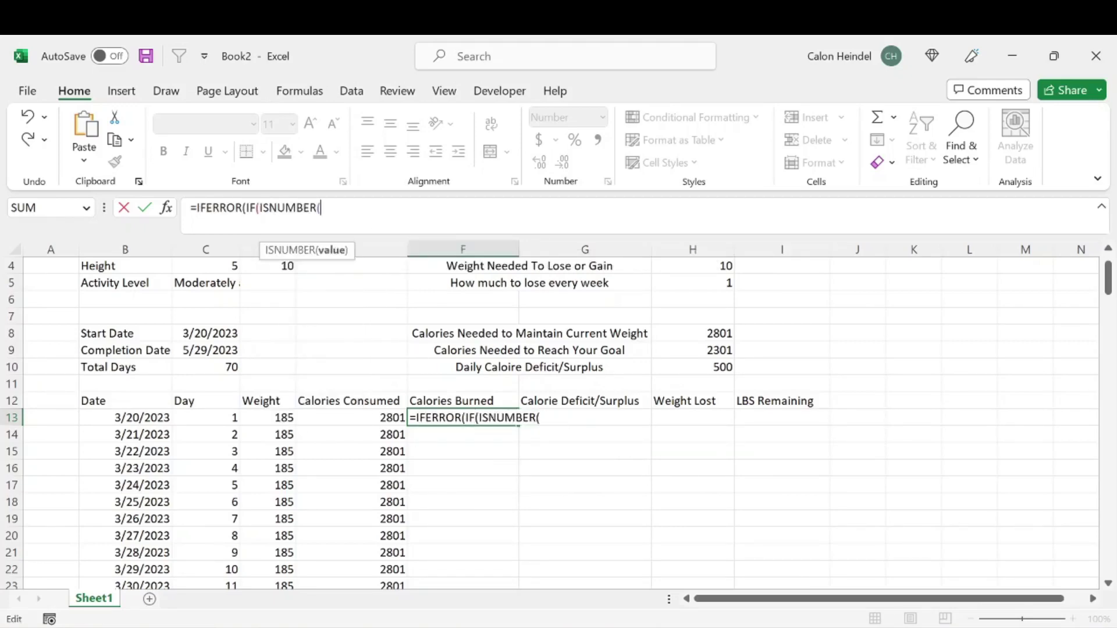
click(150, 414)
text()=)
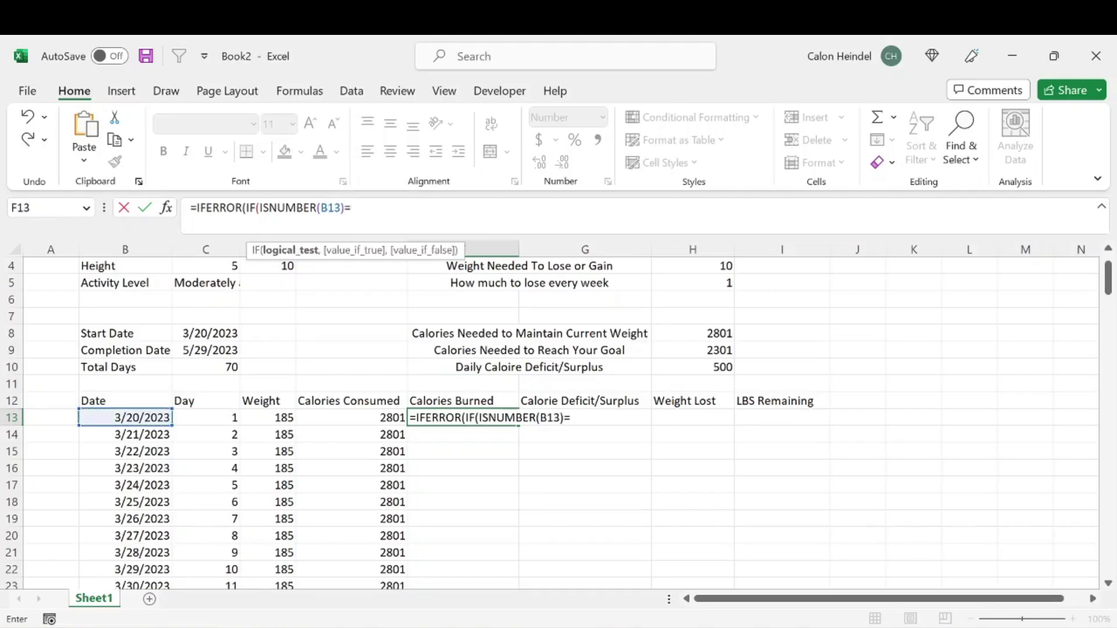
text(True,)
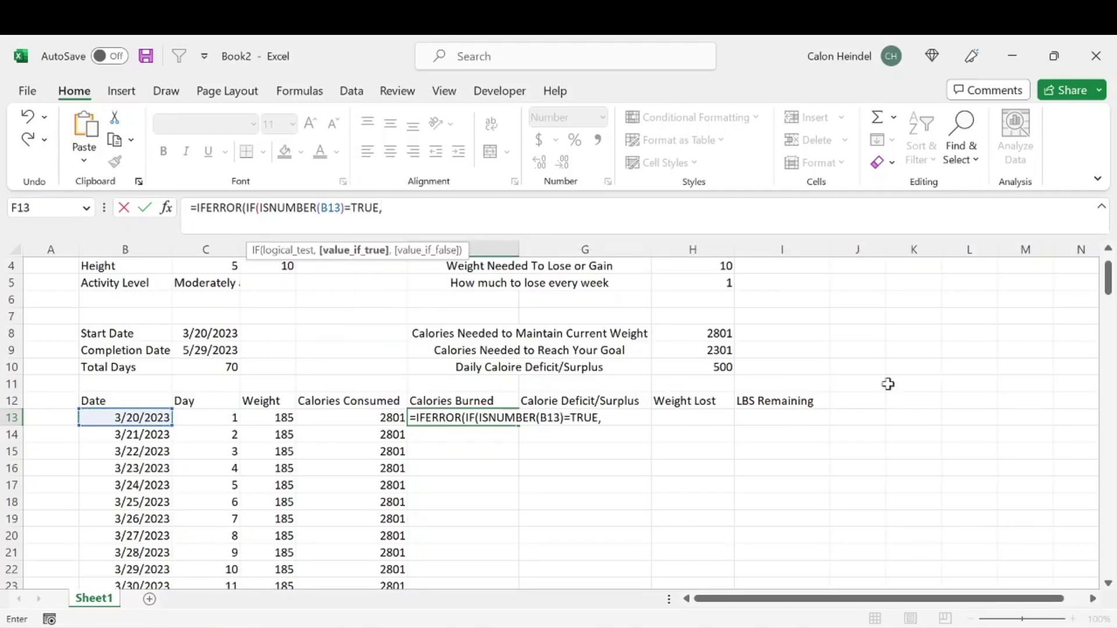
Finish the F13 formula with $H$9 as the true result and "" for the false and error cases, and fill it down the column.
click(732, 349)
key(F4)
text(,)
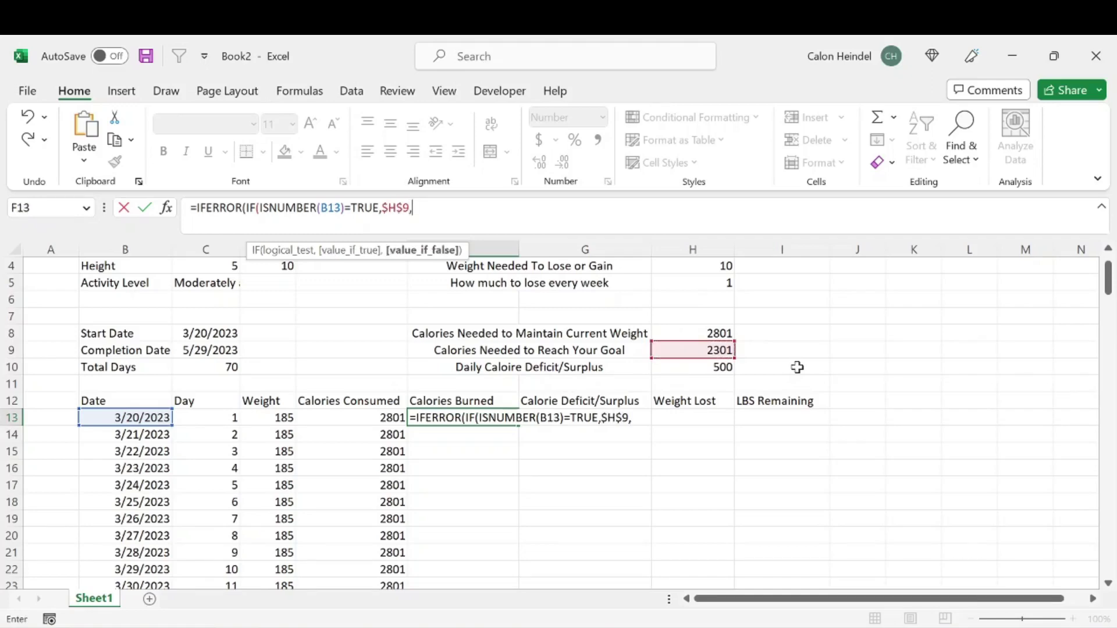
text(""),"")
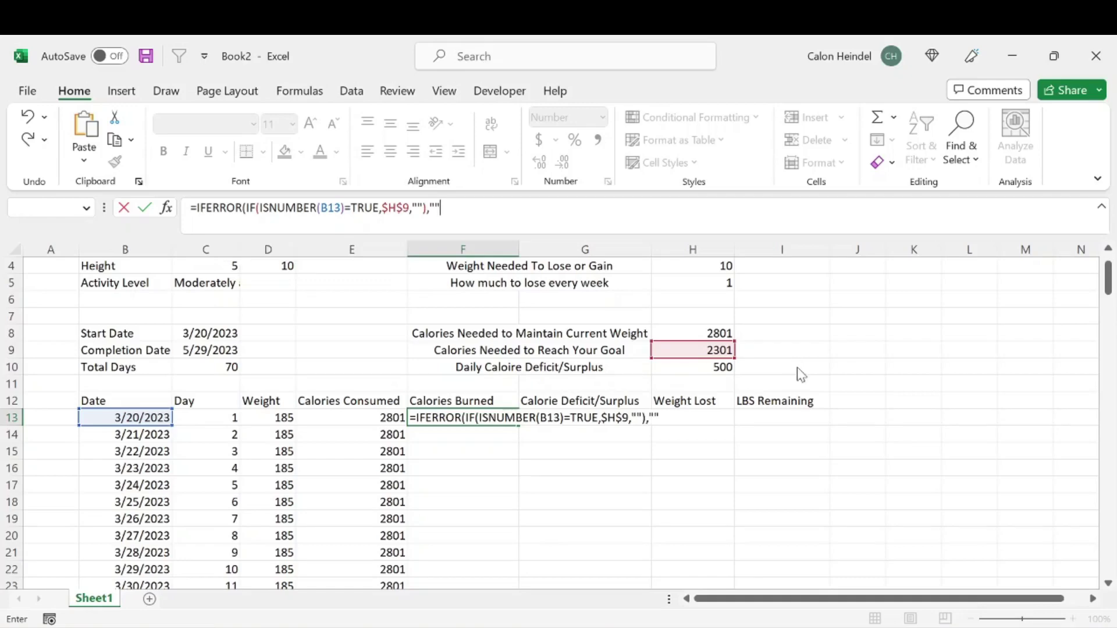
key(Return)
key(Return)
click(482, 415)
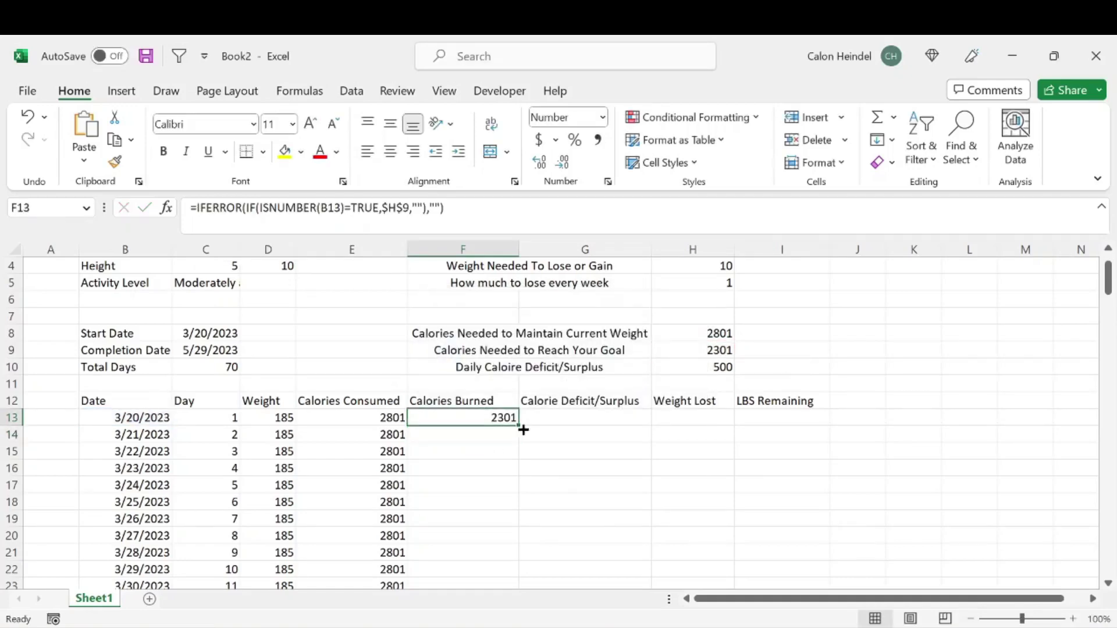
double_click(519, 426)
Check how far the filled Calories Consumed and Calories Burned values extend at the end of the schedule.
scroll(545, 451, down, 4)
scroll(545, 452, down, 20)
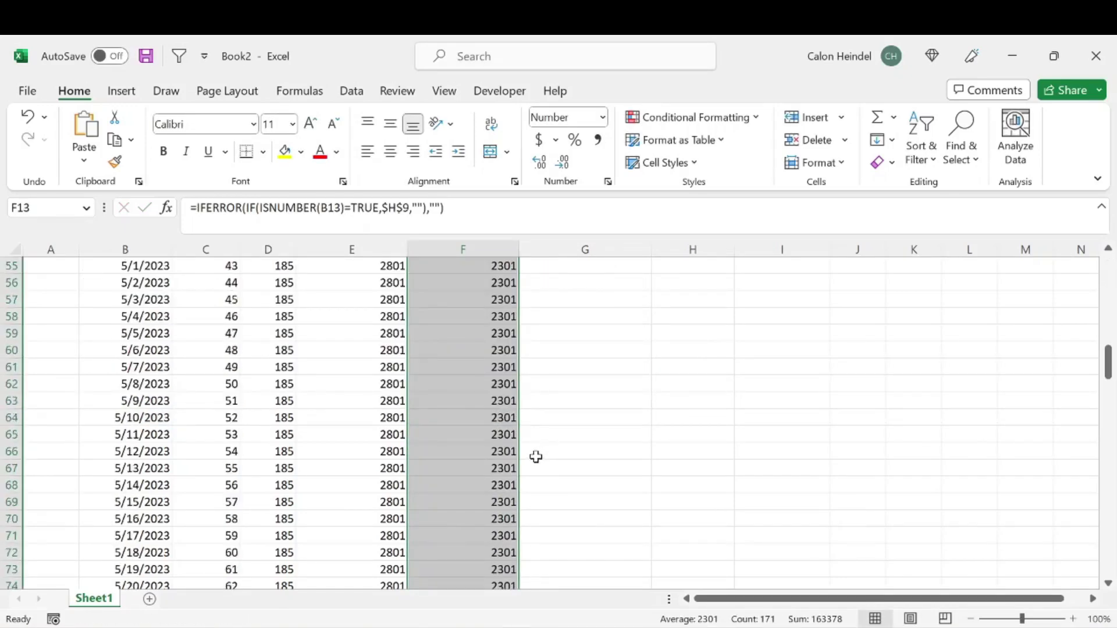
scroll(532, 456, up, 3)
click(354, 454)
click(444, 456)
scroll(512, 466, up, 16)
scroll(485, 459, up, 8)
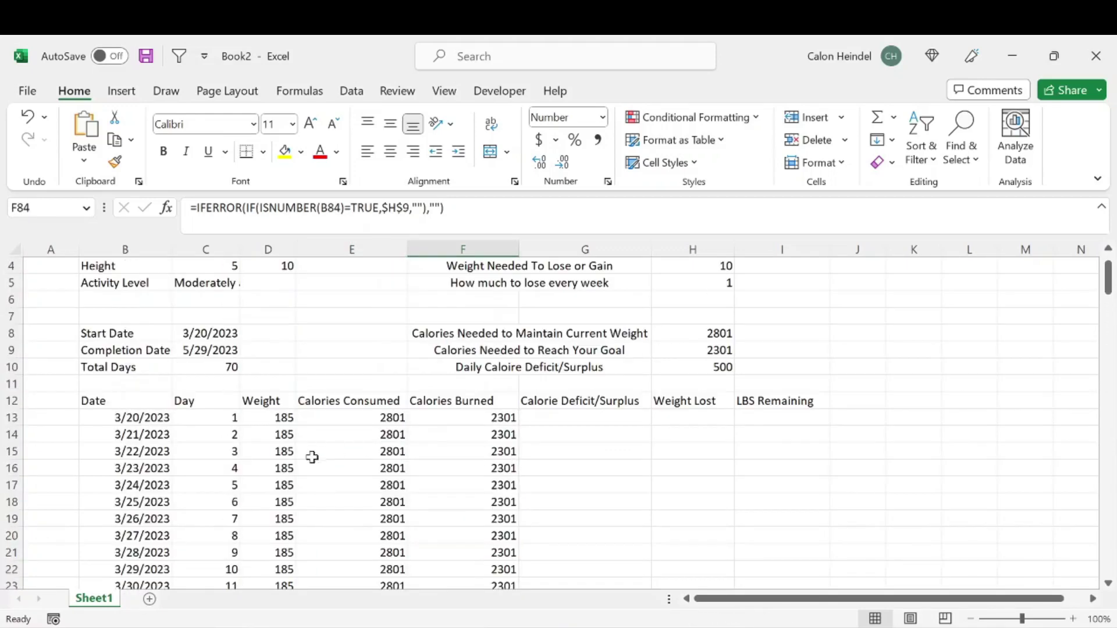
Test the schedule with a completion date of 6/3/2023 in C9, check the updated rows, and undo the date change.
click(204, 402)
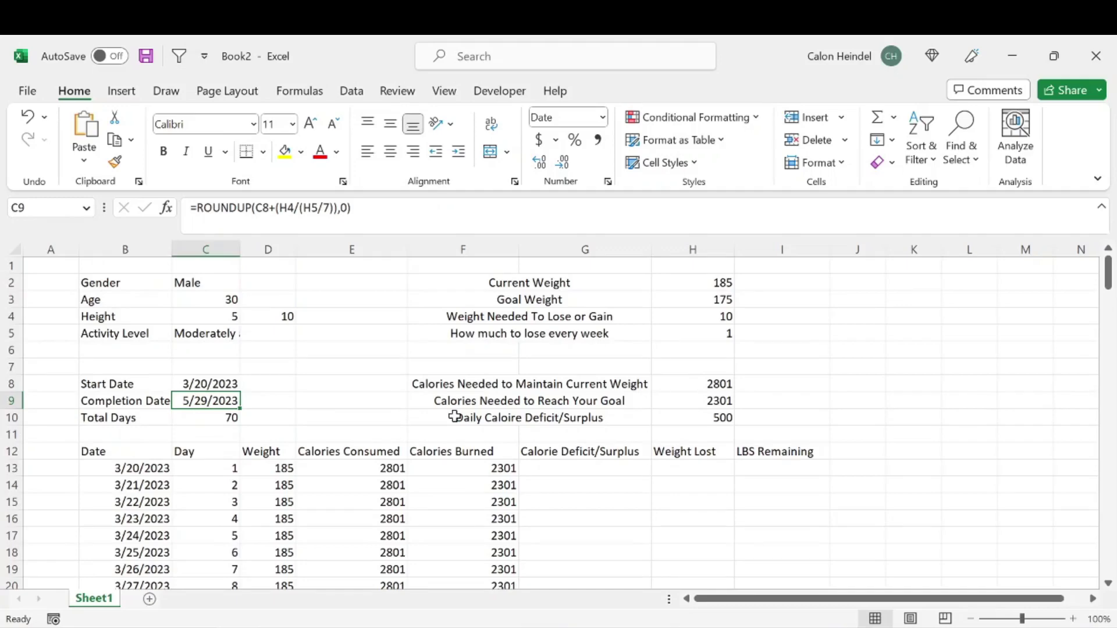
text(6/)
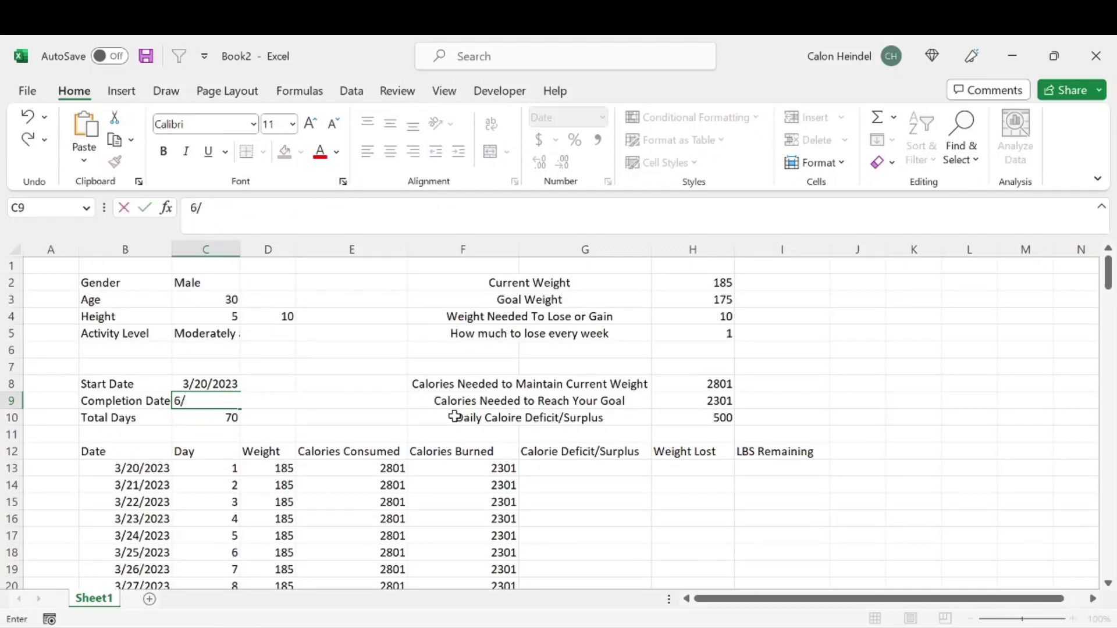
text(3/2023)
key(Return)
scroll(454, 416, down, 20)
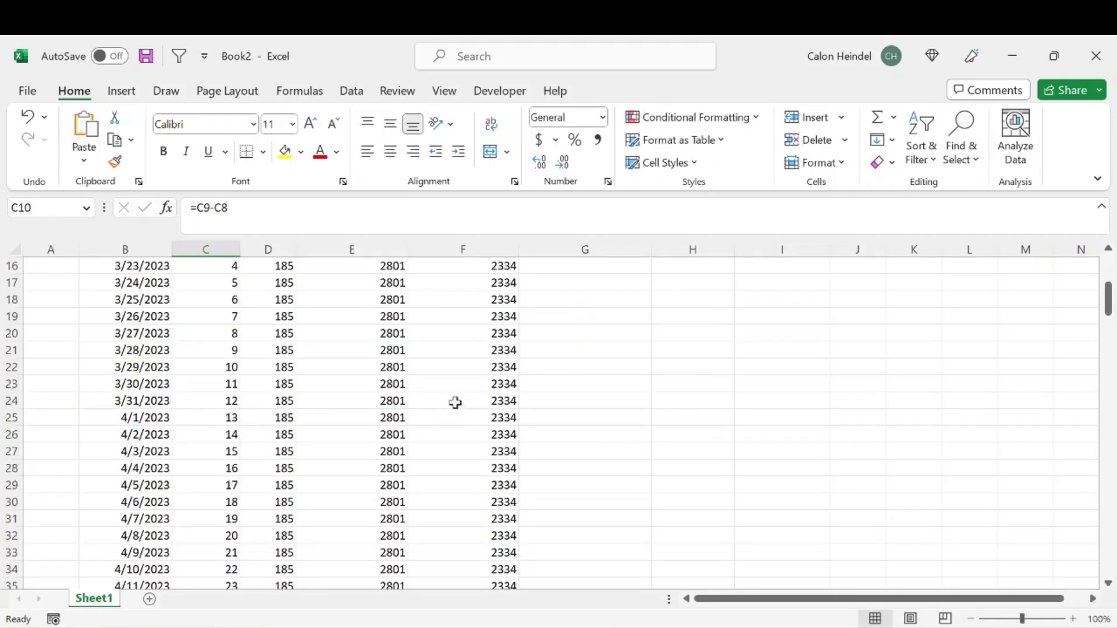
scroll(422, 425, down, 5)
drag(163, 417, 512, 418)
key(ctrl+z)
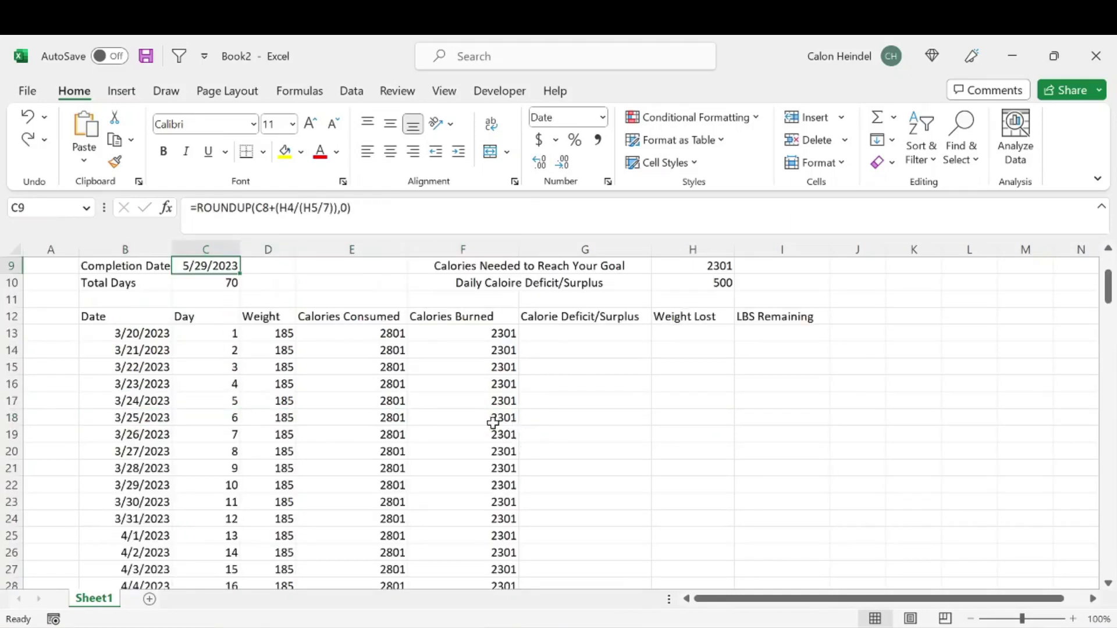
scroll(519, 423, up, 3)
Copy the Calories Burned formula from F13 into the first Calorie Deficit/Surplus cell, G13.
click(585, 469)
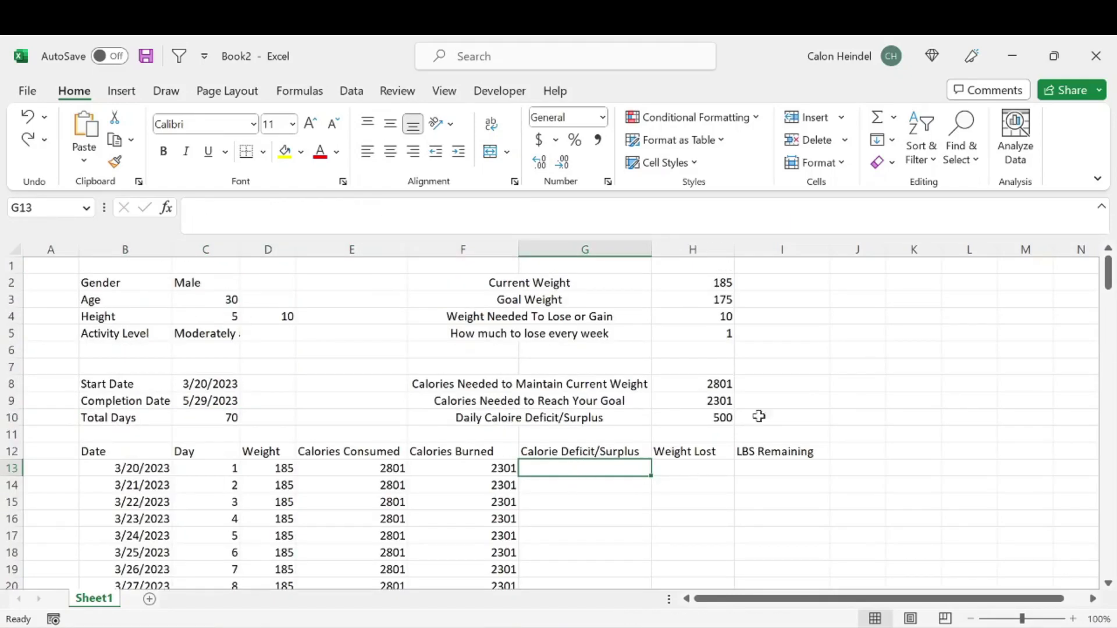
click(720, 417)
click(503, 470)
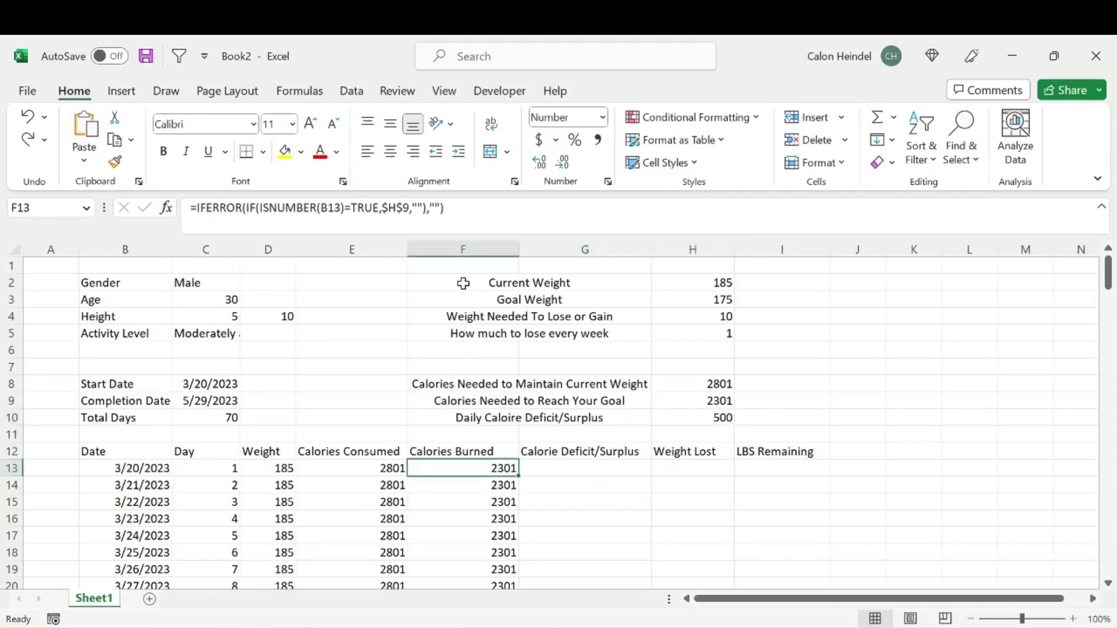
click(612, 569)
drag(519, 478, 602, 483)
click(605, 468)
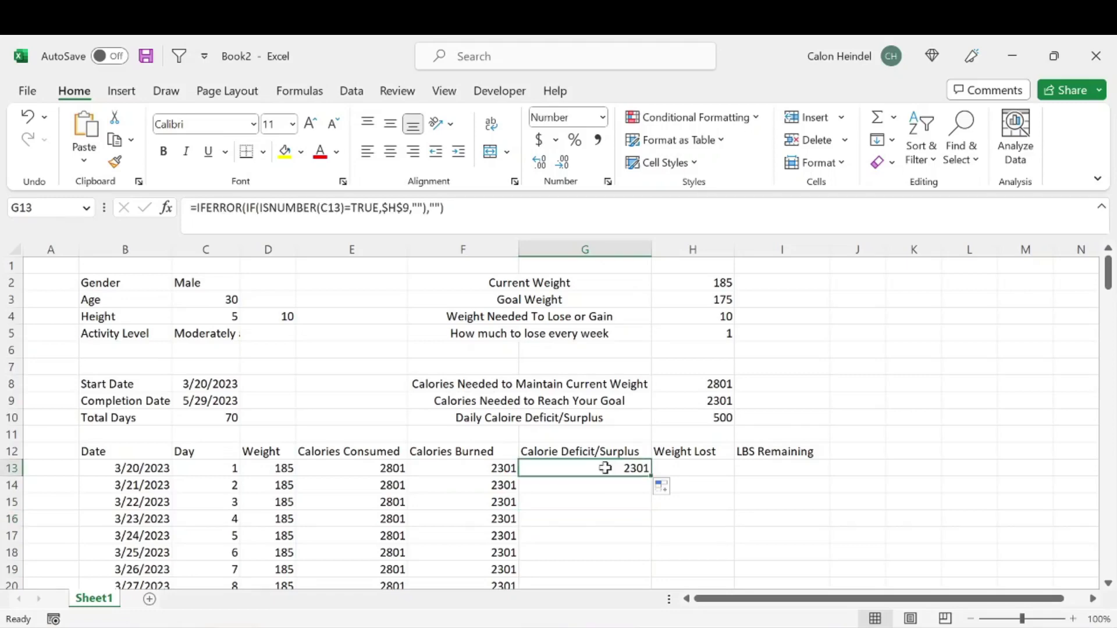
Change the ISNUMBER check in the G13 formula to refer to the date in B13.
key(F2)
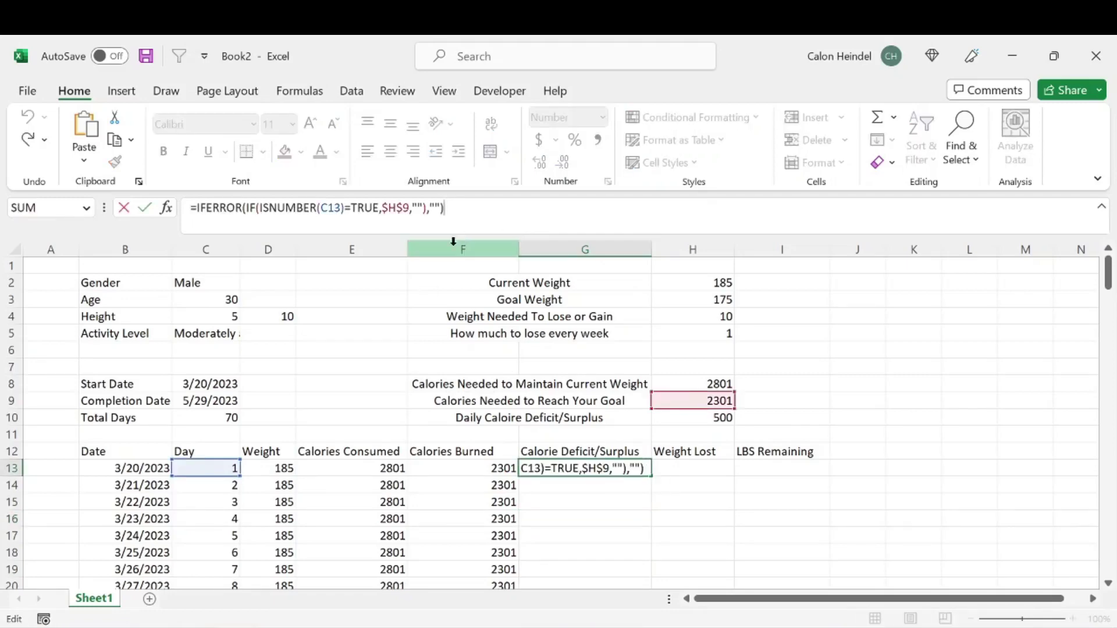
click(334, 208)
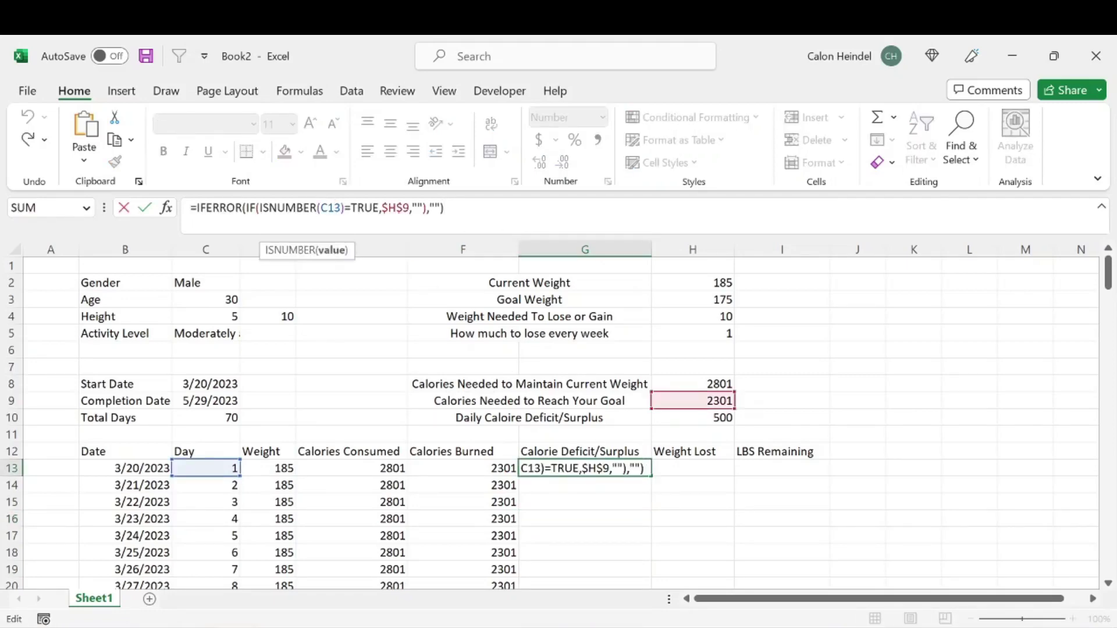
key(BackSpace)
key(BackSpace)
key(BackSpace)
click(153, 468)
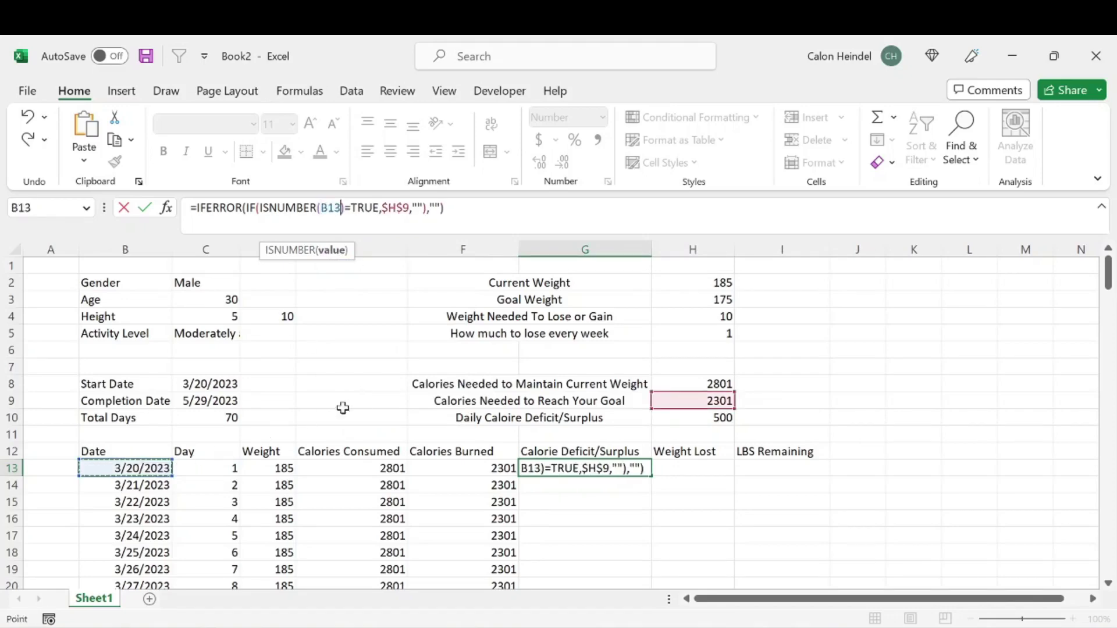
Replace the true result in the G13 formula with $H$10 and fill the formula down the Calorie Deficit/Surplus column.
click(409, 207)
key(BackSpace)
key(BackSpace)
key(BackSpace)
key(BackSpace)
click(728, 414)
key(F4)
key(ctrl+Return)
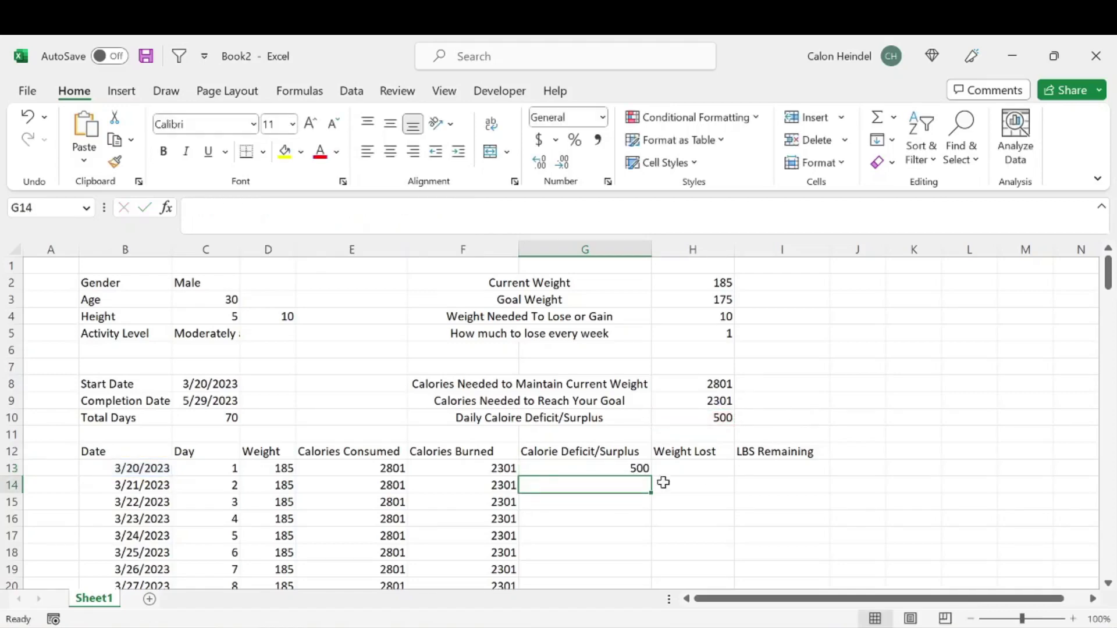
double_click(650, 475)
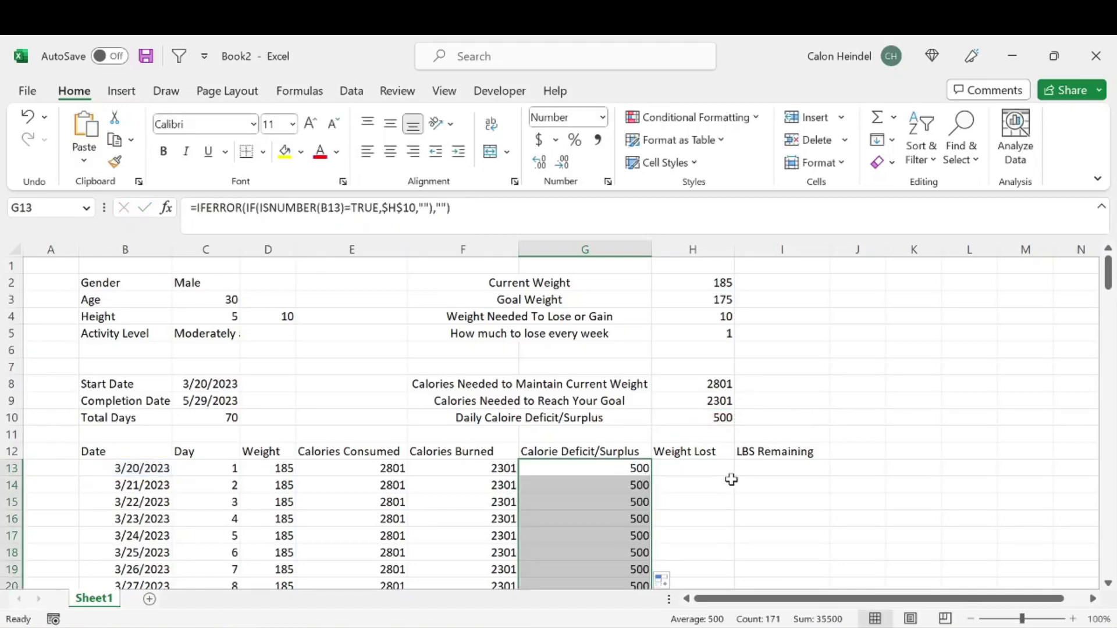
Copy the Calorie Deficit/Surplus formula from G13 into the first Weight Lost cell, H13.
click(713, 472)
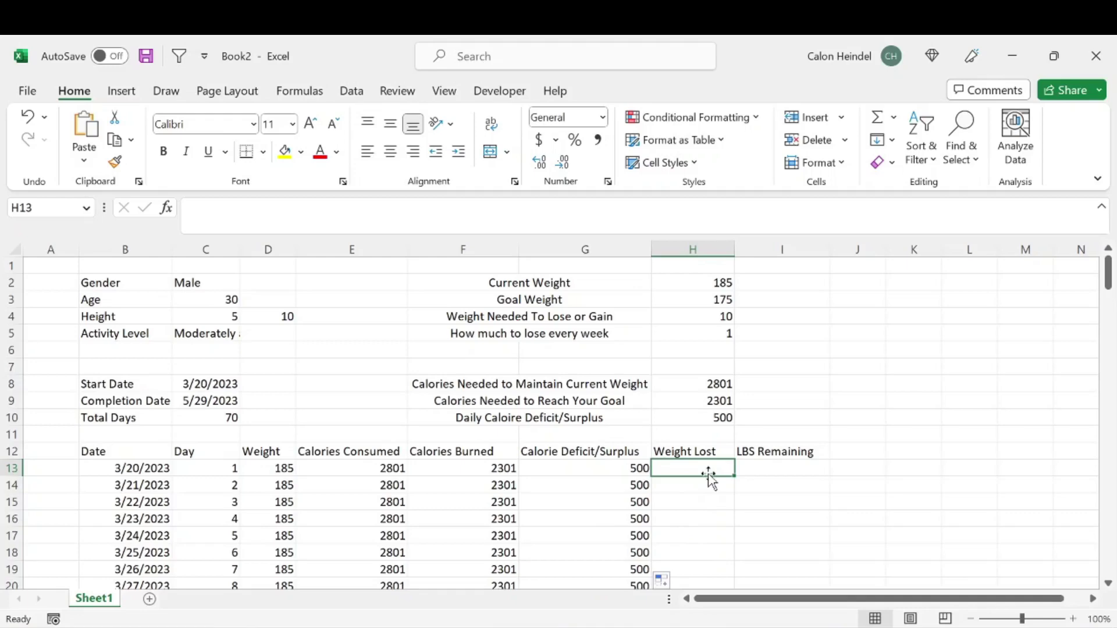
drag(715, 450, 833, 450)
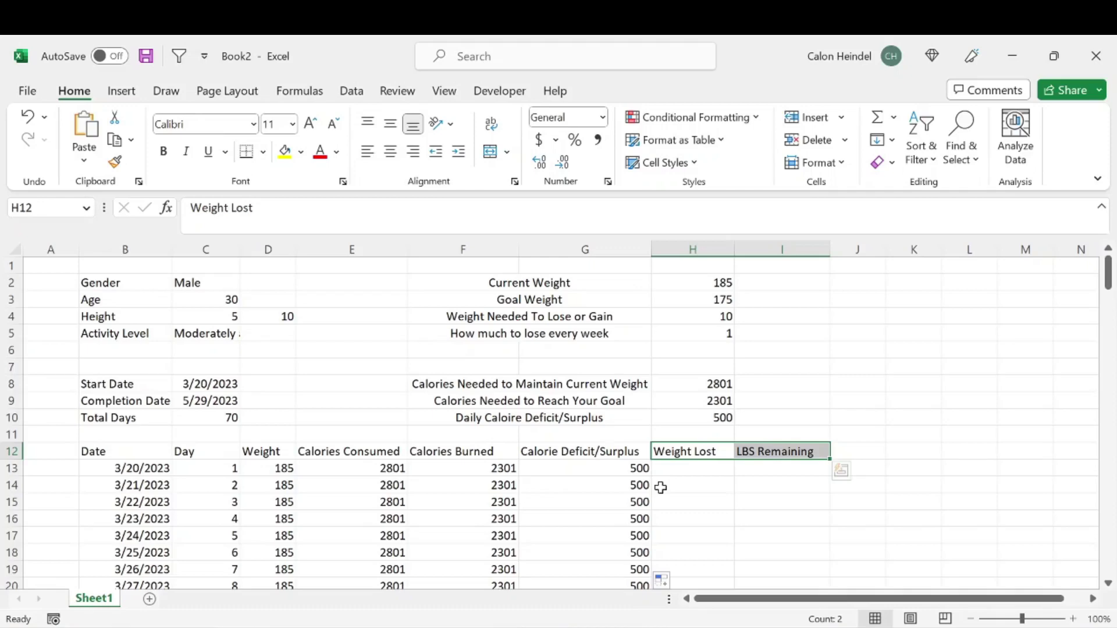
click(677, 501)
click(646, 470)
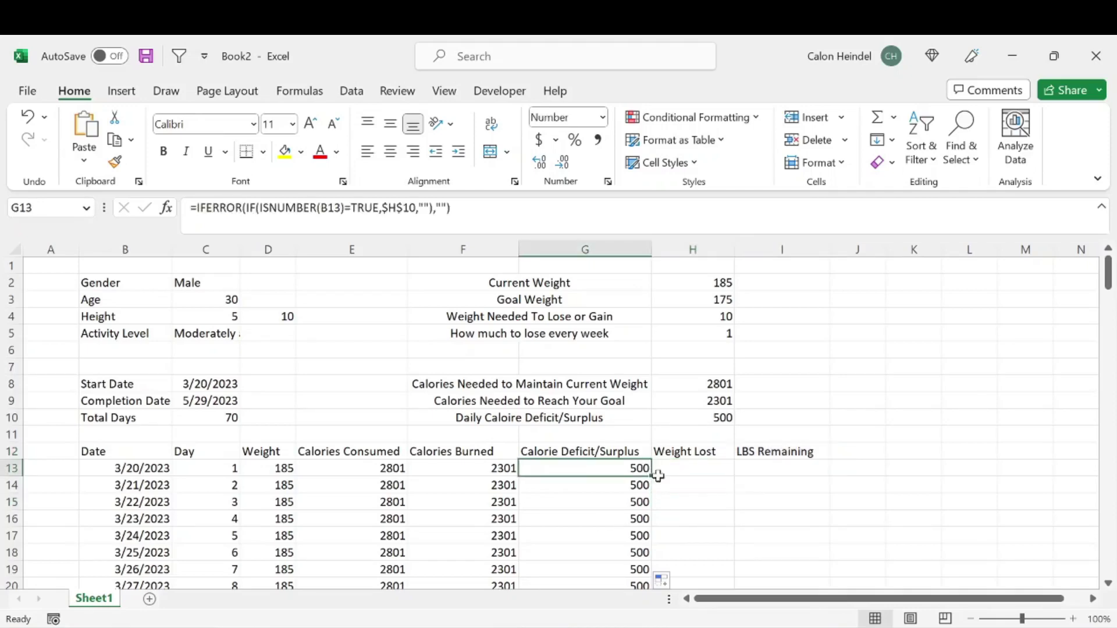
drag(652, 477, 723, 488)
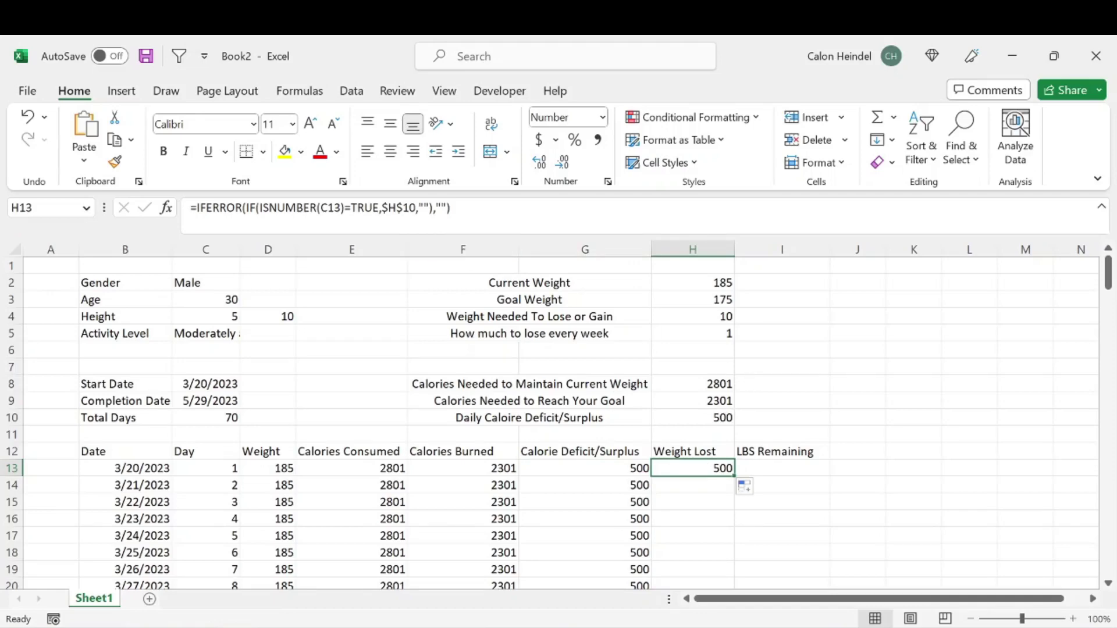
Edit the H13 formula to check B13 and return G13/3500 as the true result, and fill it into H14.
click(442, 211)
click(334, 208)
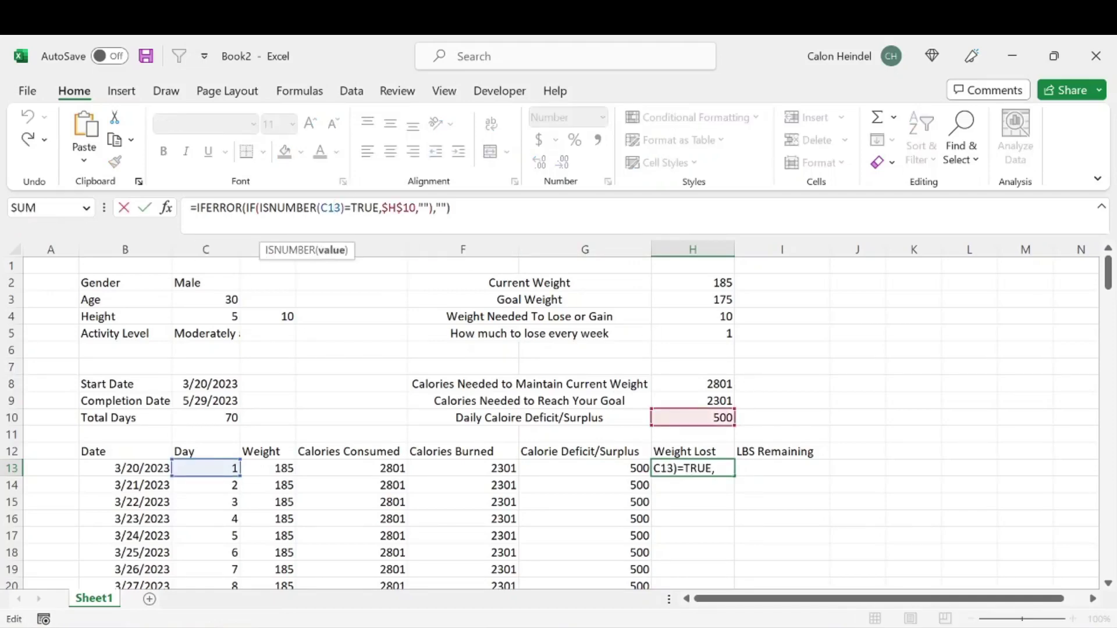
key(BackSpace)
text(B)
key(Delete)
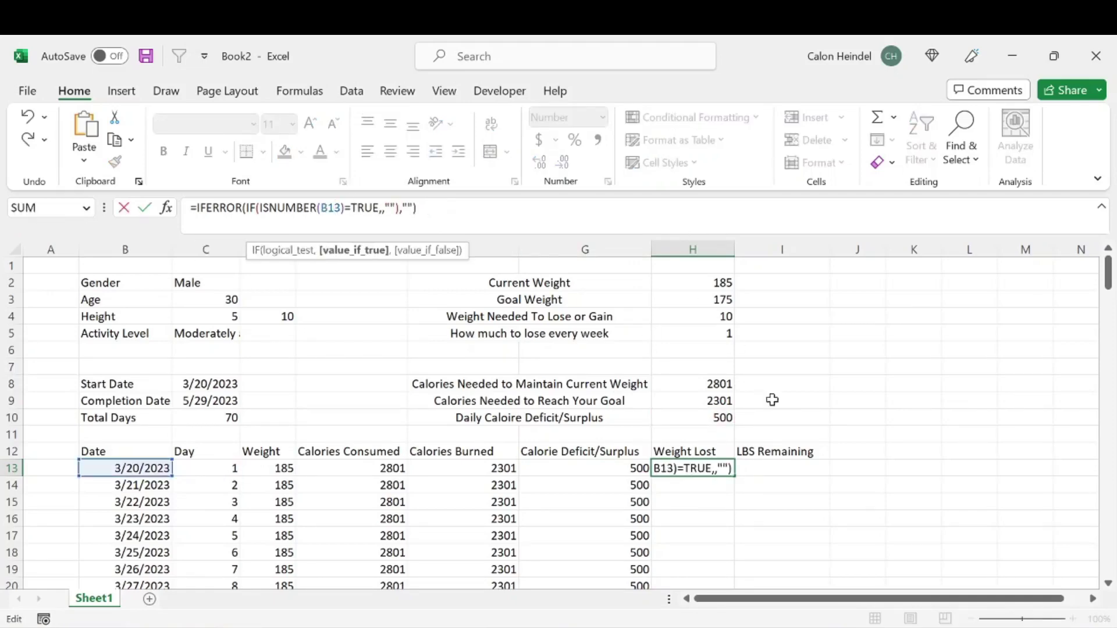
click(640, 469)
text(/3500)
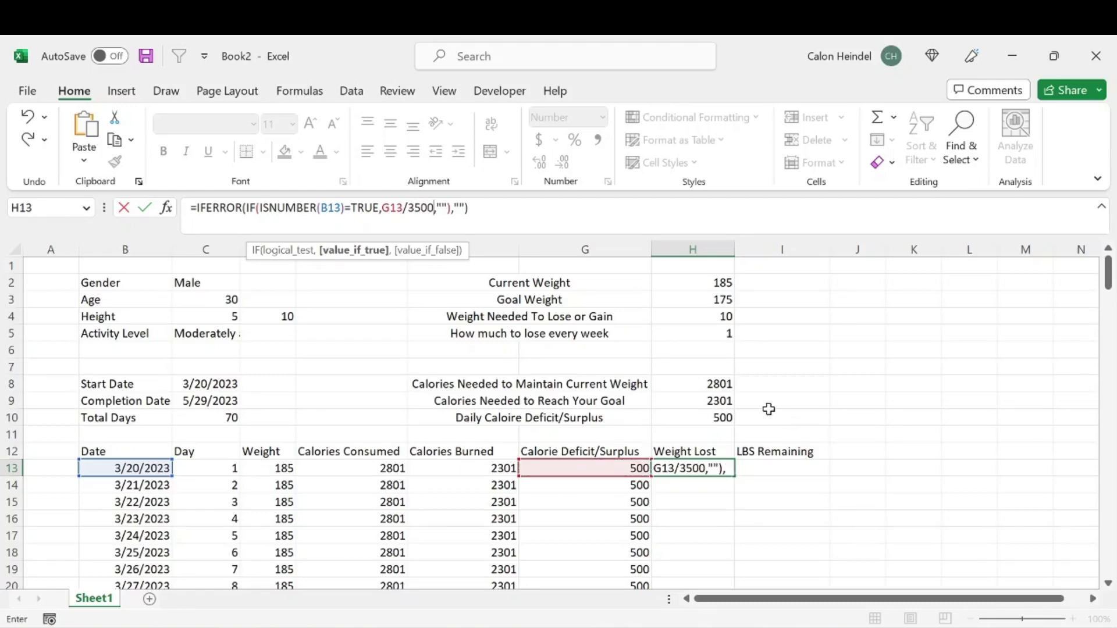
click(435, 208)
key(ctrl+Return)
drag(735, 474, 734, 488)
Replace the formula in H13 with 0 and format the Weight Lost value in H14 with two decimal places.
click(779, 486)
click(722, 470)
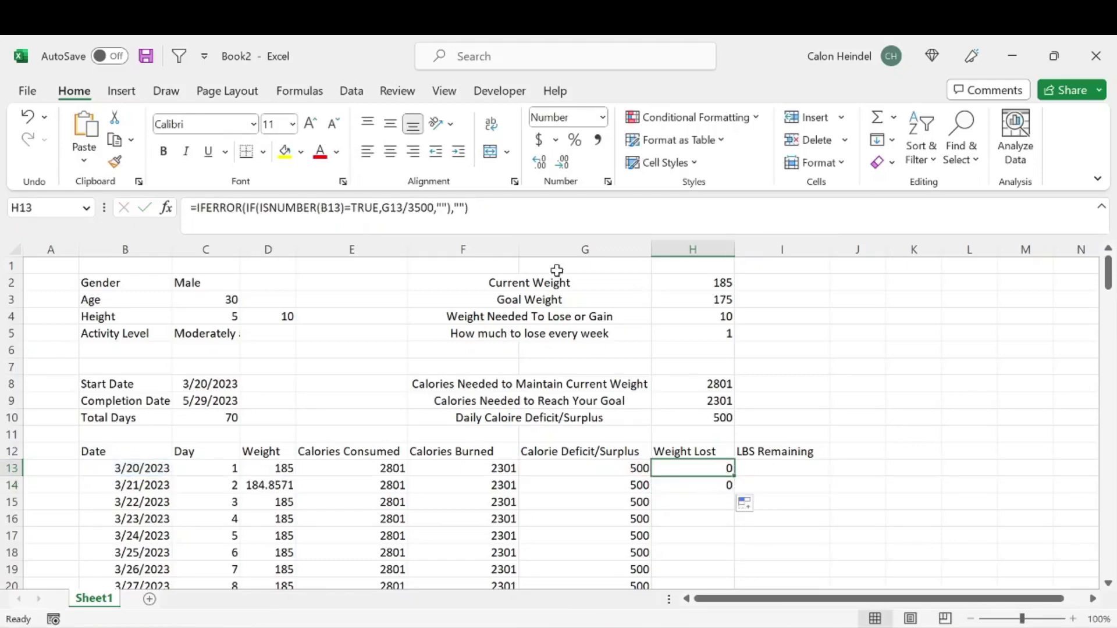
key(F2)
key(F9)
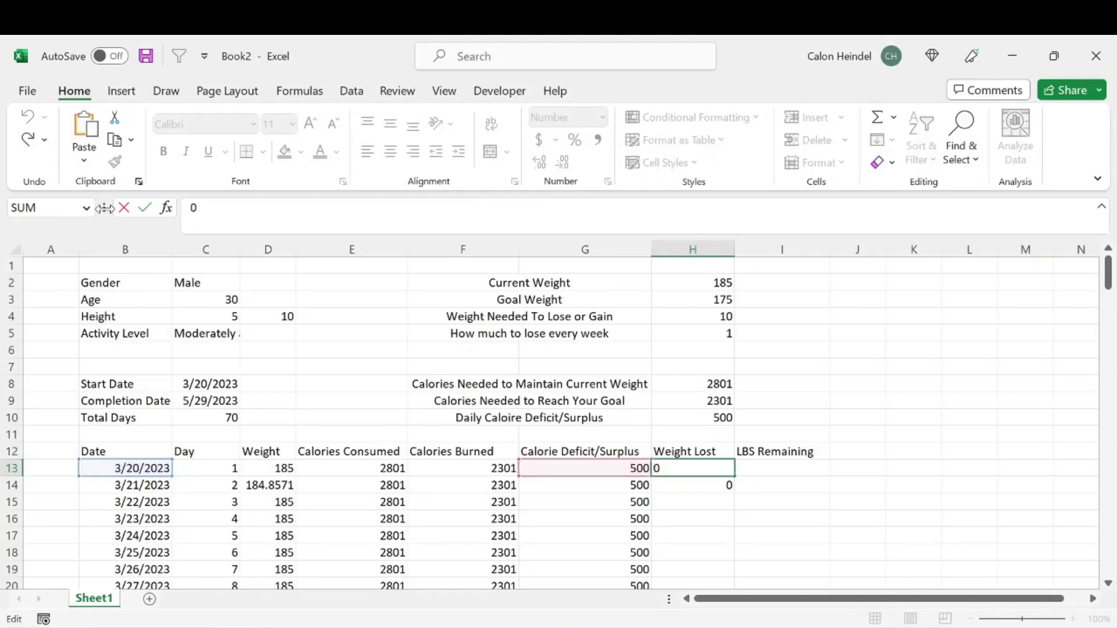
key(Return)
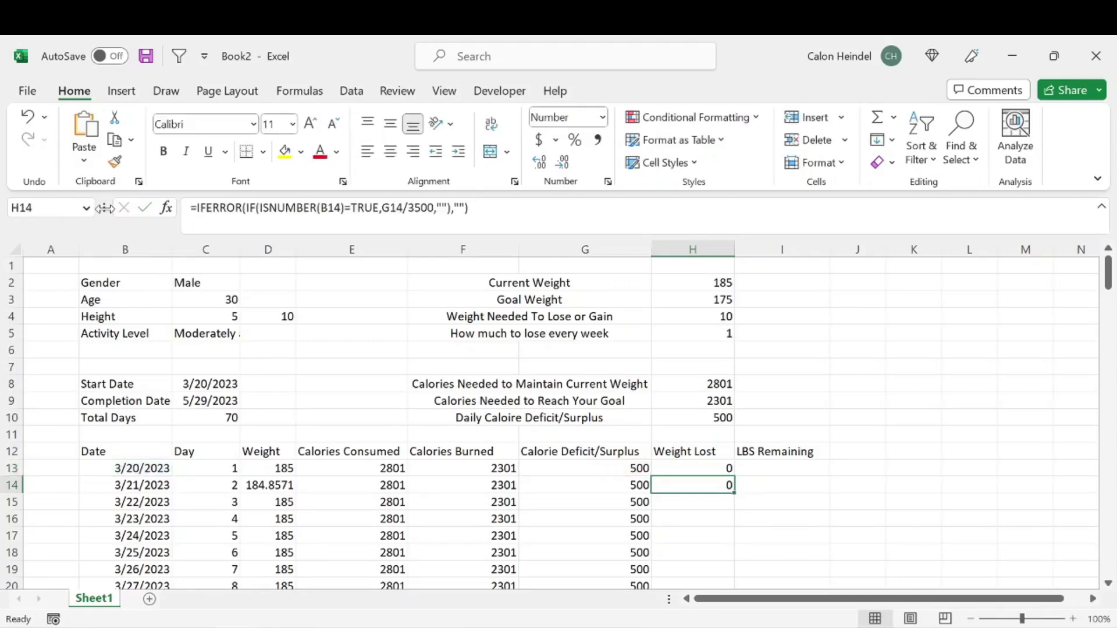
click(540, 164)
click(539, 164)
Review the Weight Lost cells H13 through H17 to see how the daily loss should accumulate.
click(814, 469)
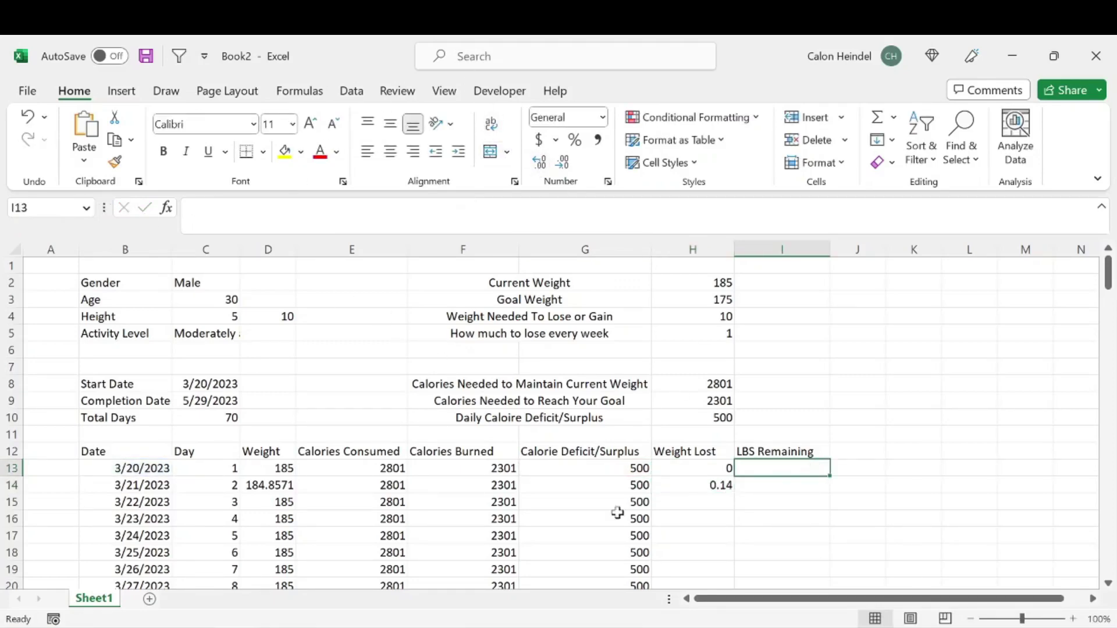
drag(716, 458, 710, 567)
click(716, 469)
click(713, 485)
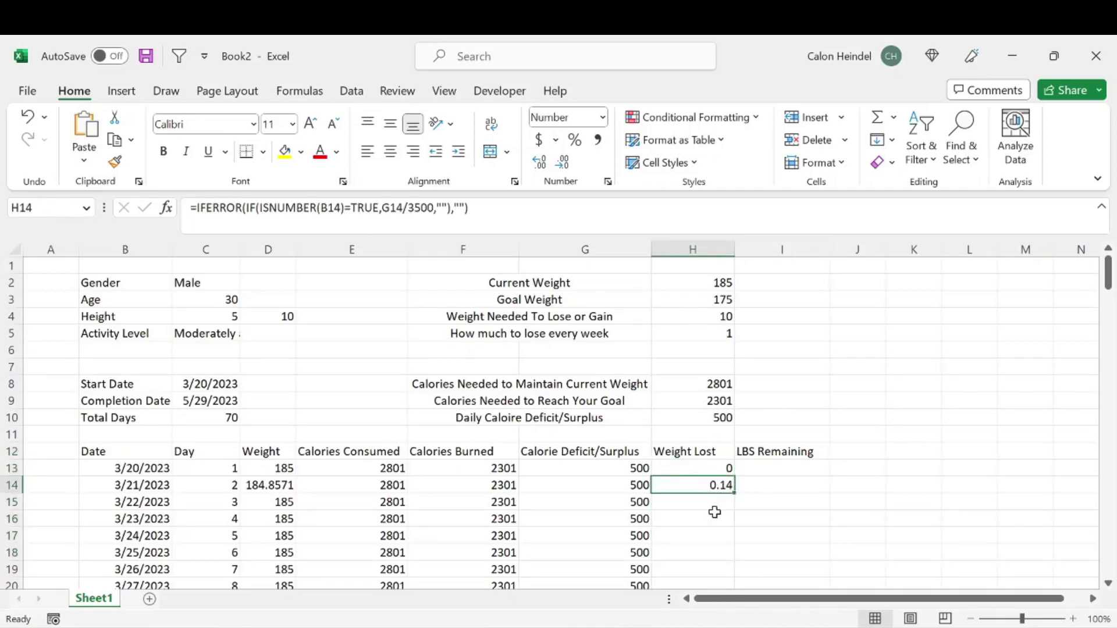
click(713, 503)
click(711, 519)
click(711, 536)
click(709, 502)
click(710, 519)
click(712, 537)
click(699, 500)
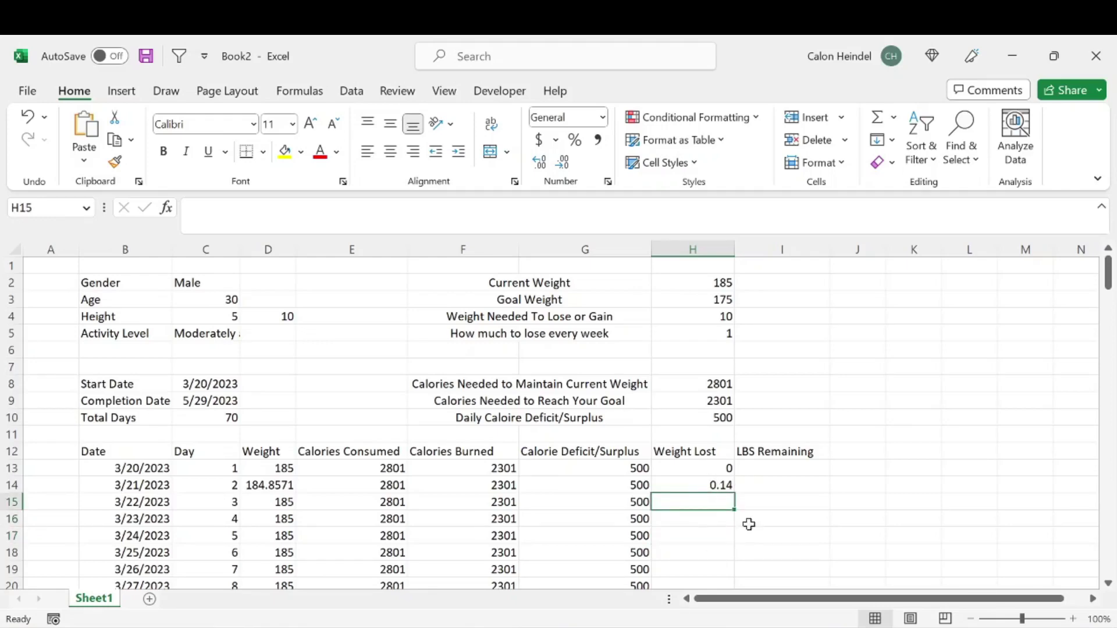
Fill the Weight Lost formula into H15 and change its true result to (G15/3500)+H14.
click(727, 485)
drag(732, 498, 728, 507)
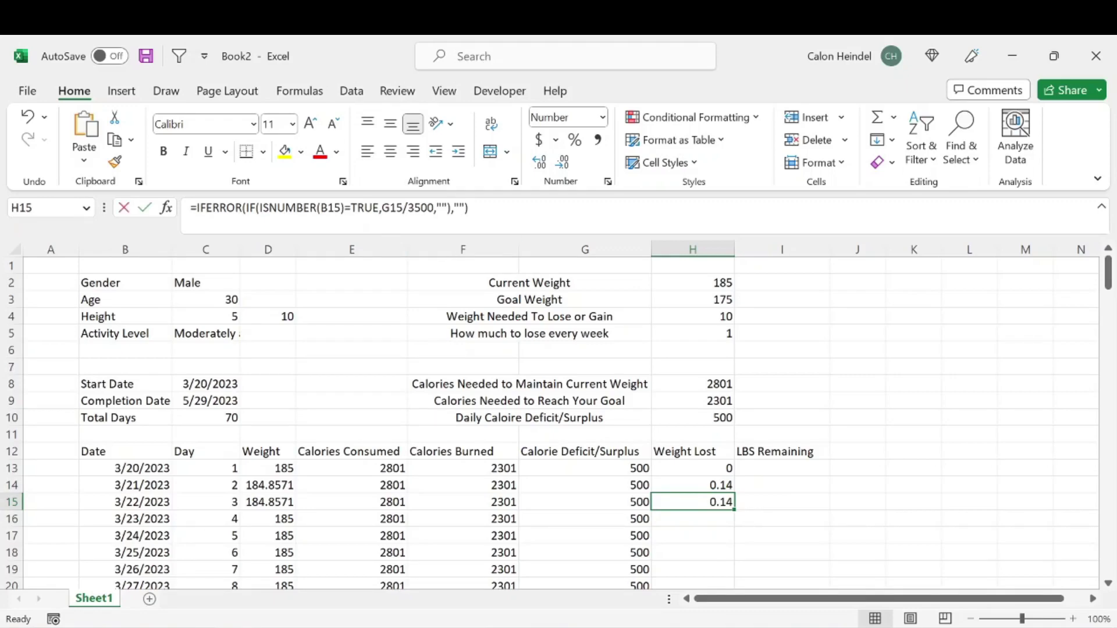
click(469, 208)
click(407, 208)
text(,)
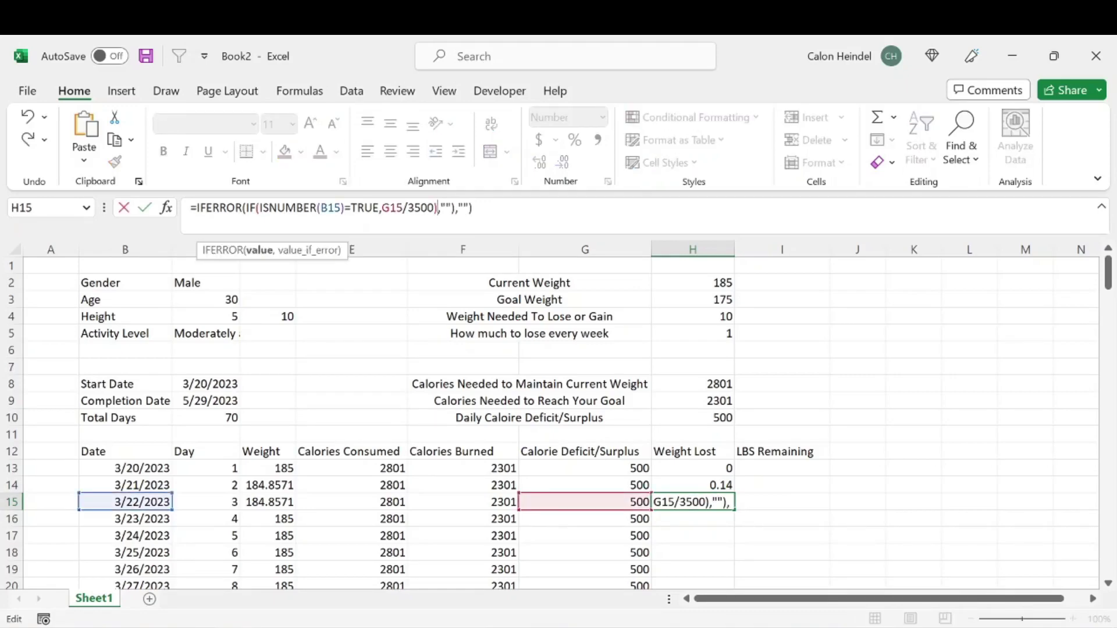
click(382, 208)
text(()
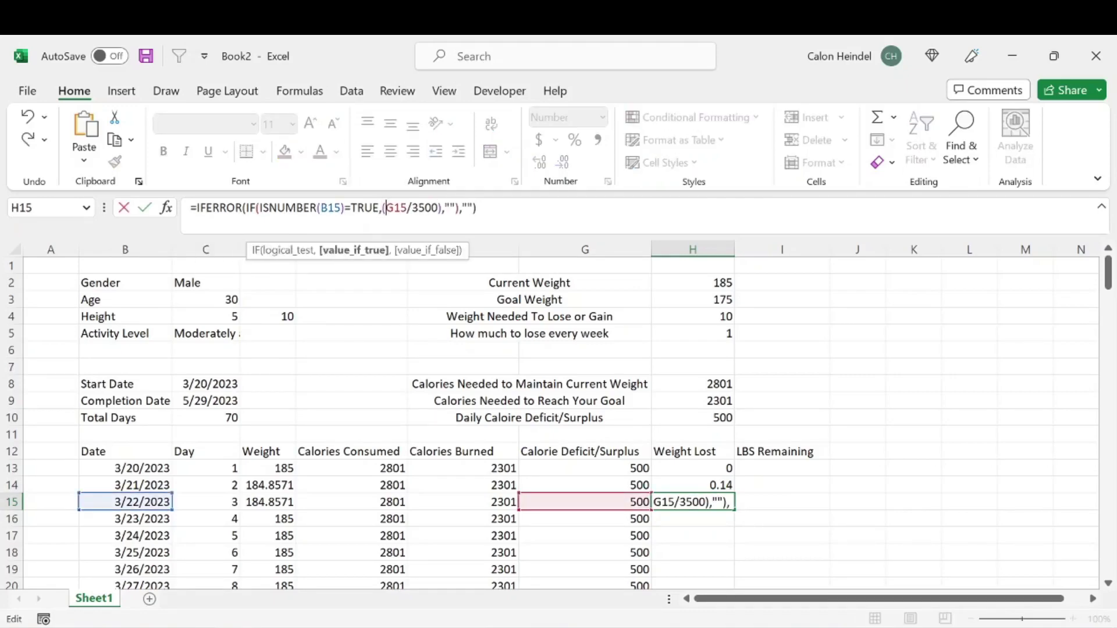
text(+)
click(717, 485)
key(ctrl+Return)
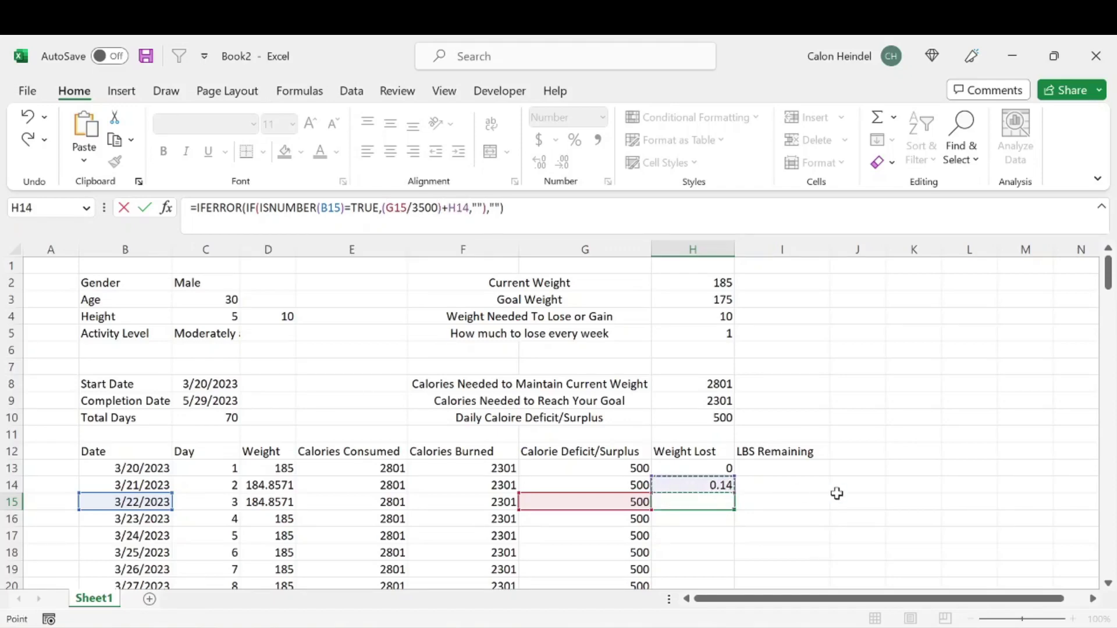
Fill the cumulative H15 formula down the Weight Lost column and check the total on the schedule's last date.
key(ctrl+shift+Down)
key(ctrl+d)
scroll(771, 449, down, 4)
scroll(772, 449, up, 3)
click(701, 436)
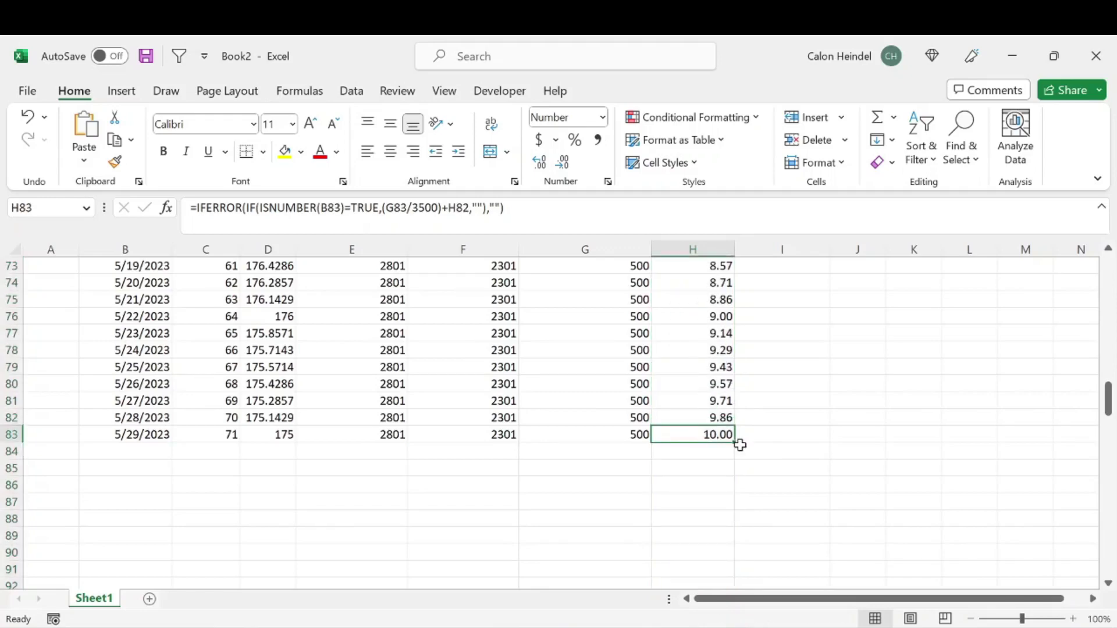
drag(1108, 399, 1075, 275)
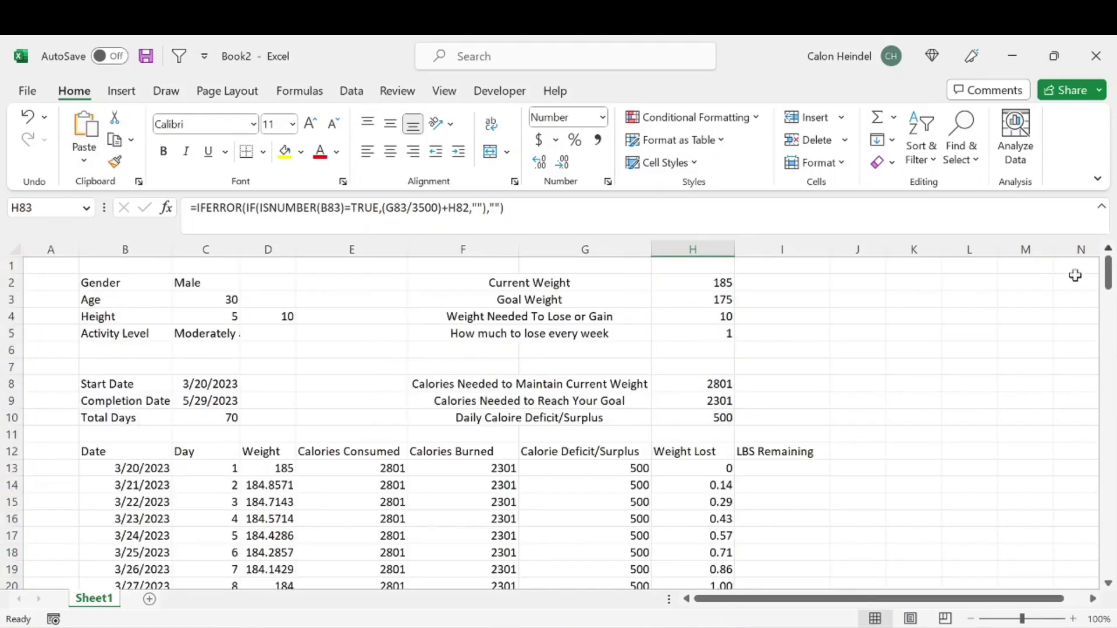
Enter 0 in the first LBS Remaining cell, I13, and copy the Weight Lost formula from H14 into I14.
click(797, 469)
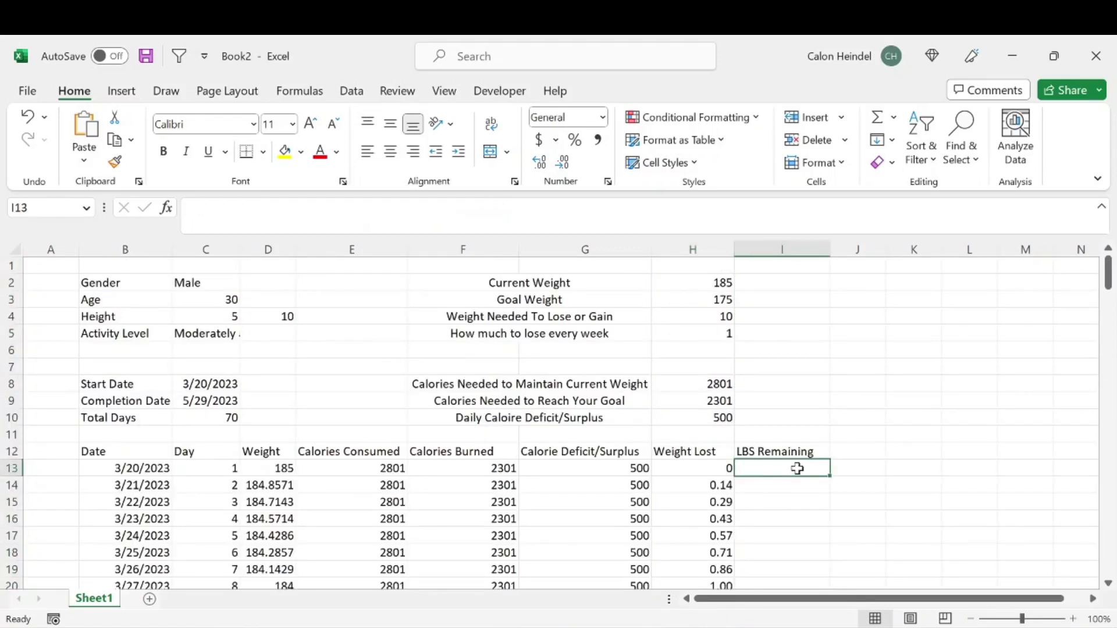
text(0)
click(727, 486)
drag(733, 492, 798, 495)
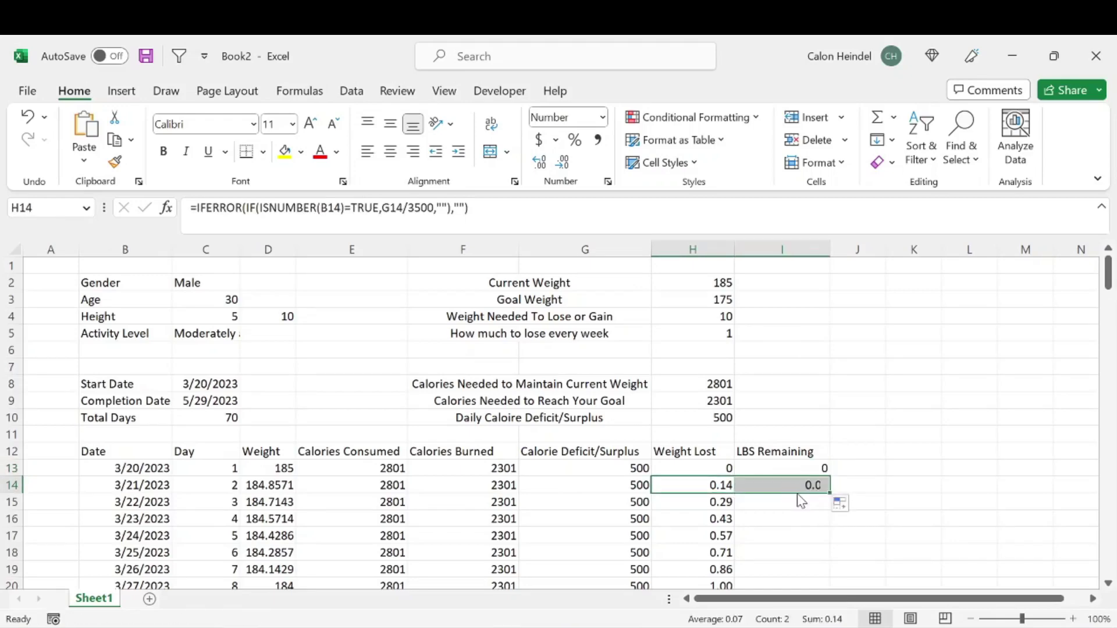
Set I13 to =H4 so the first LBS Remaining value comes from Weight Needed To Lose or Gain.
click(777, 470)
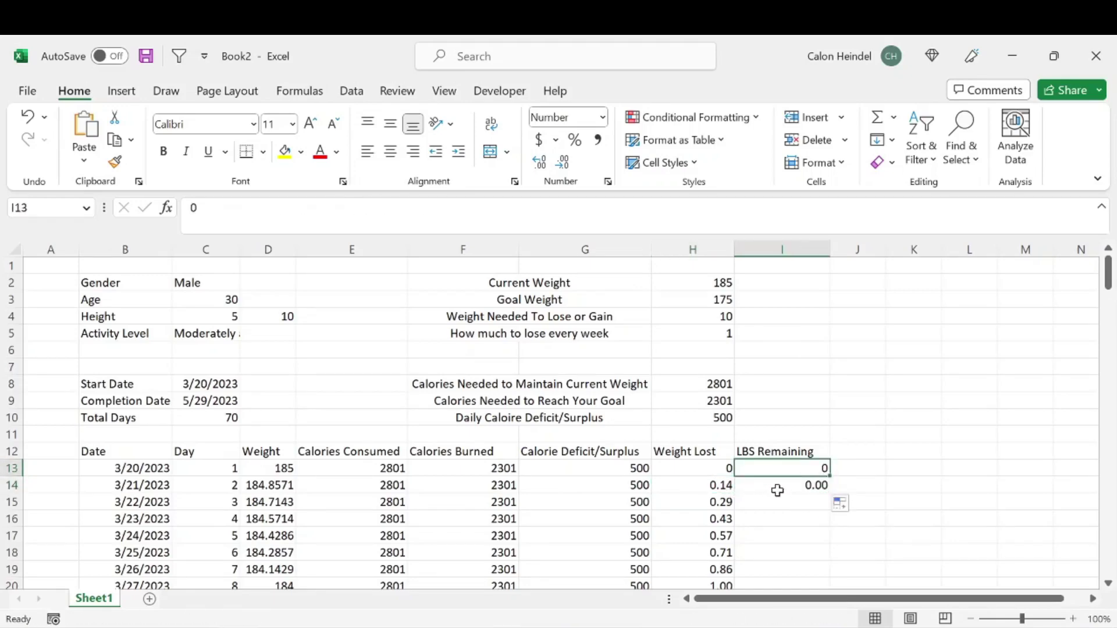
text(=)
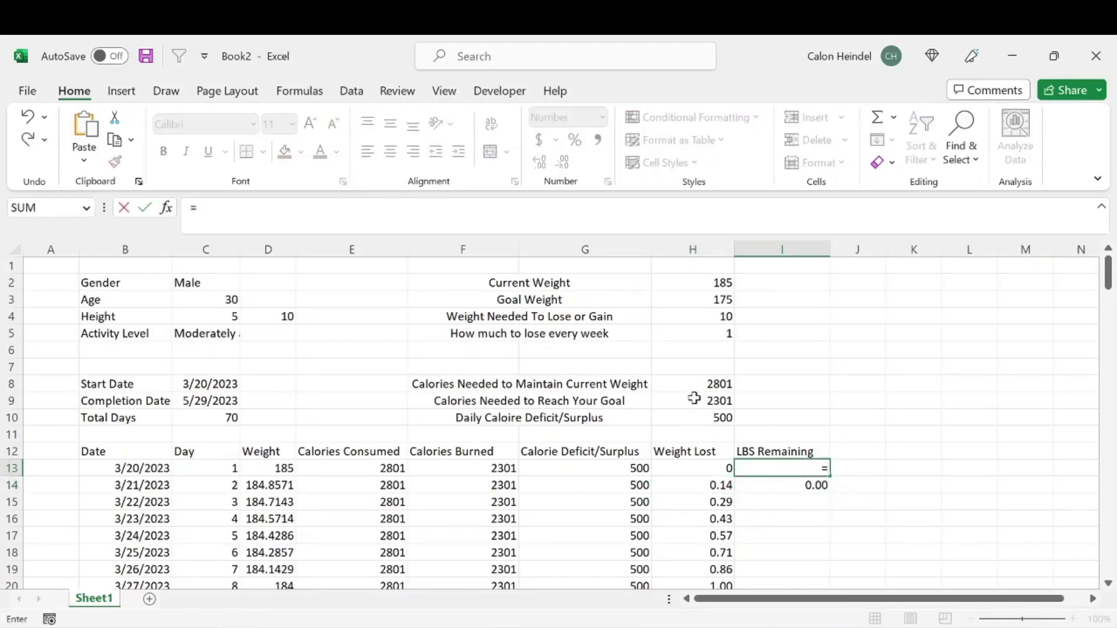
click(718, 316)
key(Return)
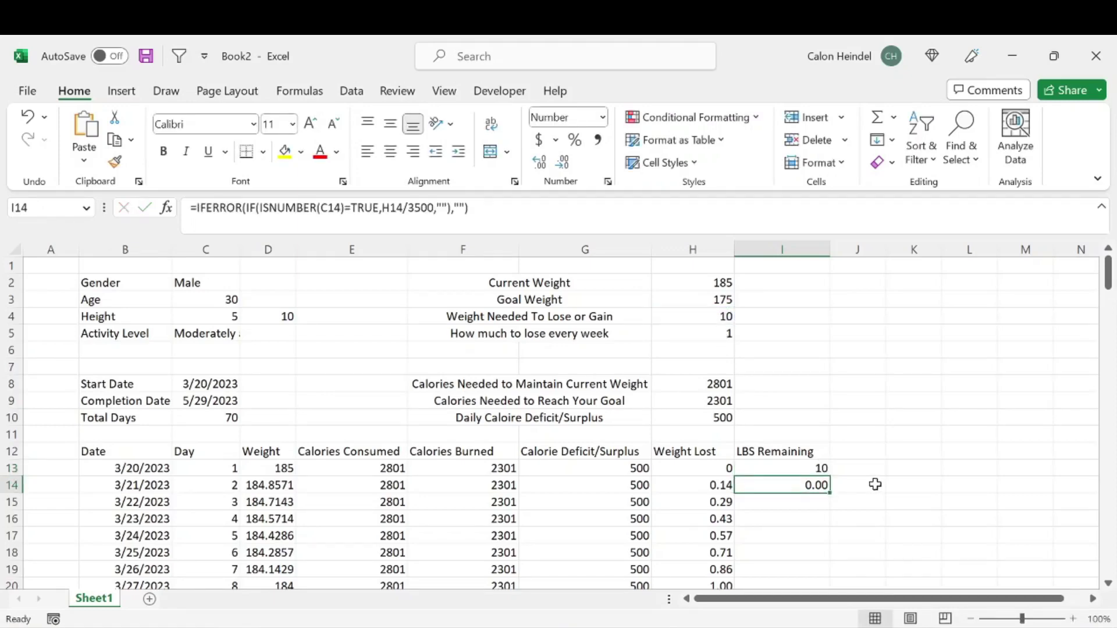
Change the true result of the LBS Remaining formula in I14 to $I$13-H14.
click(469, 207)
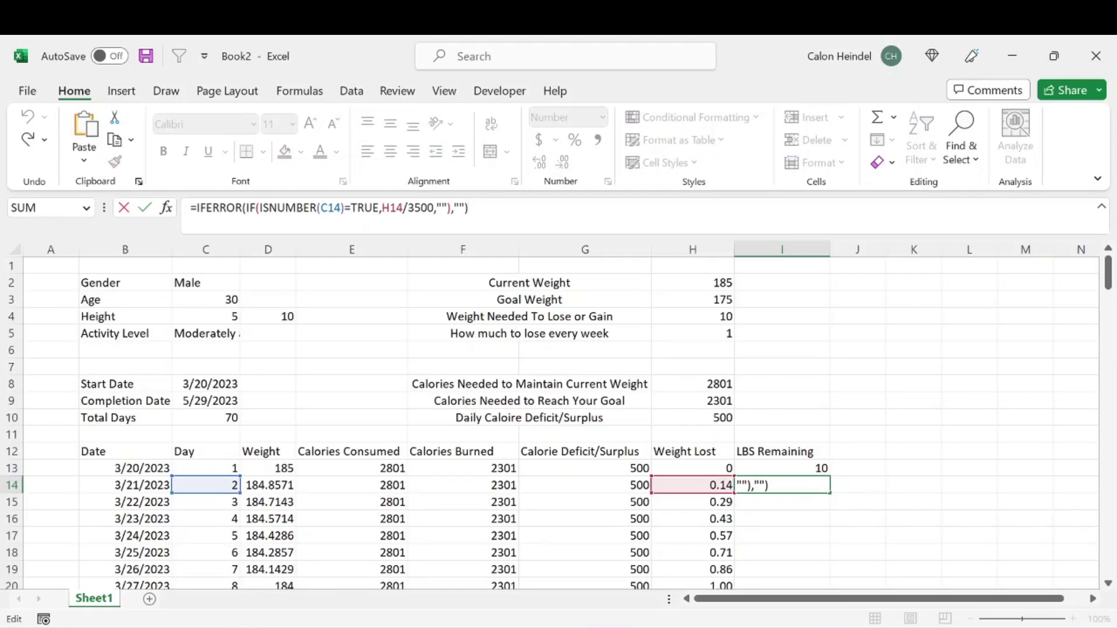
click(433, 208)
key(BackSpace)
key(BackSpace)
key(BackSpace)
key(BackSpace)
key(BackSpace)
key(BackSpace)
key(BackSpace)
key(BackSpace)
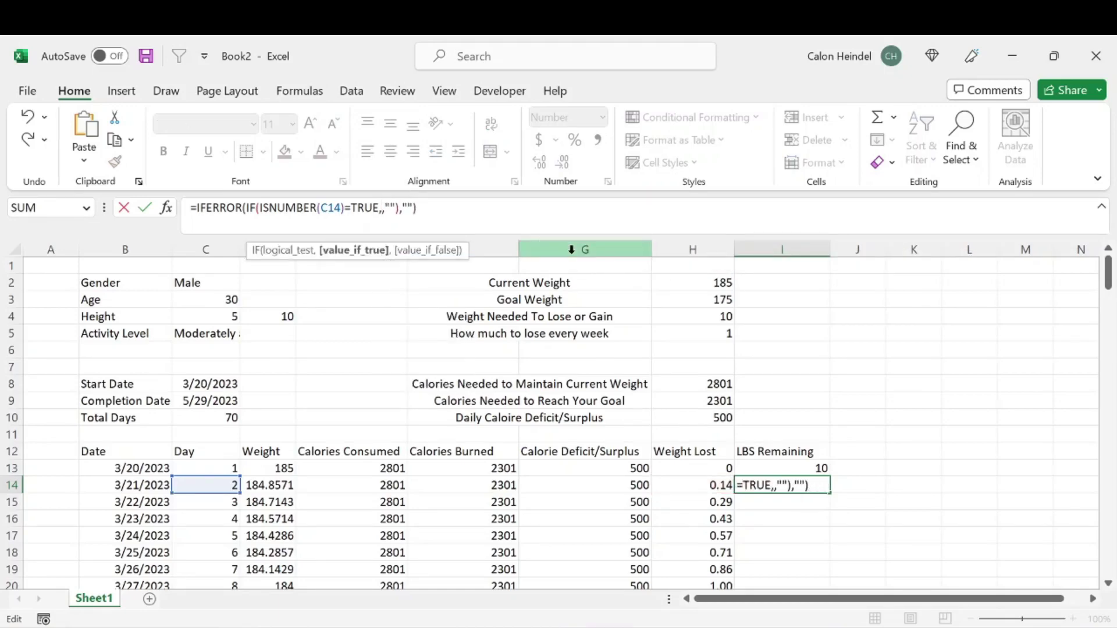
click(786, 468)
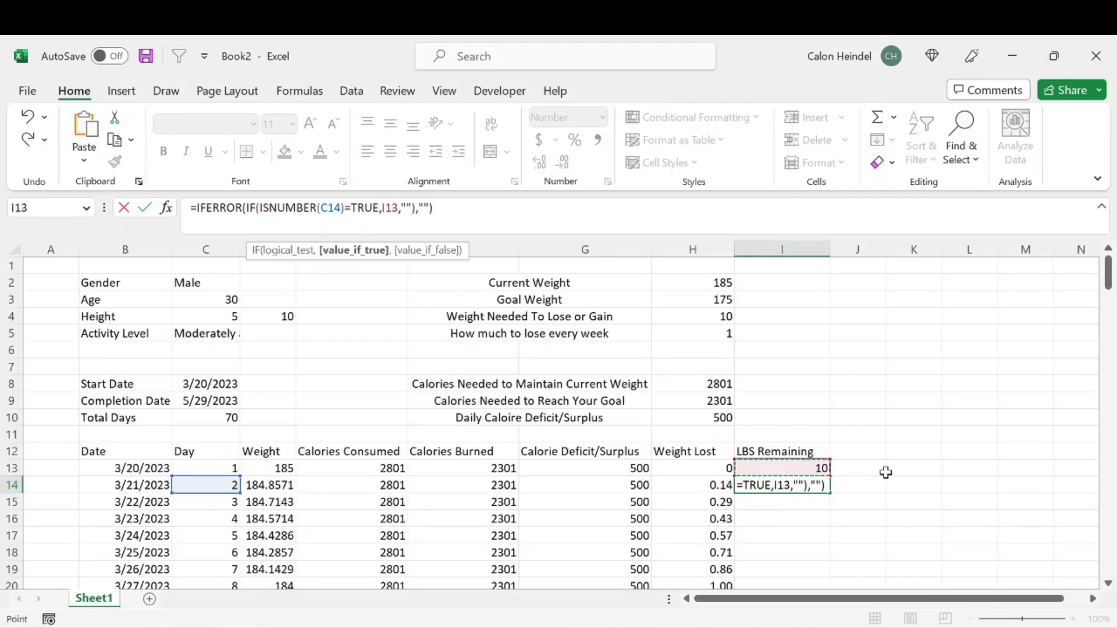
key(F4)
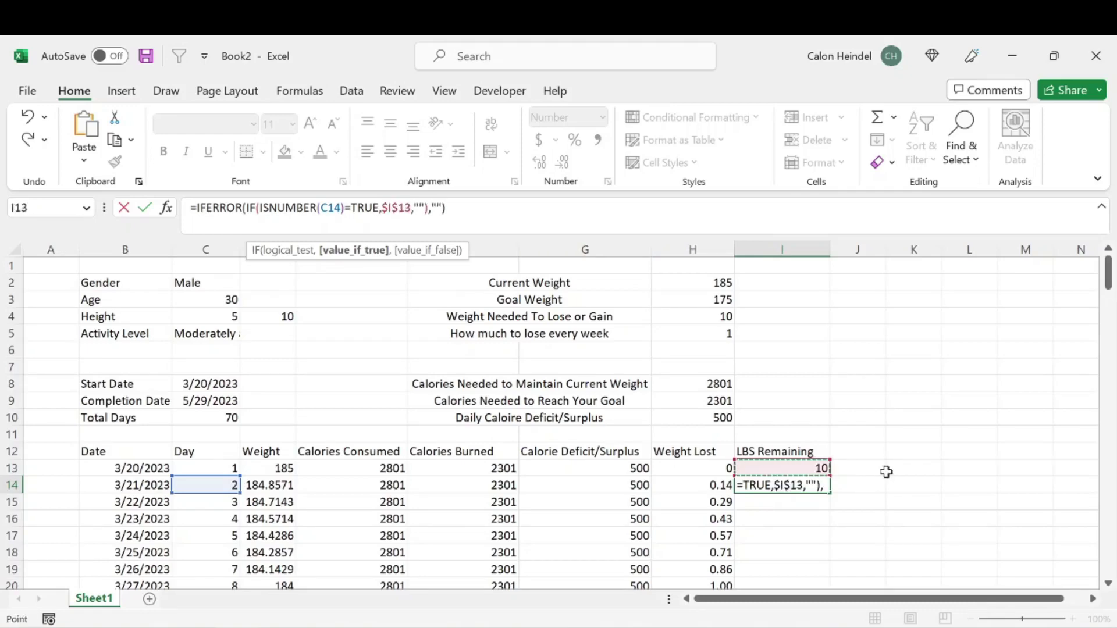
text(-)
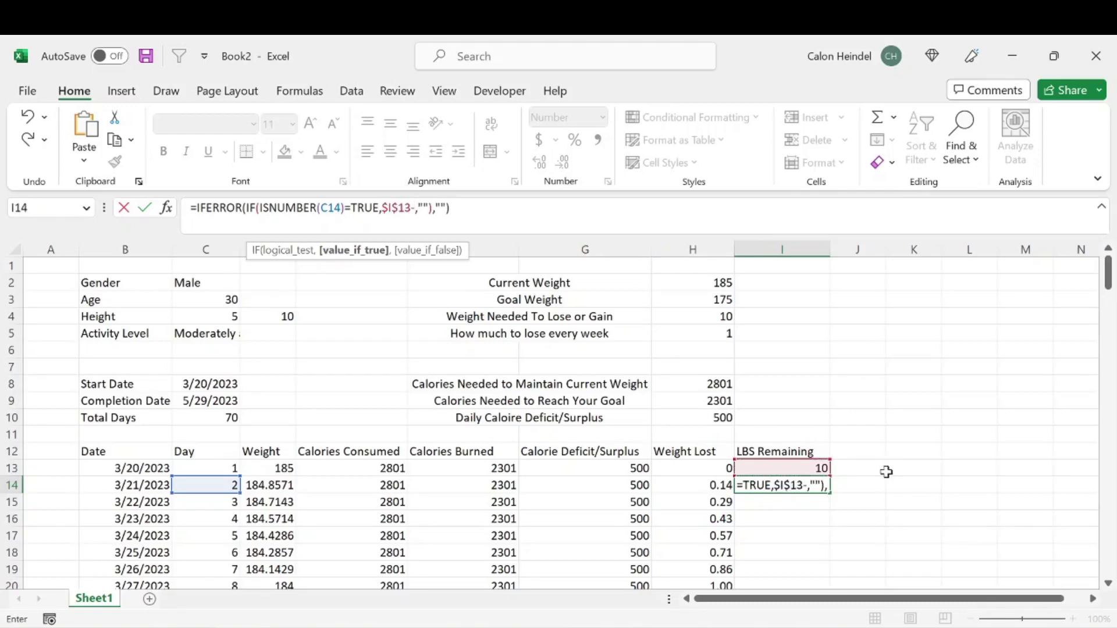
click(711, 486)
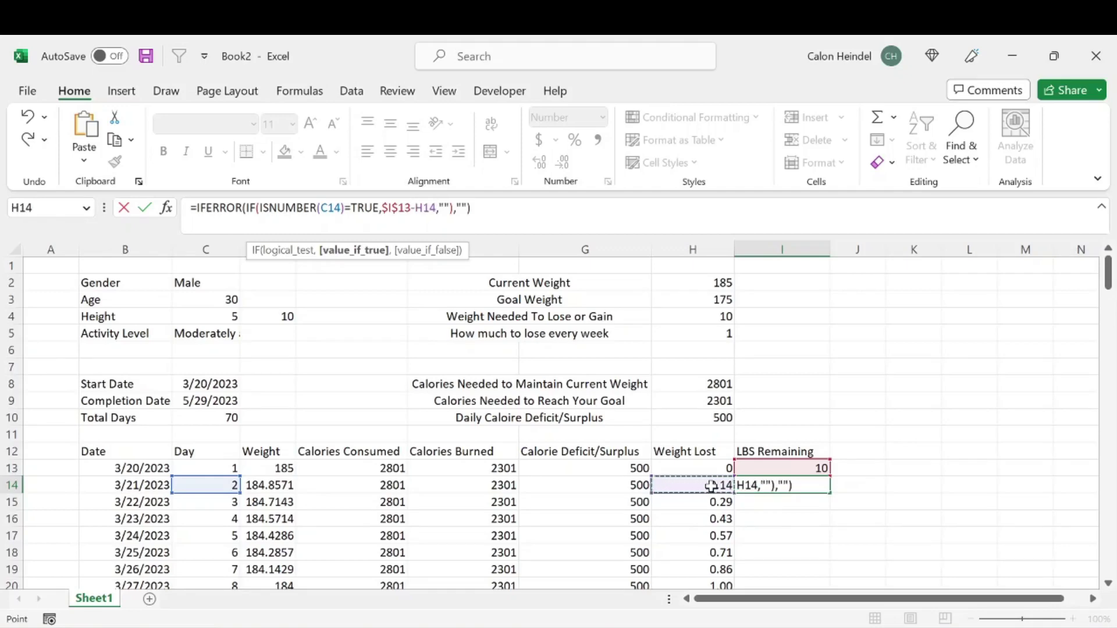
key(Return)
Fill the I14 formula down the LBS Remaining column through the end of the schedule.
click(814, 485)
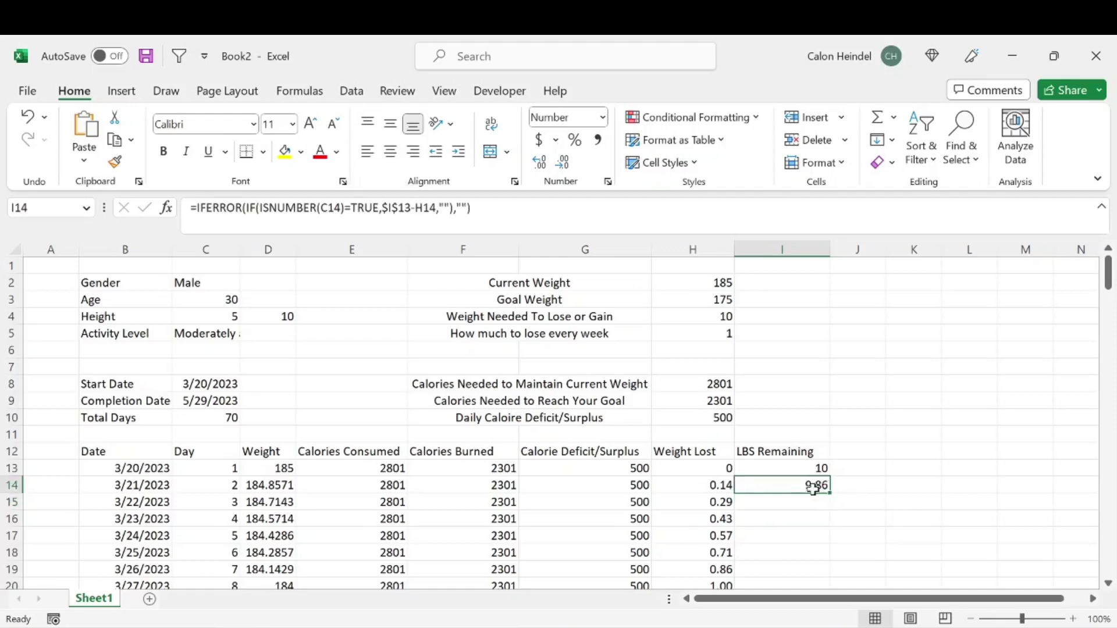
double_click(830, 493)
scroll(892, 474, down, 20)
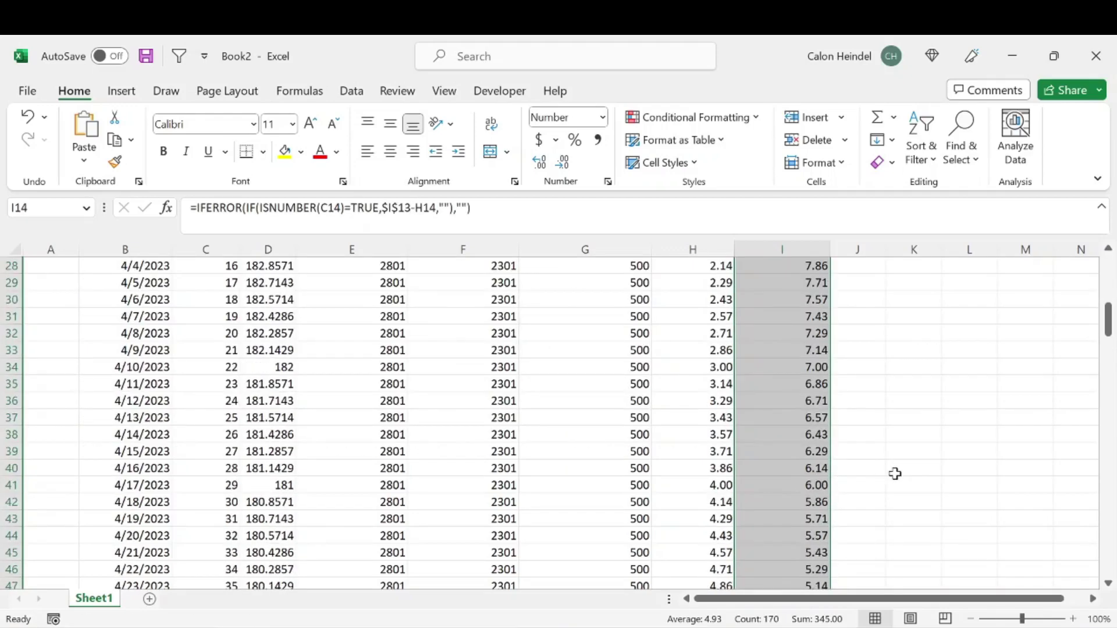
scroll(886, 476, down, 3)
scroll(812, 368, up, 2)
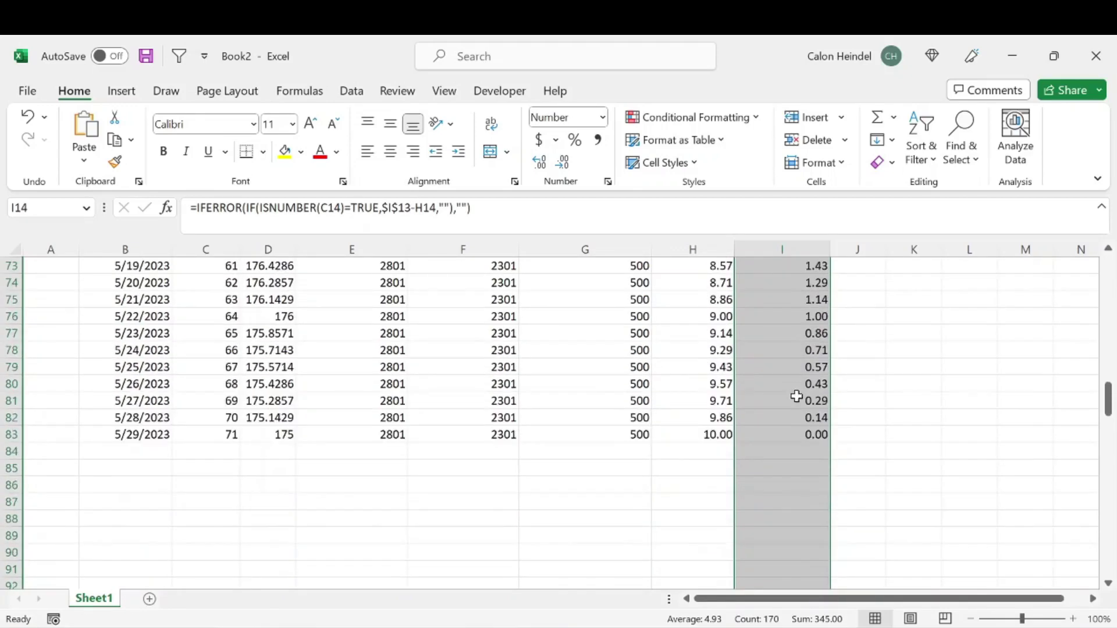
Compare Weight Lost with LBS Remaining on the schedule's last date and check the filled LBS Remaining cells below it.
click(798, 417)
drag(728, 433, 785, 431)
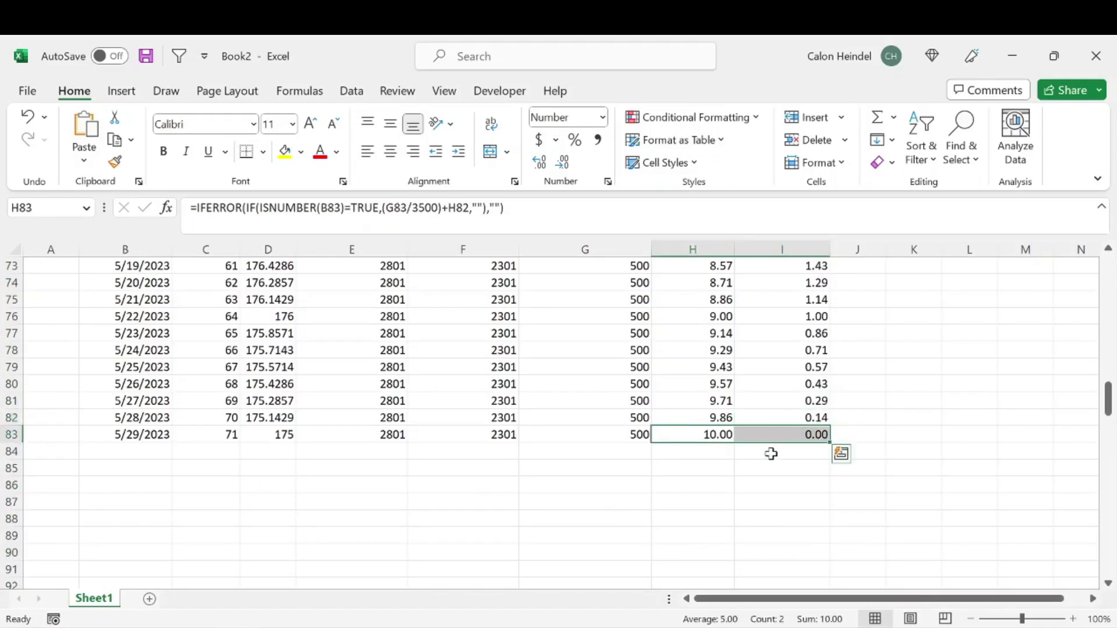
click(678, 464)
drag(708, 435, 826, 437)
click(825, 451)
click(803, 434)
key(Down)
key(Down)
key(Down)
key(Down)
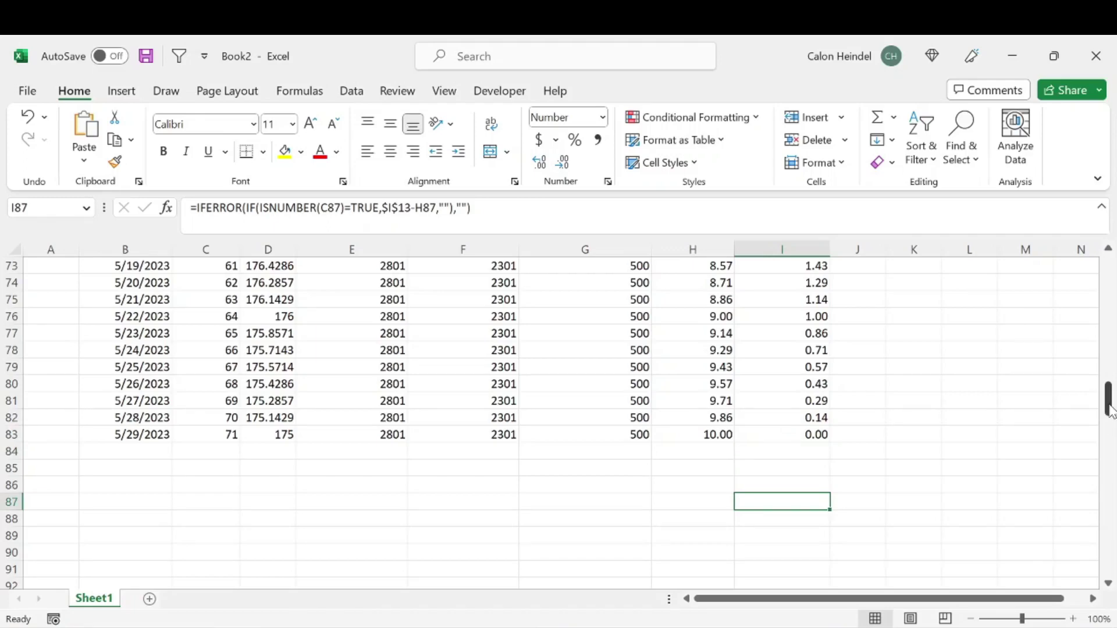
drag(1109, 399, 1111, 211)
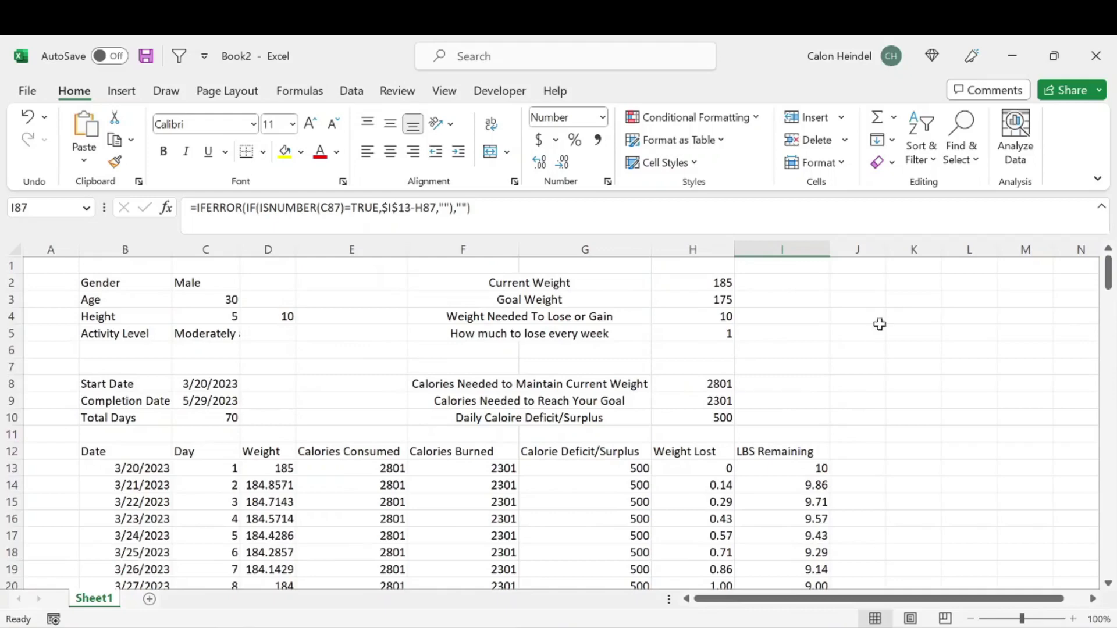
drag(124, 250, 796, 240)
click(782, 349)
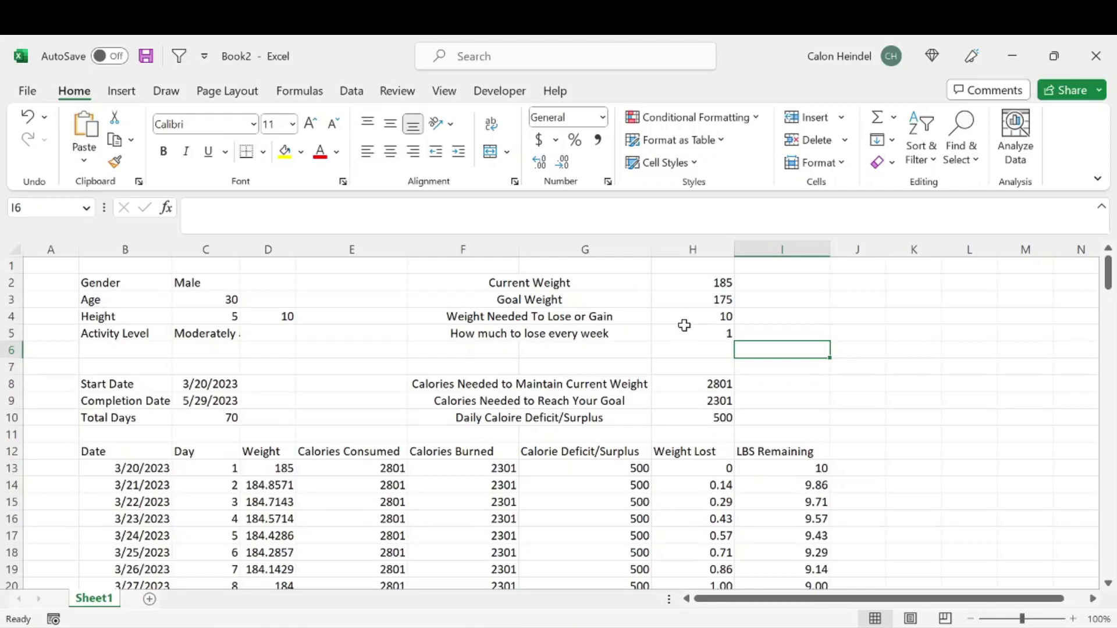
click(701, 384)
click(806, 390)
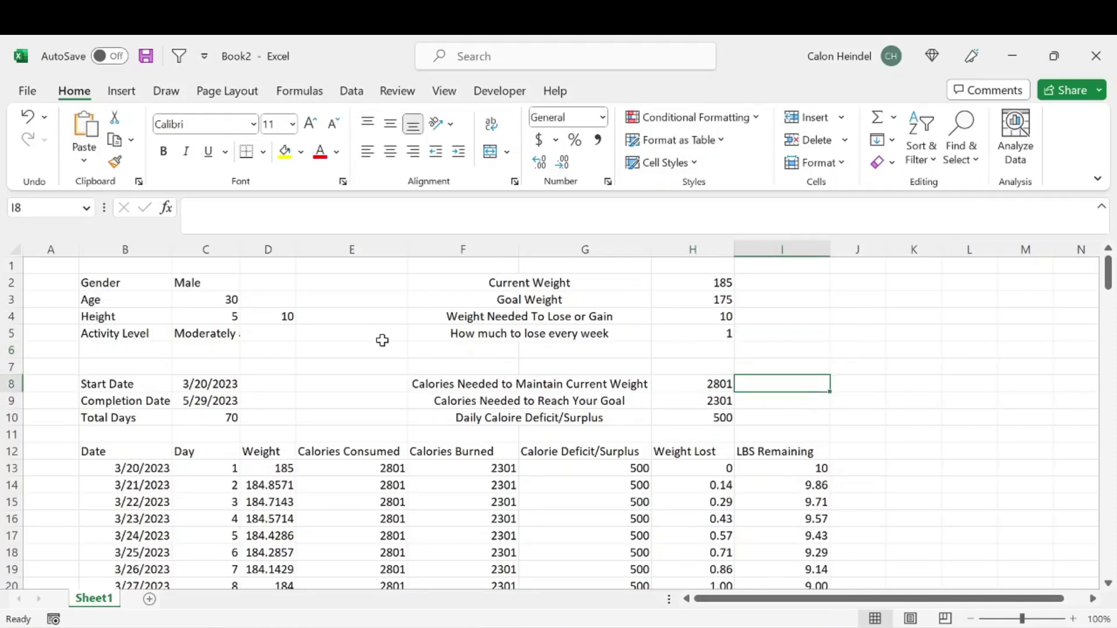